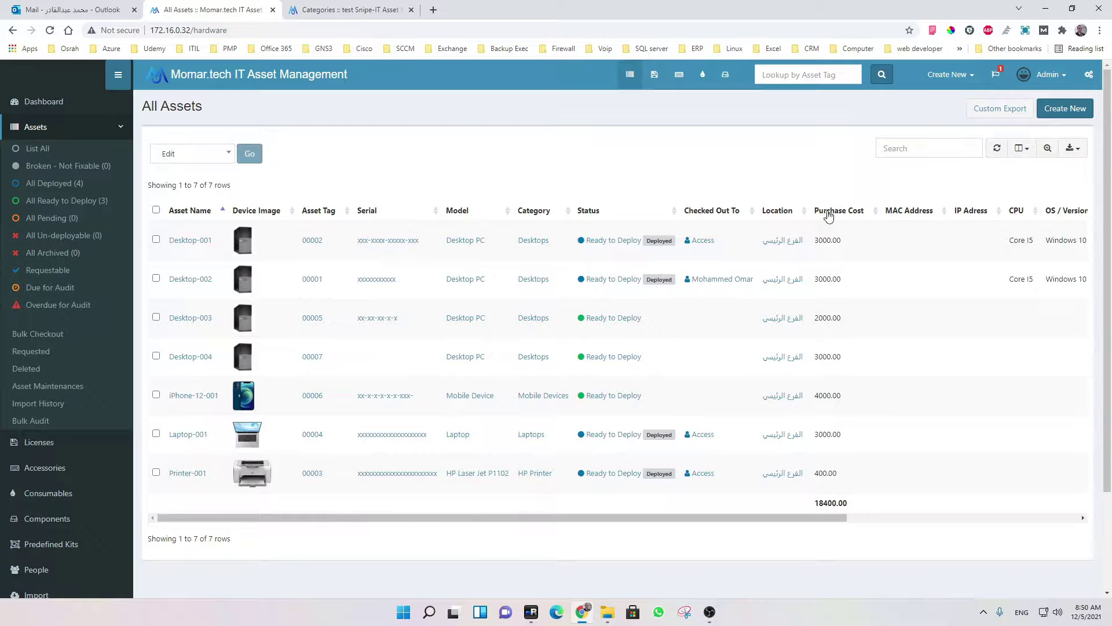
# Step: Review the remaining columns of the All Assets list and open the Desktop-001 asset for editing
pyautogui.moveTo(763, 518); pyautogui.dragTo(945, 535)
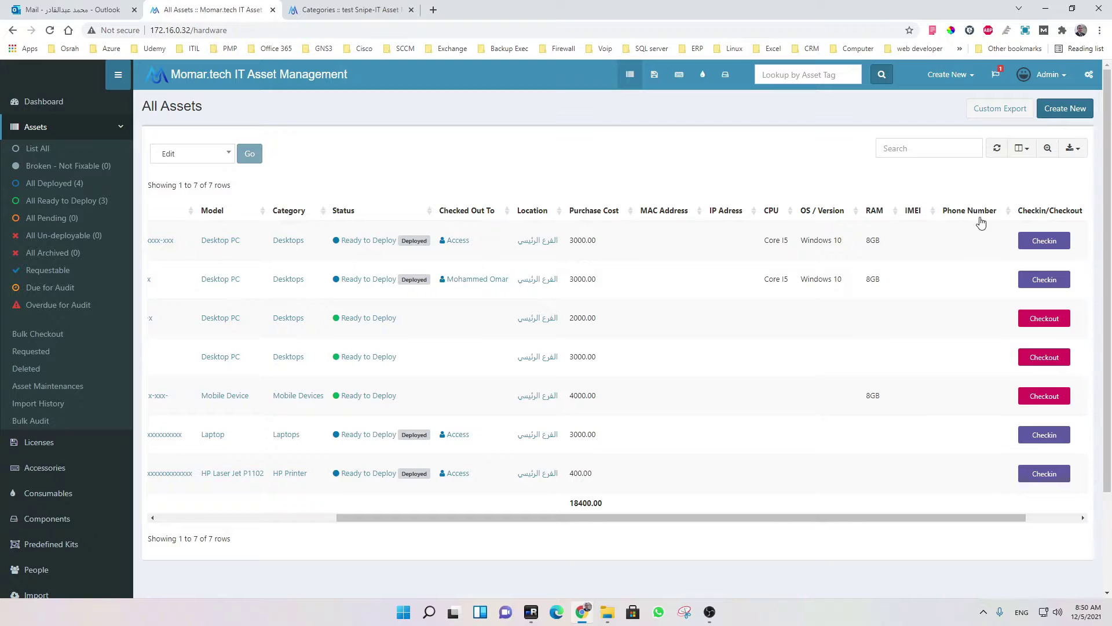
pyautogui.moveTo(933, 518); pyautogui.dragTo(1100, 520)
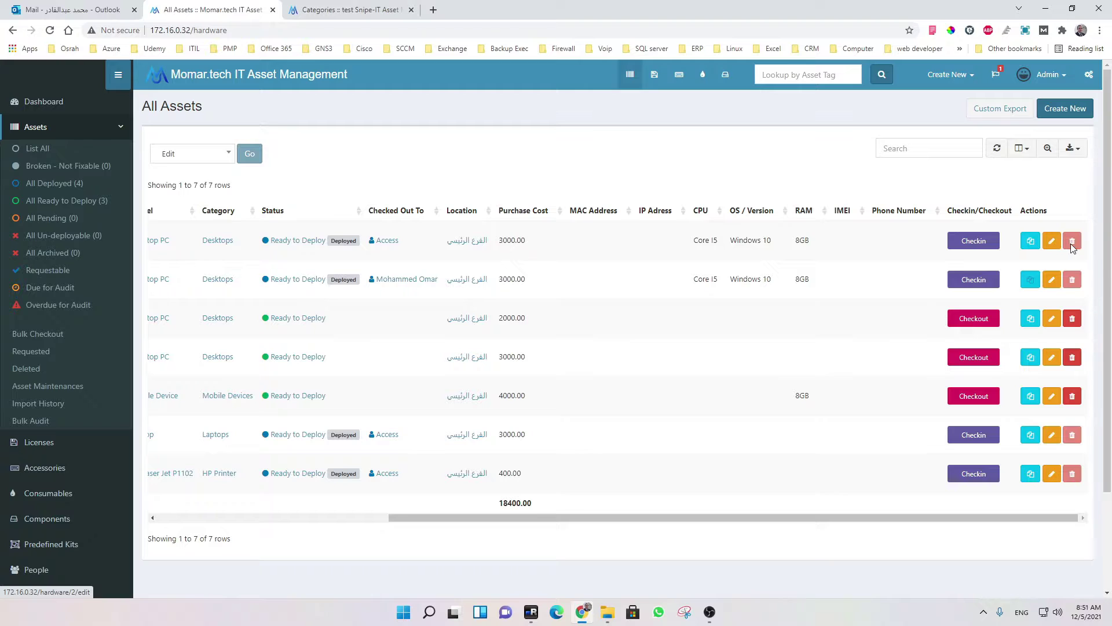
pyautogui.click(1052, 242)
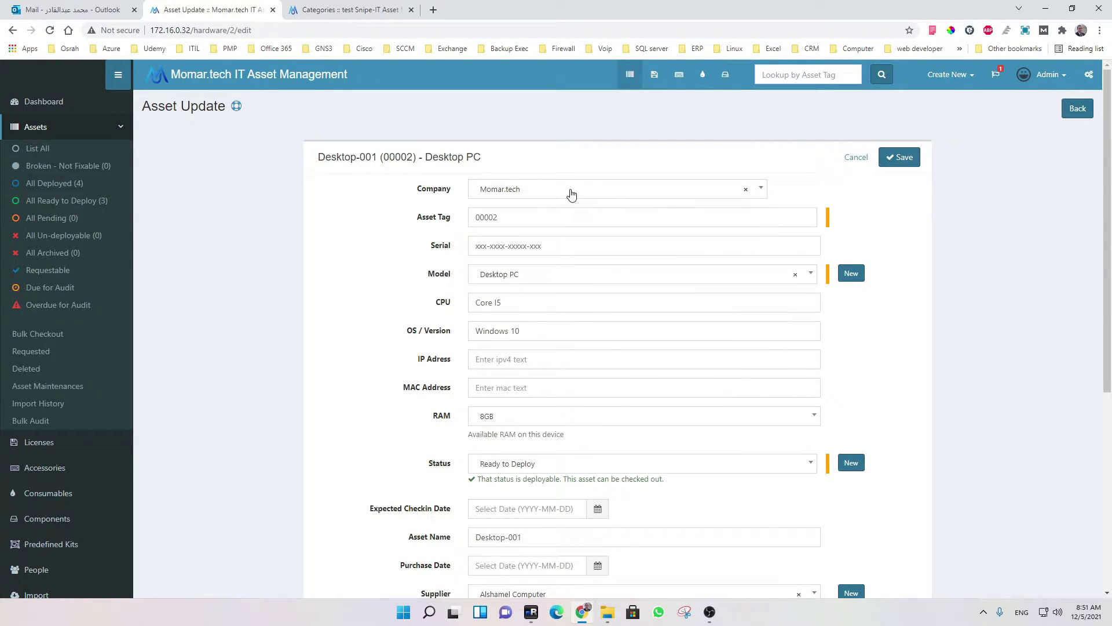
# Step: Select Momar.tech as the company of Desktop-001 and review its asset tag and serial fields
pyautogui.click(571, 193)
pyautogui.click(571, 193)
pyautogui.click(549, 192)
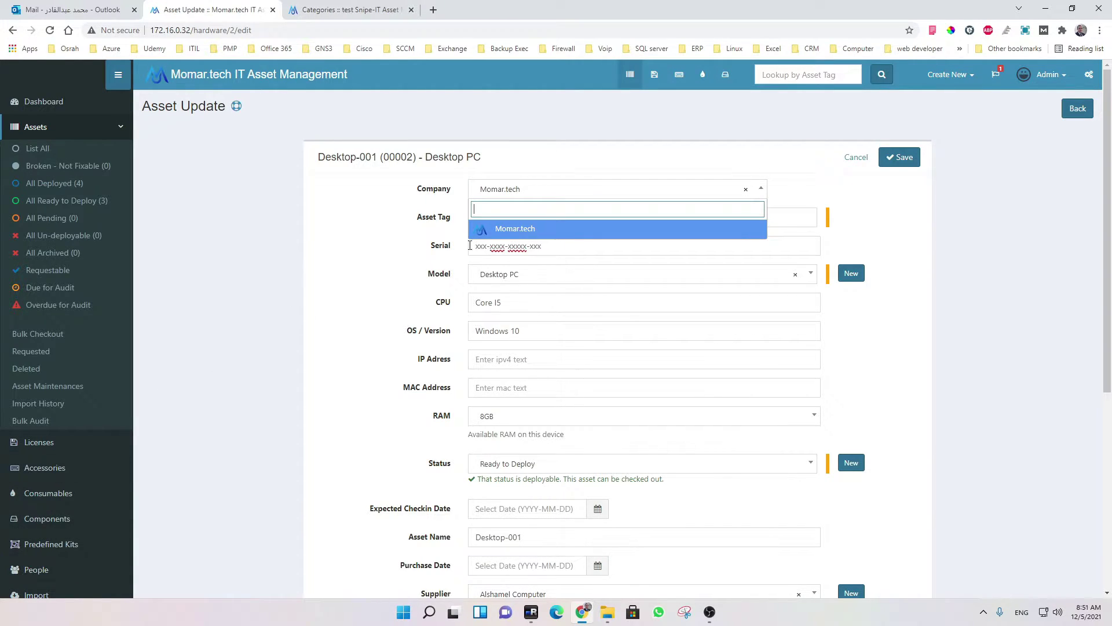
pyautogui.click(509, 231)
pyautogui.click(516, 215)
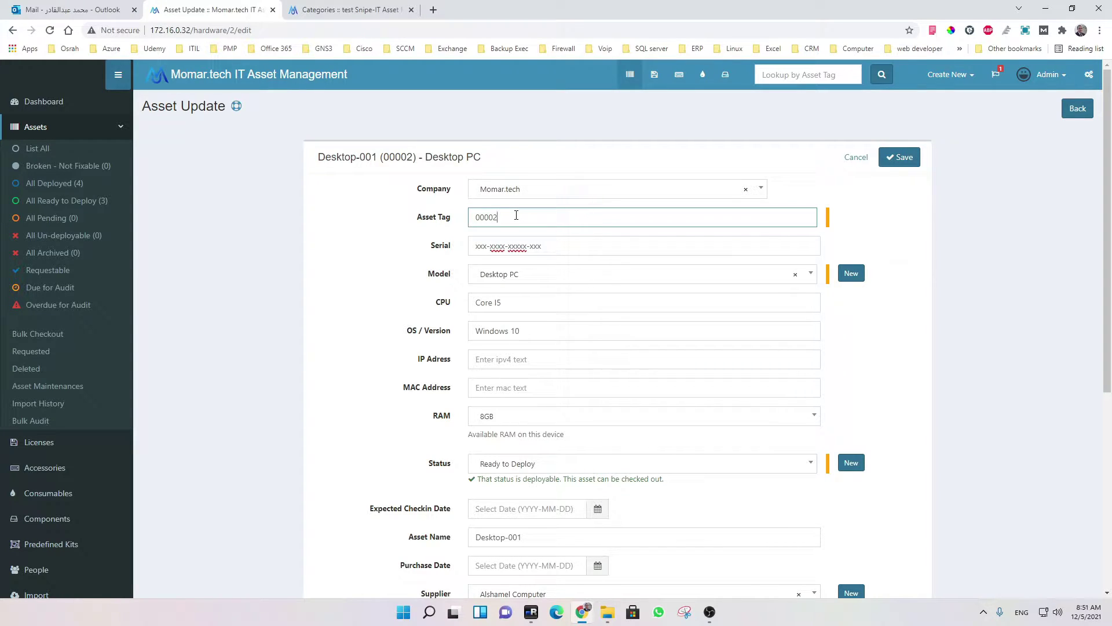
pyautogui.moveTo(556, 247); pyautogui.dragTo(479, 244)
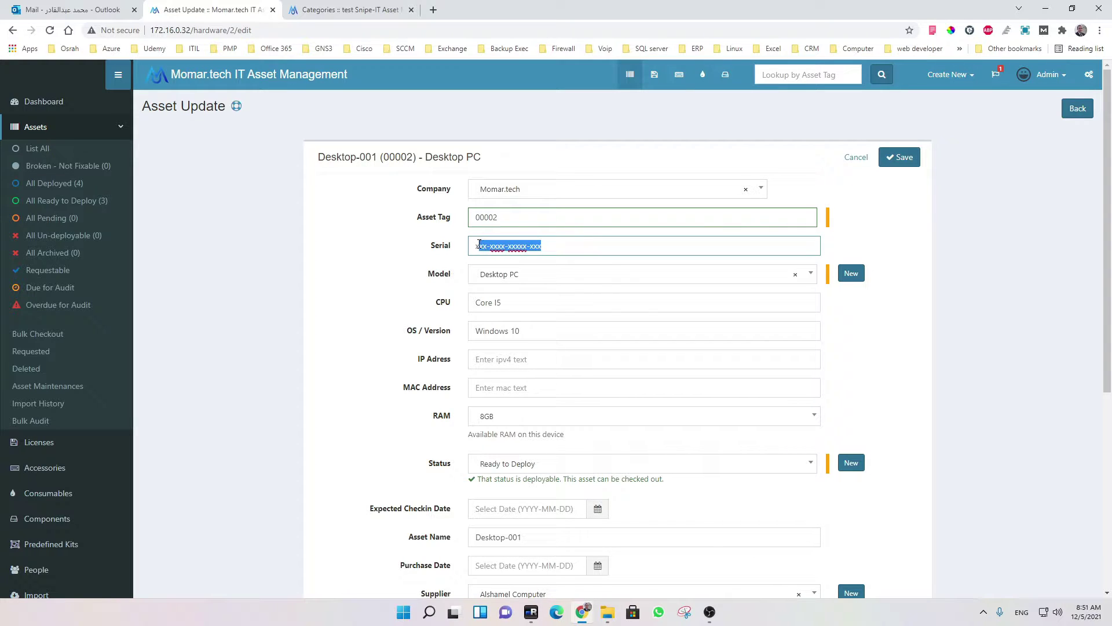
# Step: Review the available models and select Dell Desktop PC (Dell Optiplex 990) for the asset
pyautogui.click(550, 276)
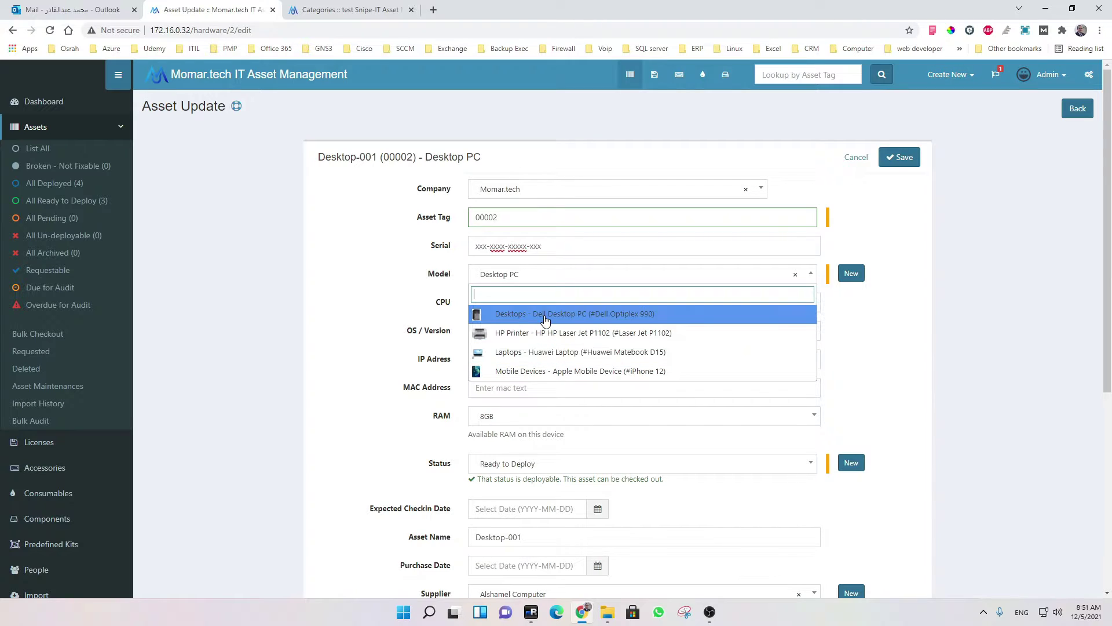
pyautogui.scroll(-2, 544, 320)
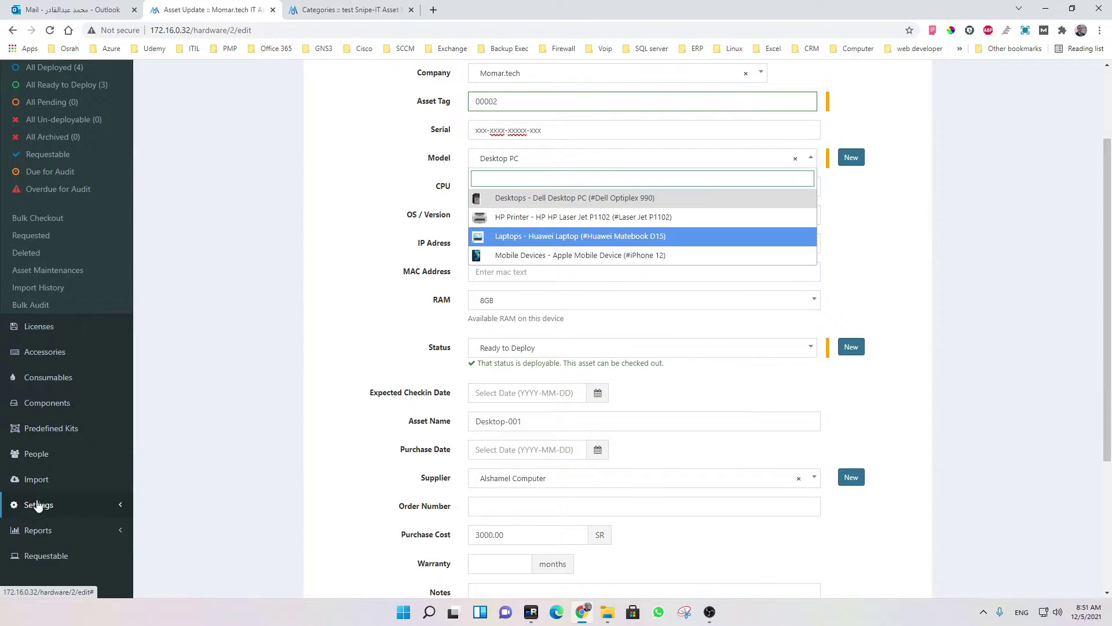
pyautogui.scroll(2, 547, 197)
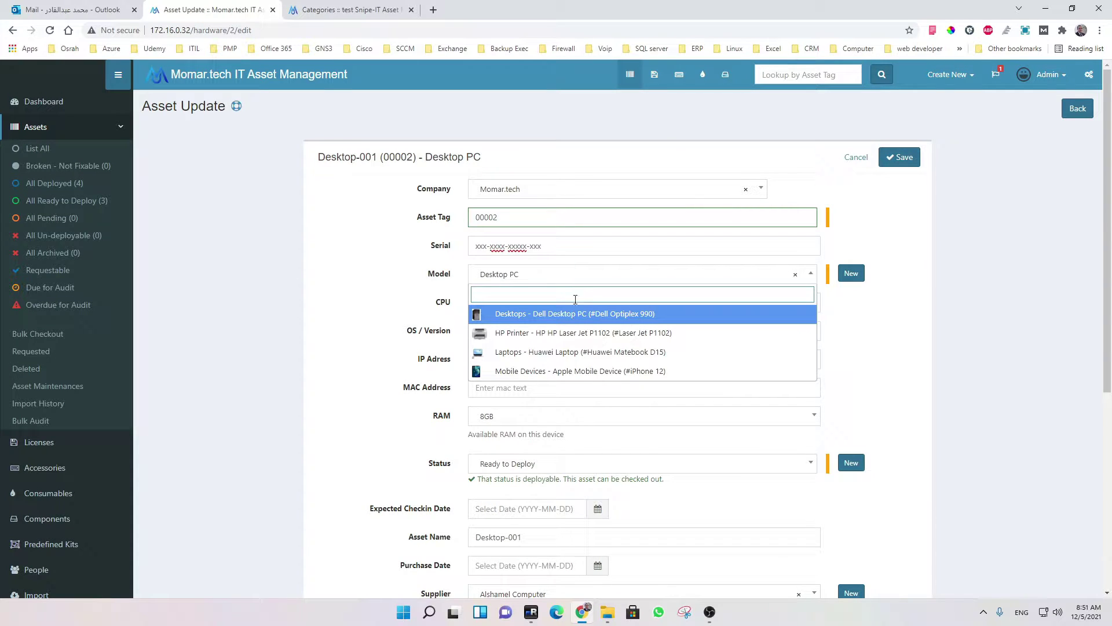
pyautogui.click(551, 313)
pyautogui.scroll(-1, 571, 282)
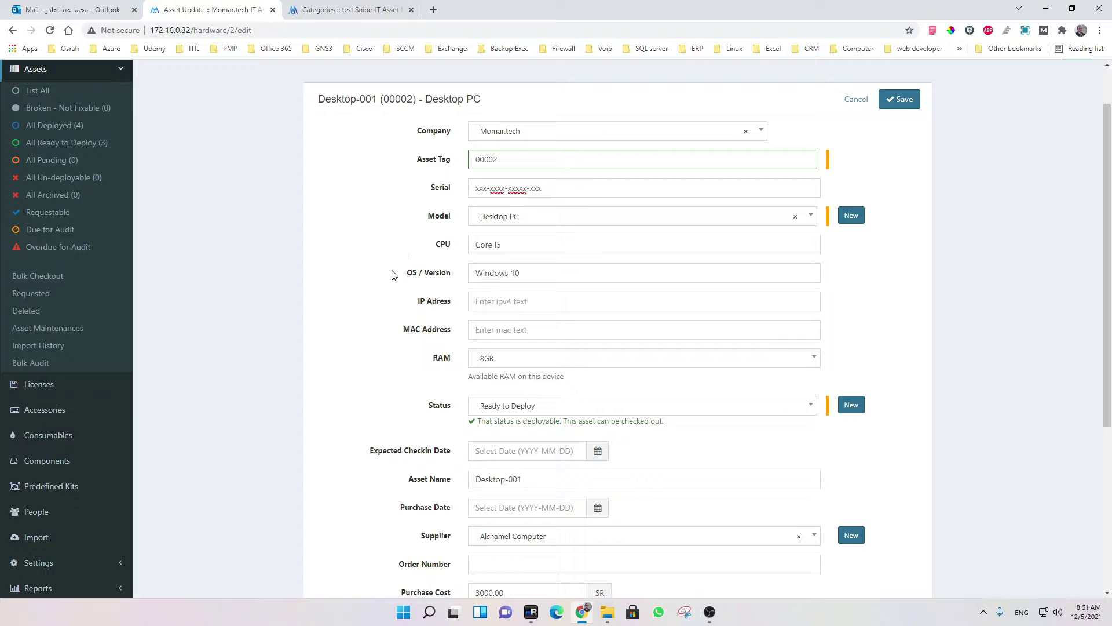
# Step: Switch the model to HP Laser Jet P1102 to examine its fields, and restore the Dell Desktop PC model
pyautogui.click(508, 222)
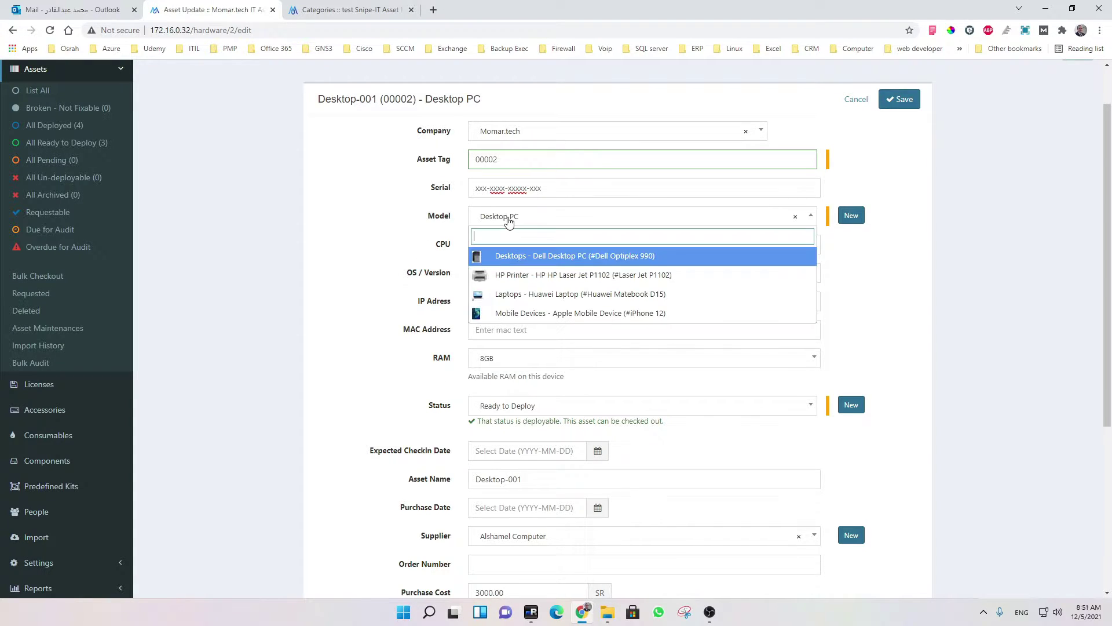
pyautogui.click(519, 276)
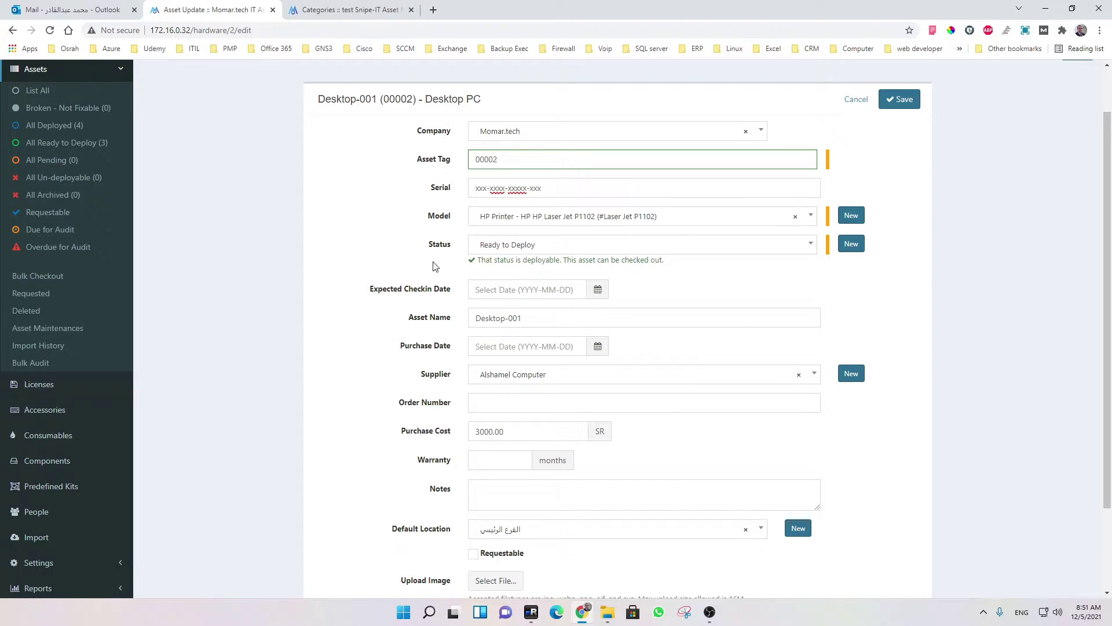
pyautogui.click(531, 220)
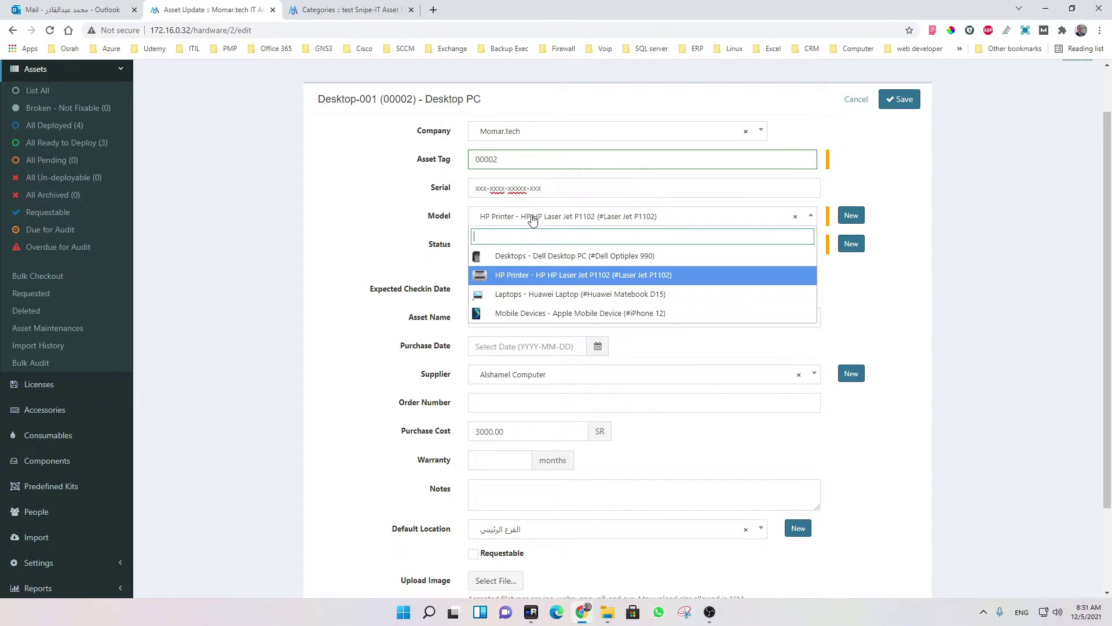
pyautogui.click(527, 255)
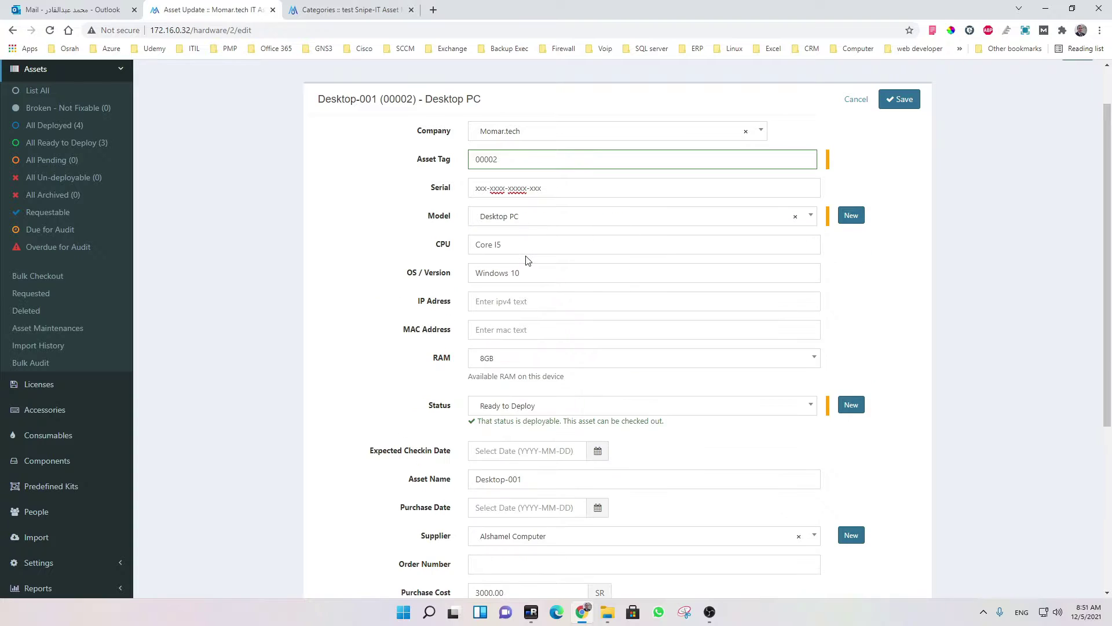
# Step: Switch the model to Apple Mobile Device (iPhone 12) to examine its fields, and restore the Dell Desktop PC model
pyautogui.click(515, 223)
pyautogui.click(536, 315)
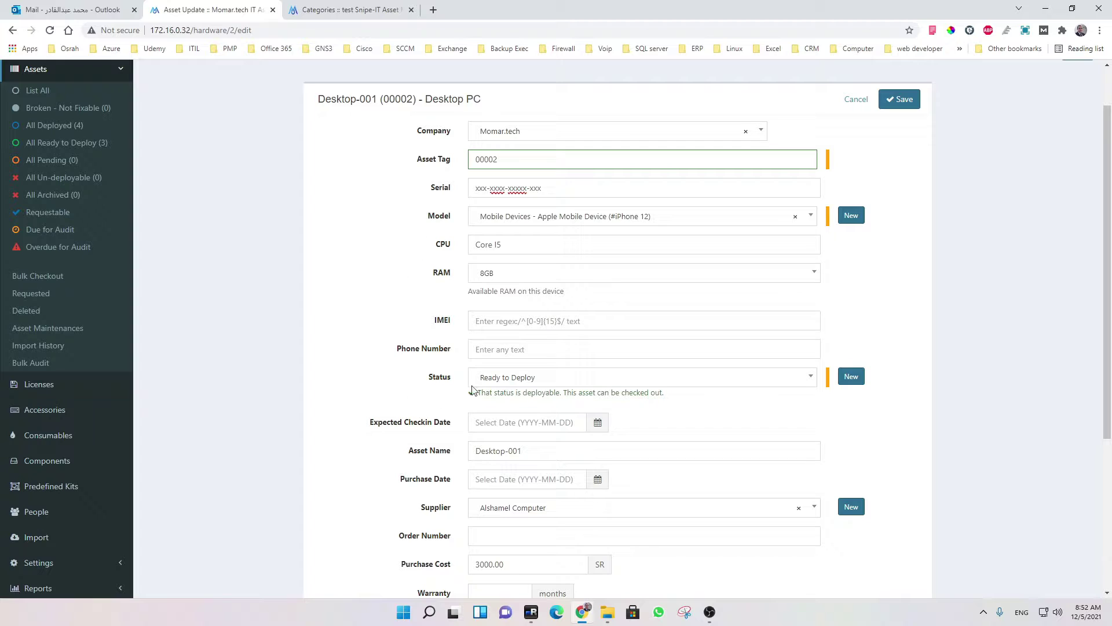
pyautogui.click(517, 223)
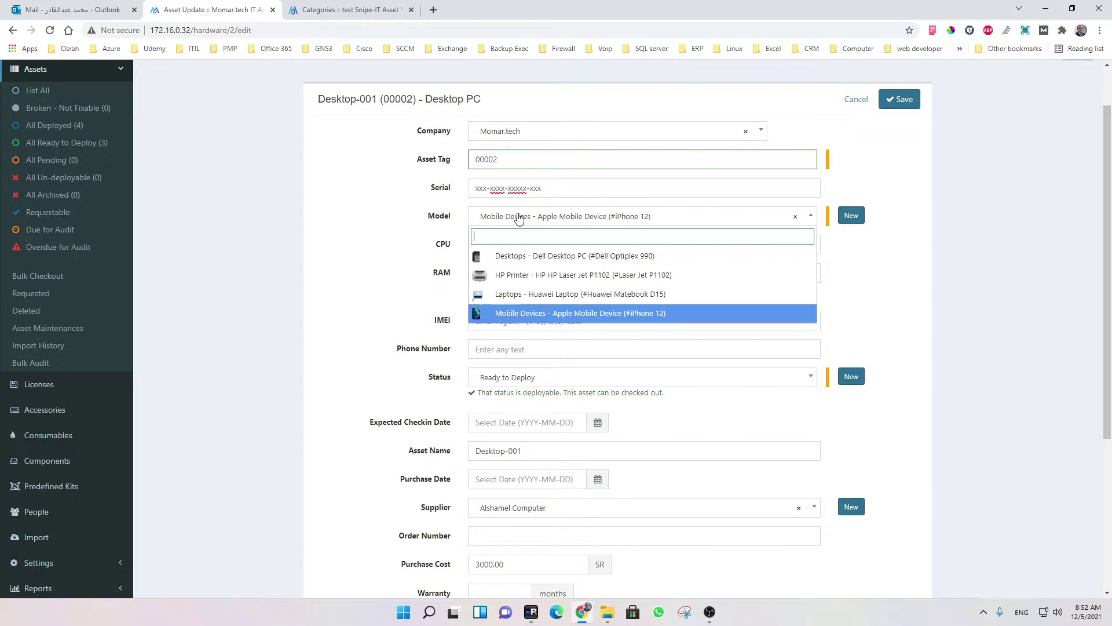
pyautogui.click(527, 257)
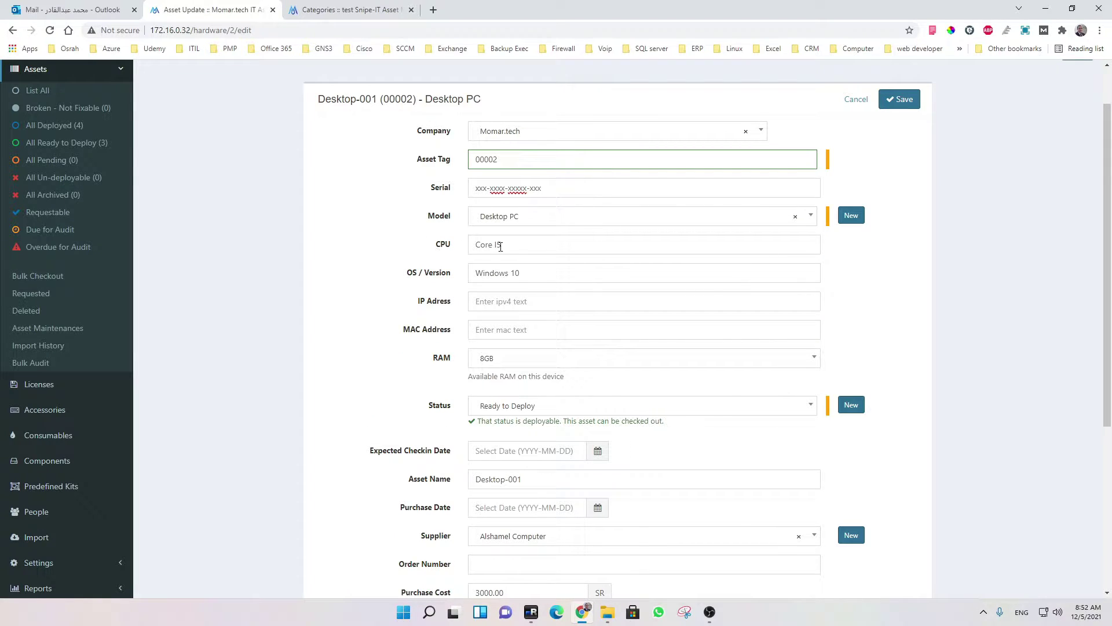
# Step: Examine the desktop model's custom fields for CPU, OS version, IP address and MAC address
pyautogui.moveTo(522, 244); pyautogui.dragTo(471, 243)
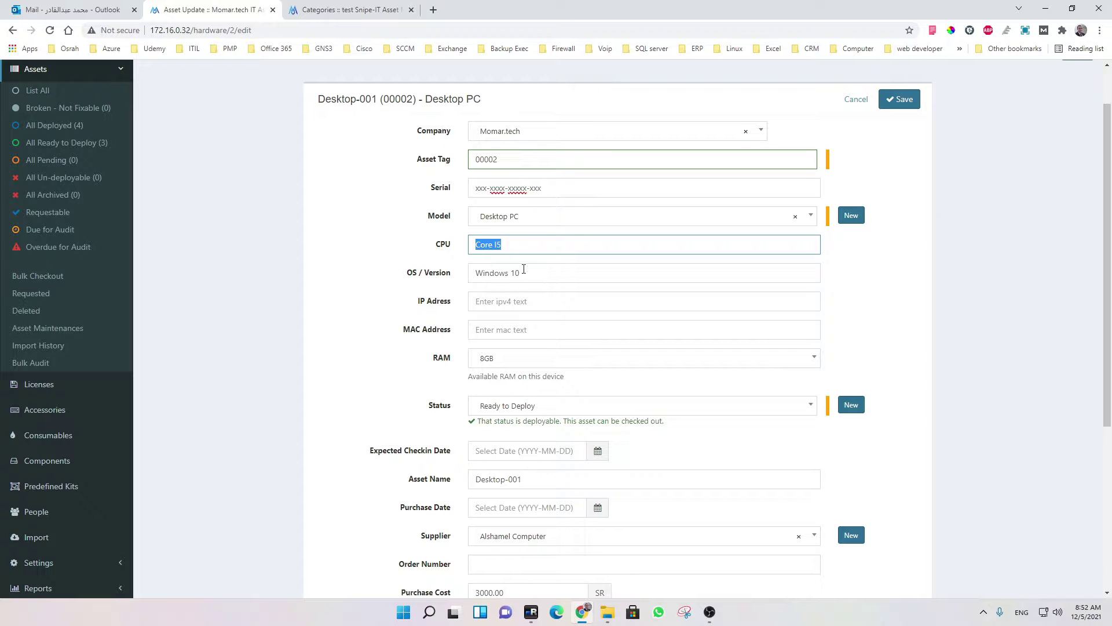
pyautogui.moveTo(524, 270); pyautogui.dragTo(471, 275)
pyautogui.click(545, 303)
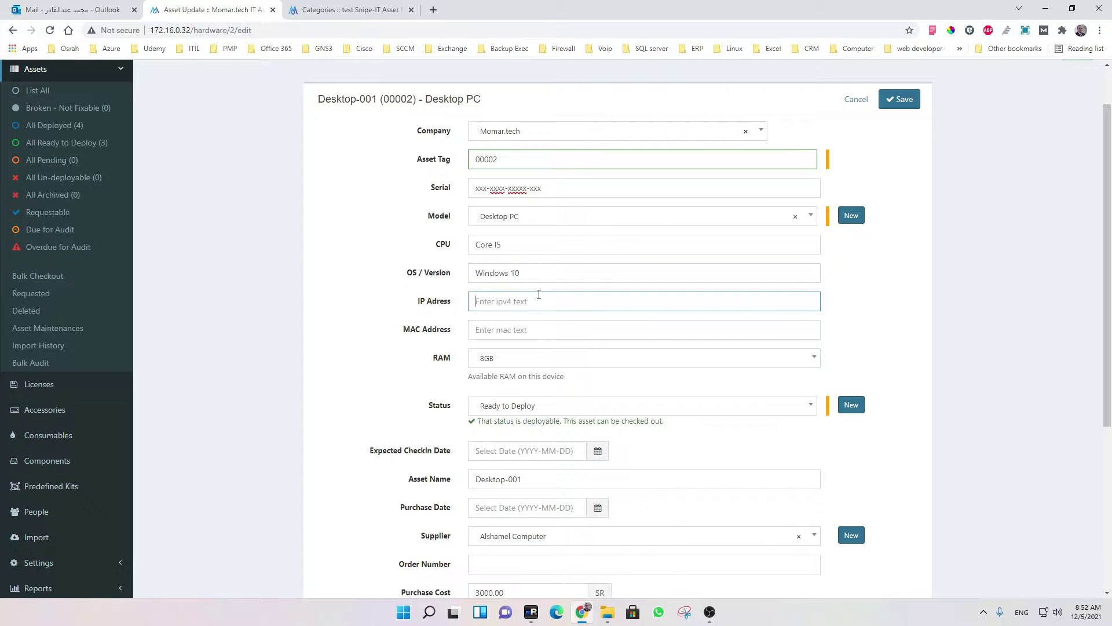
pyautogui.click(608, 330)
pyautogui.click(986, 338)
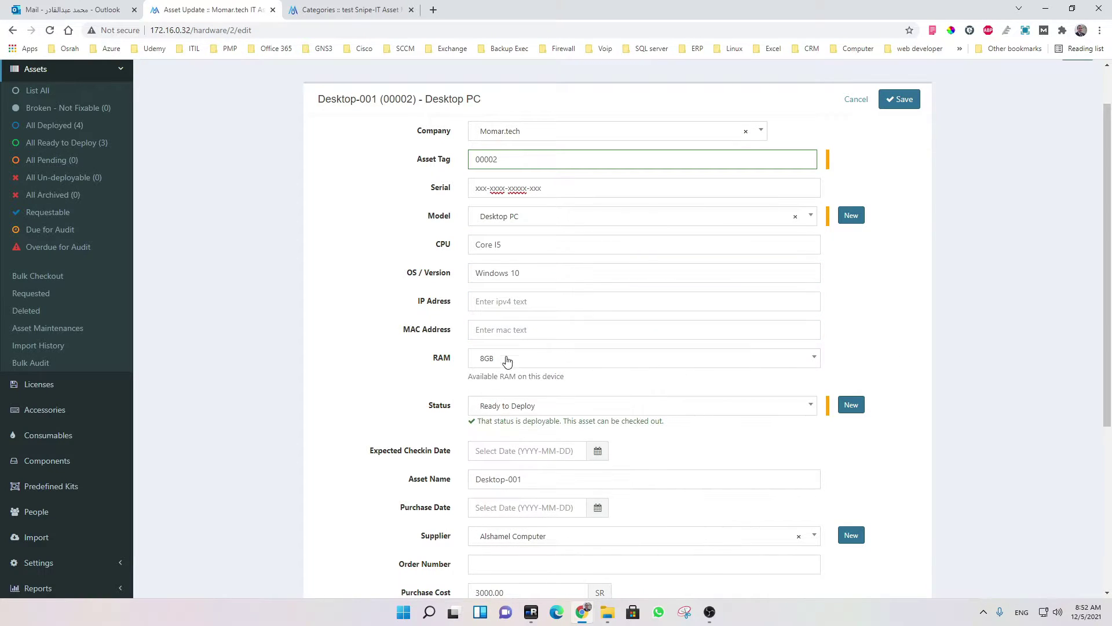
# Step: Compare the RAM choices with the free-text IP and MAC address fields, and select 8GB as the RAM
pyautogui.click(526, 358)
pyautogui.click(527, 359)
pyautogui.click(527, 360)
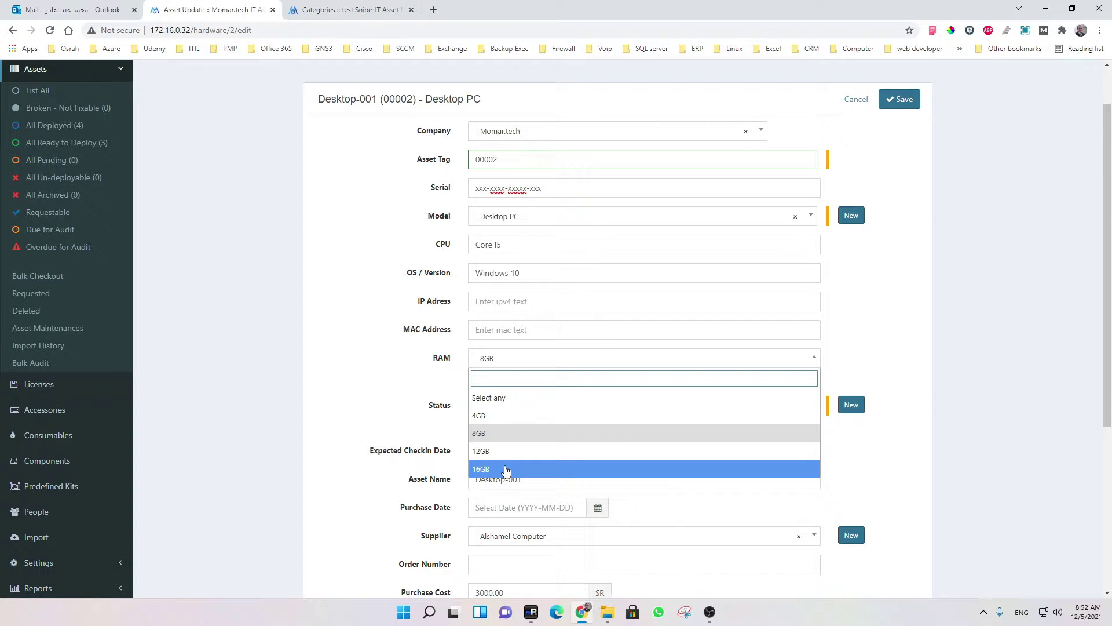
pyautogui.click(491, 301)
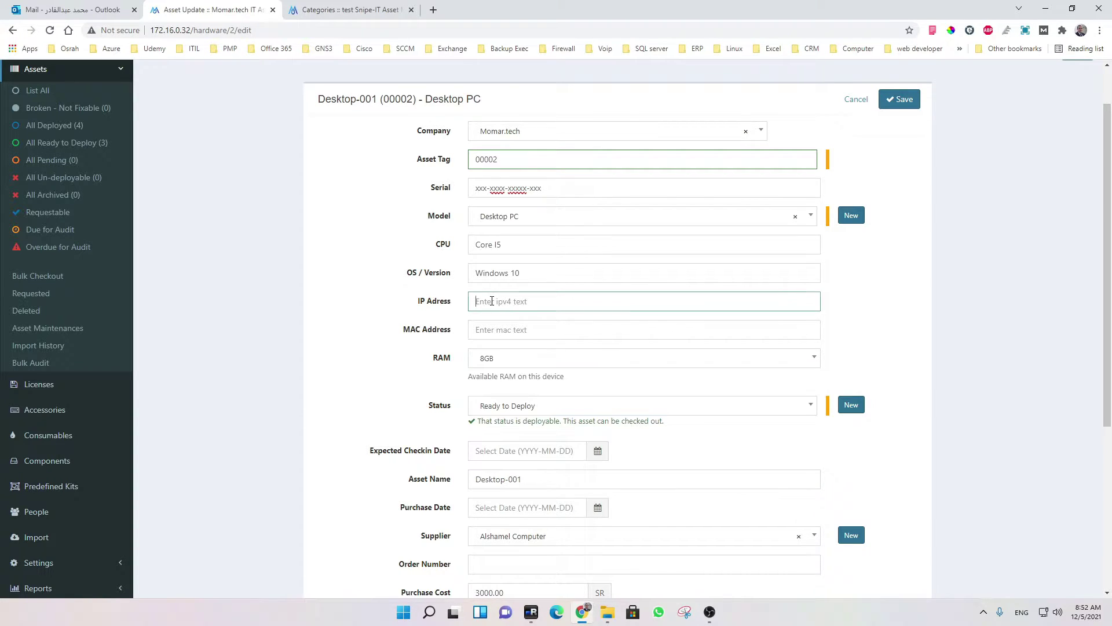
pyautogui.click(504, 330)
pyautogui.click(379, 349)
pyautogui.click(494, 360)
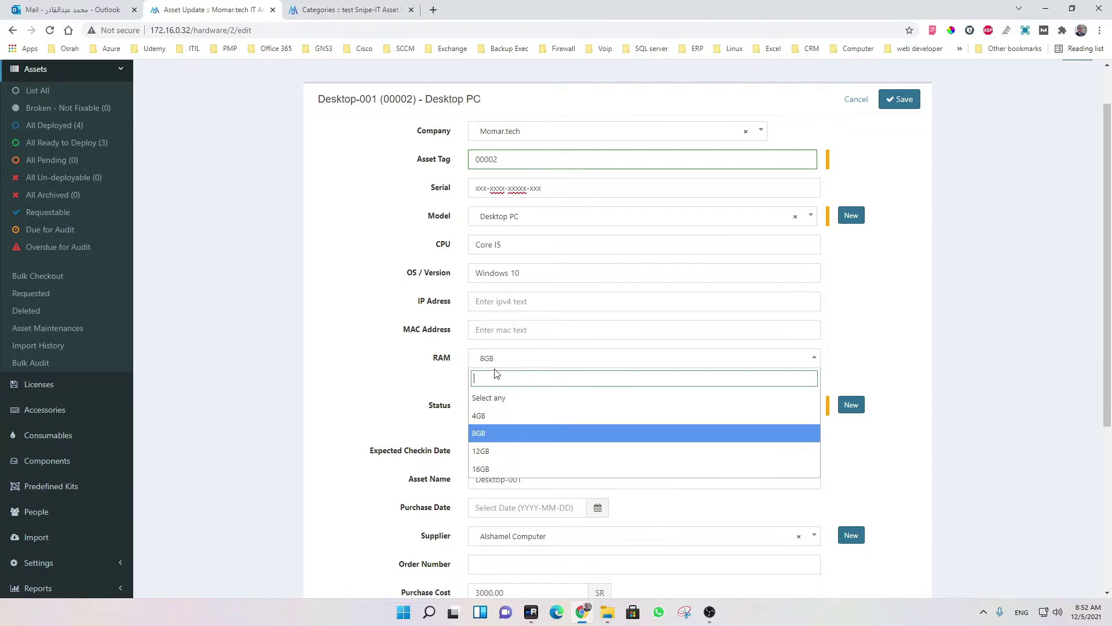
pyautogui.click(494, 438)
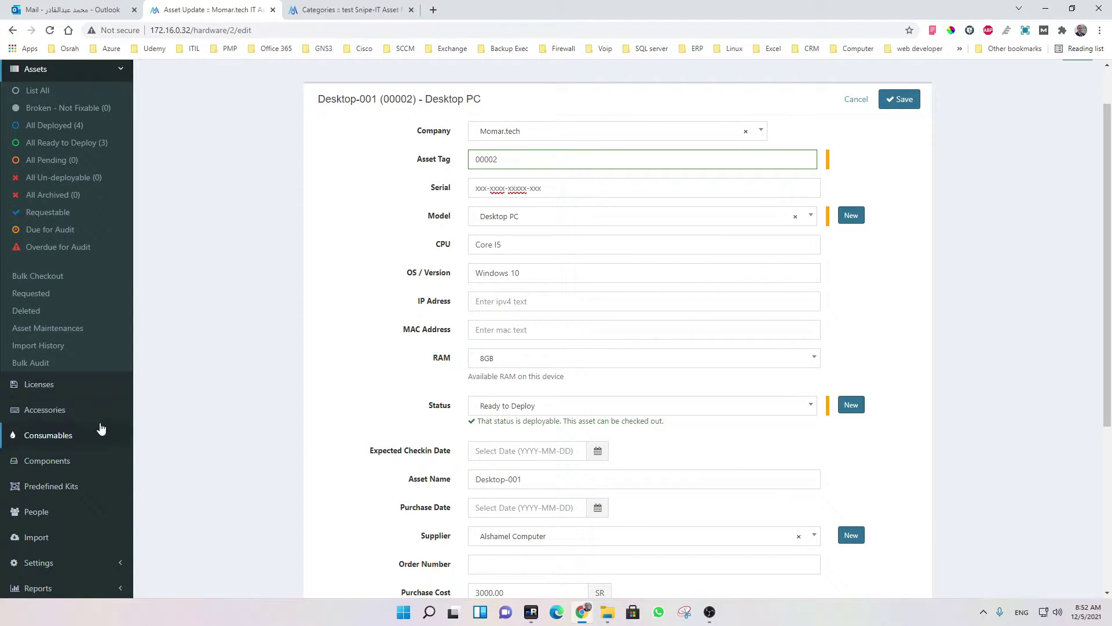
# Step: Examine the available asset statuses and the form for creating a status label, closing it without saving
pyautogui.scroll(-1, 543, 348)
pyautogui.scroll(-2, 543, 349)
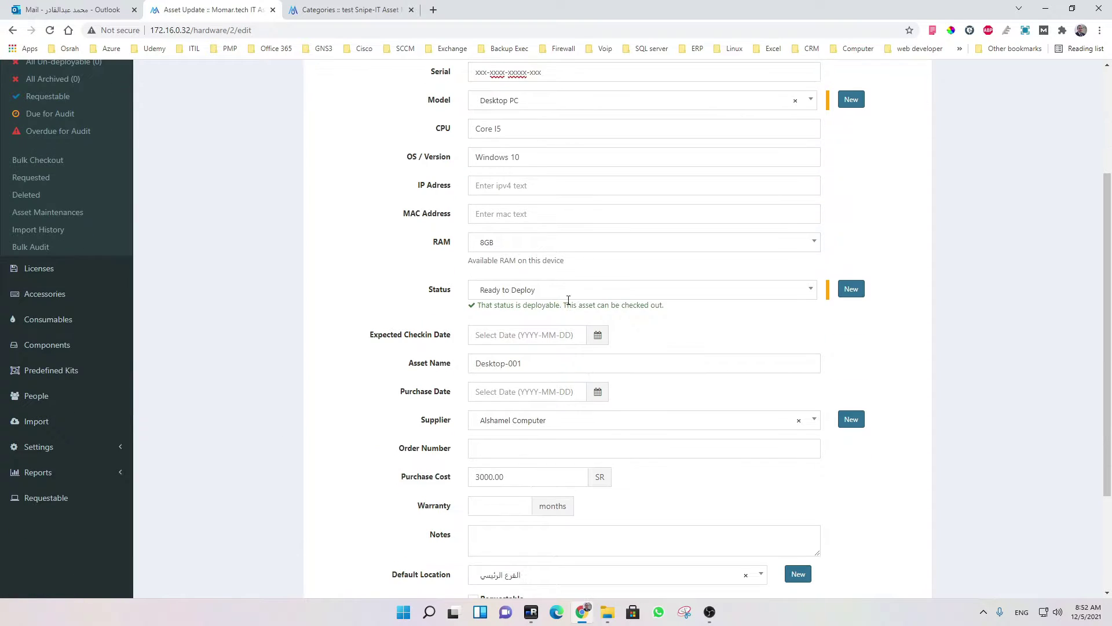
pyautogui.click(664, 292)
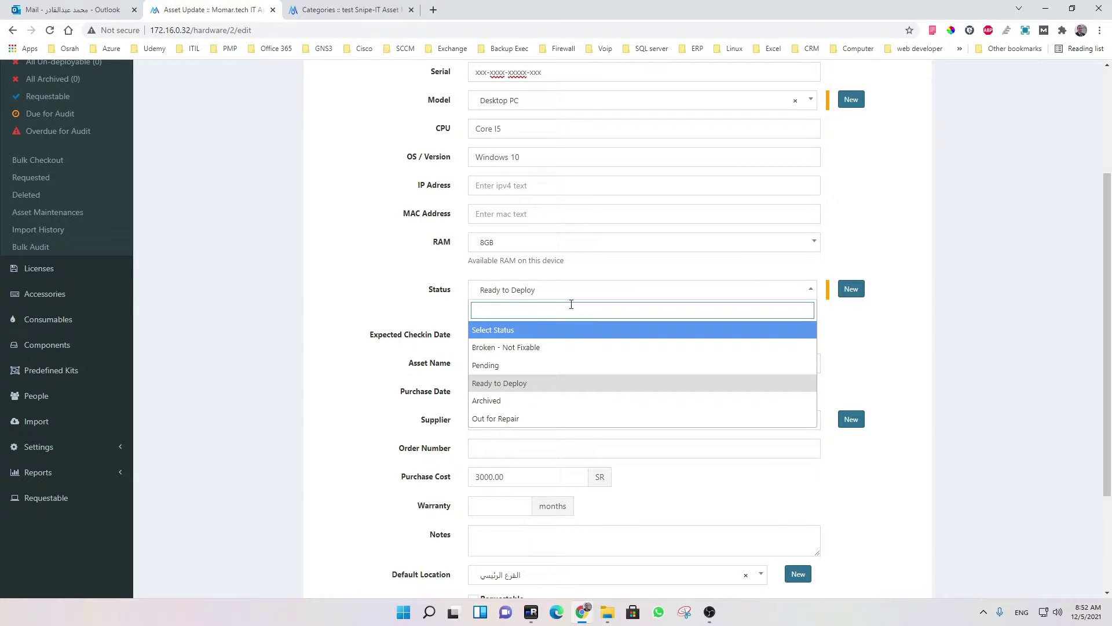
pyautogui.click(851, 289)
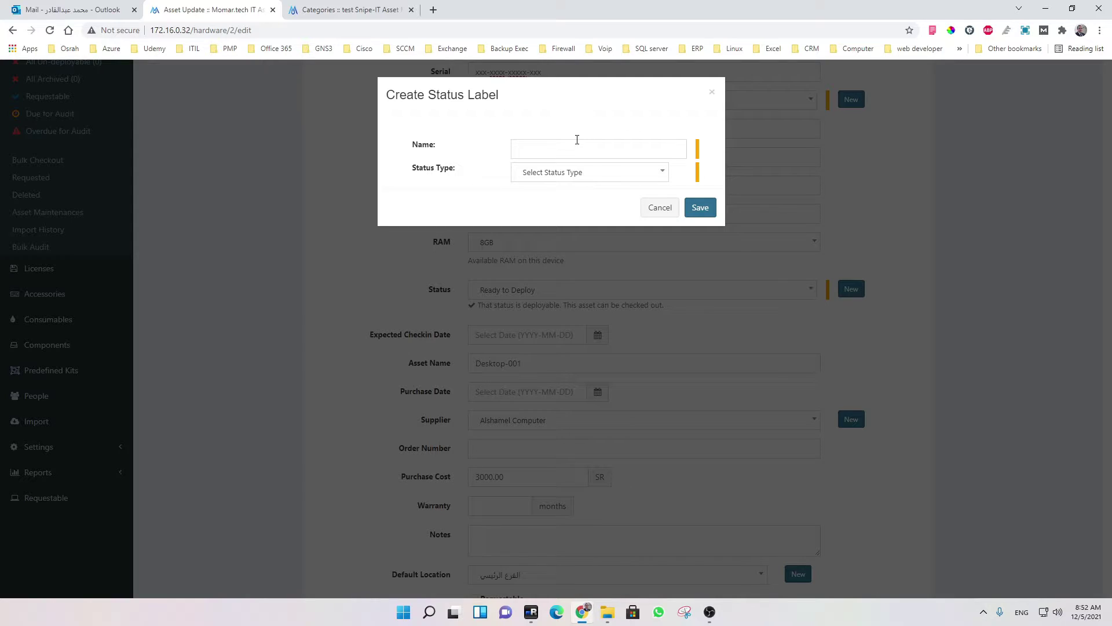
pyautogui.click(712, 92)
# Step: View the forms for creating an asset model and a status label, closing both without saving
pyautogui.scroll(1, 957, 255)
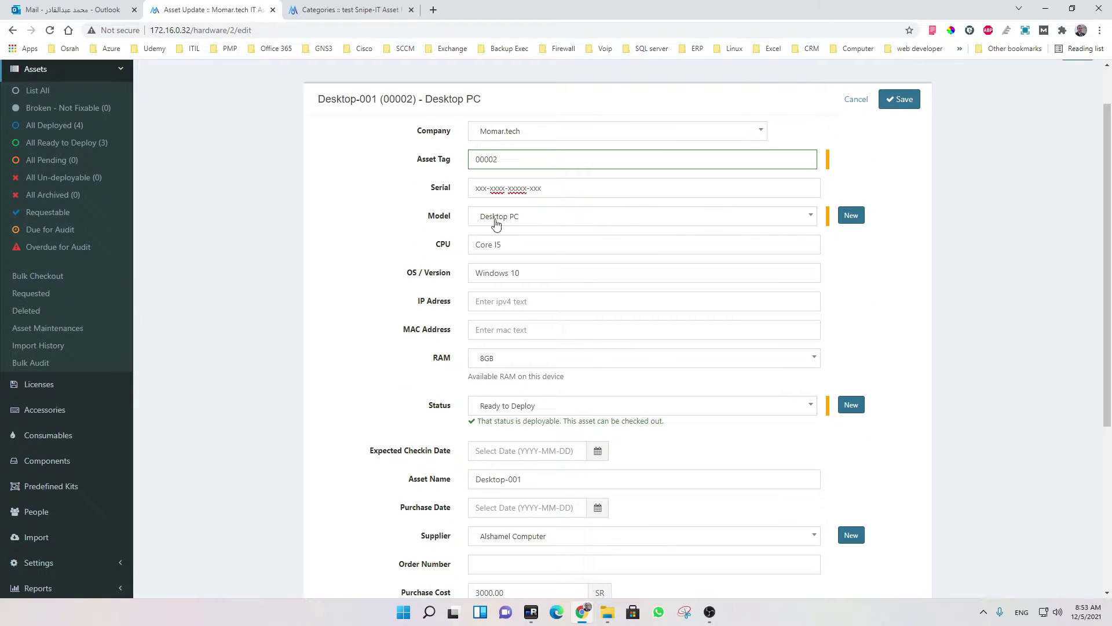
pyautogui.click(795, 220)
pyautogui.click(876, 223)
pyautogui.click(857, 216)
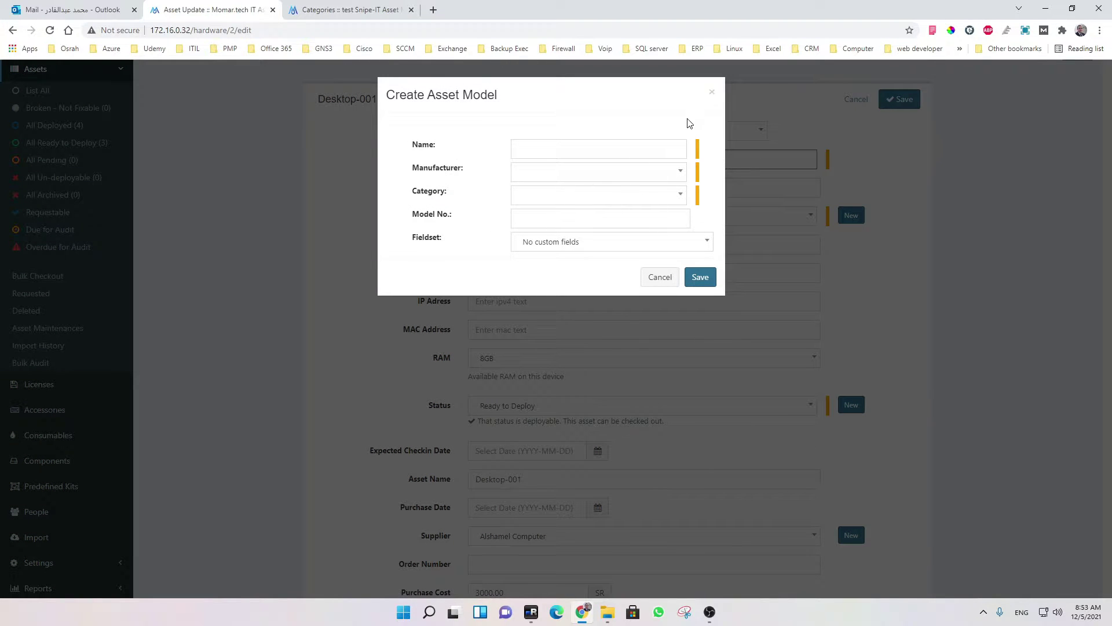
pyautogui.click(712, 91)
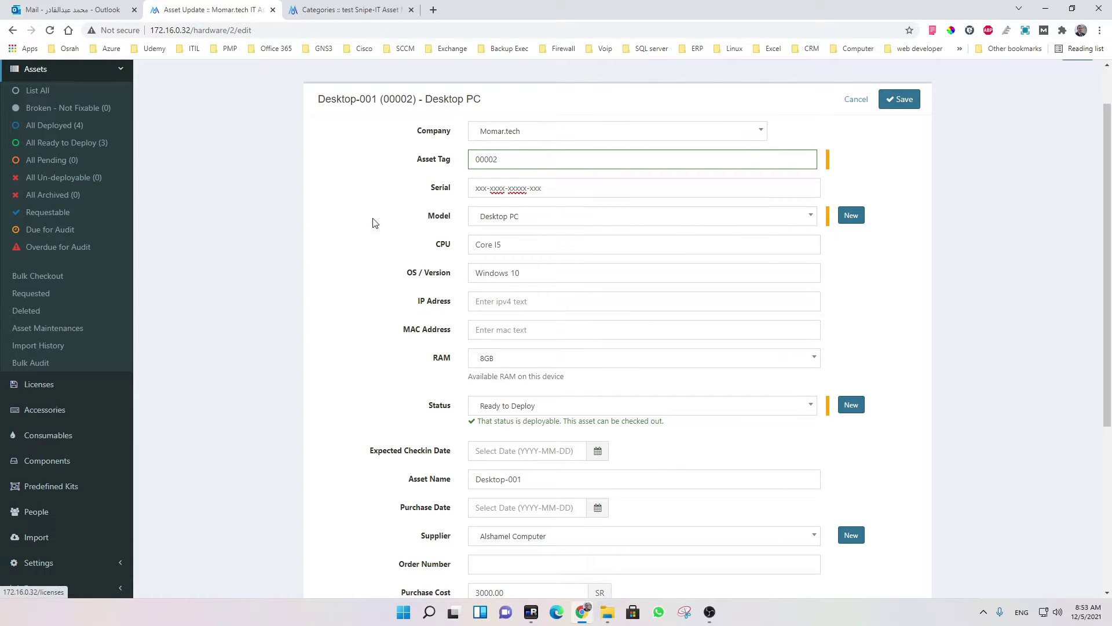
pyautogui.click(851, 405)
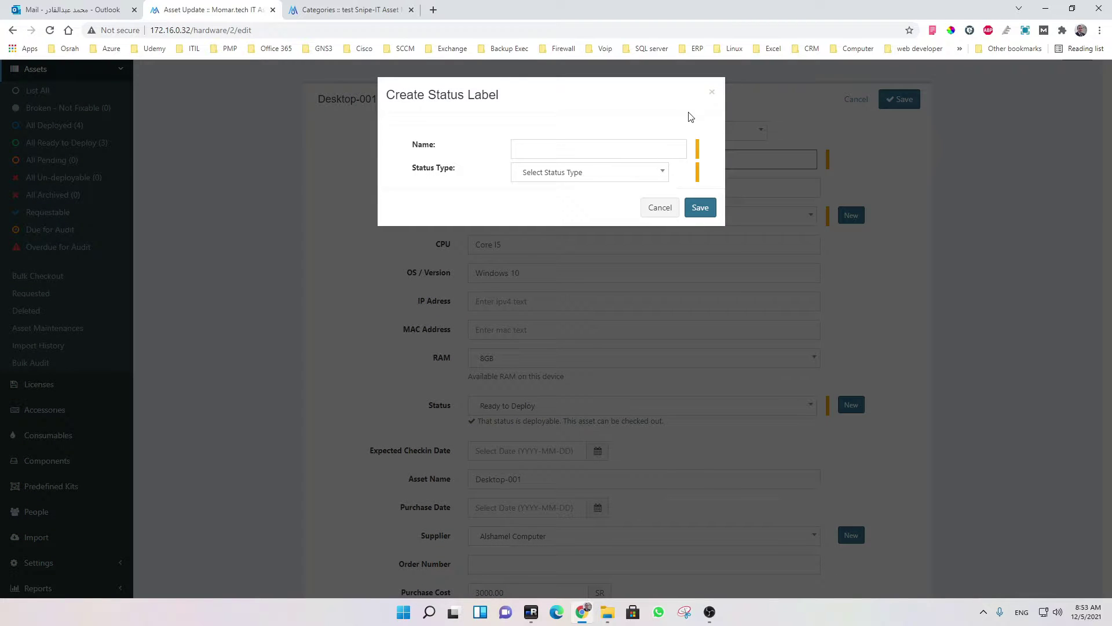
pyautogui.click(712, 96)
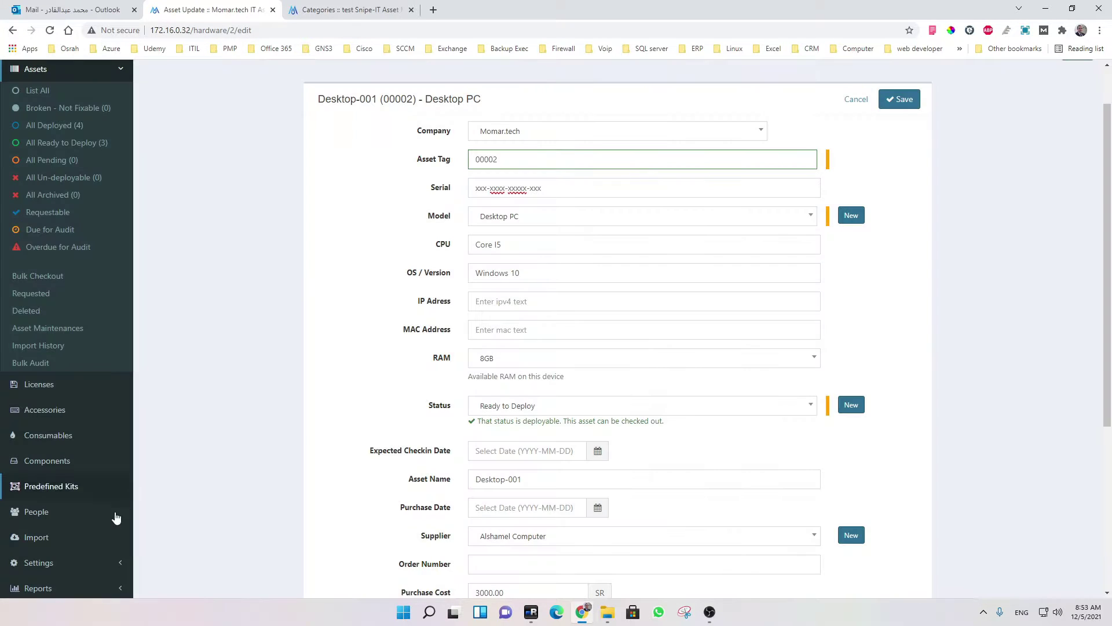
# Step: Examine the expected check-in date calendar and the asset name field
pyautogui.scroll(-3, 536, 348)
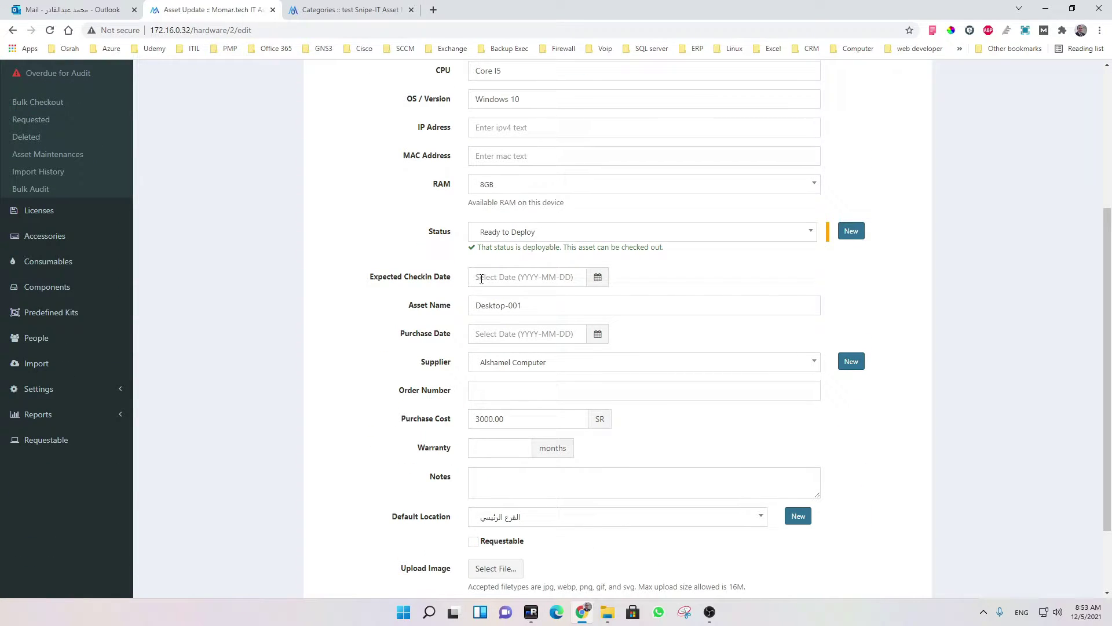
pyautogui.click(495, 277)
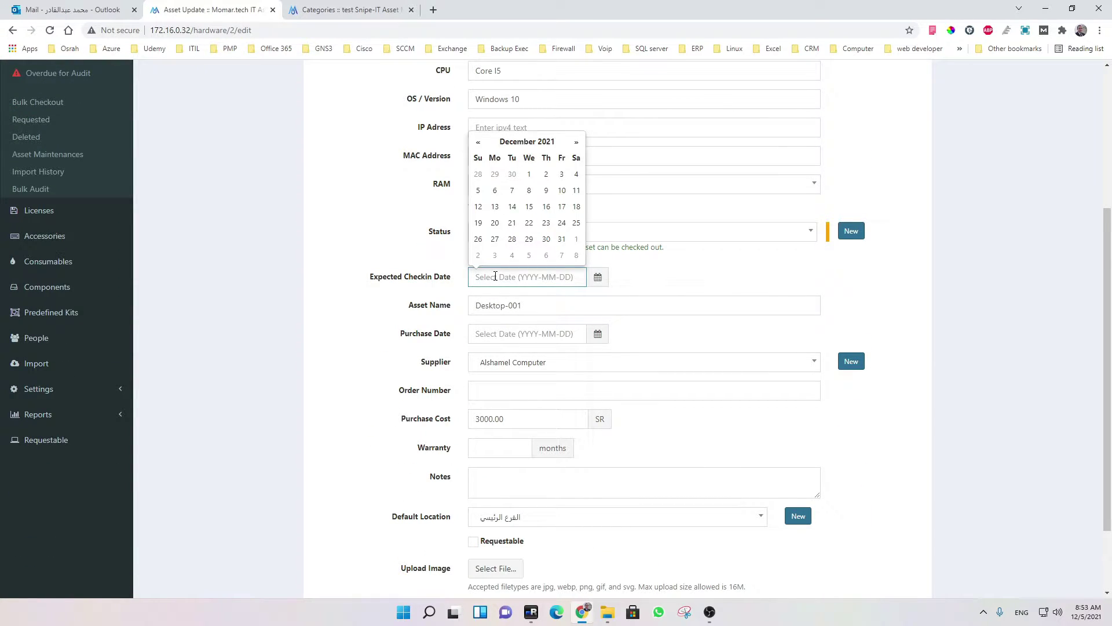
pyautogui.click(502, 306)
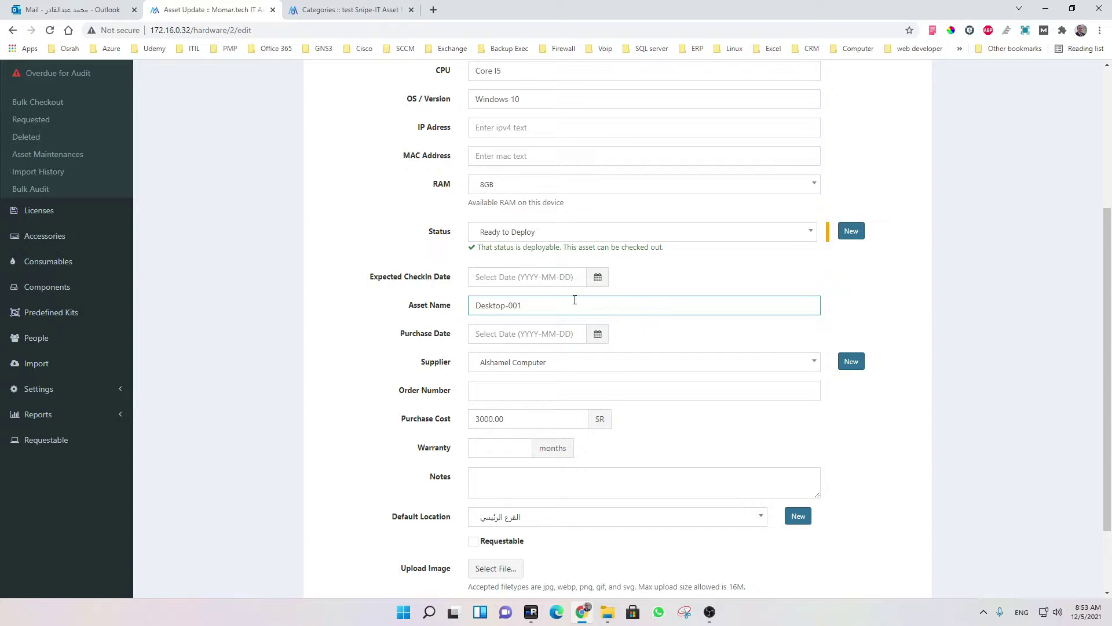
# Step: View the purchase date calendar of Desktop-001 and choose Jarir Bookstore as its supplier
pyautogui.click(537, 336)
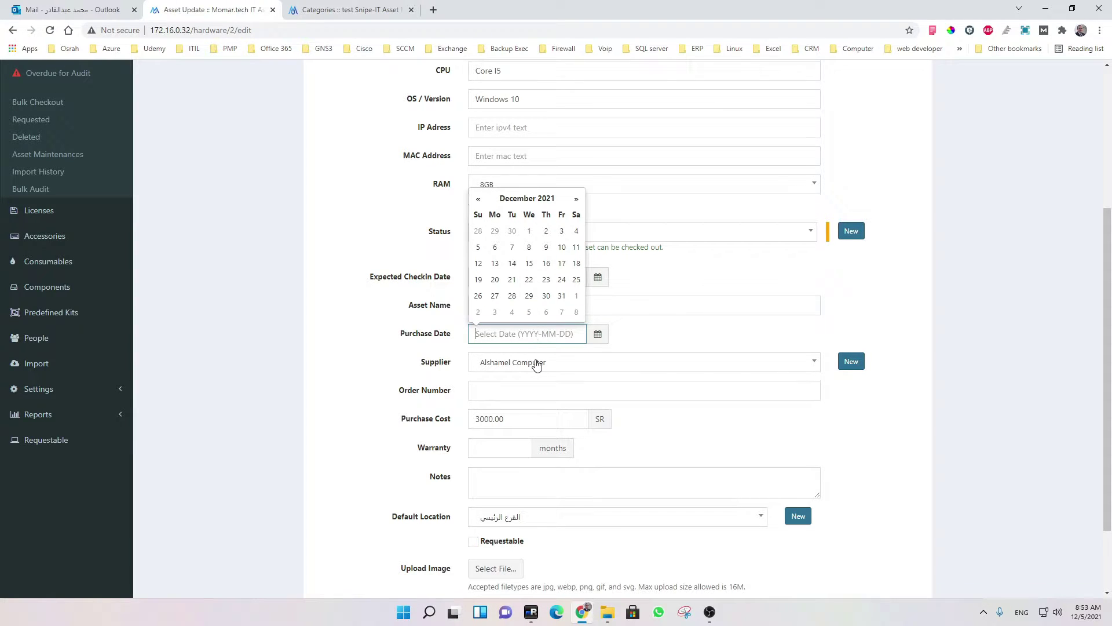
pyautogui.click(565, 364)
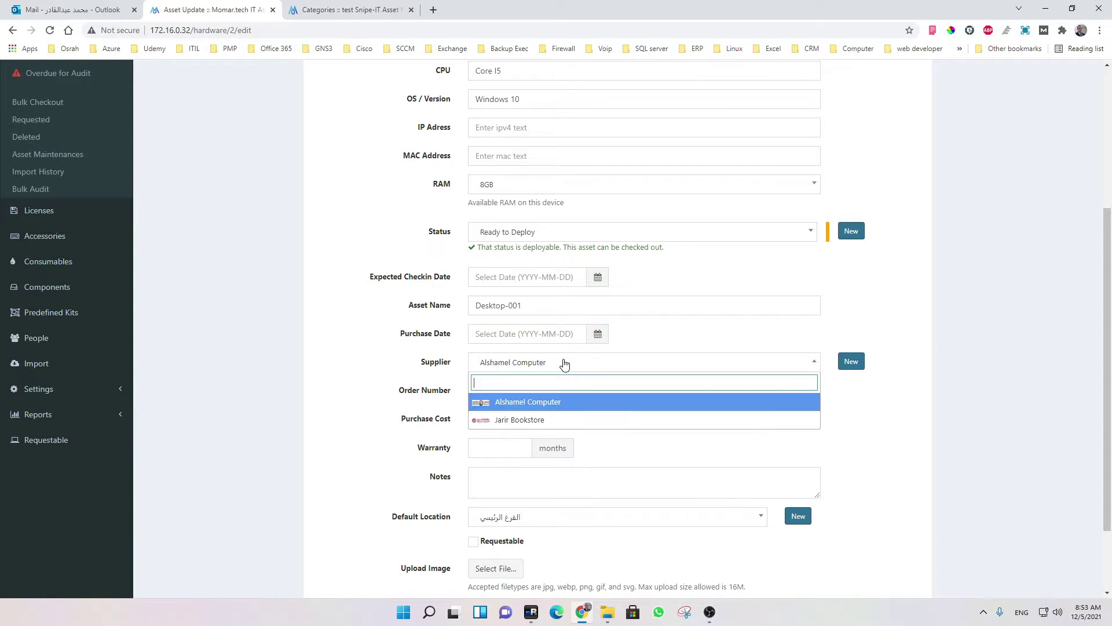
pyautogui.click(550, 420)
pyautogui.scroll(-2, 619, 348)
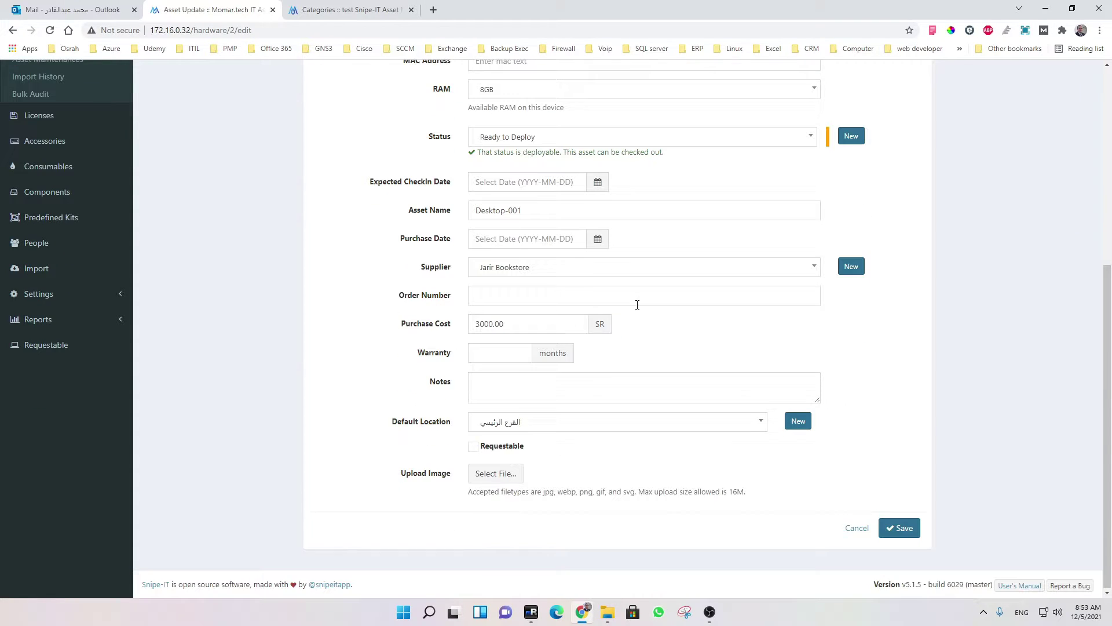
# Step: Enter a 12-month warranty and the note "fhry" for Desktop-001, and mark the asset as requestable
pyautogui.click(536, 297)
pyautogui.moveTo(533, 327); pyautogui.dragTo(466, 331)
pyautogui.click(495, 353)
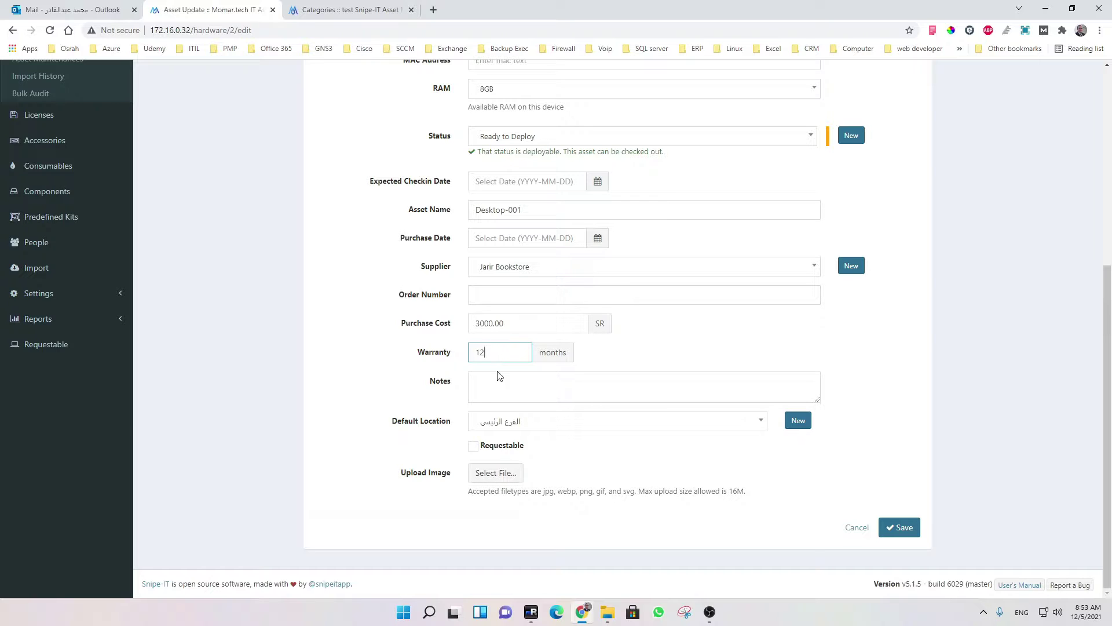
pyautogui.click(506, 392)
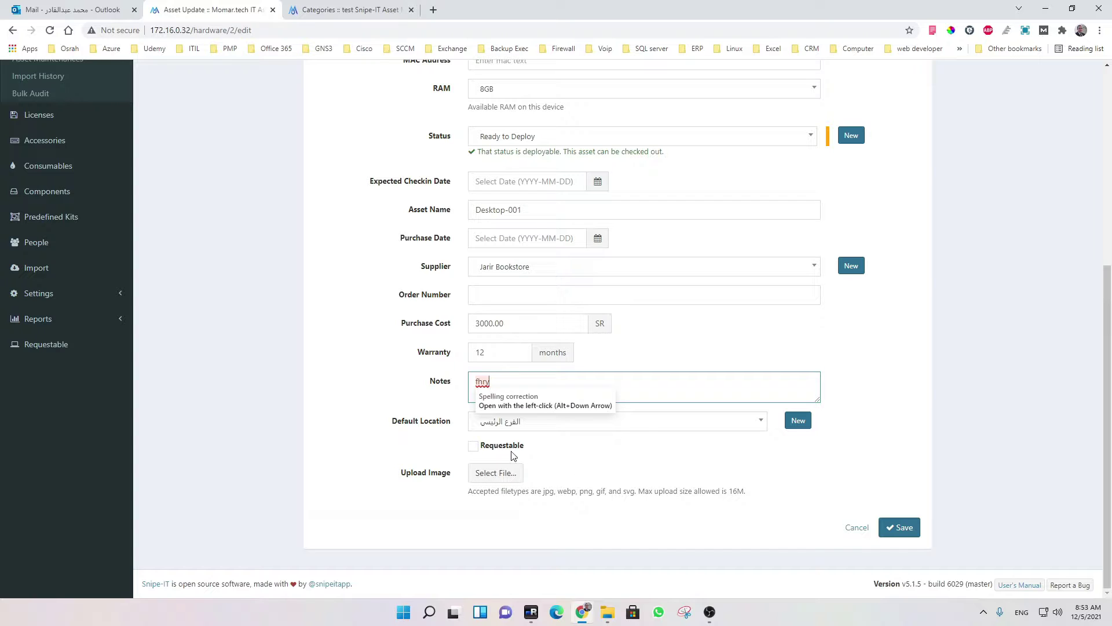
pyautogui.click(474, 445)
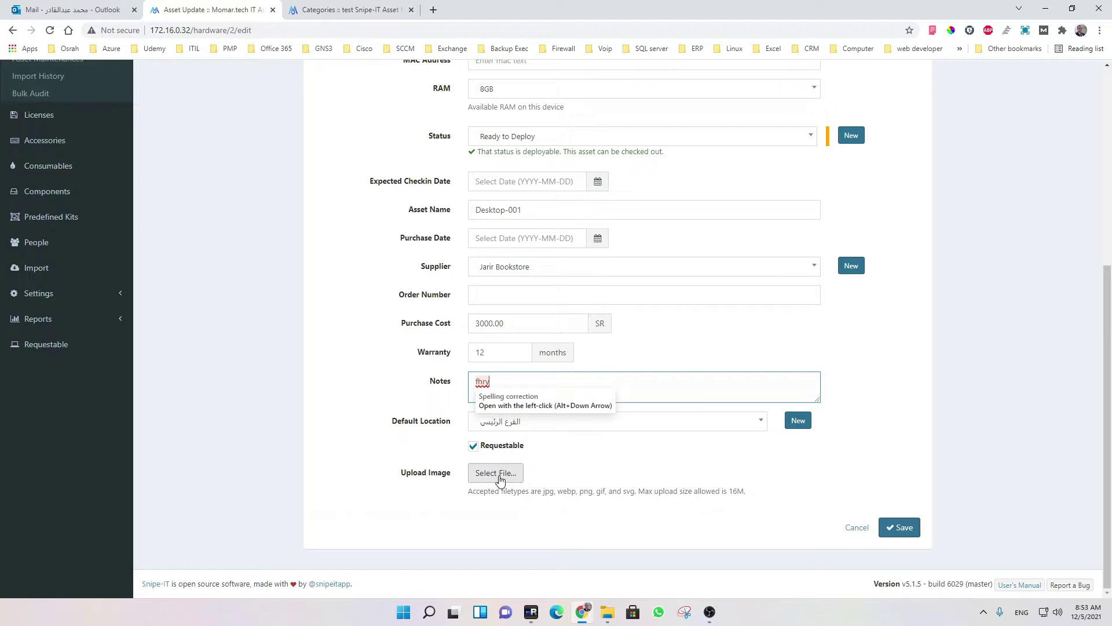
# Step: Review the Desktop-001 form and its image upload option, and discard the edits to return to the asset list
pyautogui.scroll(6, 549, 477)
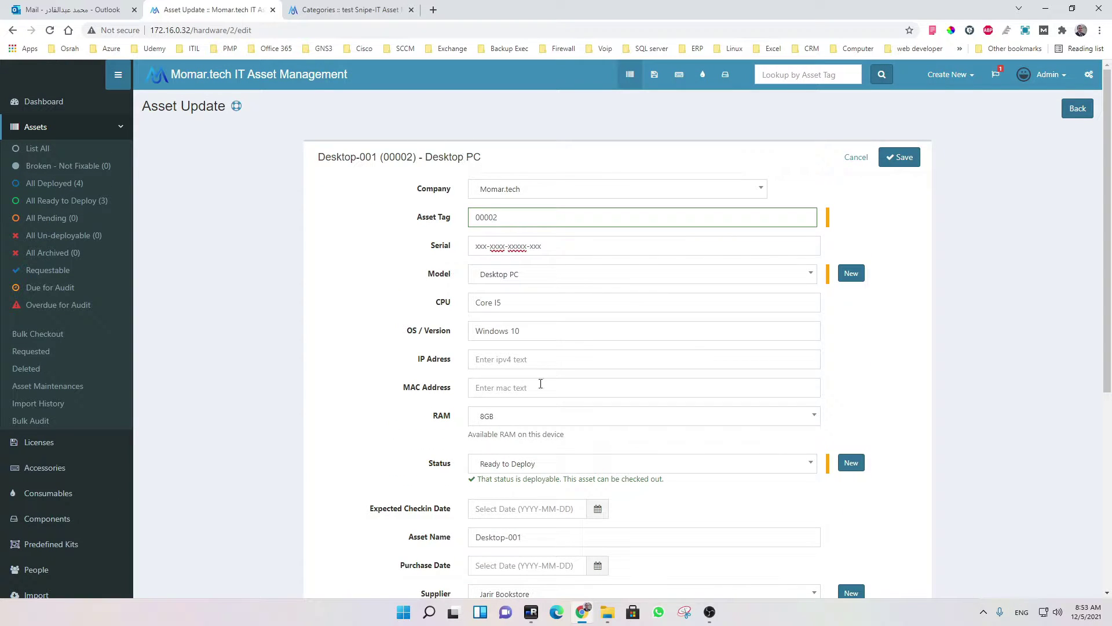
pyautogui.scroll(-6, 540, 384)
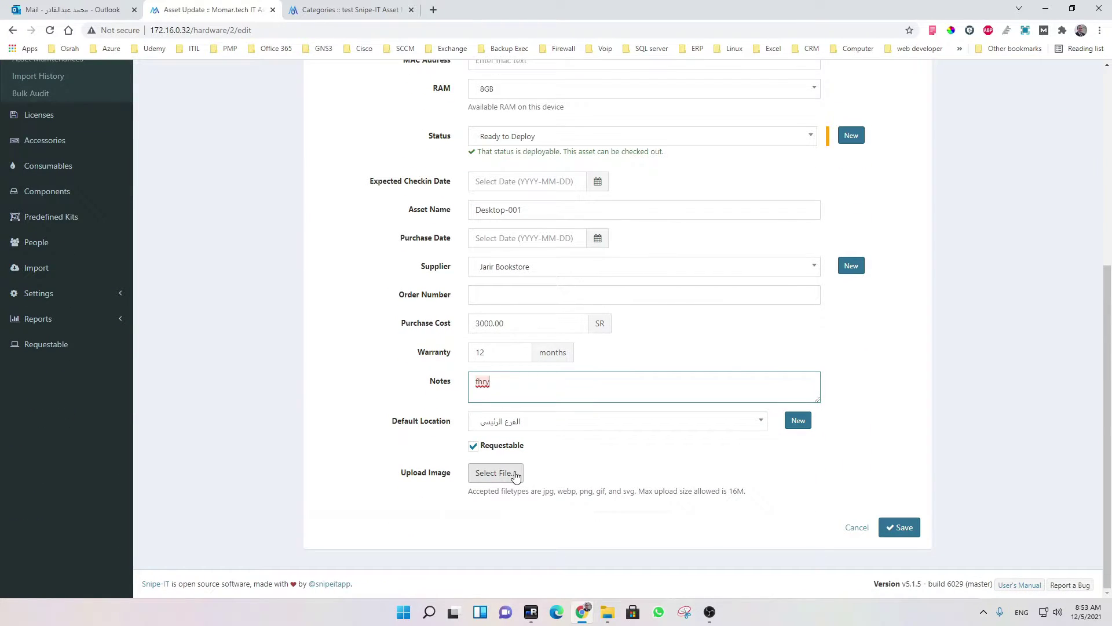
pyautogui.click(529, 474)
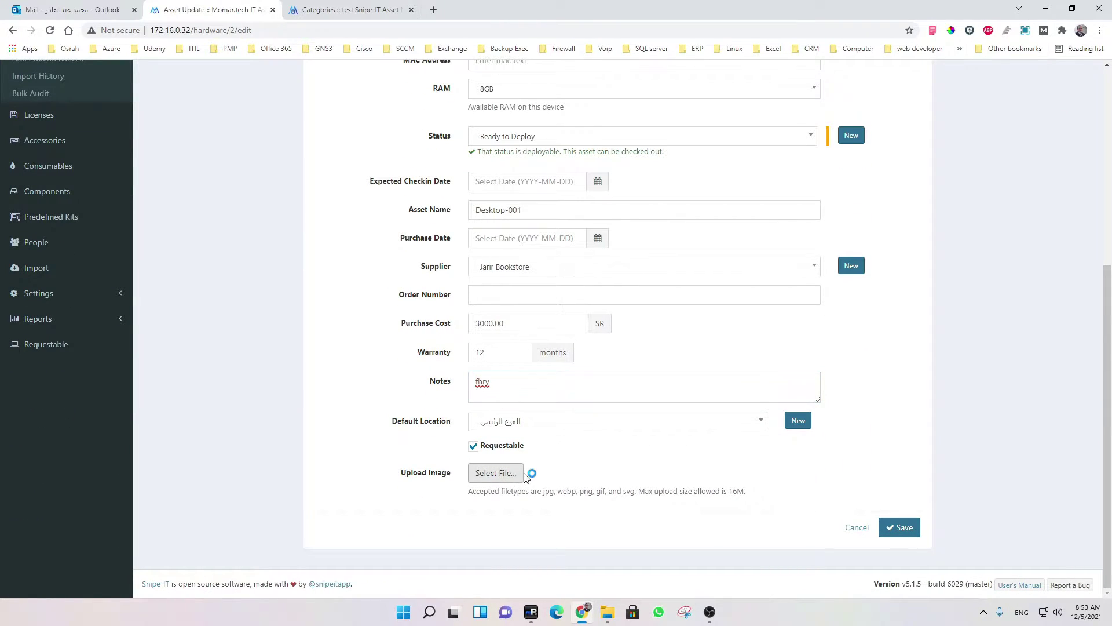
pyautogui.click(858, 529)
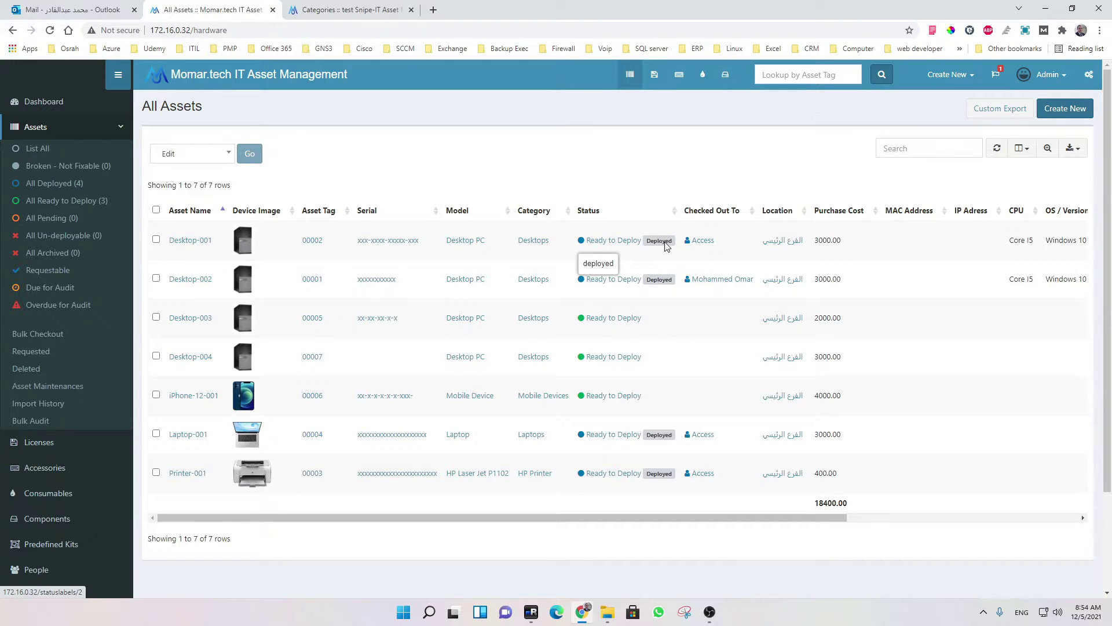
# Step: Start a new asset for the company Momar.tech with serial wetrre4y56 and the Dell Desktop PC (Dell Optiplex 990) model
pyautogui.click(1064, 110)
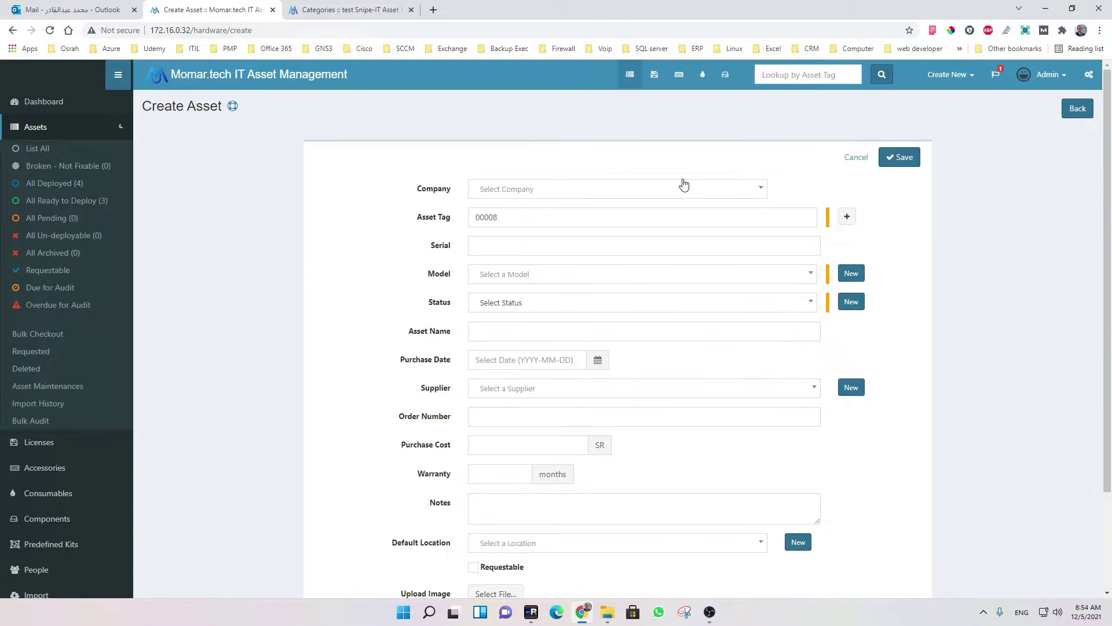
pyautogui.click(552, 190)
pyautogui.click(534, 231)
pyautogui.click(528, 216)
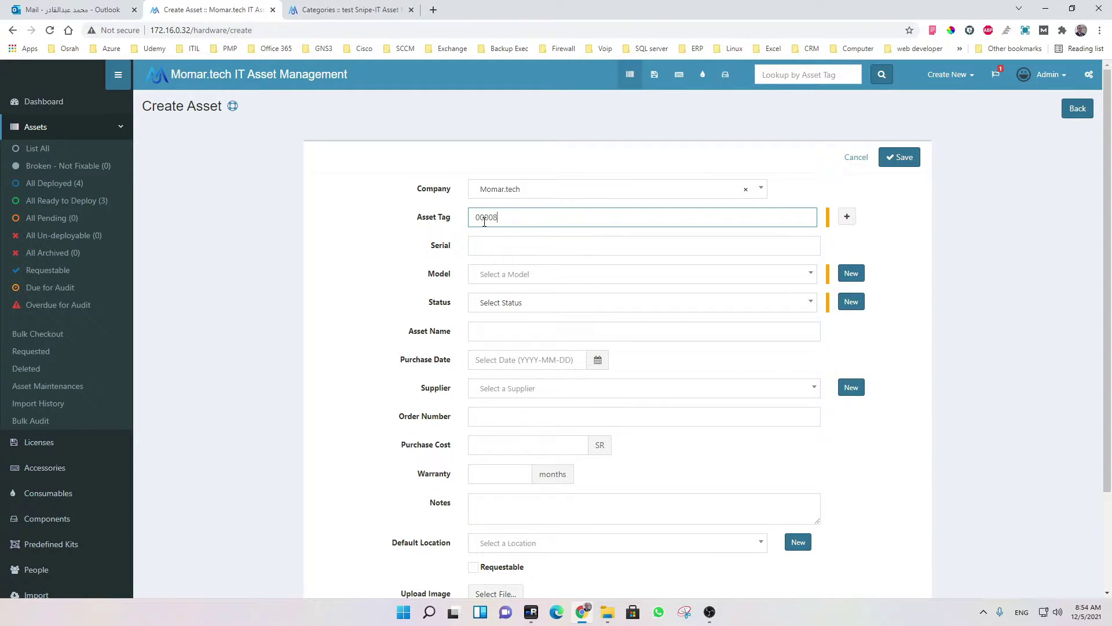
pyautogui.click(515, 246)
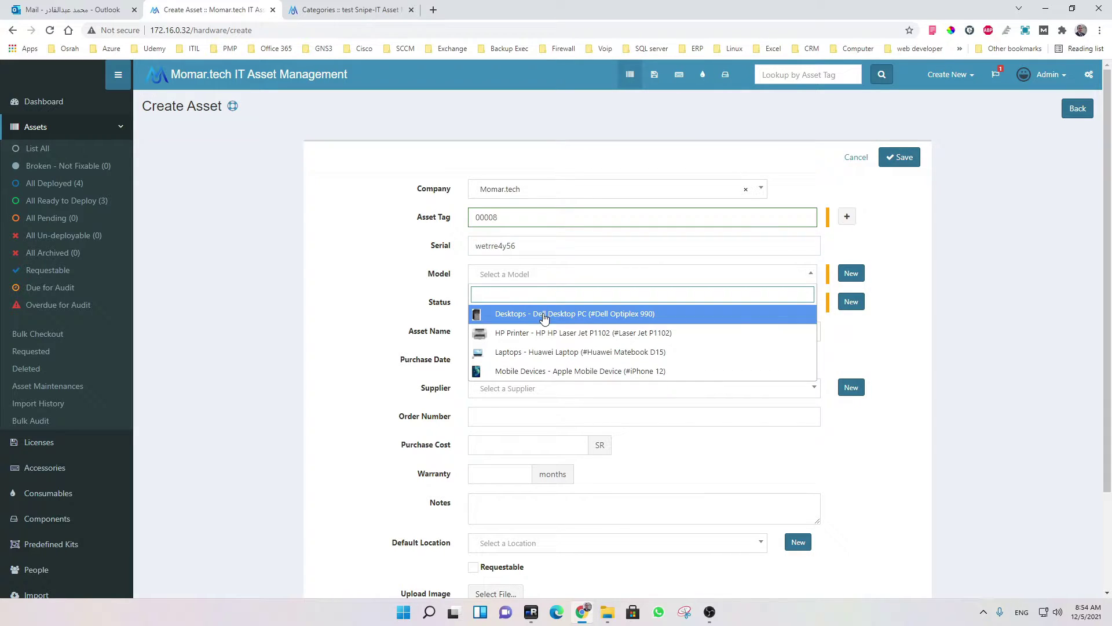
pyautogui.click(543, 317)
# Step: Fill in the custom fields with CPU treyu, OS tru, IP address try56, MAC address tru and 8GB RAM
pyautogui.click(519, 302)
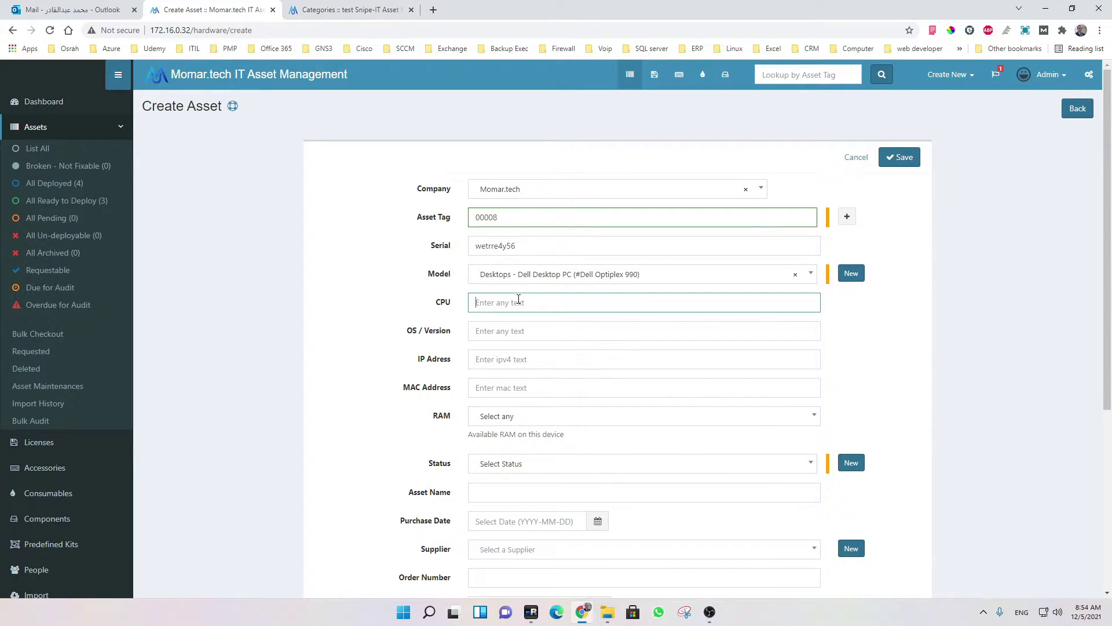
pyautogui.write('treyu')
pyautogui.click(552, 331)
pyautogui.write('tru')
pyautogui.click(543, 359)
pyautogui.write('try56')
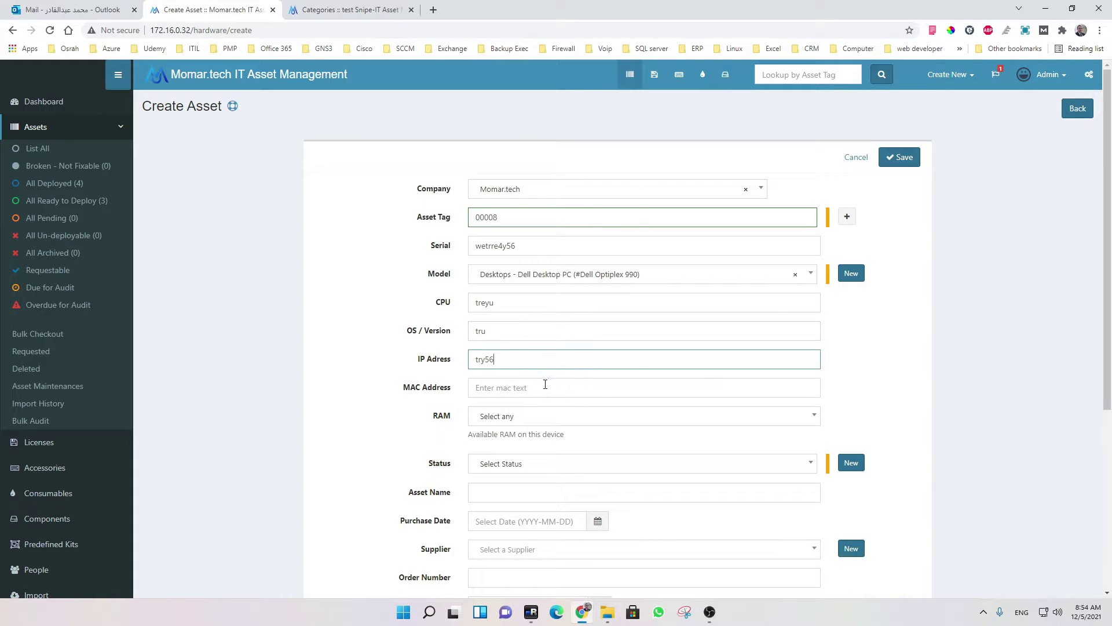
pyautogui.click(545, 386)
pyautogui.write('tru')
pyautogui.click(551, 417)
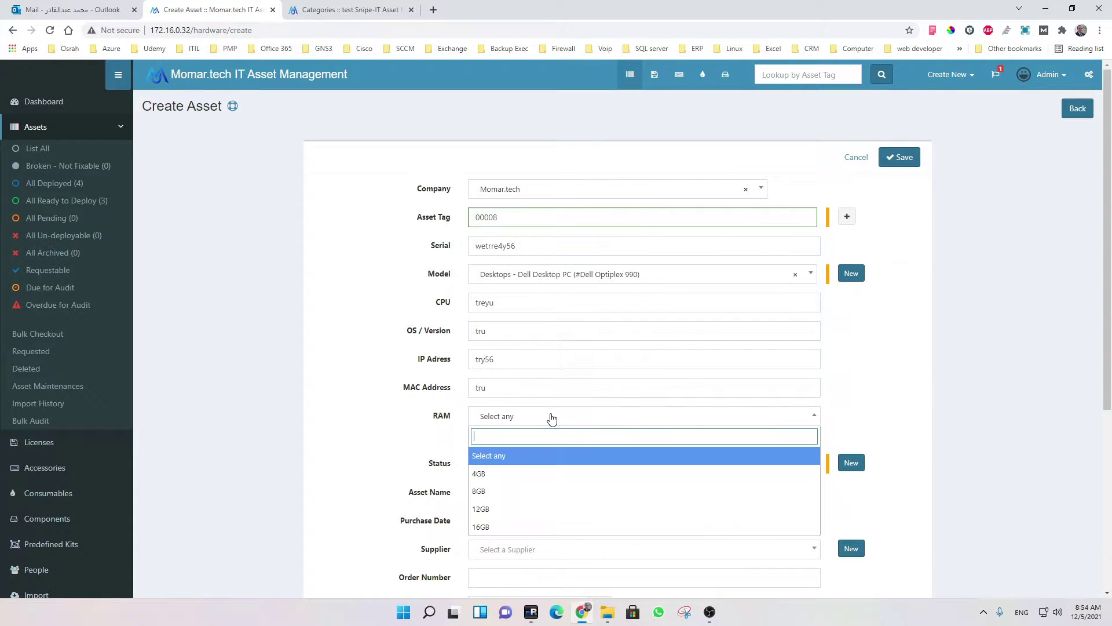
pyautogui.click(503, 491)
# Step: Set the status to Ready to Deploy, try the asset and location checkout targets, and assign the asset to the user cert
pyautogui.scroll(-2, 515, 406)
pyautogui.click(517, 350)
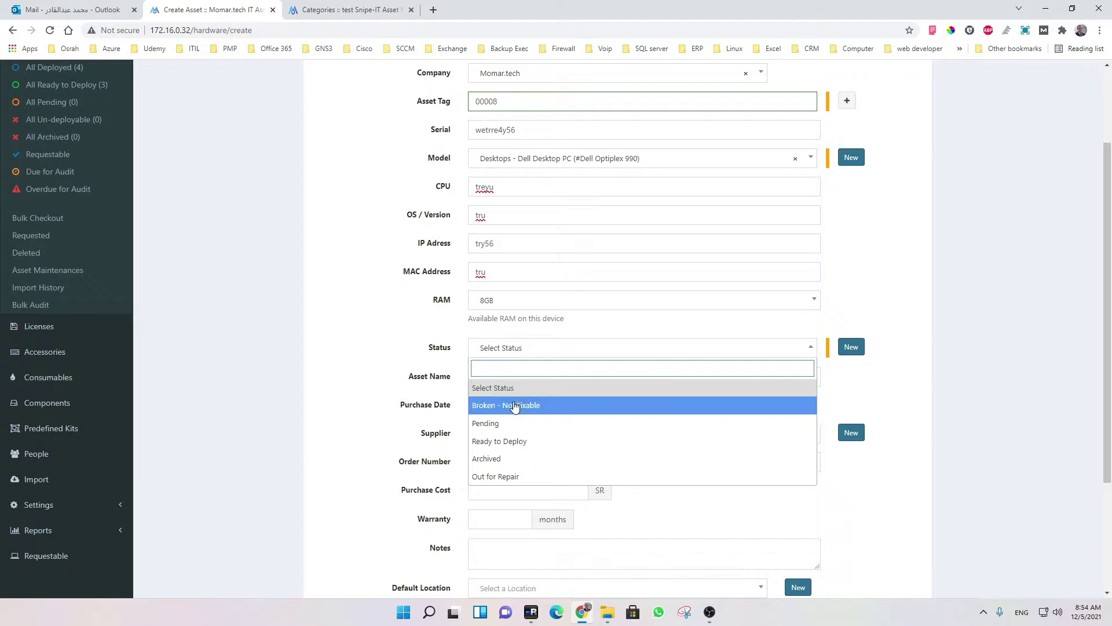
pyautogui.click(513, 442)
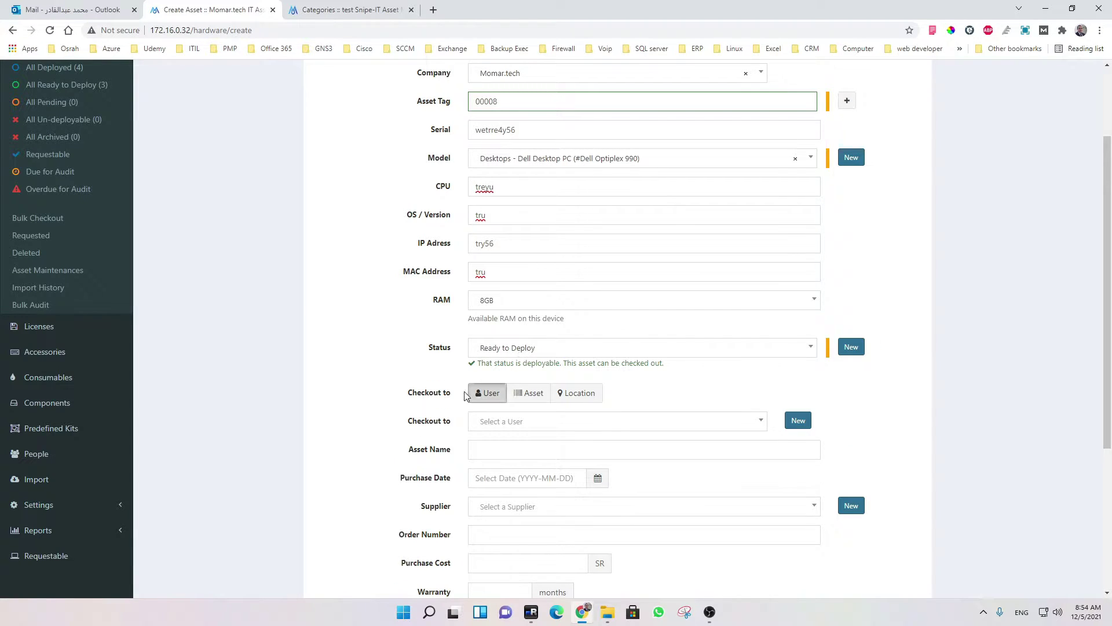
pyautogui.click(533, 395)
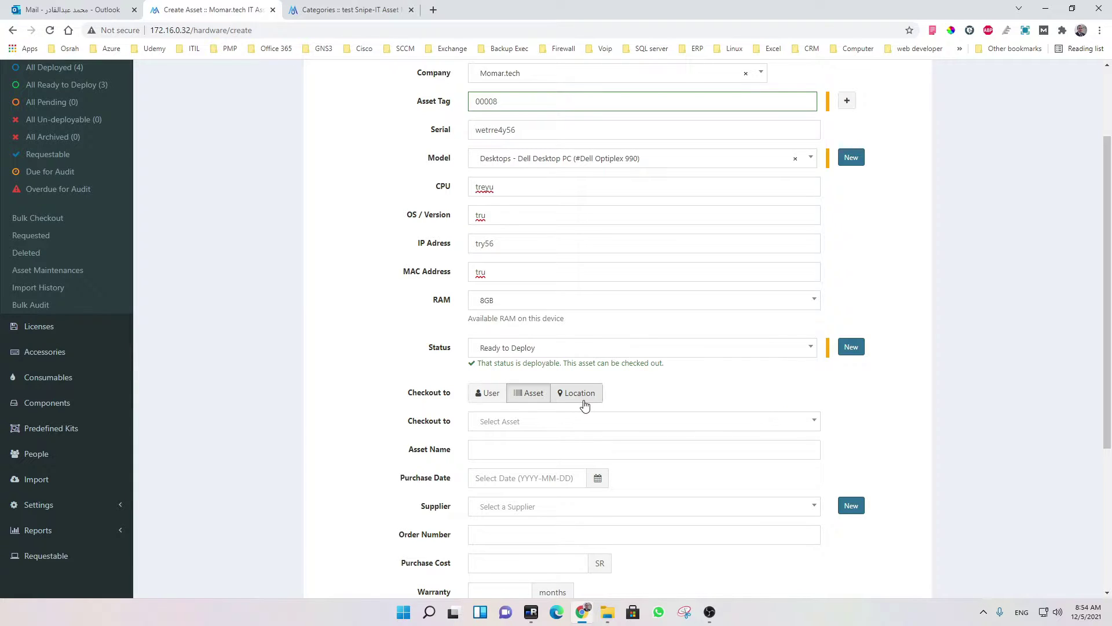
pyautogui.click(584, 402)
pyautogui.click(497, 397)
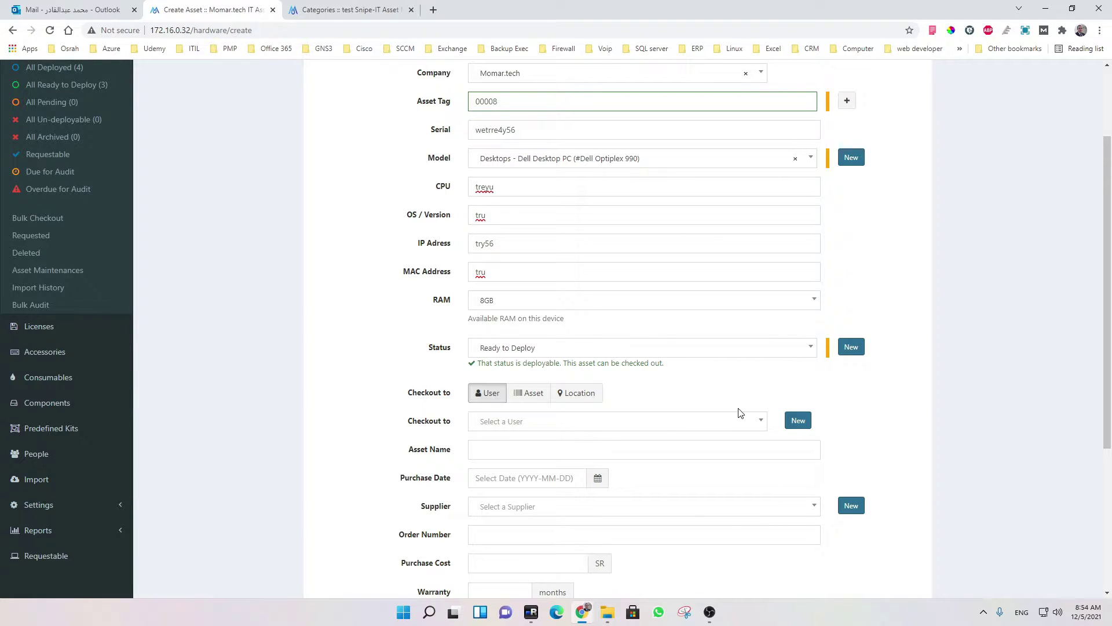
pyautogui.click(726, 426)
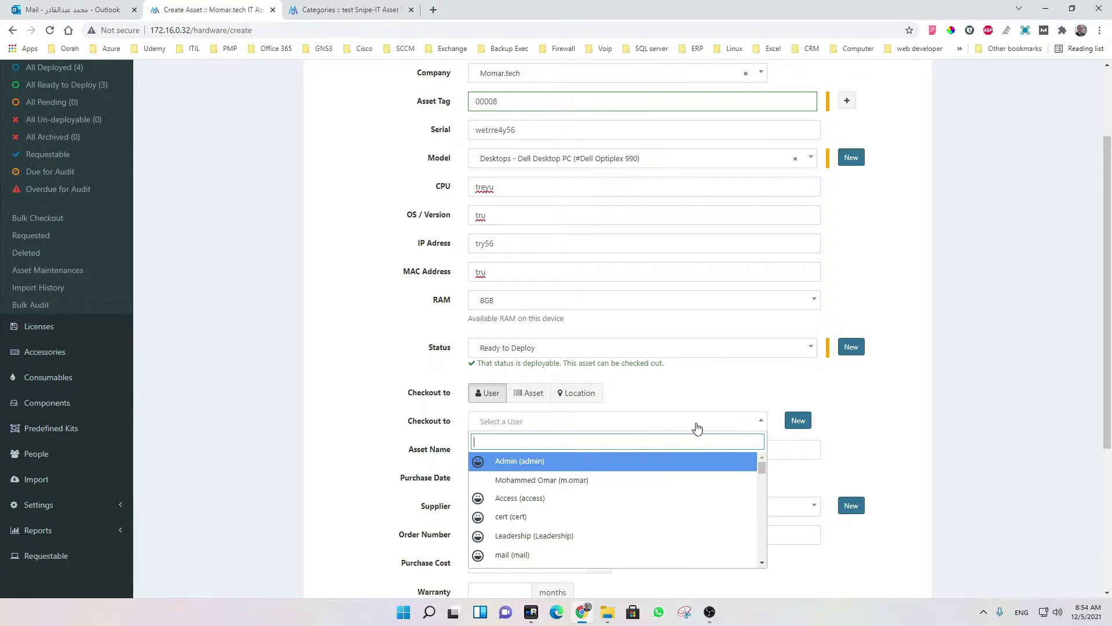
pyautogui.click(547, 517)
# Step: Name the new asset eryt5iu678 and choose Jarir Bookstore as its supplier
pyautogui.scroll(-1, 584, 407)
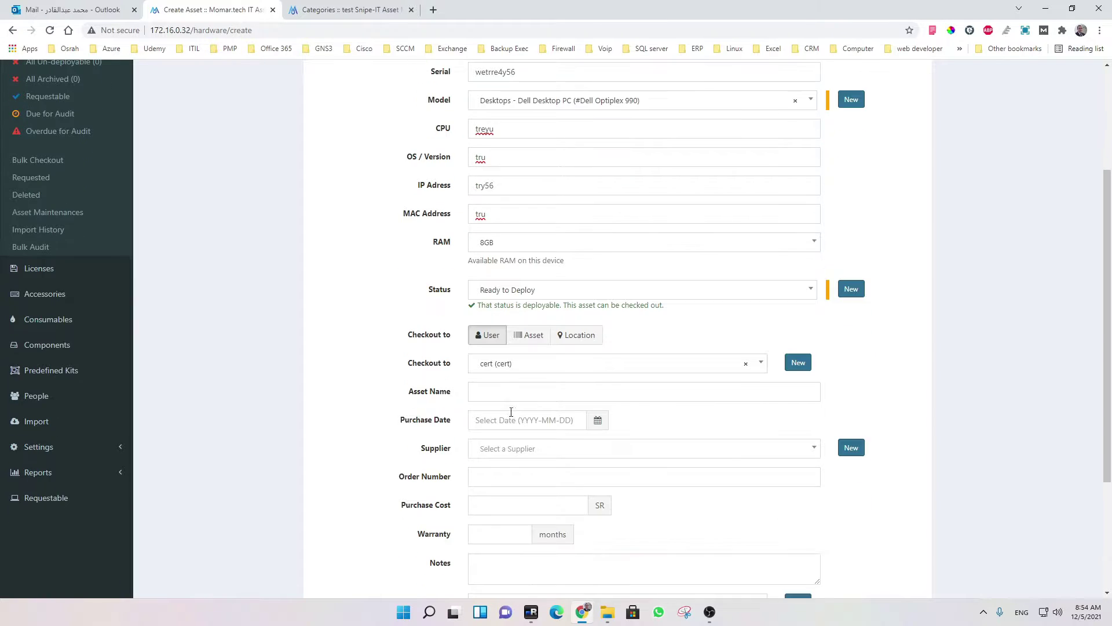
pyautogui.click(509, 391)
pyautogui.write('eryt5iu678')
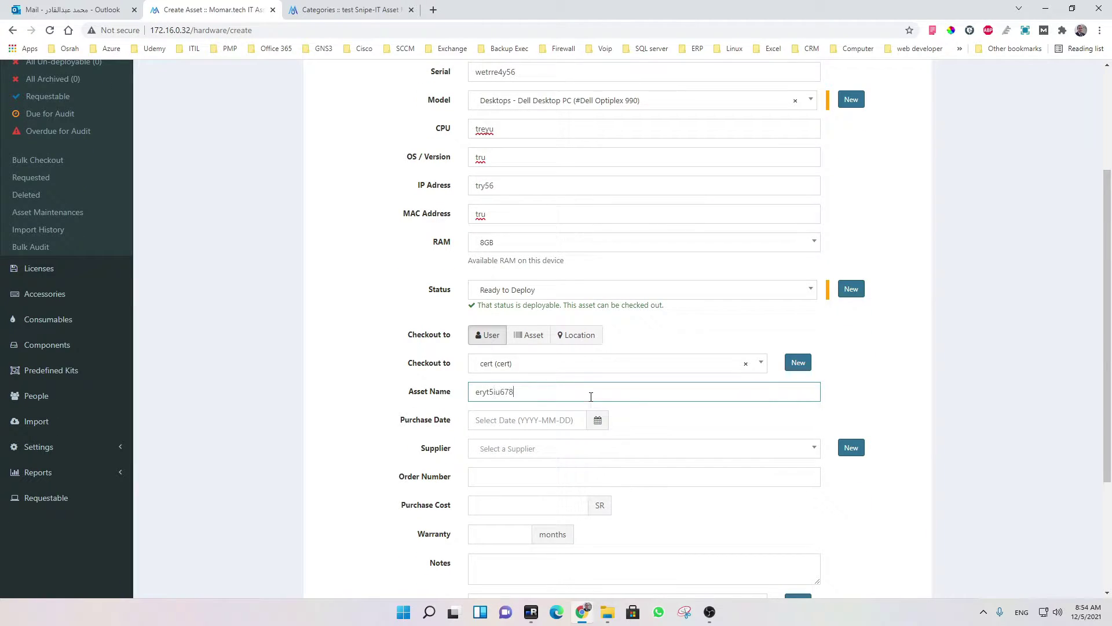
pyautogui.scroll(-1, 594, 394)
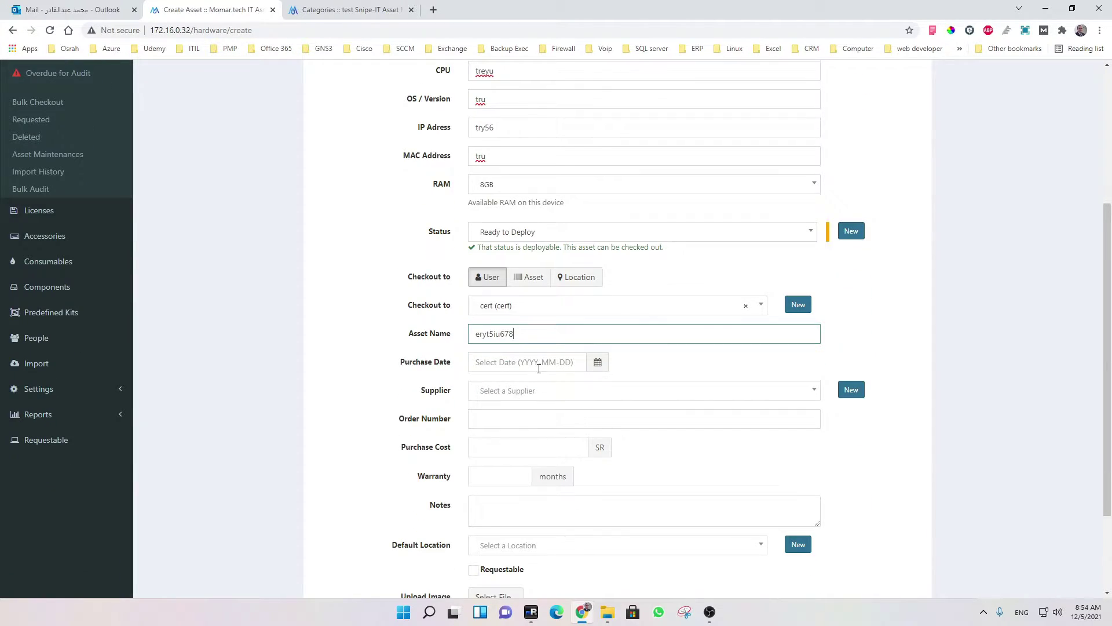
pyautogui.click(509, 389)
pyautogui.click(507, 450)
# Step: Enter a purchase cost of 3000 SR, a 12-month warranty and the note "wetru"
pyautogui.scroll(-2, 526, 394)
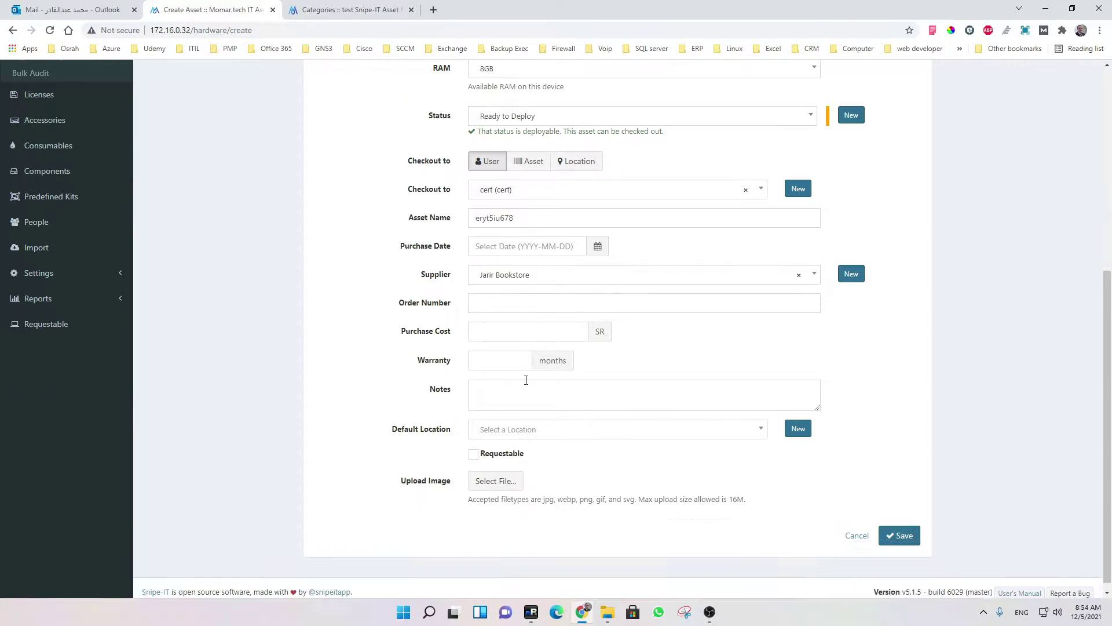
pyautogui.click(516, 363)
pyautogui.click(510, 331)
pyautogui.click(514, 362)
pyautogui.write('12')
pyautogui.click(517, 402)
pyautogui.write('wetru')
# Step: Set the default location to الفرع الرئيسي and mark the new asset as requestable
pyautogui.click(533, 432)
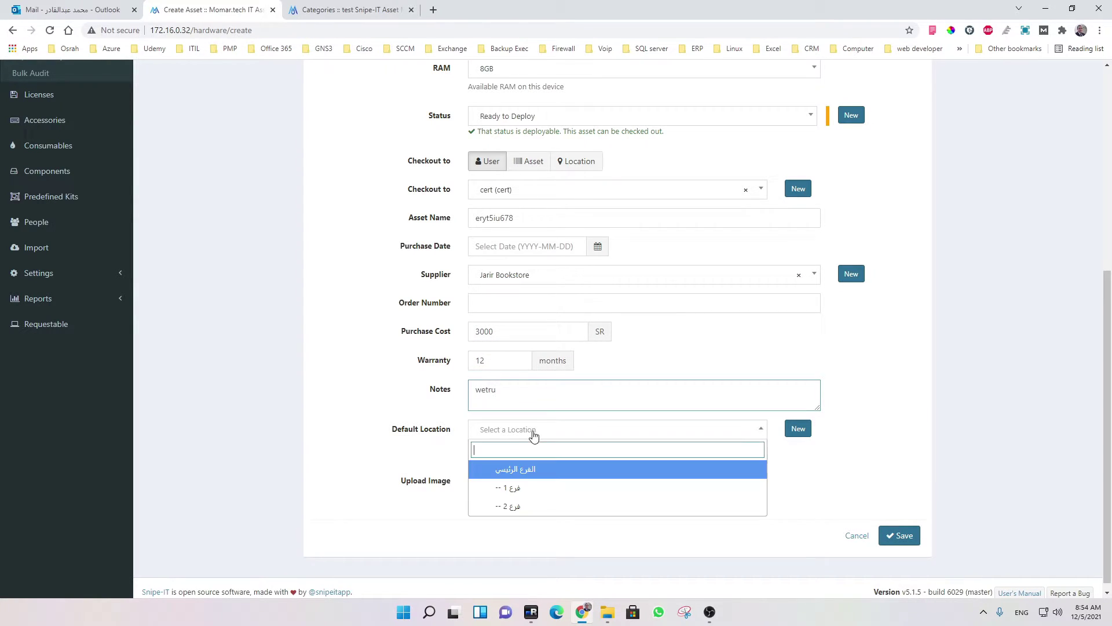
pyautogui.click(531, 479)
pyautogui.scroll(-1, 539, 445)
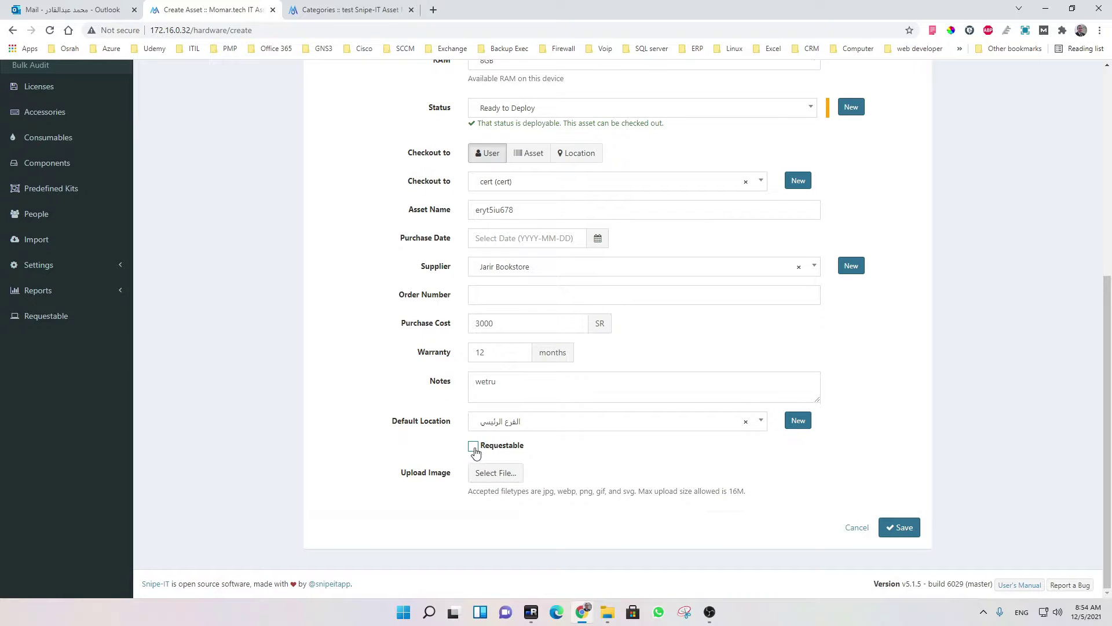
pyautogui.click(474, 446)
# Step: Attach 83-996-405-S01.jpg from the Pictures folder as the asset image and try to save the asset
pyautogui.click(502, 473)
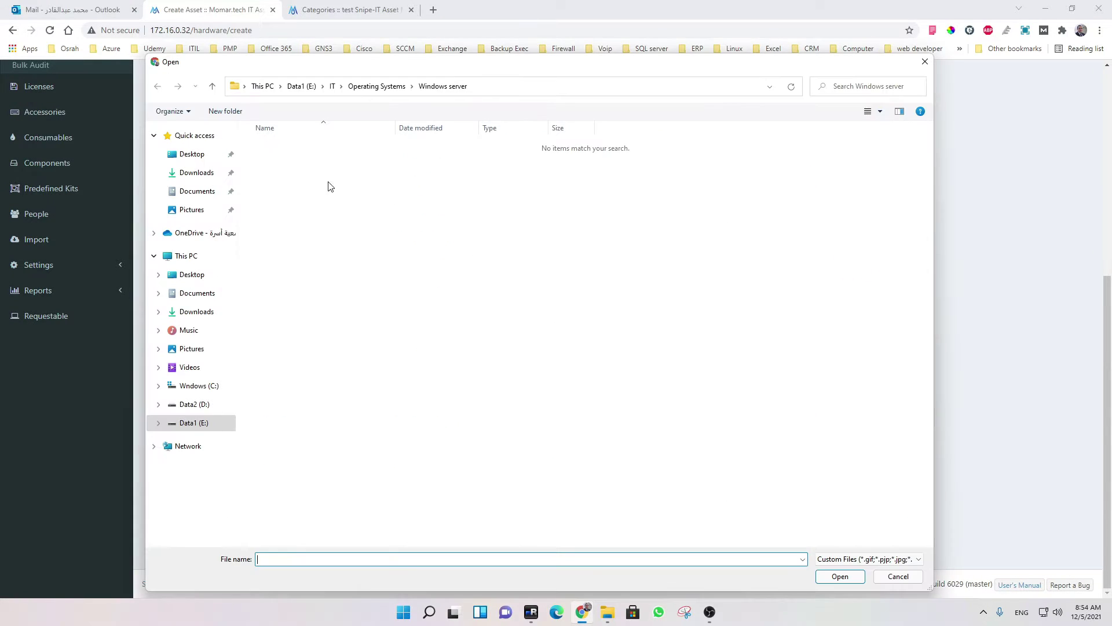
pyautogui.click(197, 211)
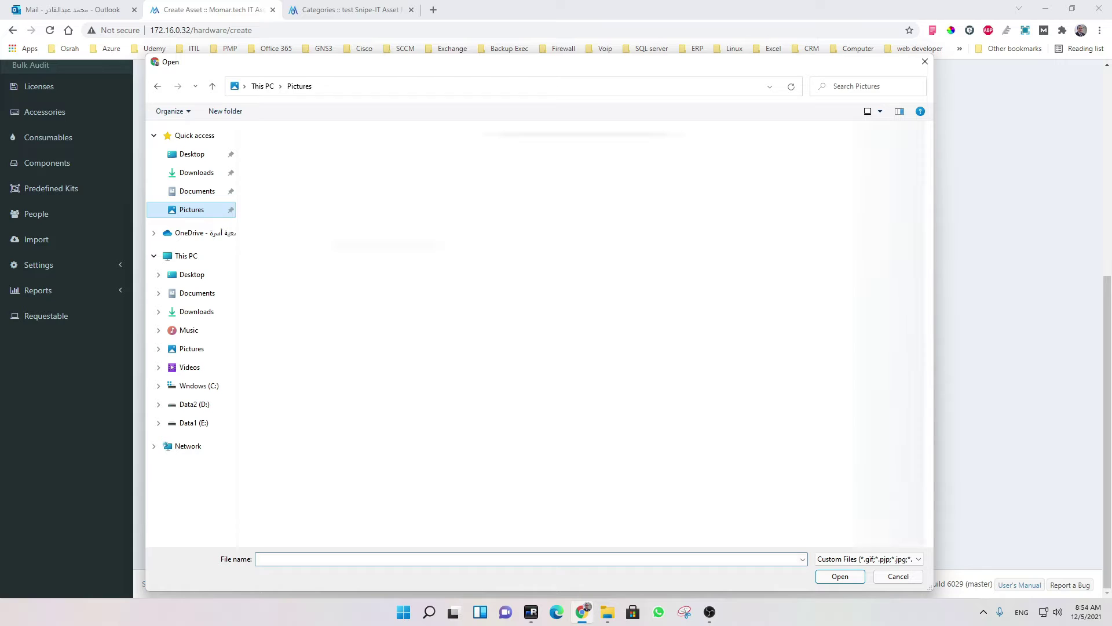
pyautogui.click(279, 338)
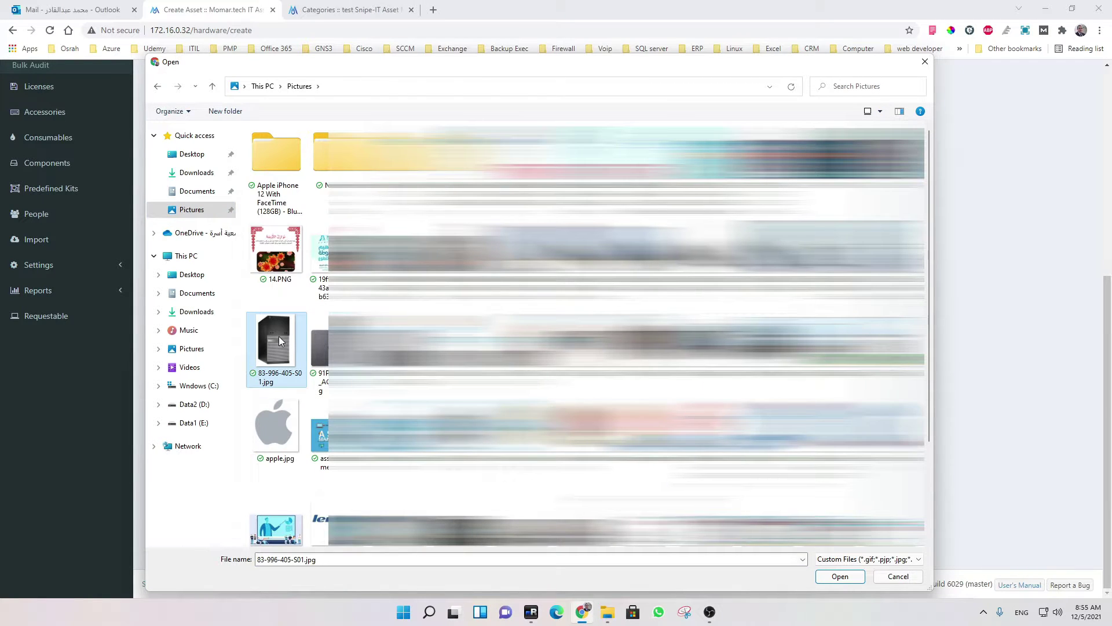
pyautogui.doubleClick(280, 337)
pyautogui.scroll(-3, 651, 510)
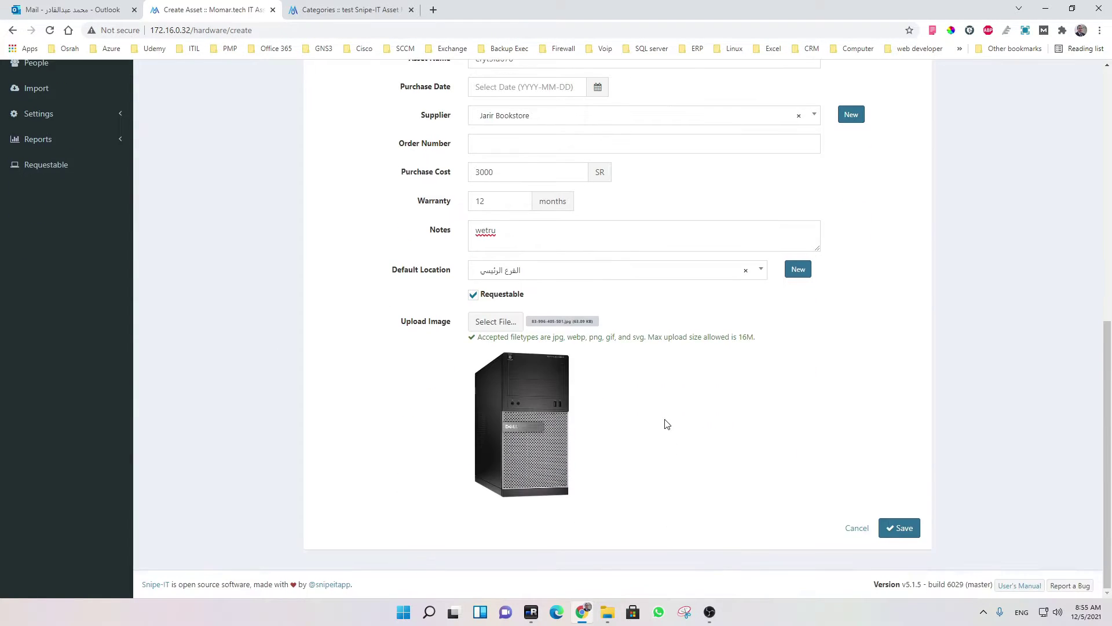
pyautogui.click(902, 529)
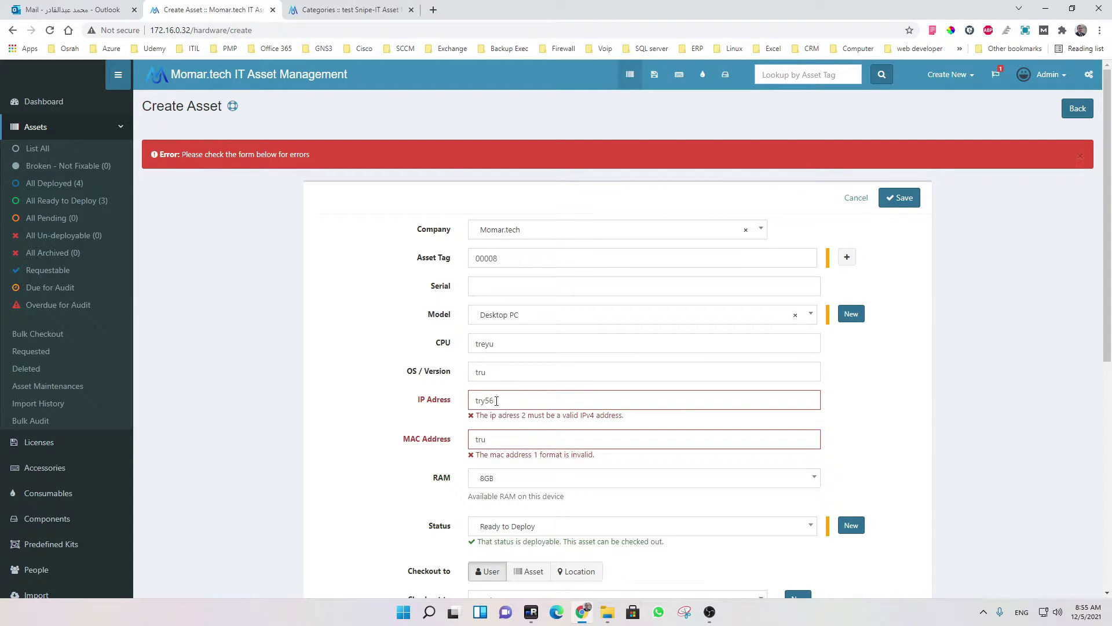
# Step: Clear the invalid MAC and IP address entries and save the new asset
pyautogui.moveTo(484, 400); pyautogui.dragTo(458, 404)
pyautogui.moveTo(514, 438); pyautogui.dragTo(464, 445)
pyautogui.press('BackSpace')
pyautogui.moveTo(510, 399); pyautogui.dragTo(427, 399)
pyautogui.press('BackSpace')
pyautogui.scroll(-3, 866, 443)
pyautogui.scroll(-4, 865, 443)
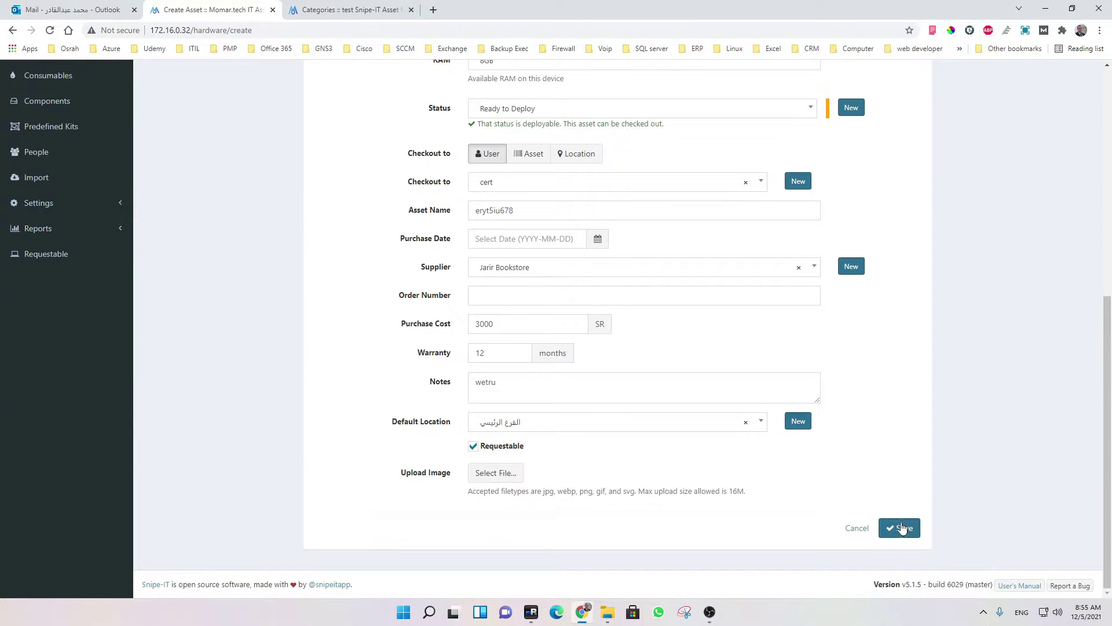
pyautogui.click(899, 527)
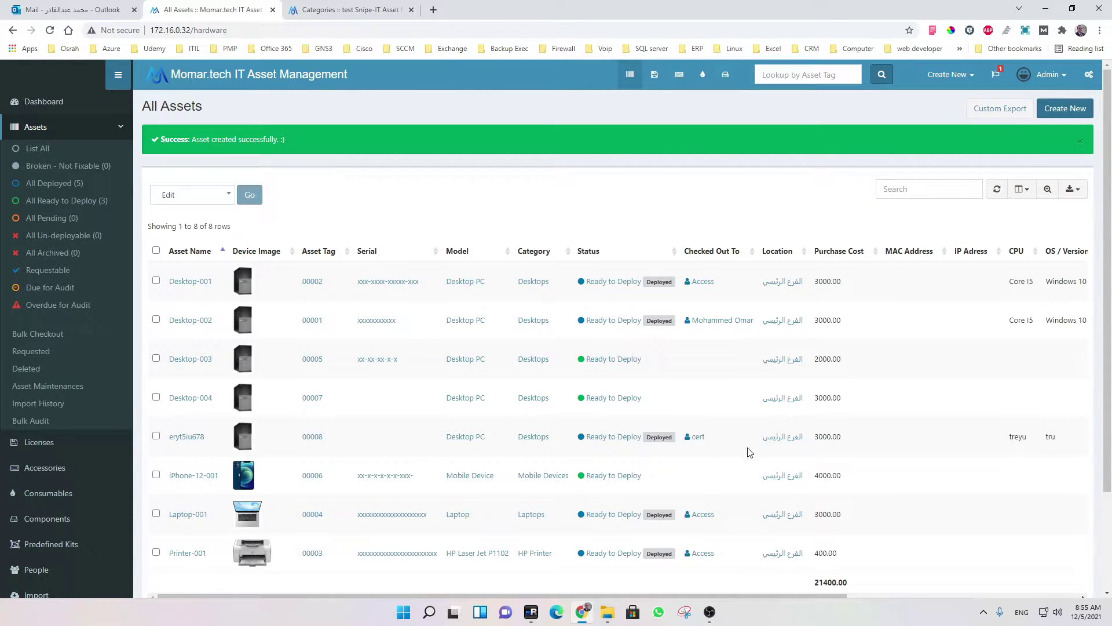
# Step: Examine the custom field, checkin and action columns for the eryt5iu678 asset in the asset list
pyautogui.moveTo(793, 596); pyautogui.dragTo(747, 598)
pyautogui.moveTo(746, 596); pyautogui.dragTo(979, 599)
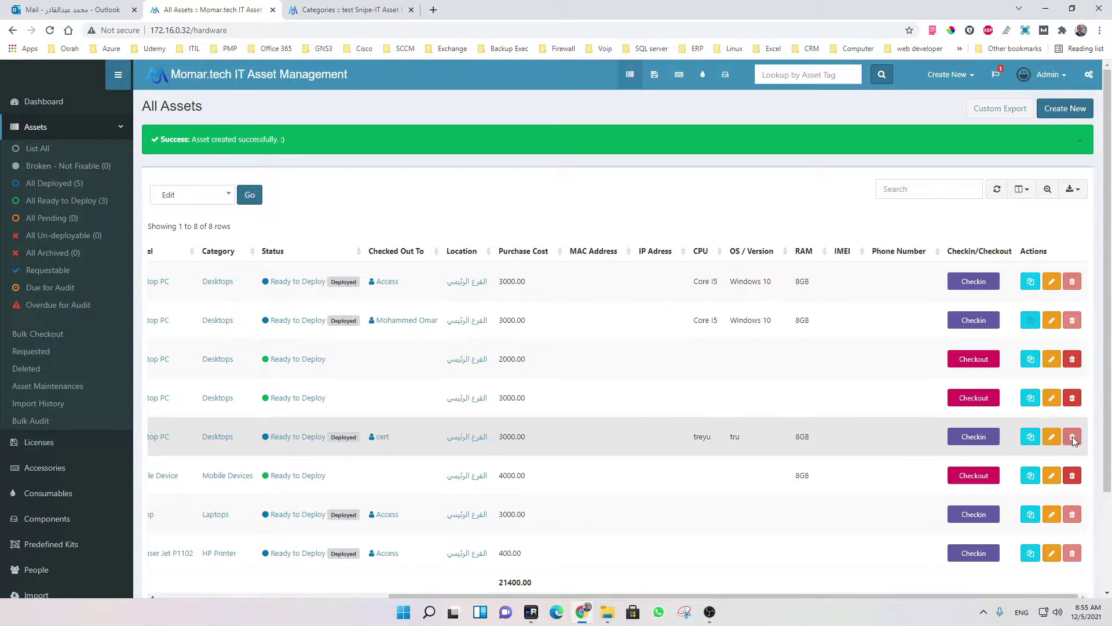
# Step: Check in the eryt5iu678 asset with the status Pending
pyautogui.click(983, 437)
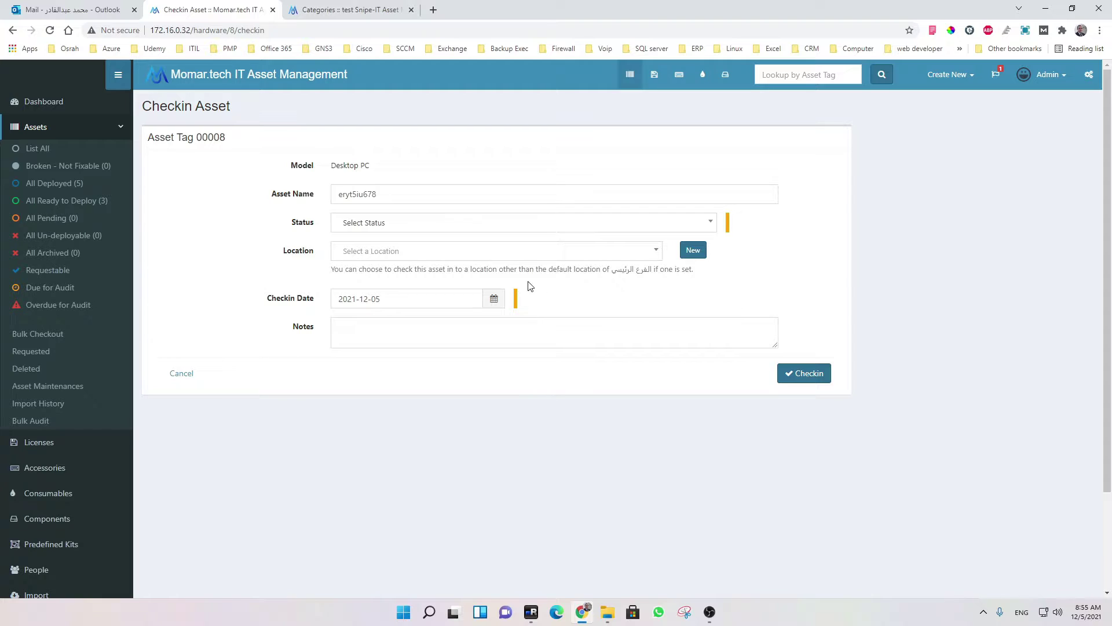
pyautogui.click(707, 222)
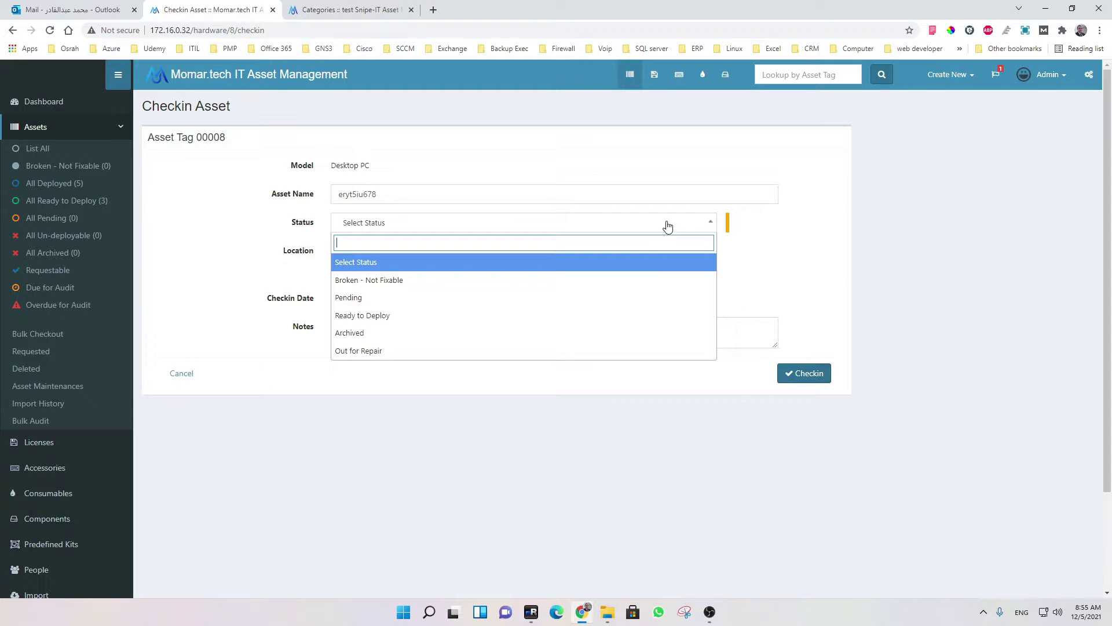
pyautogui.click(374, 299)
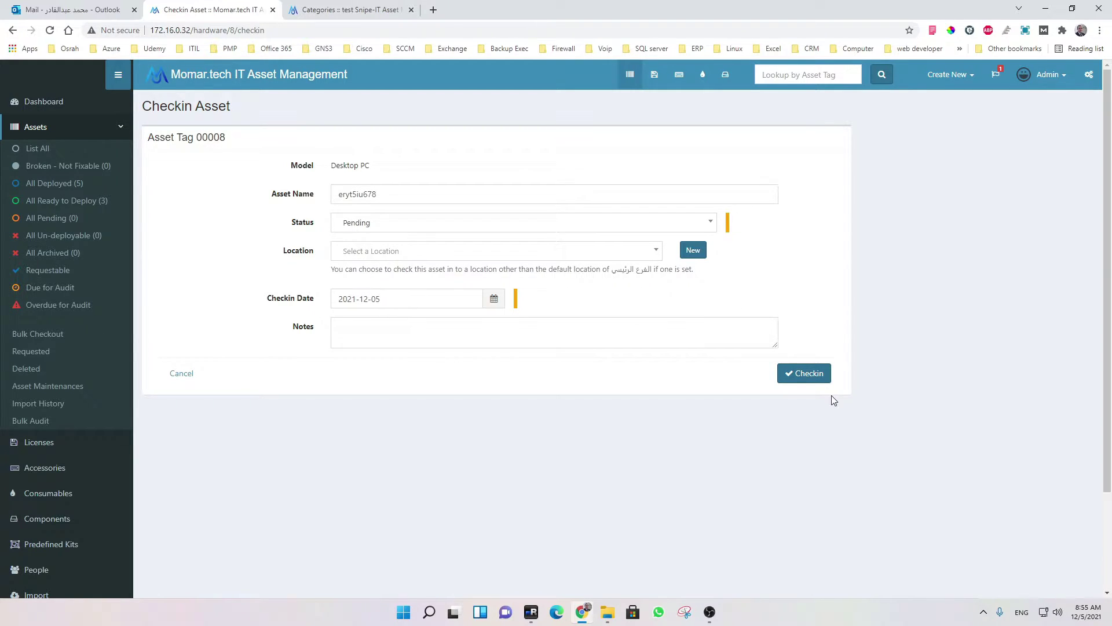
pyautogui.click(810, 374)
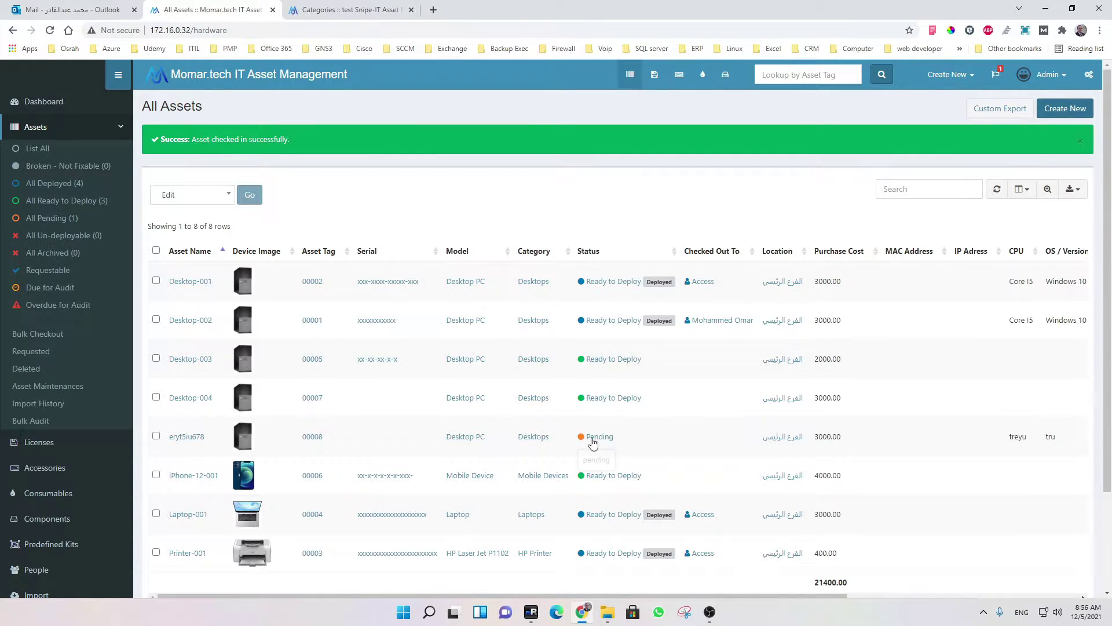
# Step: Delete the eryt5iu678 asset from the asset list and confirm the deletion
pyautogui.moveTo(658, 595); pyautogui.dragTo(1000, 598)
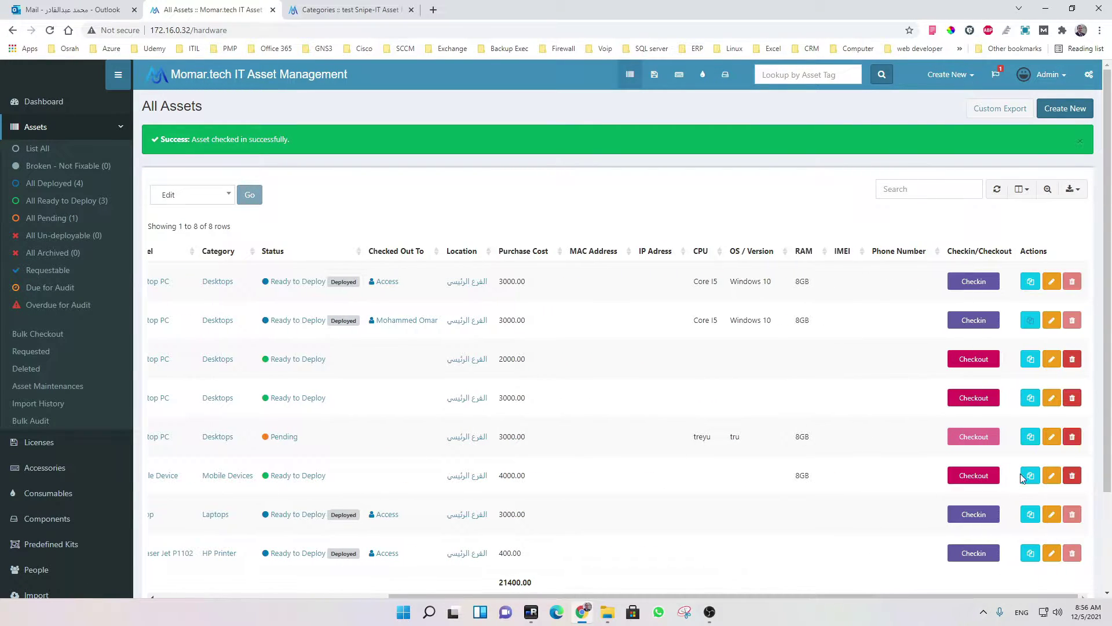
pyautogui.click(1072, 436)
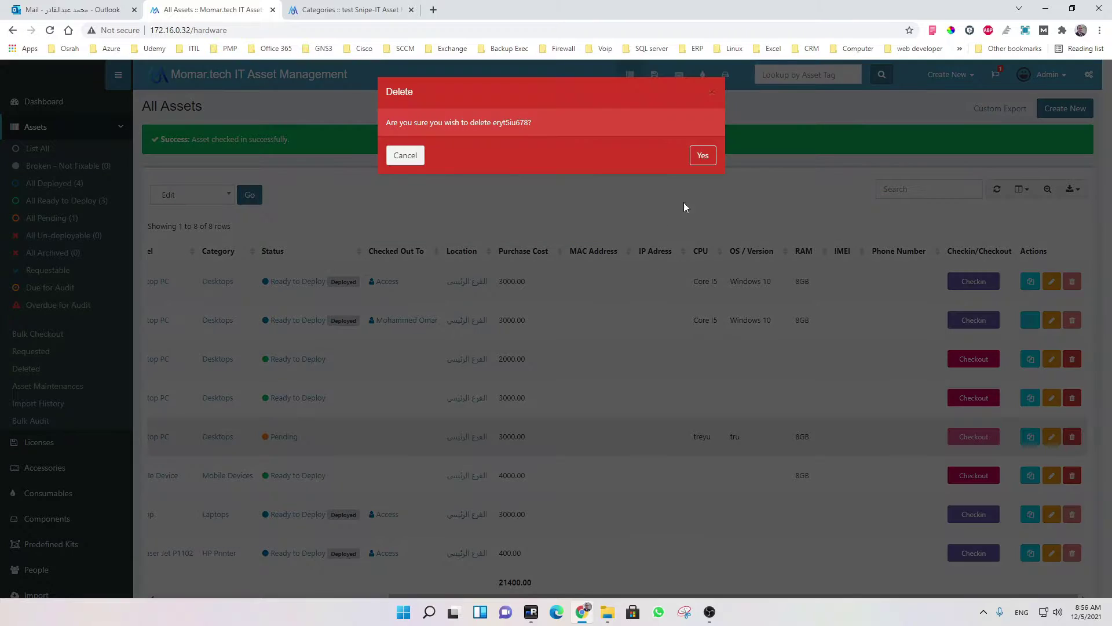
pyautogui.click(702, 149)
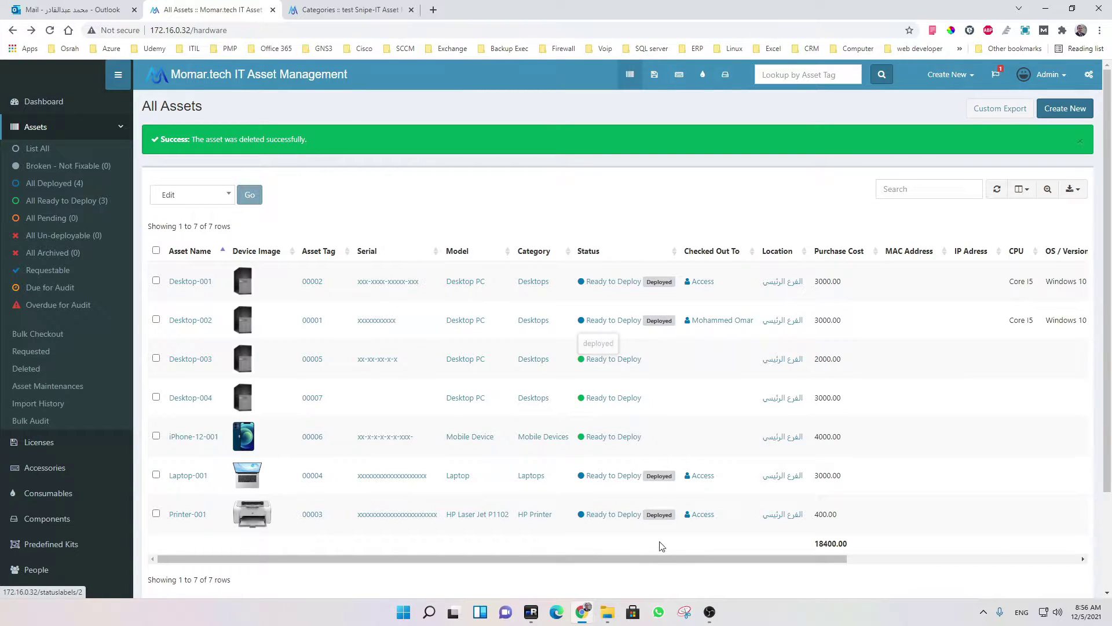
# Step: Open the checkout form for iPhone-12-001, try the asset and location targets, and set the checkout target to a user
pyautogui.moveTo(665, 556); pyautogui.dragTo(686, 556)
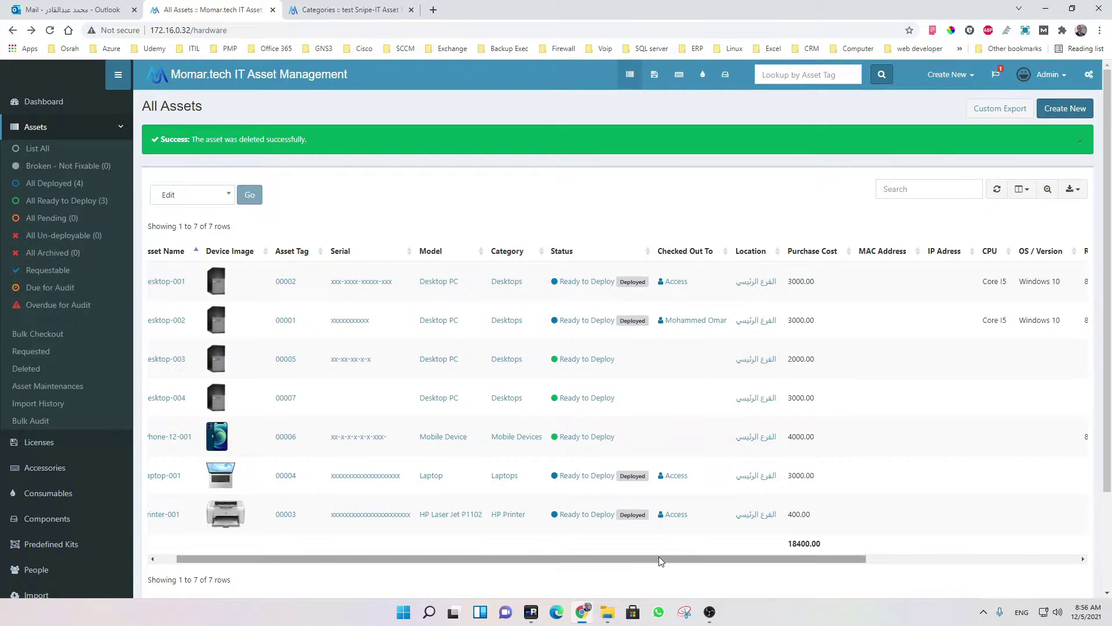
pyautogui.moveTo(658, 557); pyautogui.dragTo(784, 557)
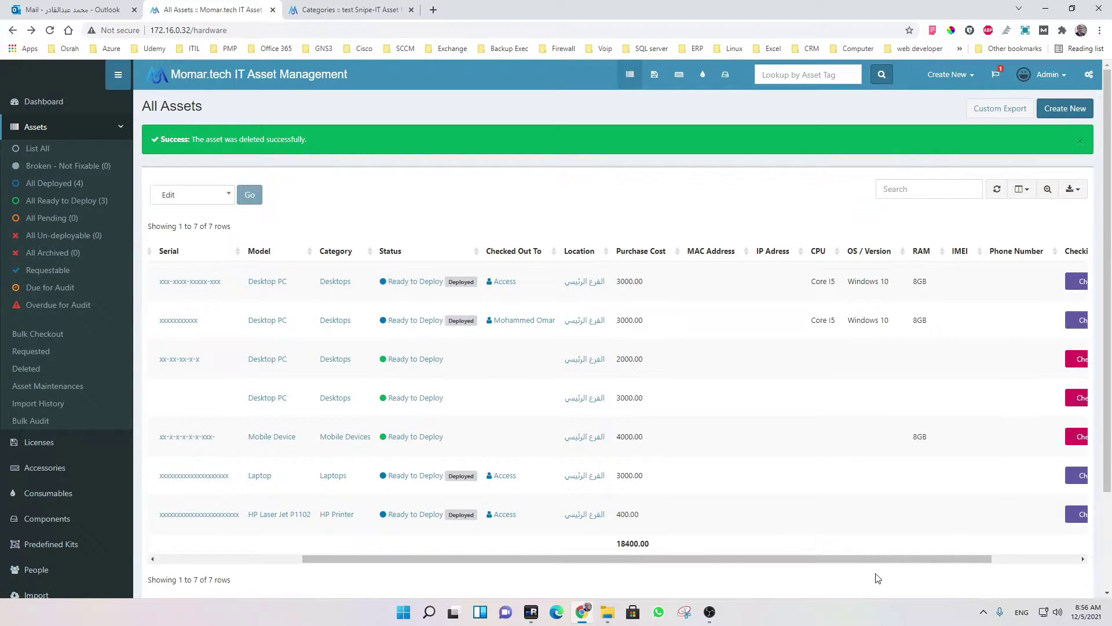
pyautogui.moveTo(911, 557); pyautogui.dragTo(985, 557)
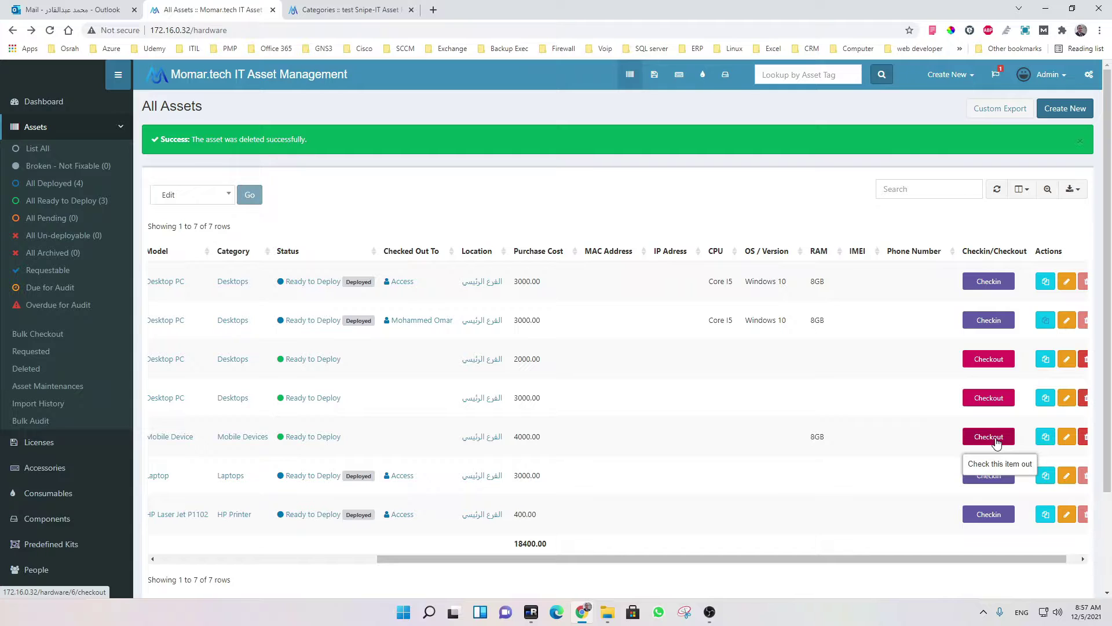
pyautogui.click(996, 439)
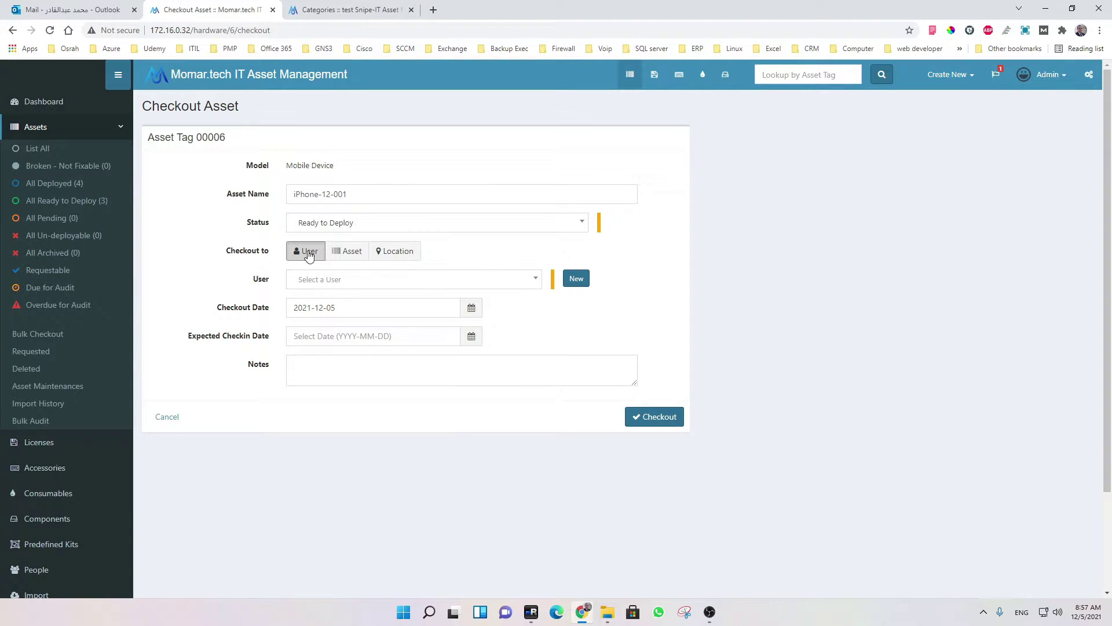
pyautogui.click(350, 250)
pyautogui.click(406, 253)
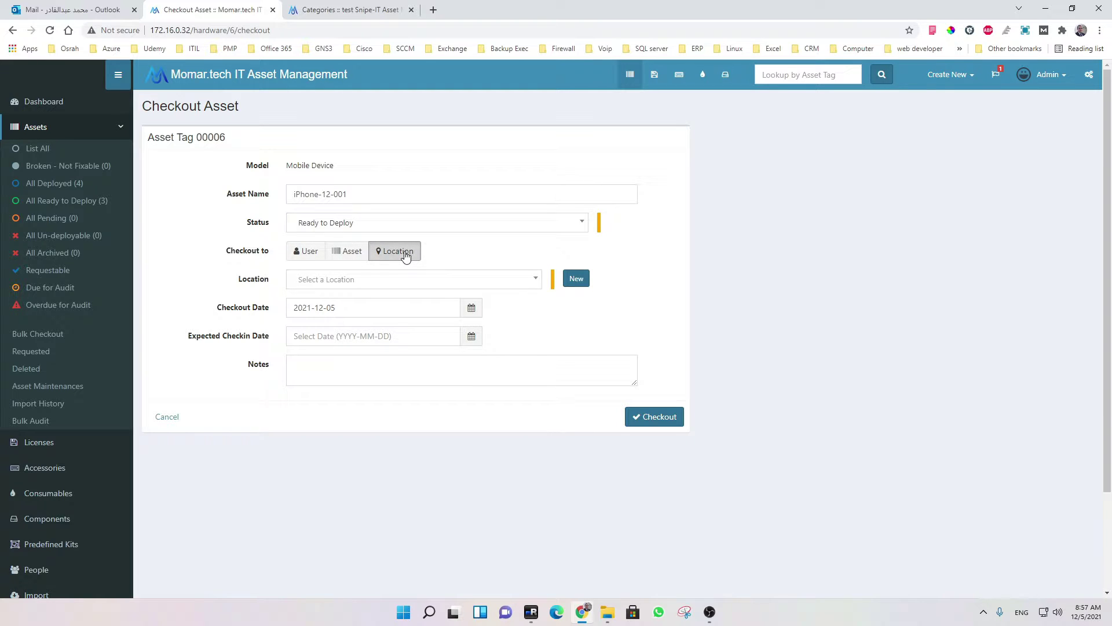
pyautogui.click(302, 251)
# Step: Choose the Access account as the user receiving iPhone-12-001
pyautogui.click(358, 282)
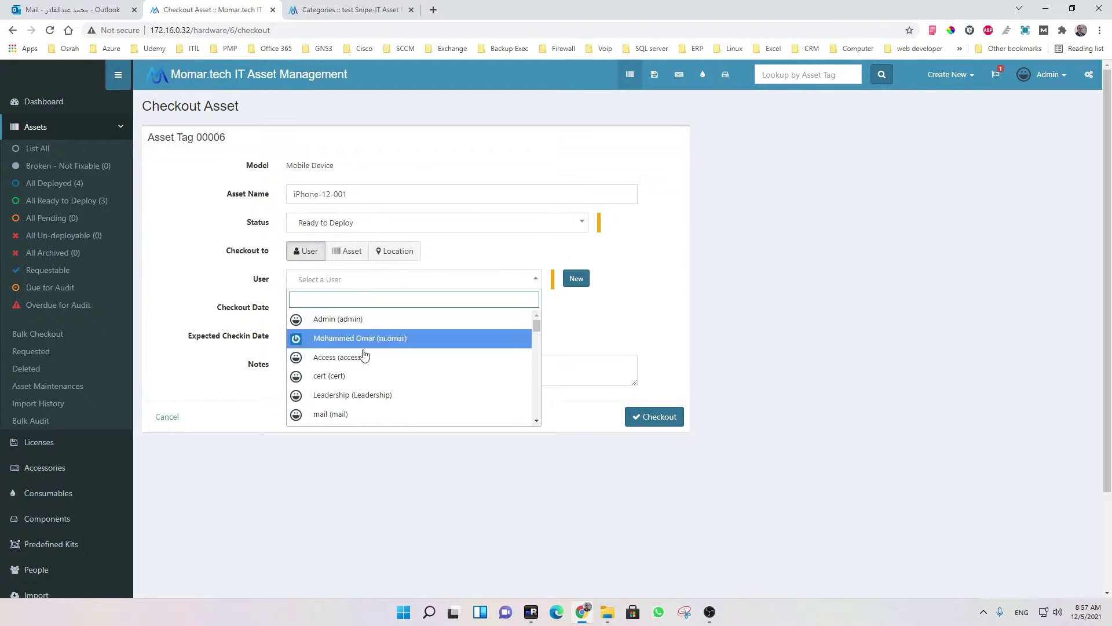
pyautogui.click(385, 396)
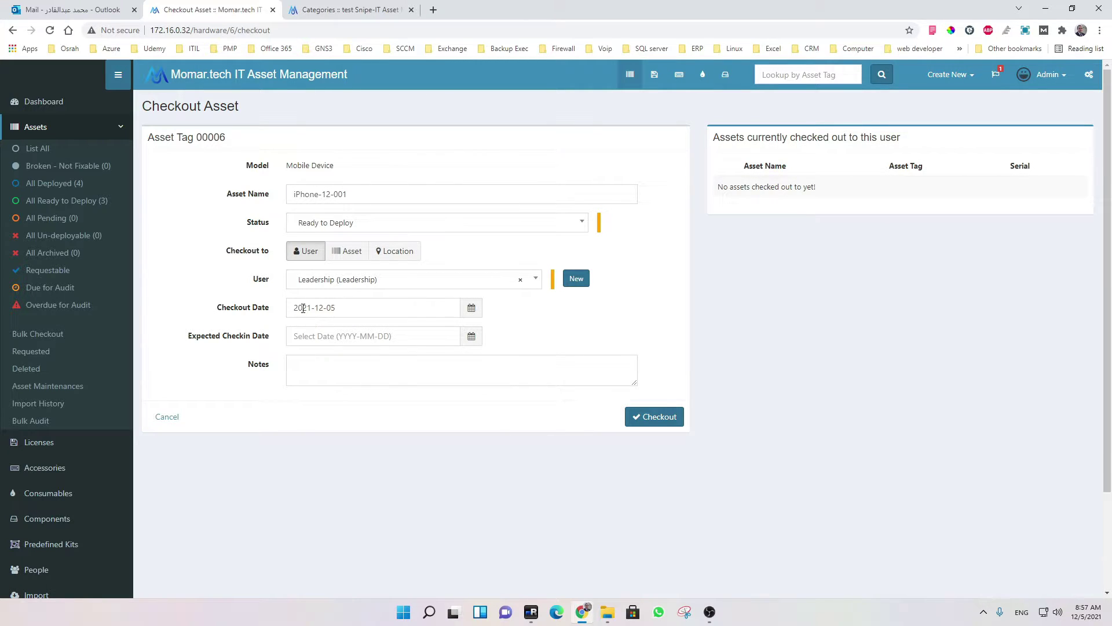
pyautogui.click(373, 312)
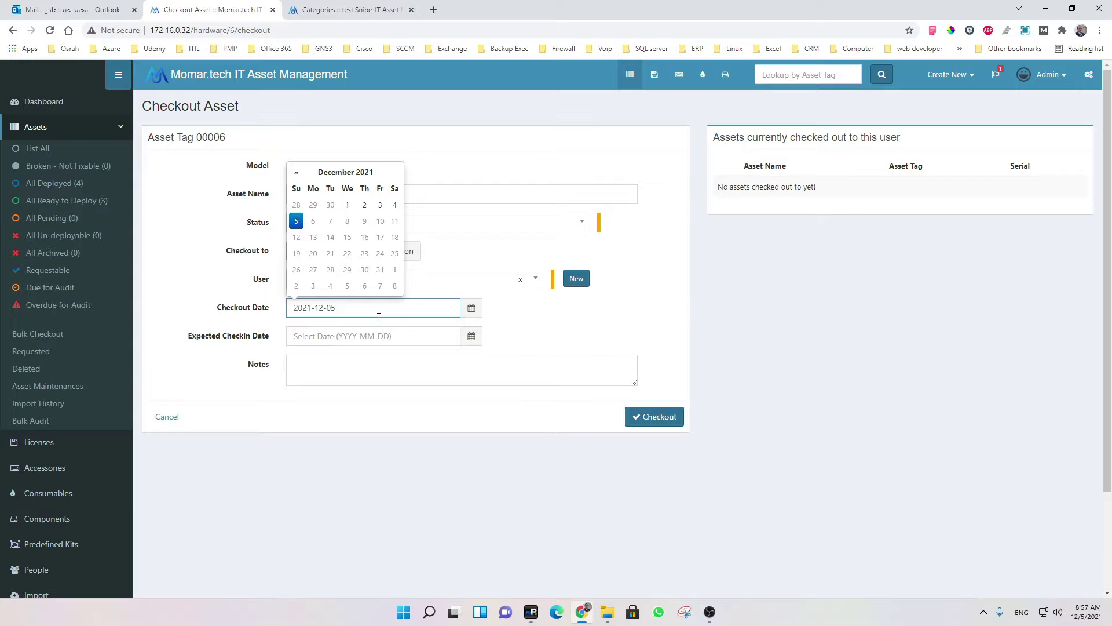
pyautogui.click(560, 325)
pyautogui.click(450, 280)
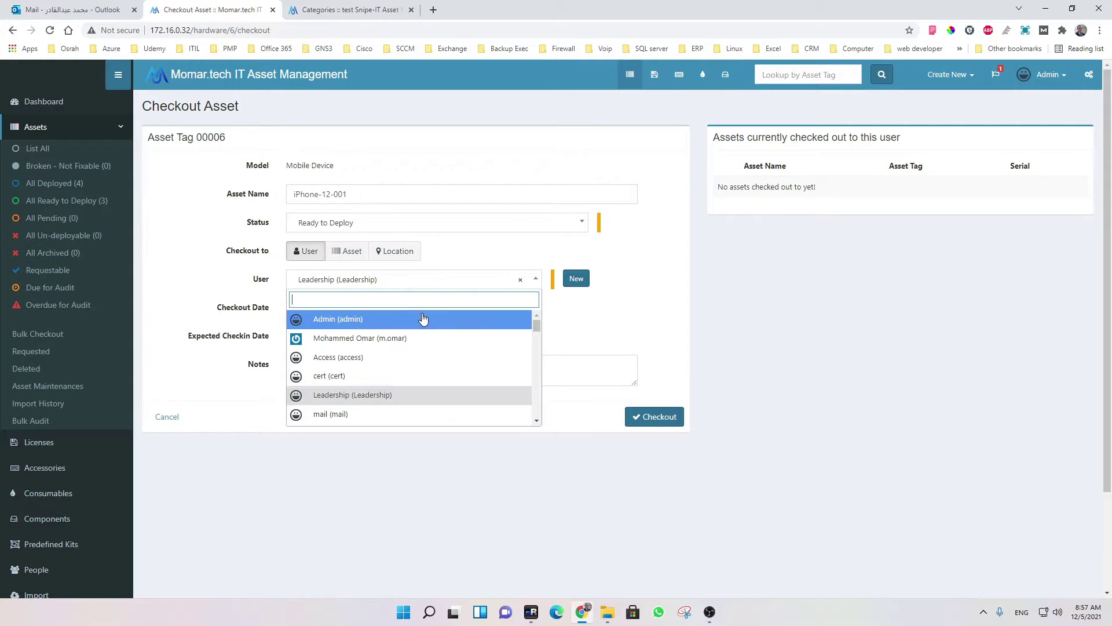
pyautogui.click(370, 356)
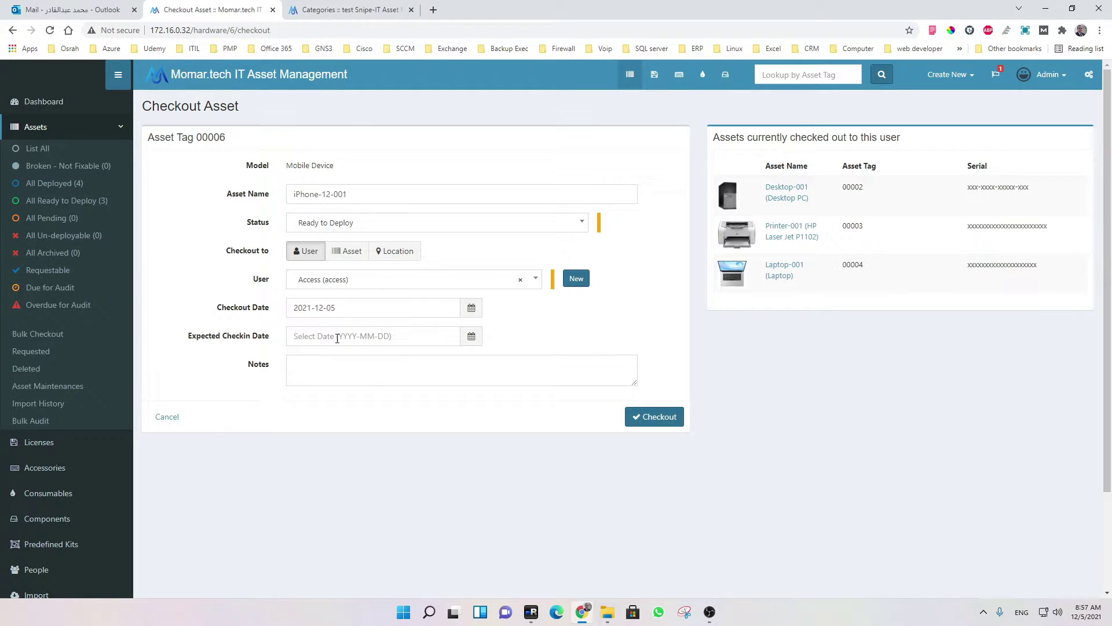
# Step: Enter sdfgtru as the checkout note and complete the checkout of iPhone-12-001
pyautogui.click(384, 336)
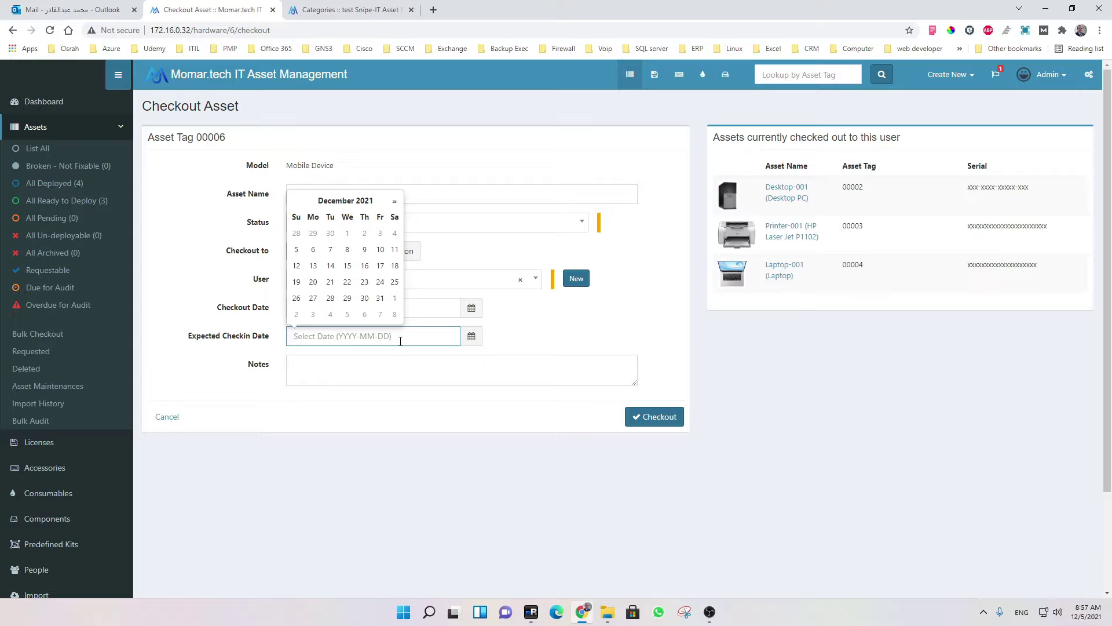
pyautogui.click(395, 374)
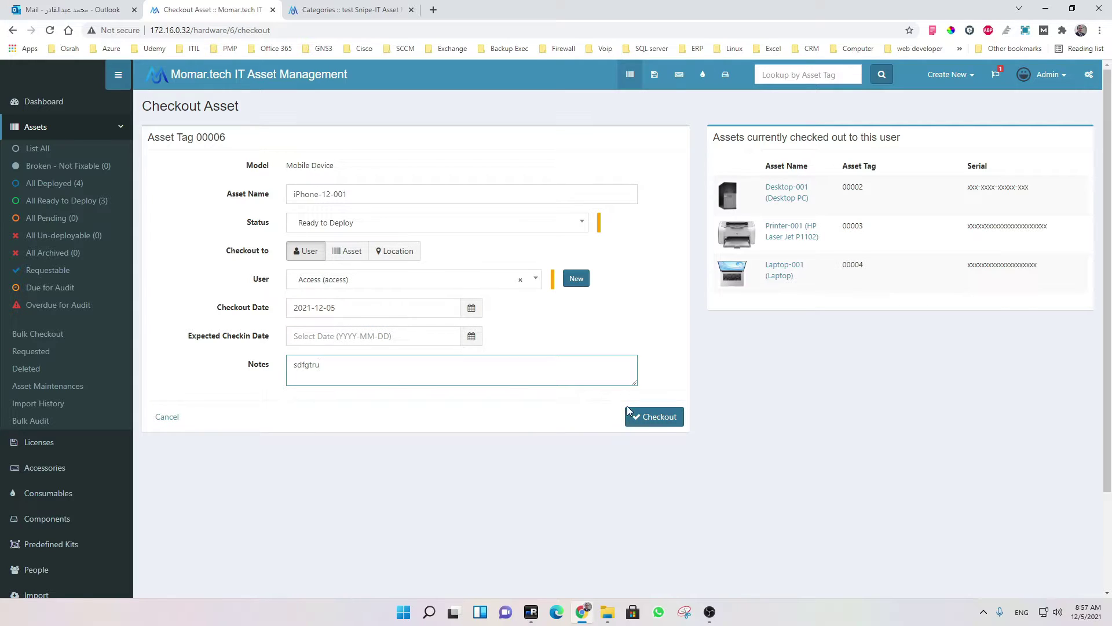
pyautogui.click(666, 424)
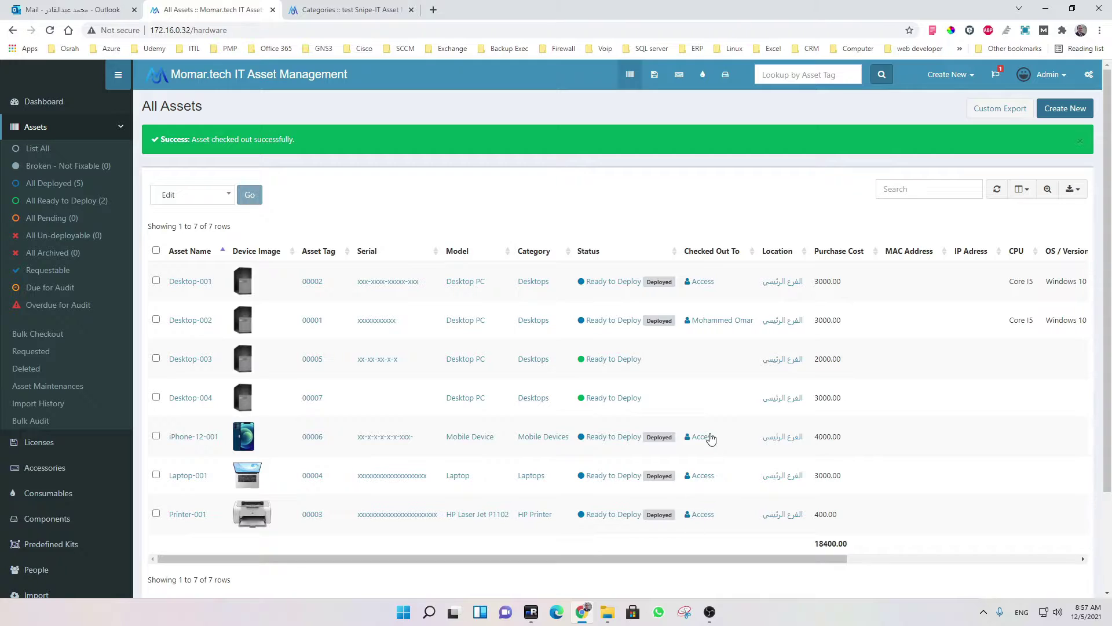
# Step: Review the Broken - Not Fixable asset list and the status label definitions in the settings
pyautogui.click(38, 150)
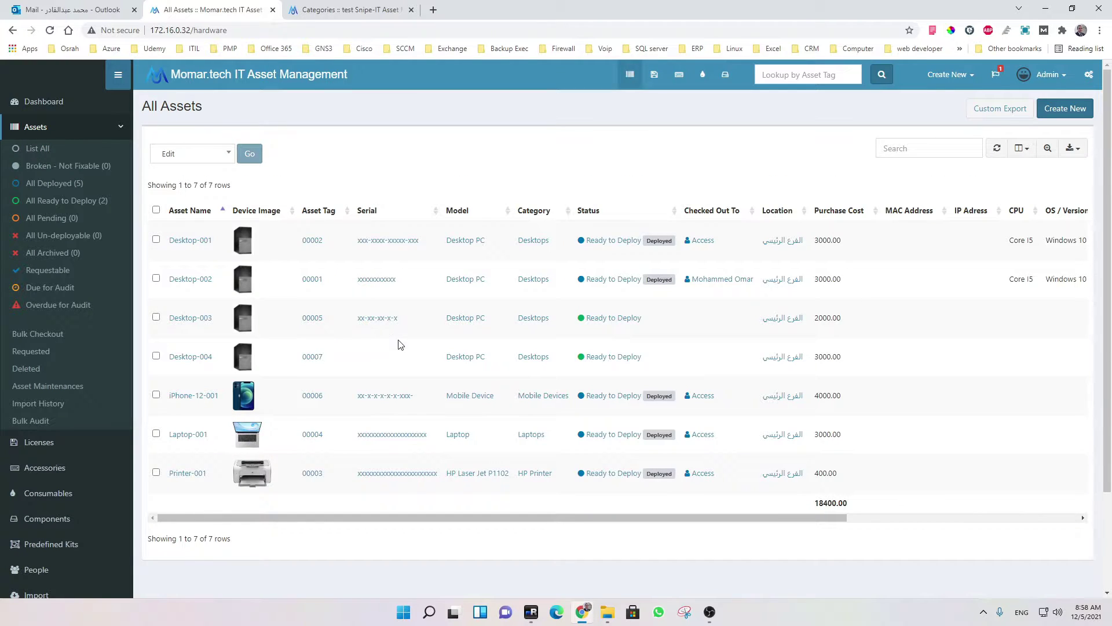
pyautogui.click(44, 168)
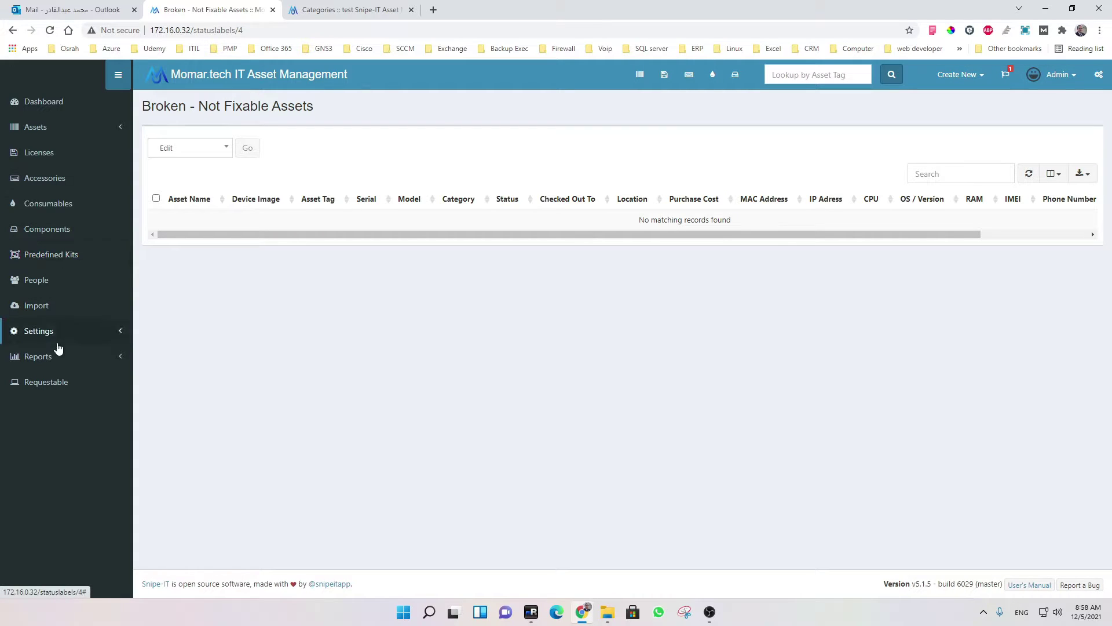
pyautogui.click(41, 332)
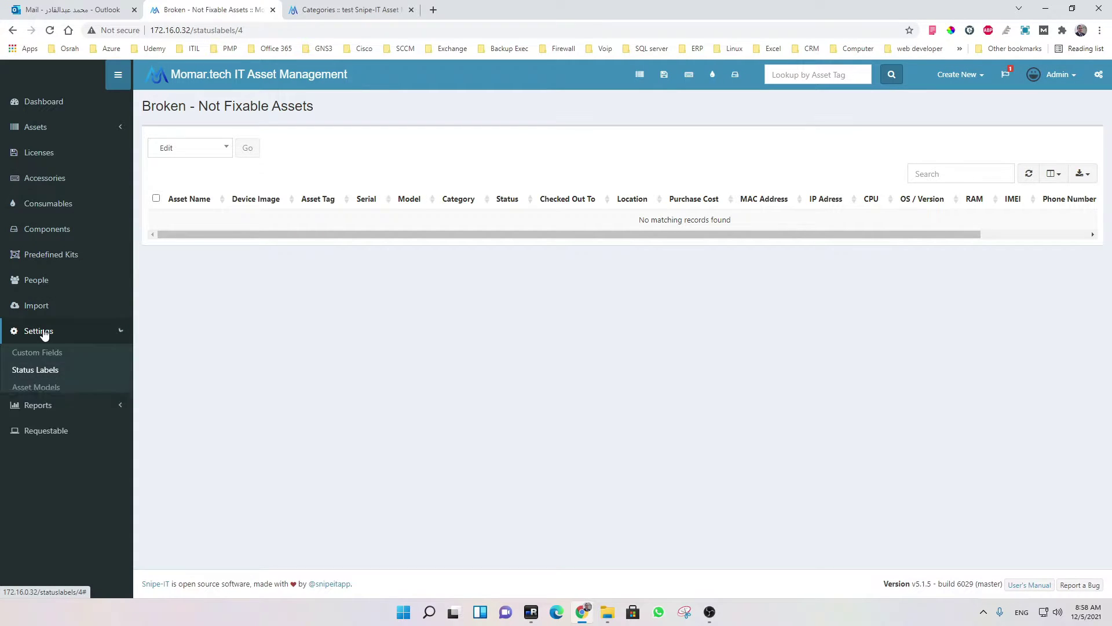
pyautogui.click(36, 370)
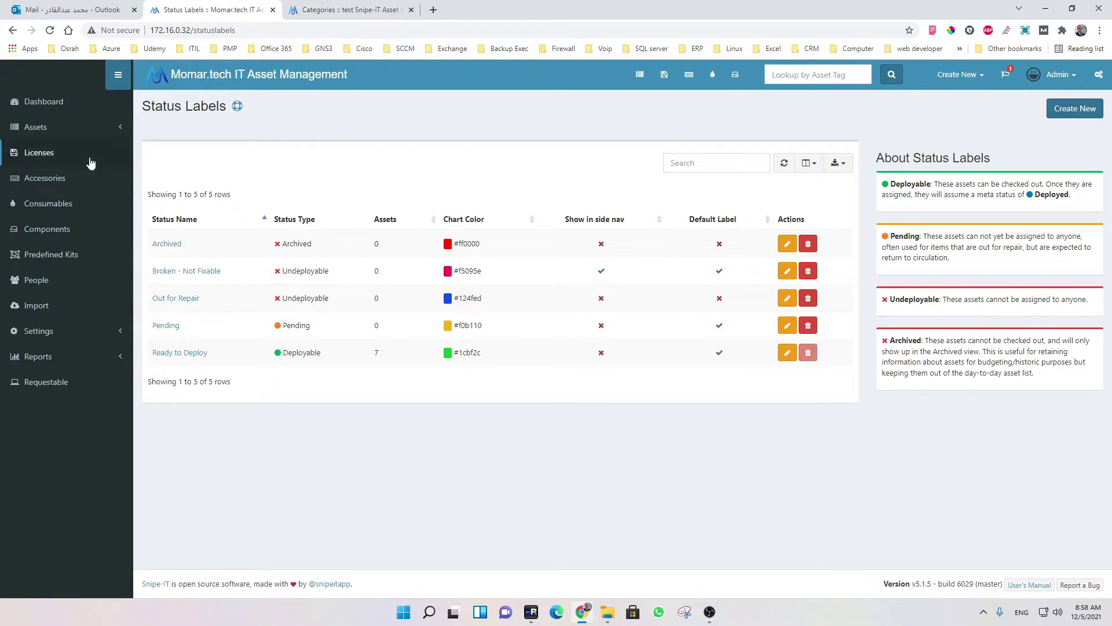
# Step: Open Desktop-001 for editing from the full asset list and examine its available status options
pyautogui.click(34, 127)
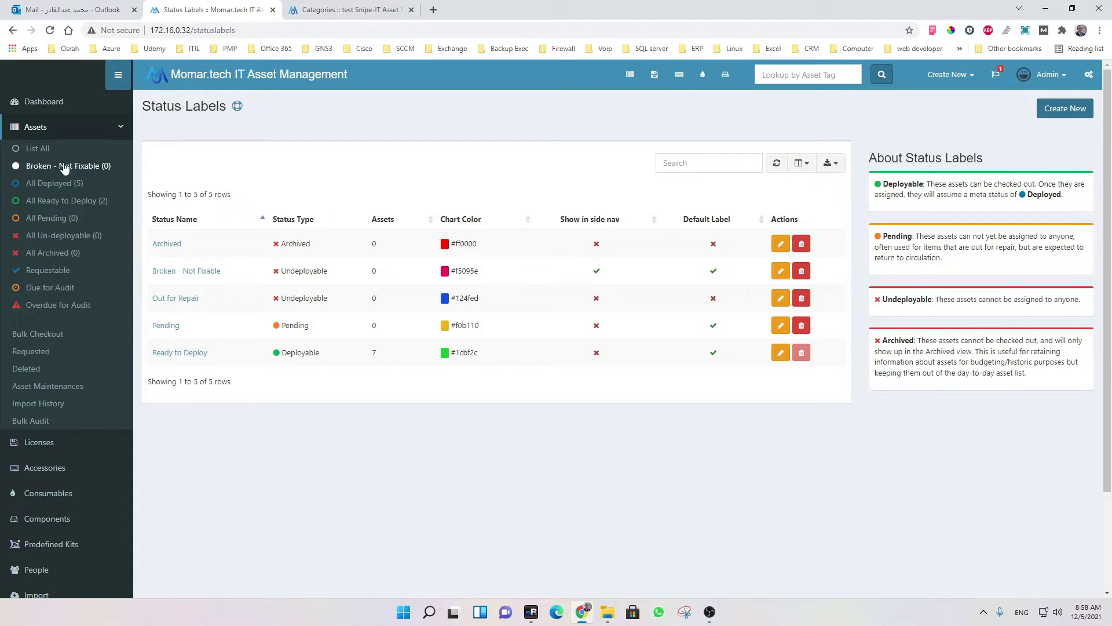
pyautogui.click(36, 149)
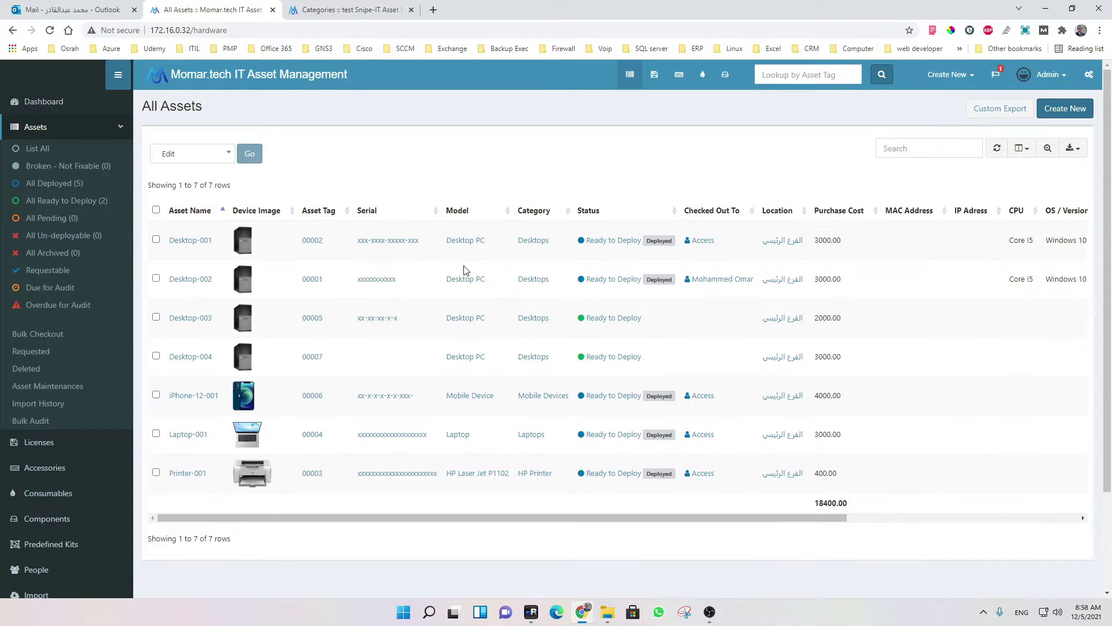
pyautogui.moveTo(840, 518); pyautogui.dragTo(1041, 517)
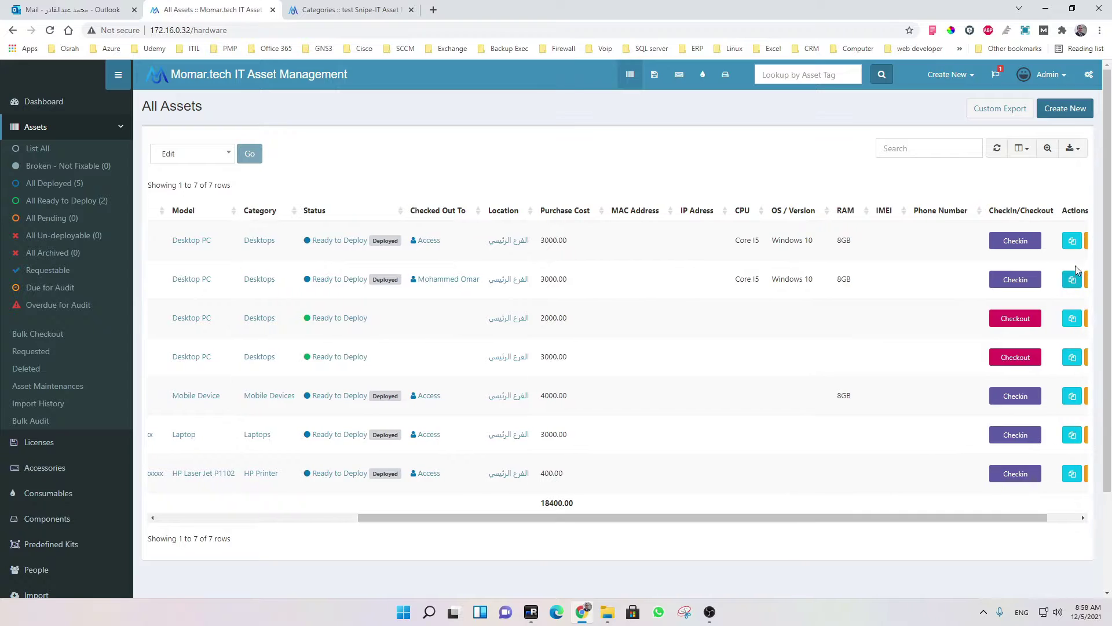
pyautogui.moveTo(947, 516); pyautogui.dragTo(979, 517)
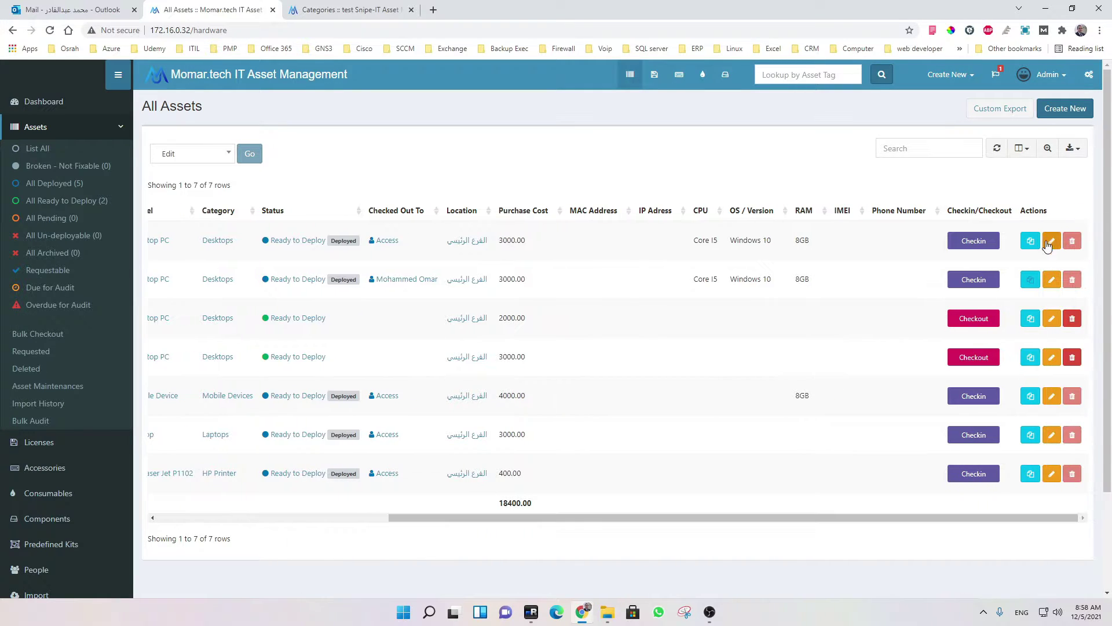
pyautogui.click(1051, 240)
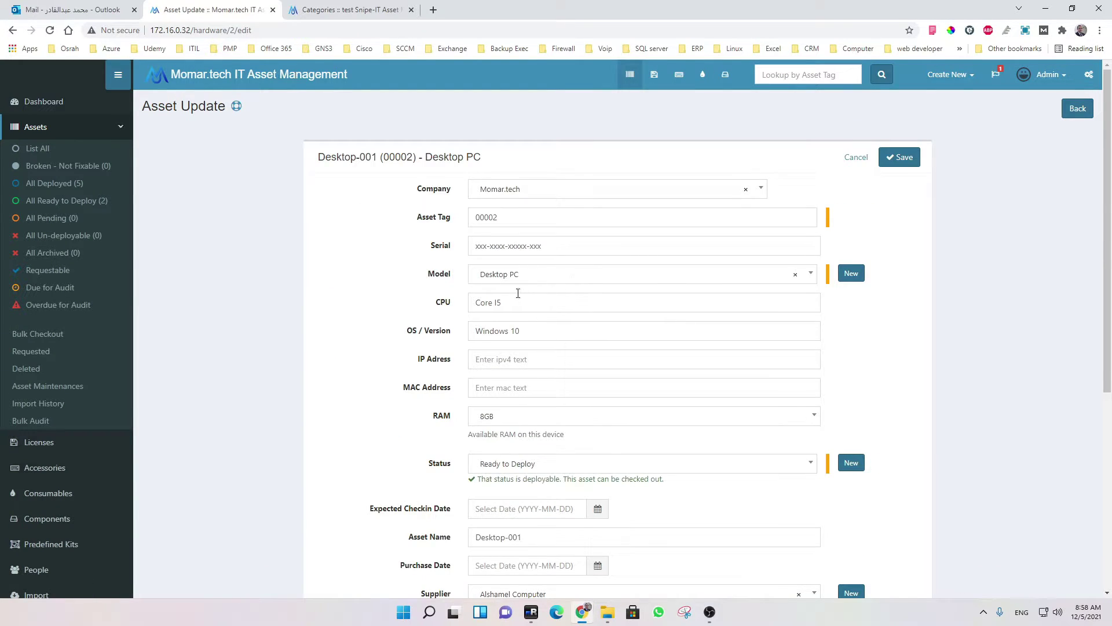
pyautogui.scroll(-2, 532, 388)
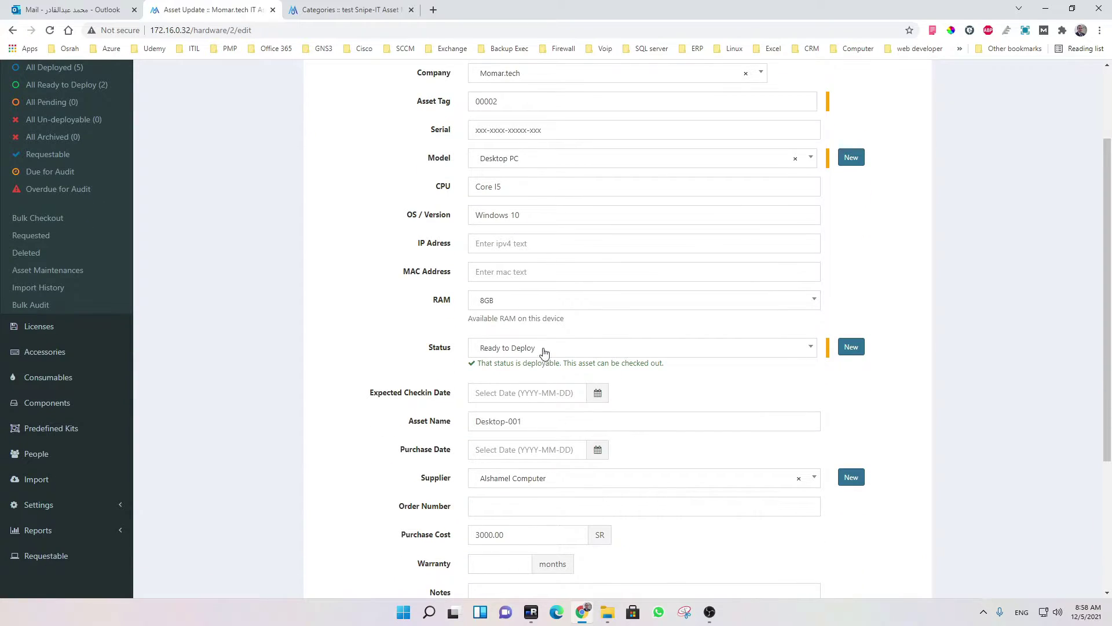
pyautogui.click(543, 349)
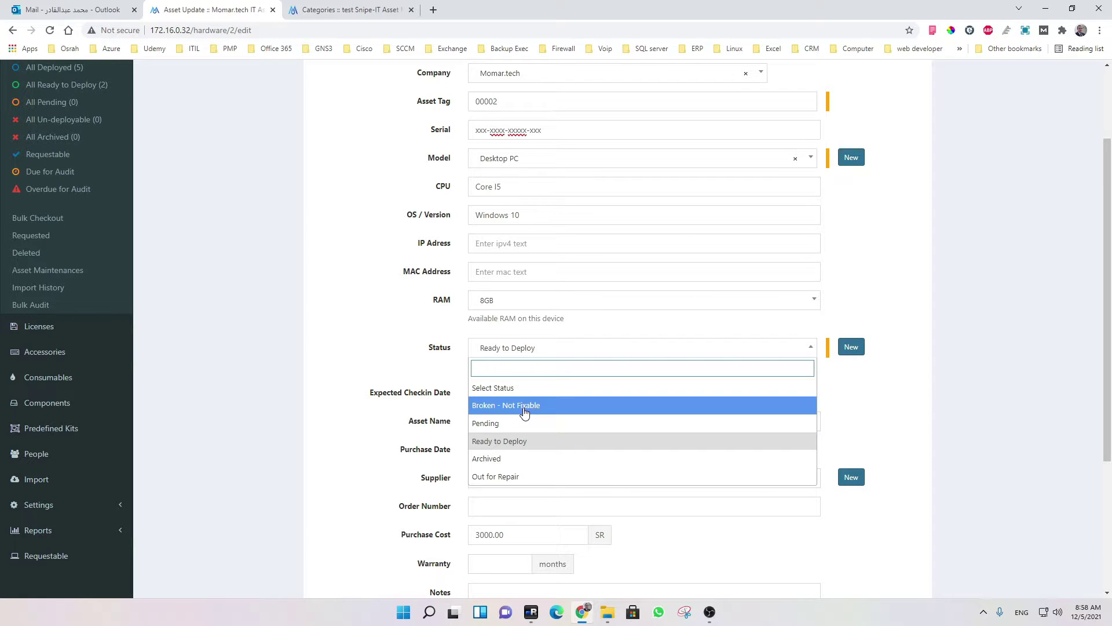
pyautogui.click(204, 218)
# Step: View the Broken - Not Fixable assets followed by the list of all deployed assets
pyautogui.scroll(2, 173, 203)
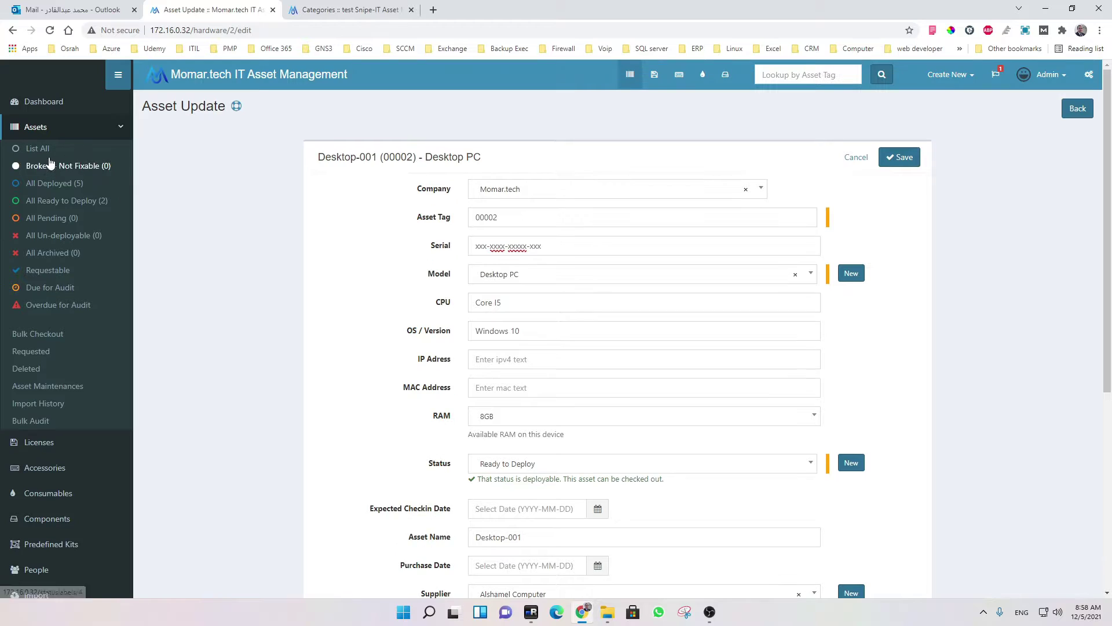
pyautogui.click(44, 170)
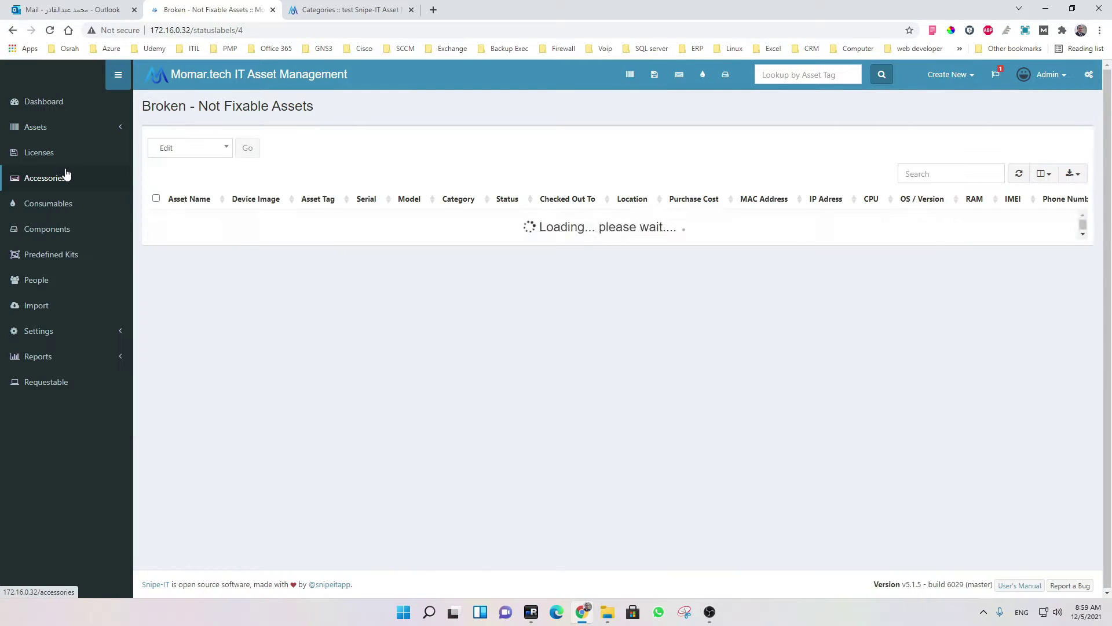
pyautogui.click(35, 127)
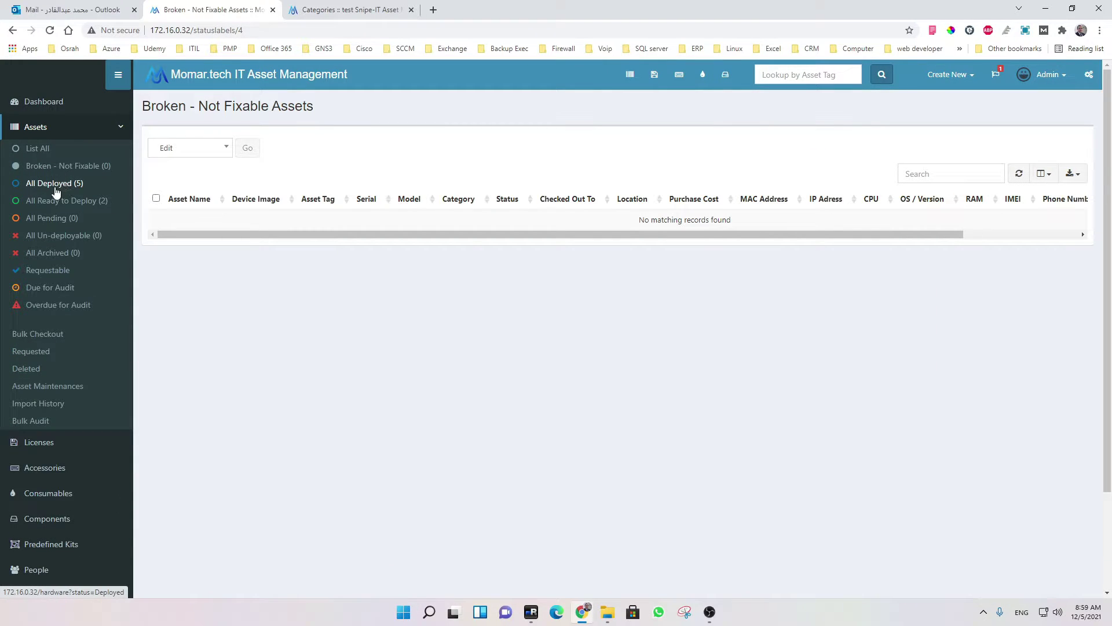
pyautogui.click(54, 184)
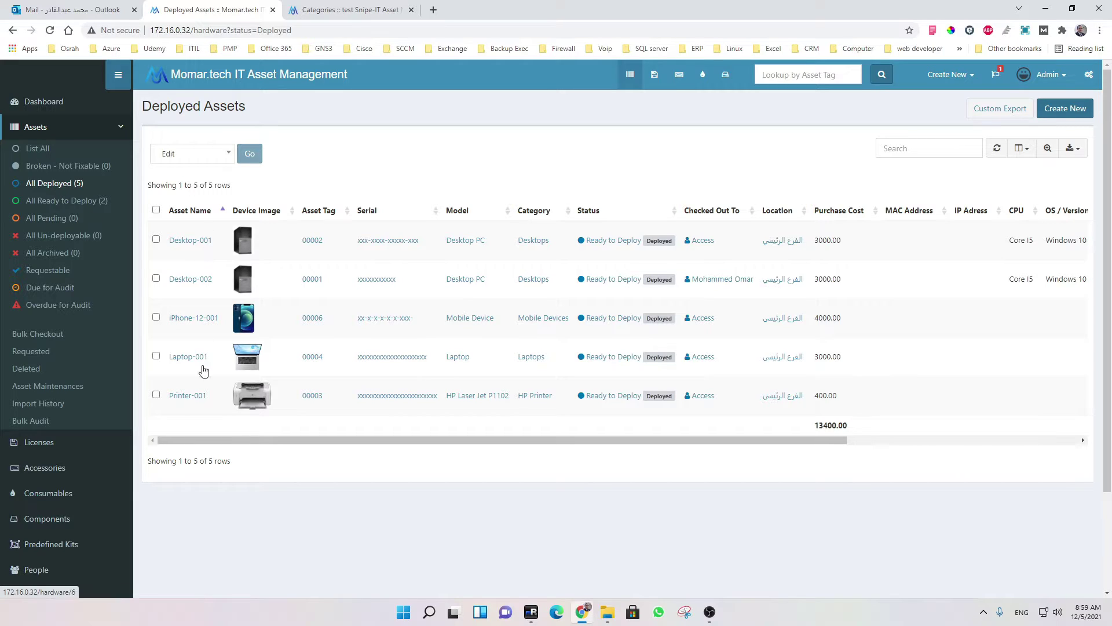
# Step: Open Desktop-001 from the full asset list and examine its asset details from status down to checkout and request records
pyautogui.click(64, 203)
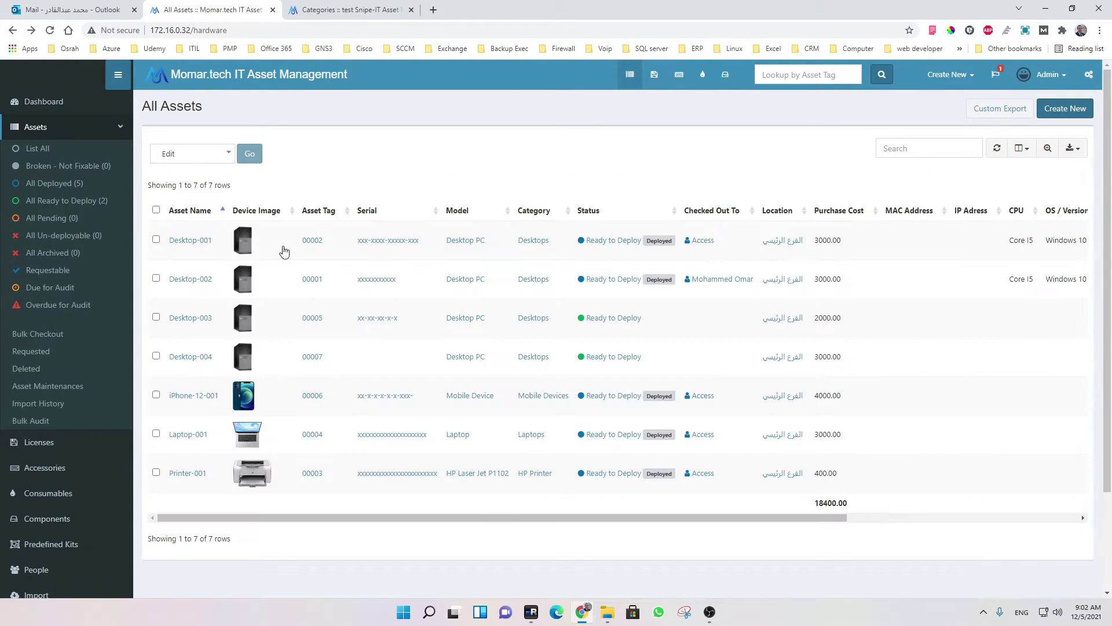
pyautogui.moveTo(782, 517); pyautogui.dragTo(391, 517)
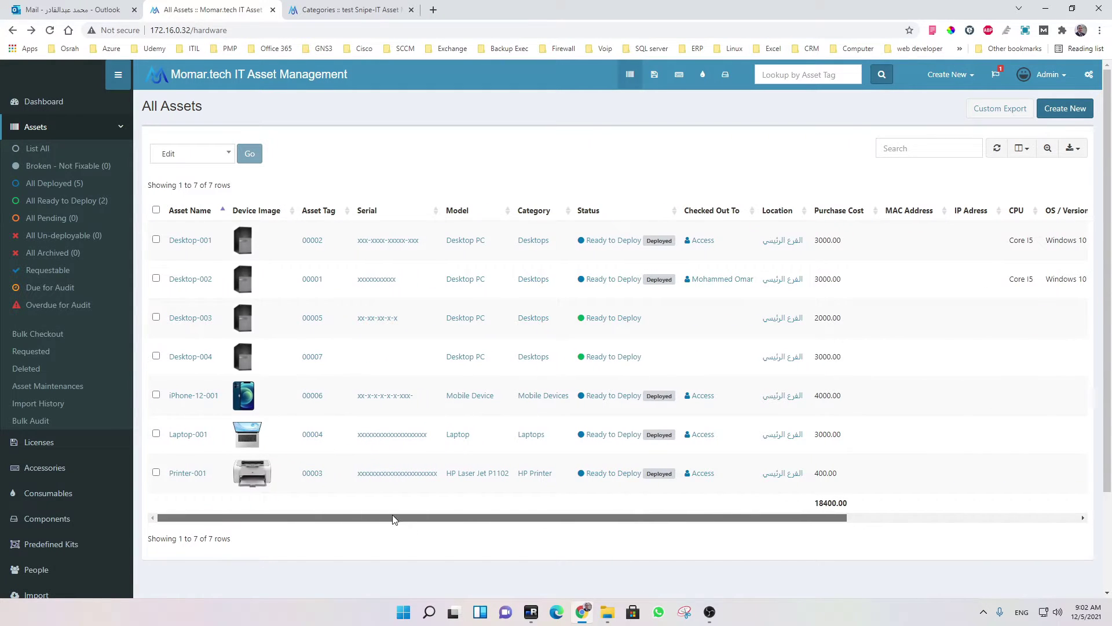
pyautogui.click(191, 241)
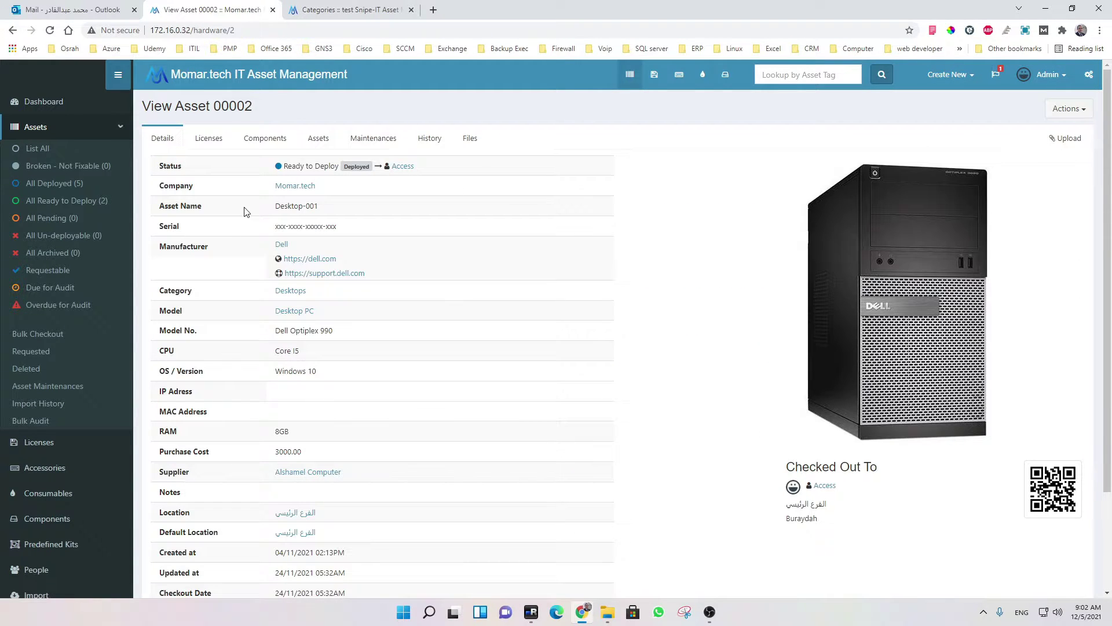
pyautogui.scroll(-2, 239, 288)
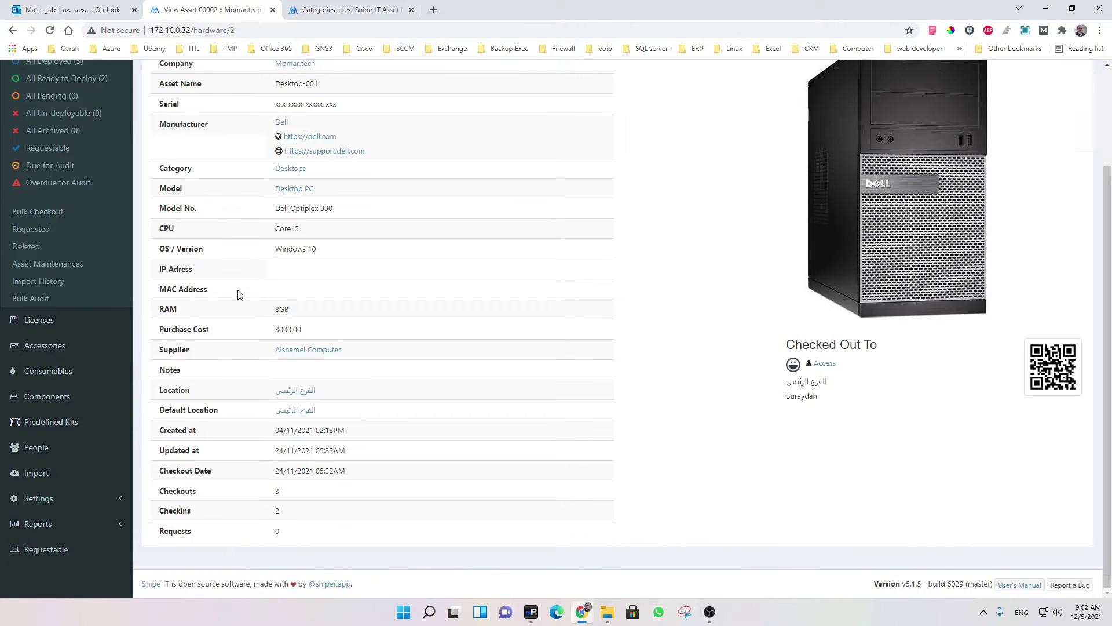
pyautogui.scroll(1, 238, 288)
pyautogui.scroll(-1, 1074, 358)
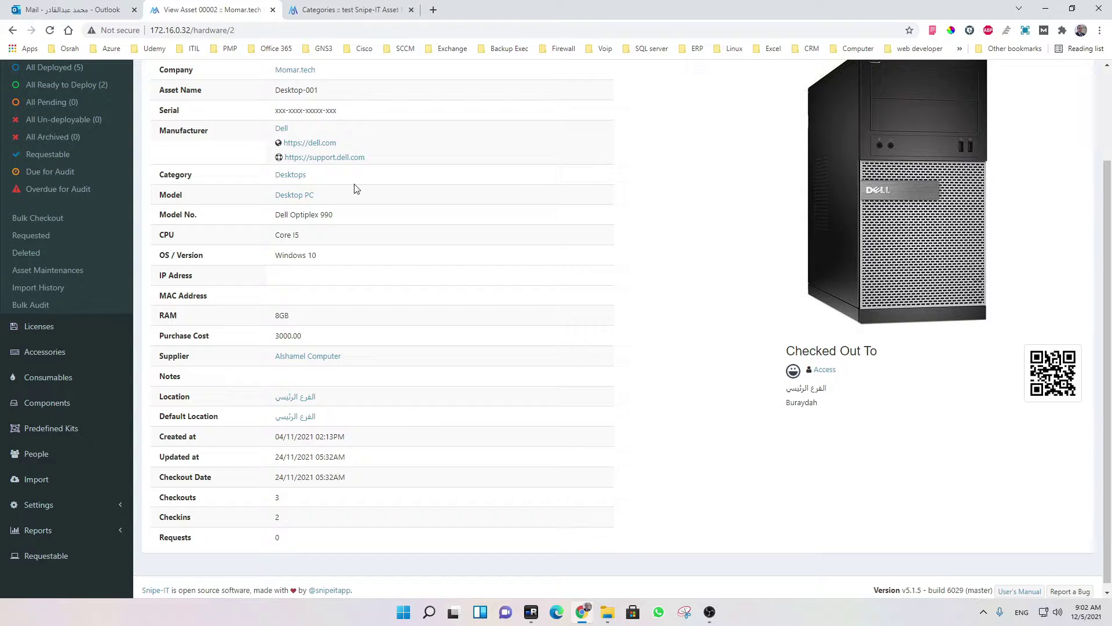
pyautogui.scroll(2, 626, 306)
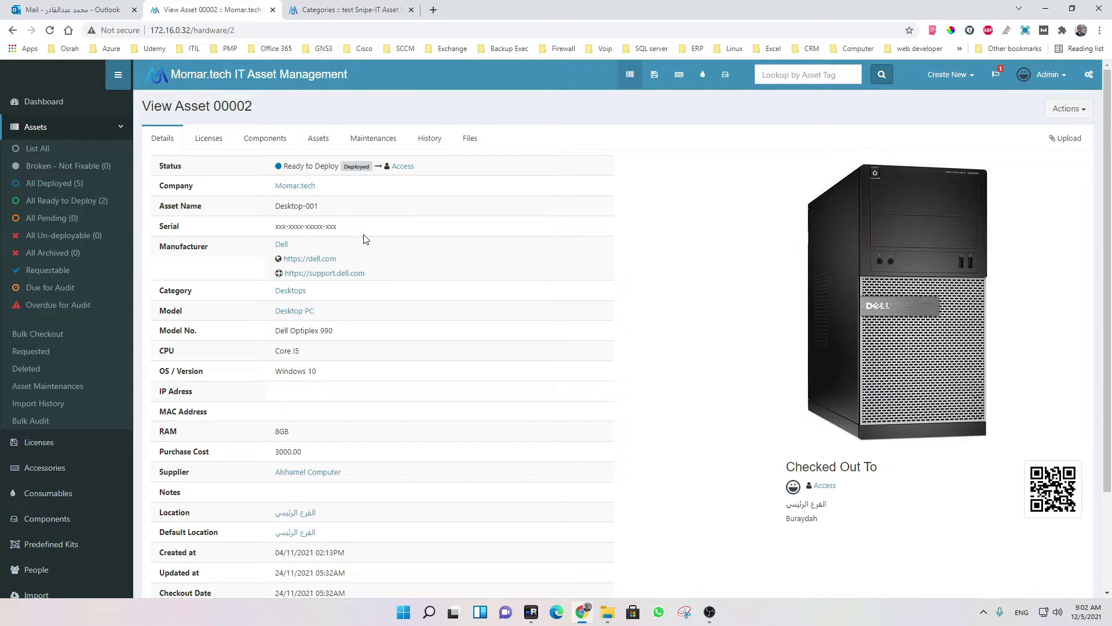
pyautogui.scroll(-1, 372, 241)
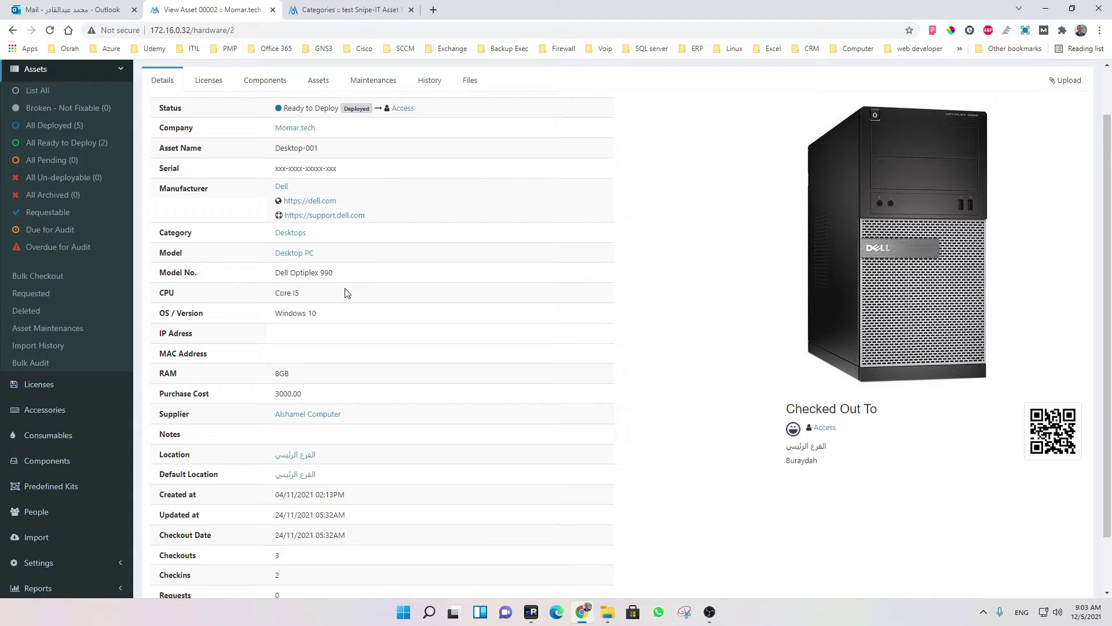
pyautogui.scroll(-1, 346, 292)
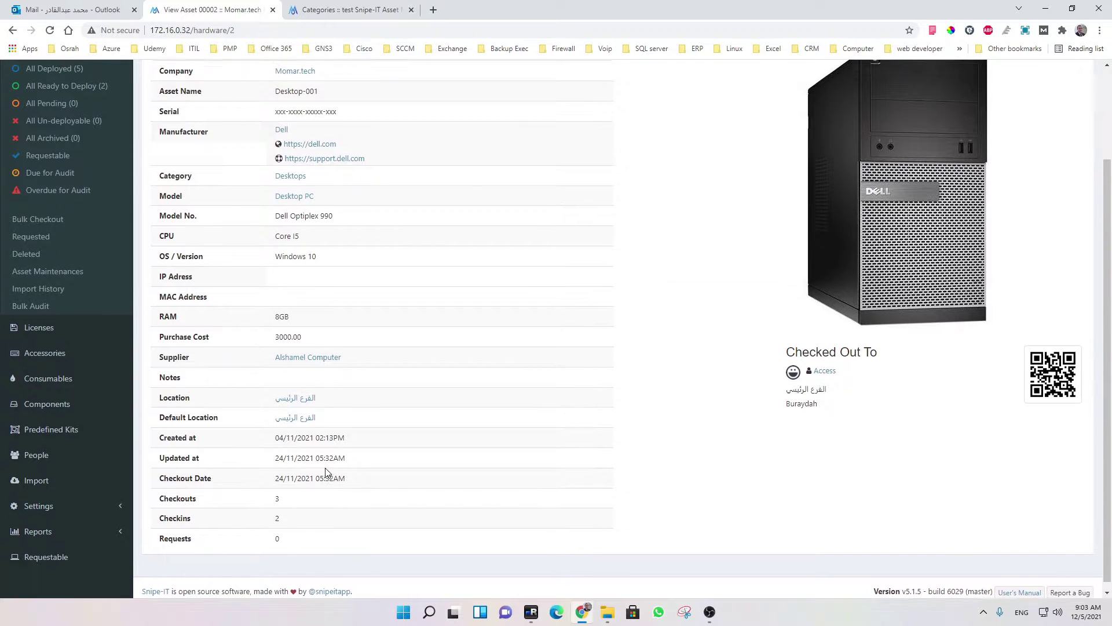
pyautogui.scroll(2, 461, 303)
# Step: Review the licenses, components, assigned assets and maintenance records linked to Desktop-001
pyautogui.click(209, 138)
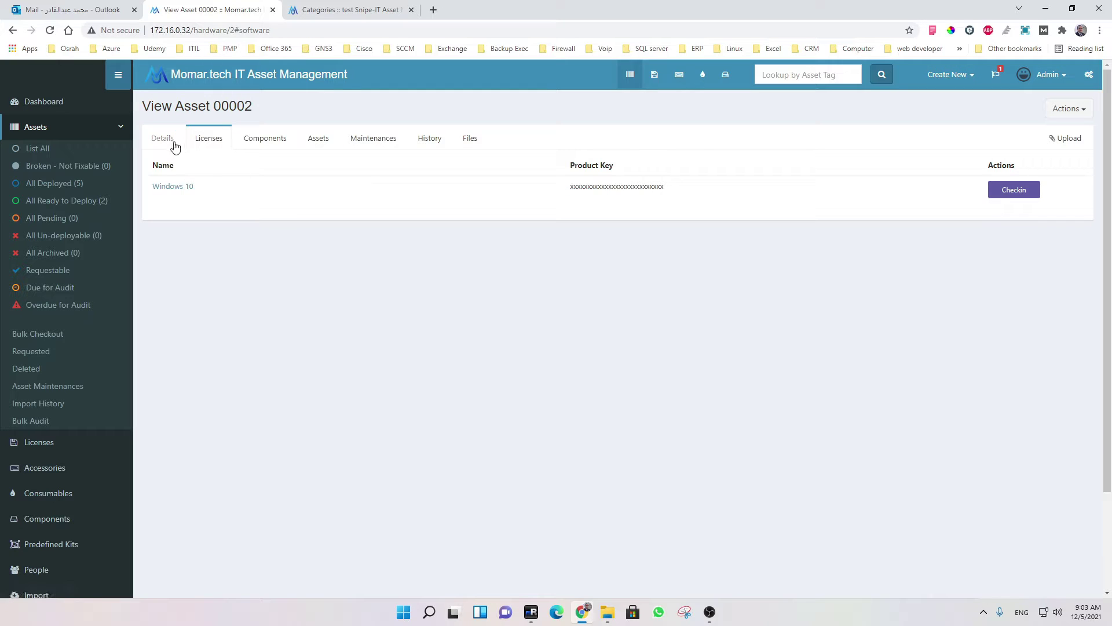
pyautogui.click(264, 142)
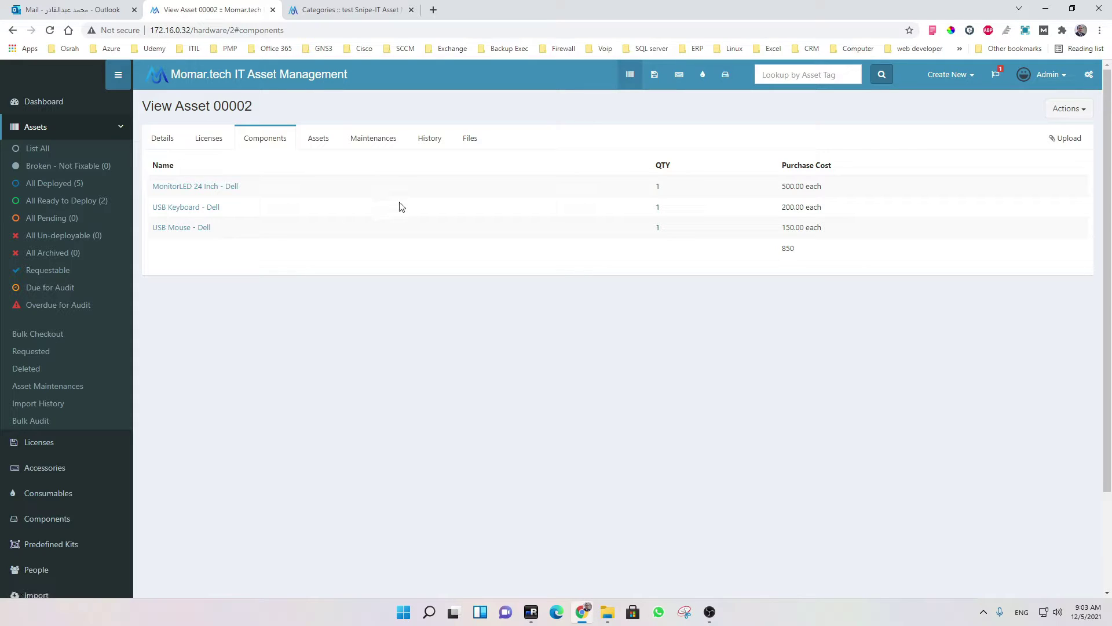
pyautogui.click(320, 139)
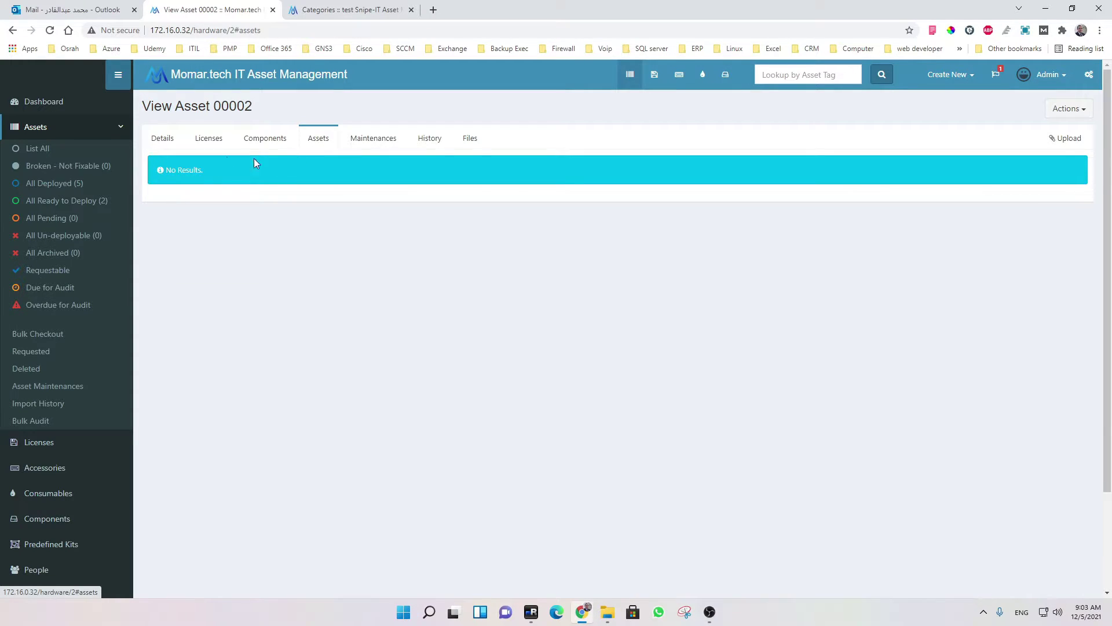
pyautogui.click(372, 142)
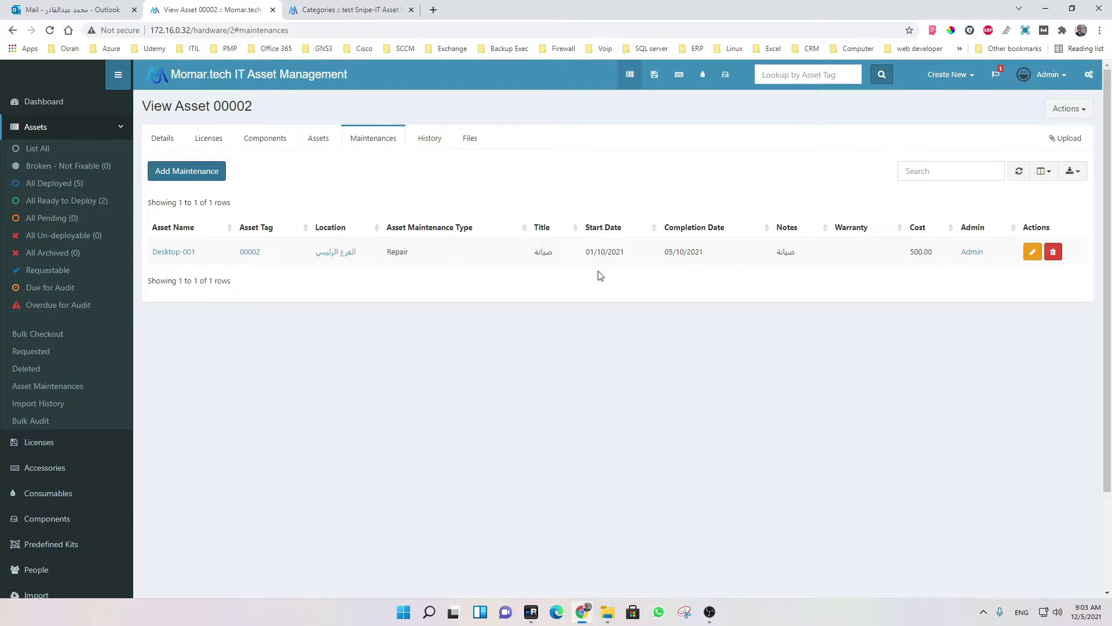
# Step: Review the history and attached files of Desktop-001, and return to its details
pyautogui.click(428, 139)
pyautogui.scroll(-3, 274, 388)
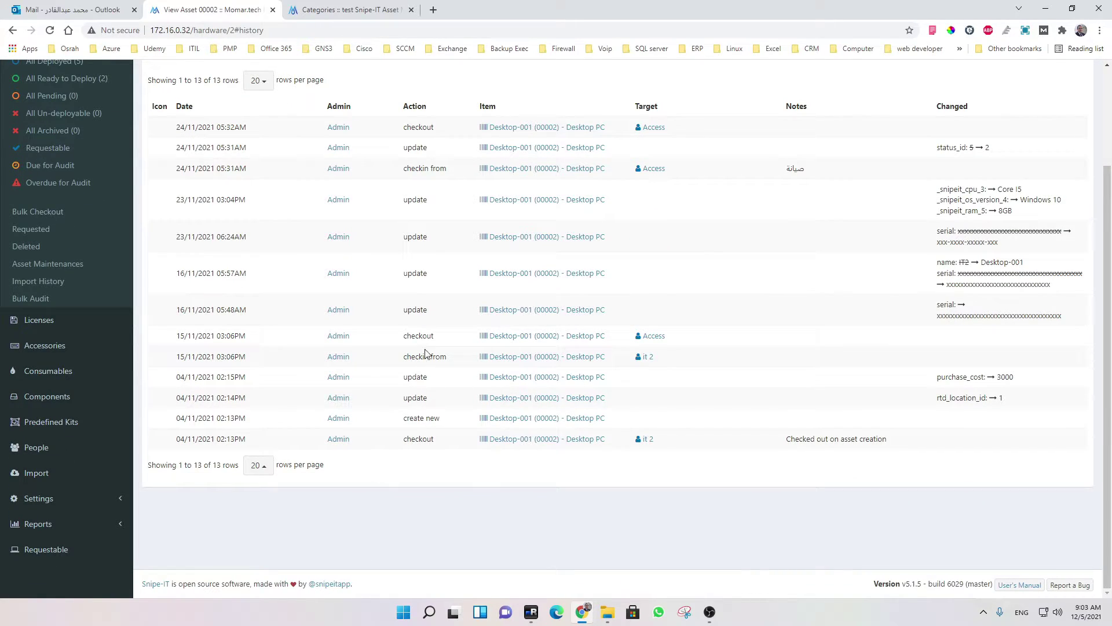
pyautogui.scroll(3, 440, 423)
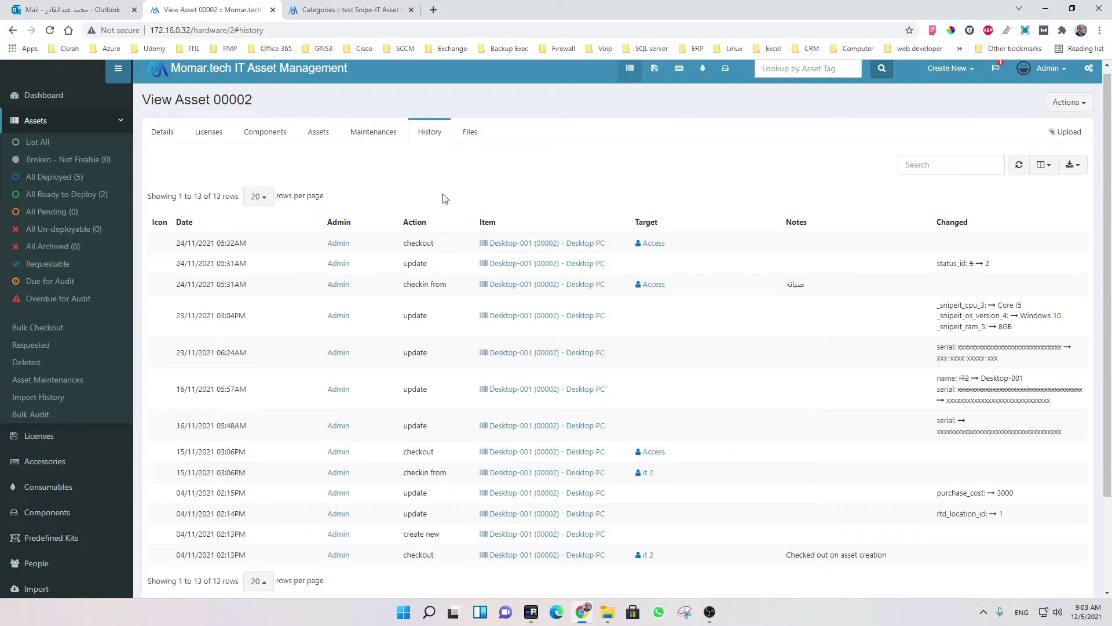
pyautogui.click(469, 132)
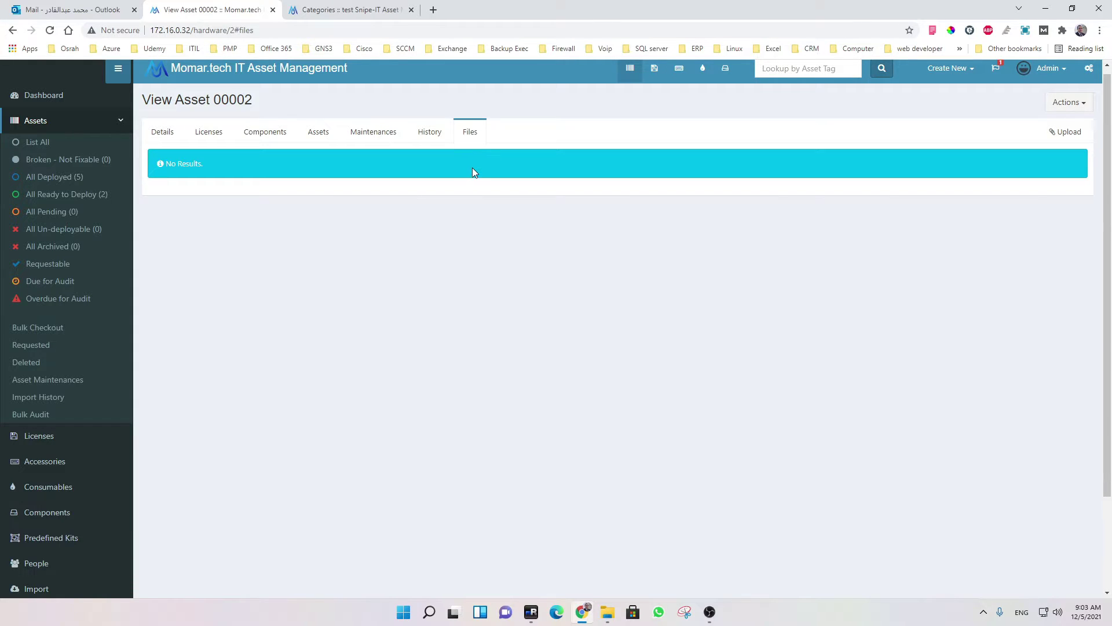
pyautogui.click(161, 138)
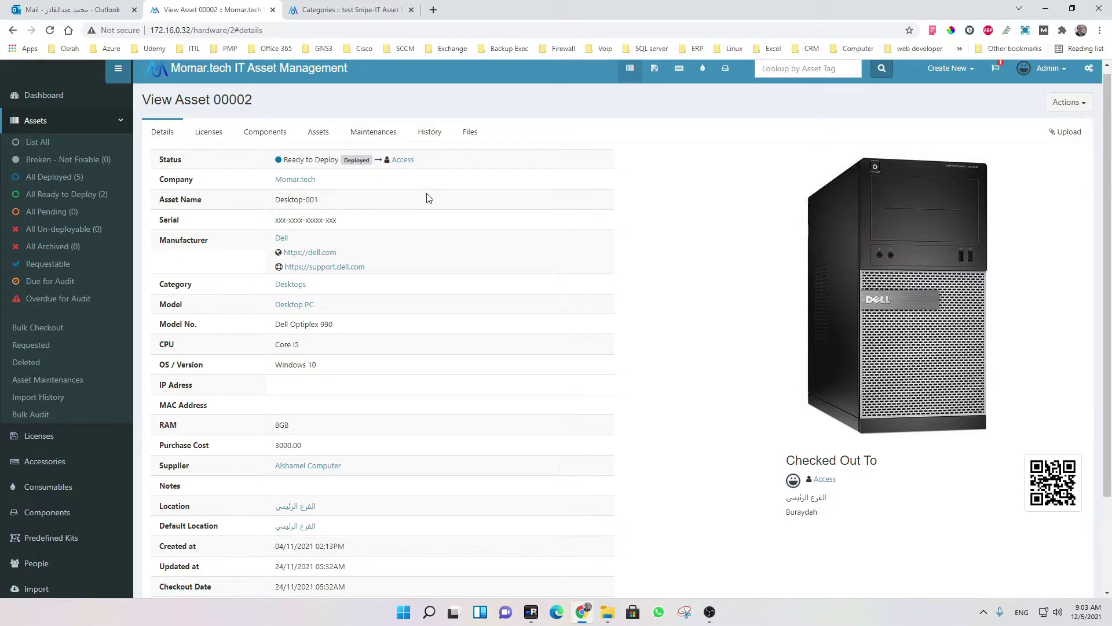
# Step: Open the office 365 software license for editing and examine its name, category options and the form for creating a category
pyautogui.click(110, 196)
pyautogui.click(49, 155)
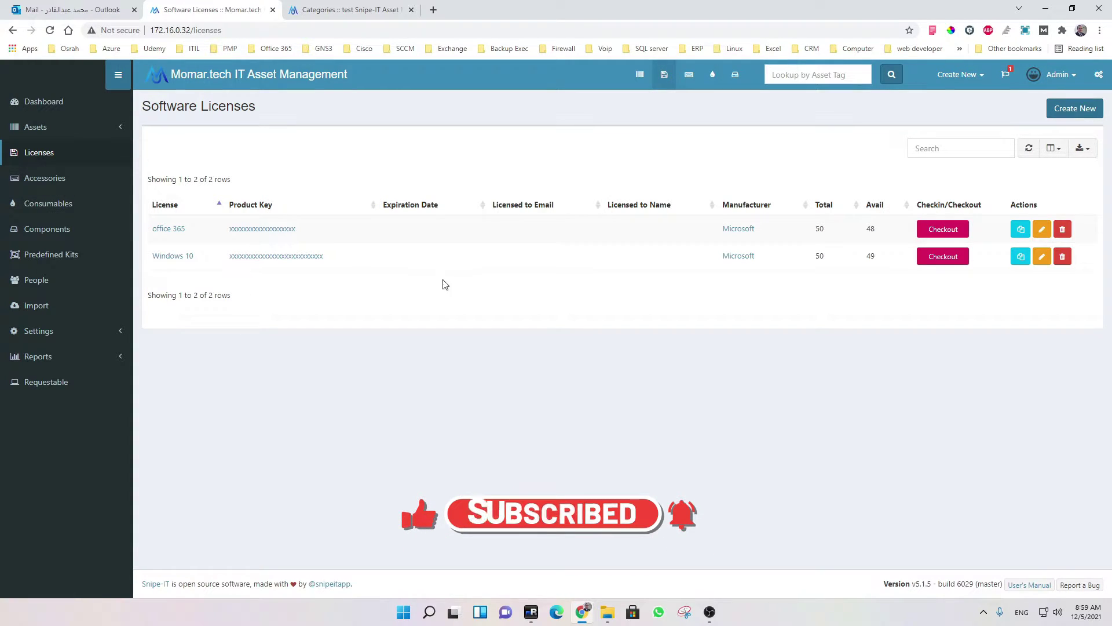
pyautogui.click(1042, 230)
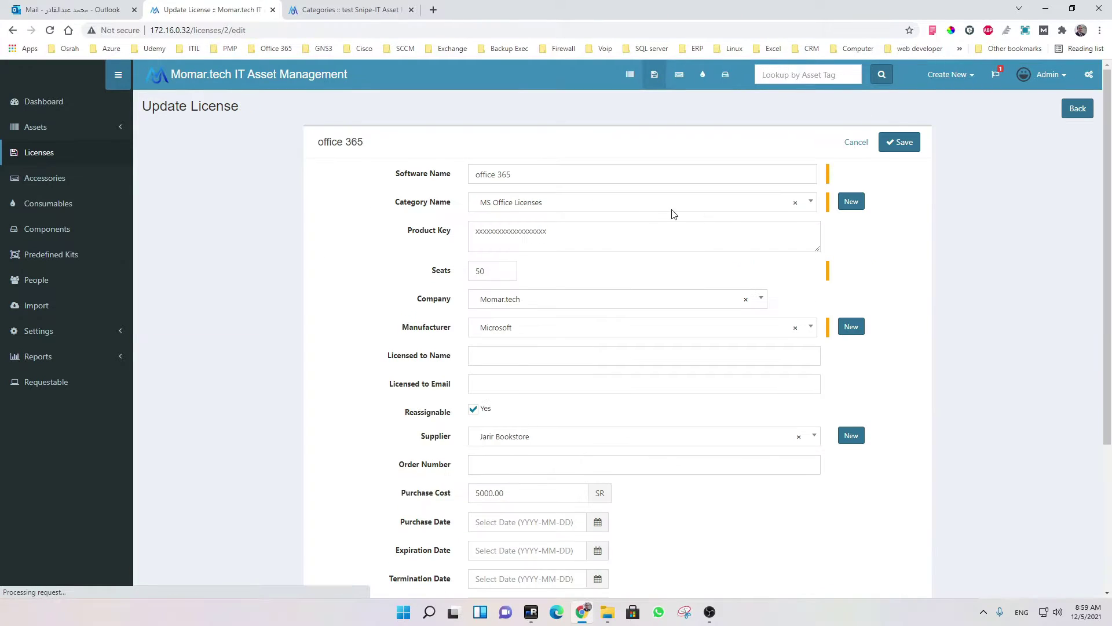
pyautogui.moveTo(556, 173); pyautogui.dragTo(470, 176)
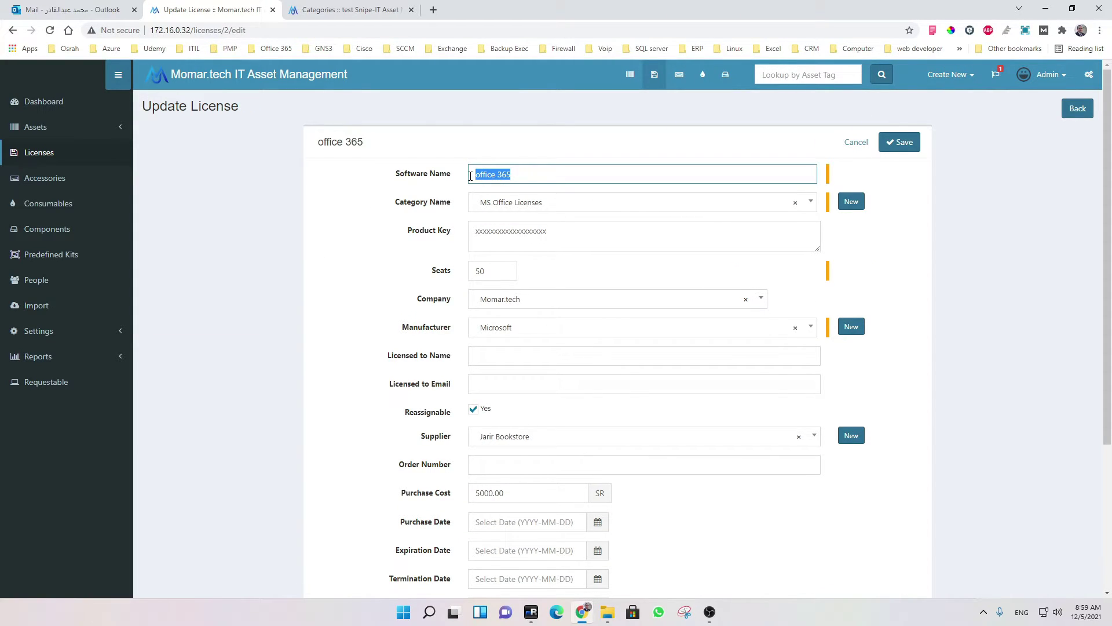
pyautogui.click(564, 208)
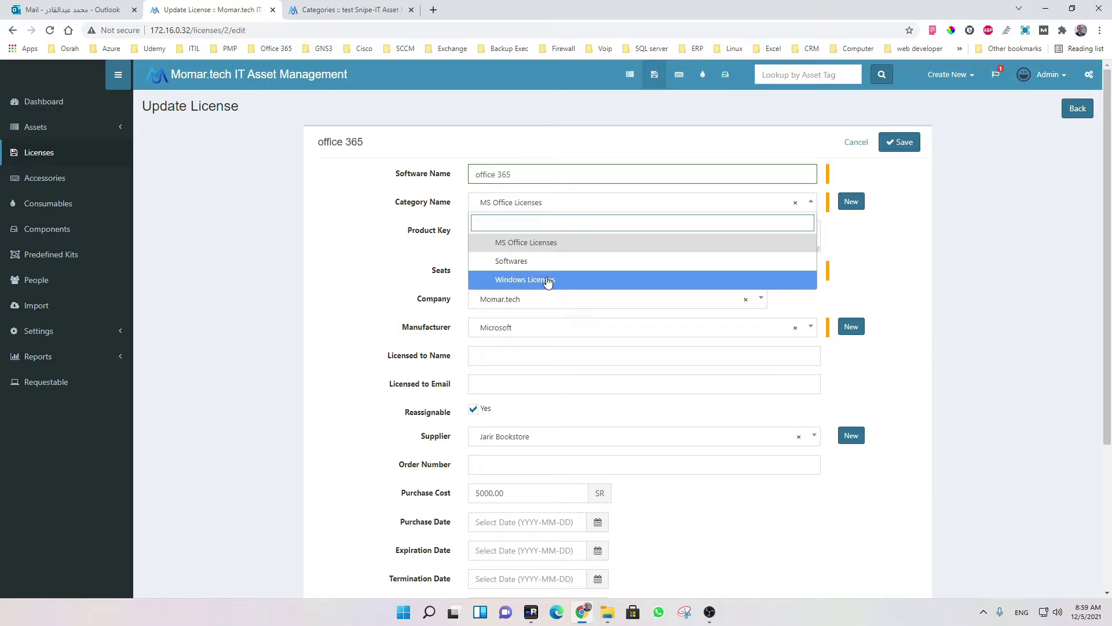
pyautogui.click(545, 244)
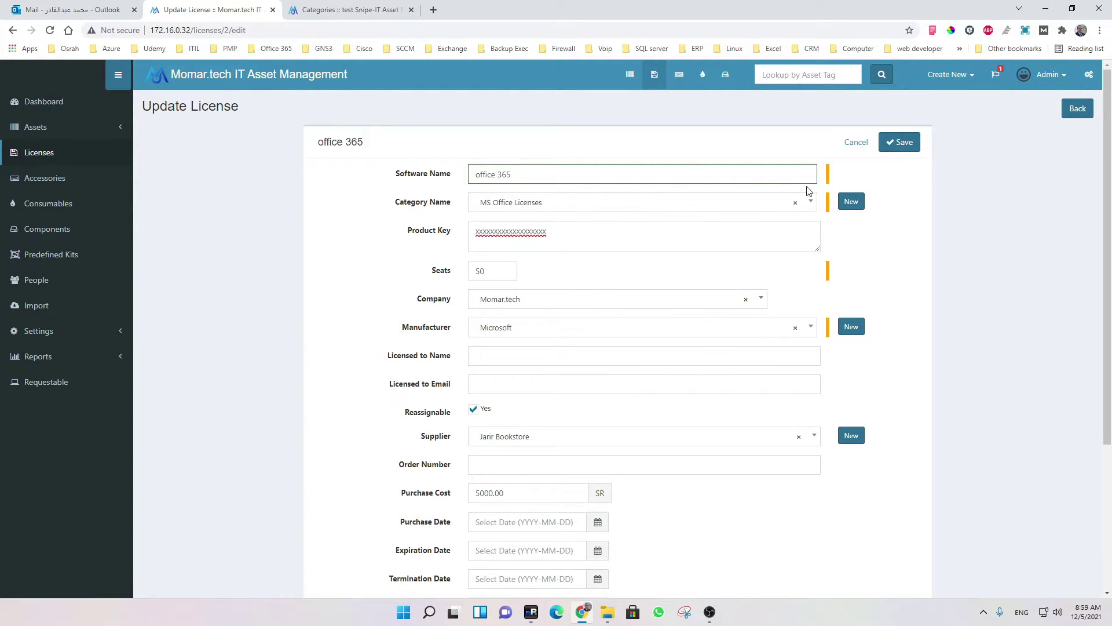
pyautogui.click(851, 202)
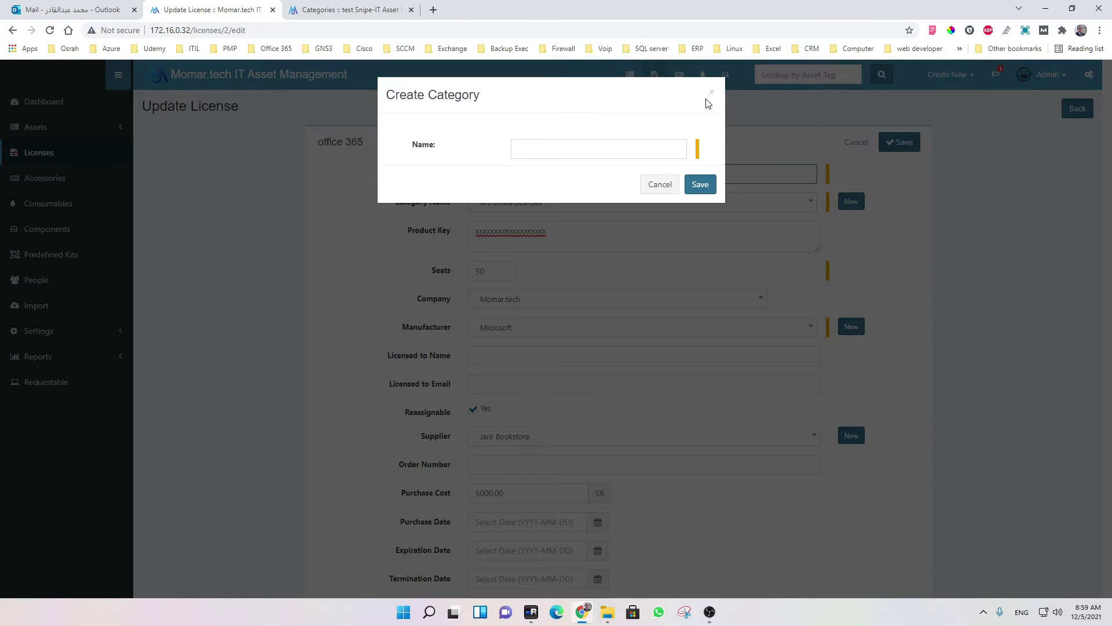
pyautogui.click(711, 93)
# Step: Examine the product key and seats fields of the office 365 license
pyautogui.moveTo(581, 236); pyautogui.dragTo(469, 223)
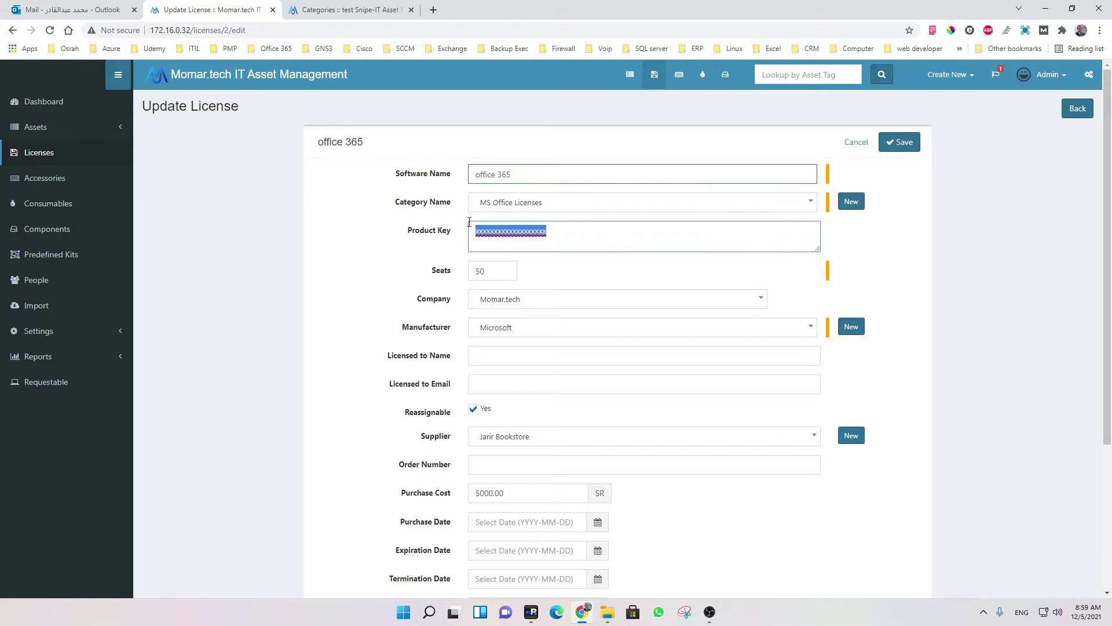
pyautogui.click(501, 271)
pyautogui.moveTo(474, 271); pyautogui.dragTo(524, 269)
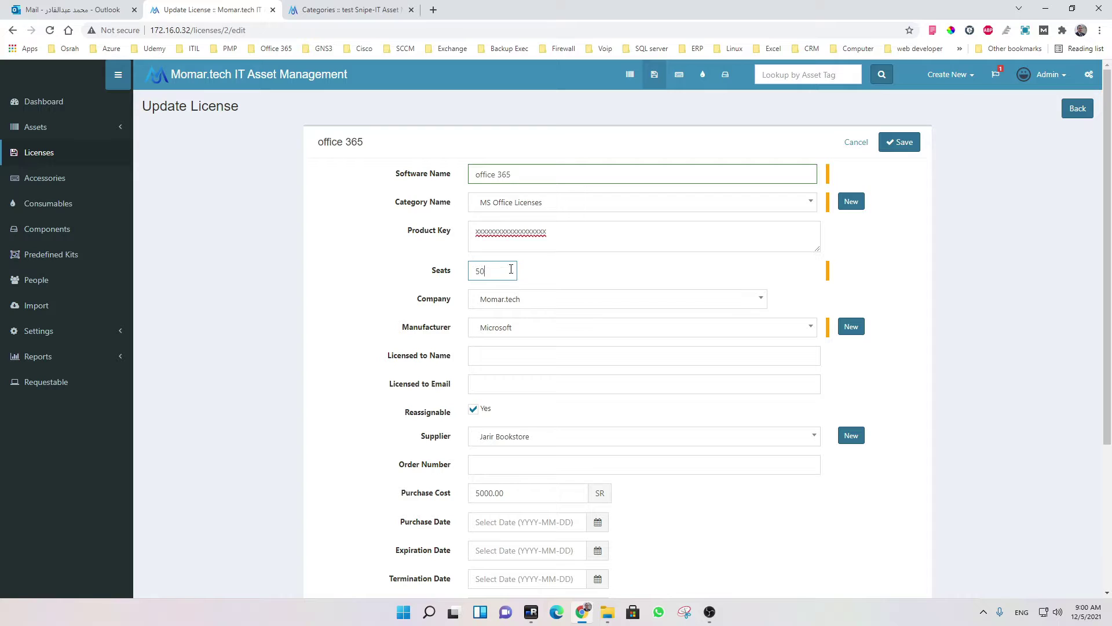
pyautogui.moveTo(558, 229); pyautogui.dragTo(478, 231)
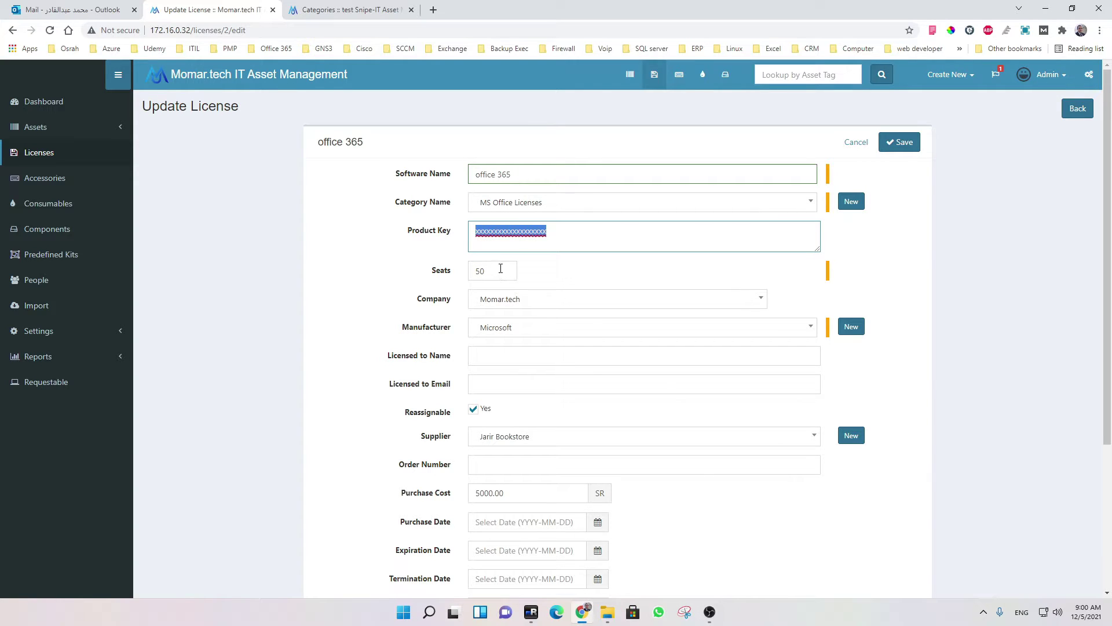
pyautogui.moveTo(501, 268); pyautogui.dragTo(472, 269)
pyautogui.scroll(-1, 518, 265)
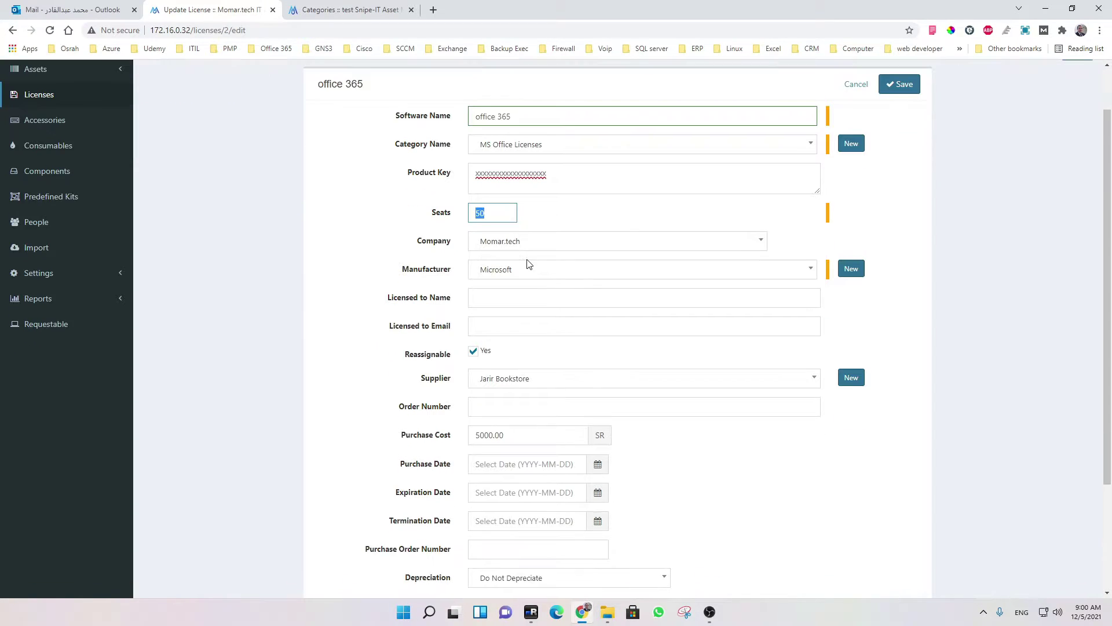
# Step: Examine the company and manufacturer choices and the licensed-to name and email fields of the office 365 license
pyautogui.click(532, 248)
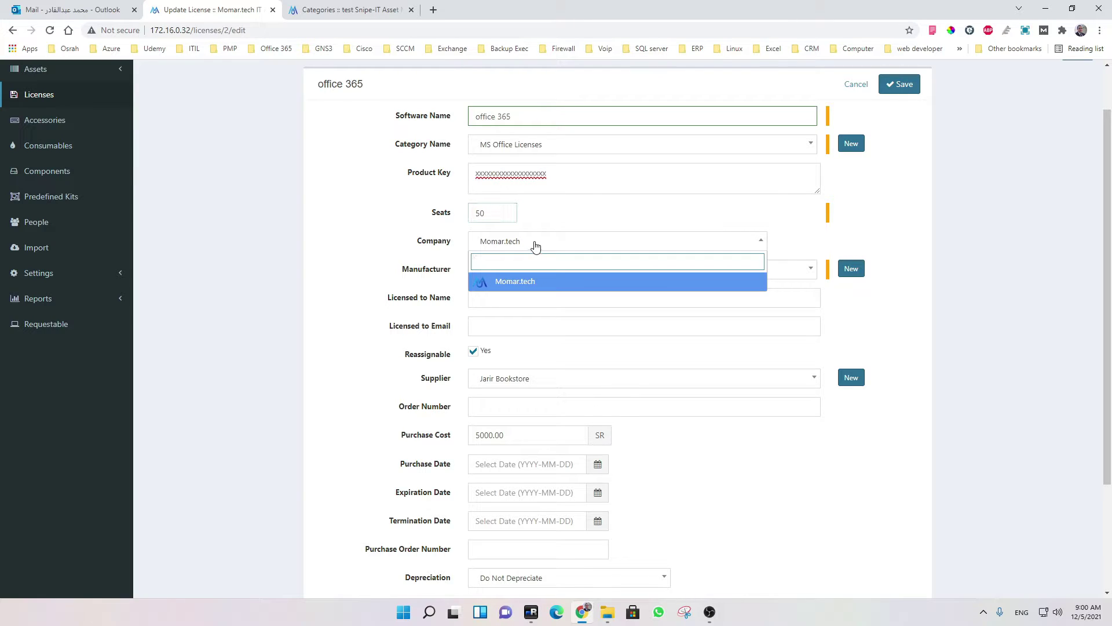
pyautogui.click(535, 247)
pyautogui.click(535, 268)
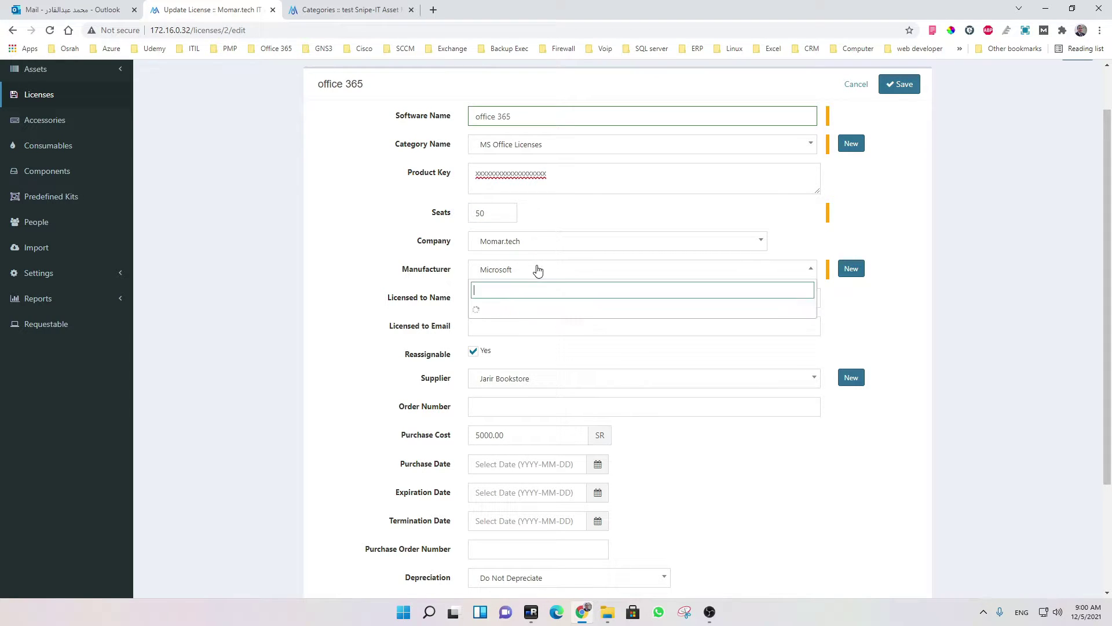
pyautogui.click(526, 374)
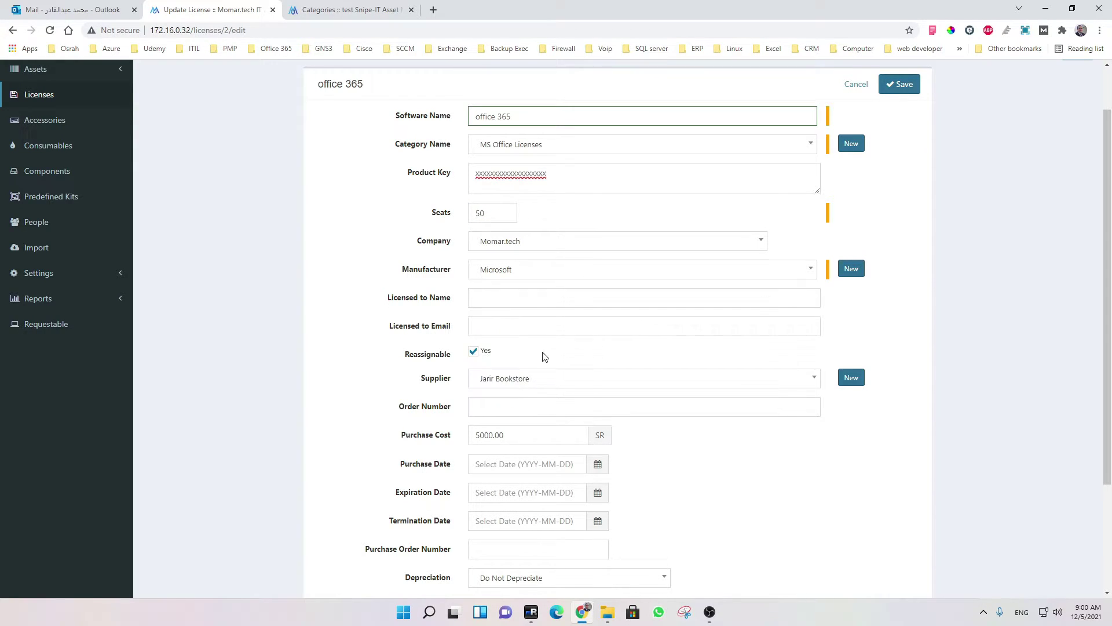
pyautogui.click(512, 296)
pyautogui.click(510, 328)
pyautogui.click(829, 308)
# Step: Examine the order, purchase cost and remaining fields of the office 365 license, and leave the form without saving
pyautogui.scroll(-1, 541, 236)
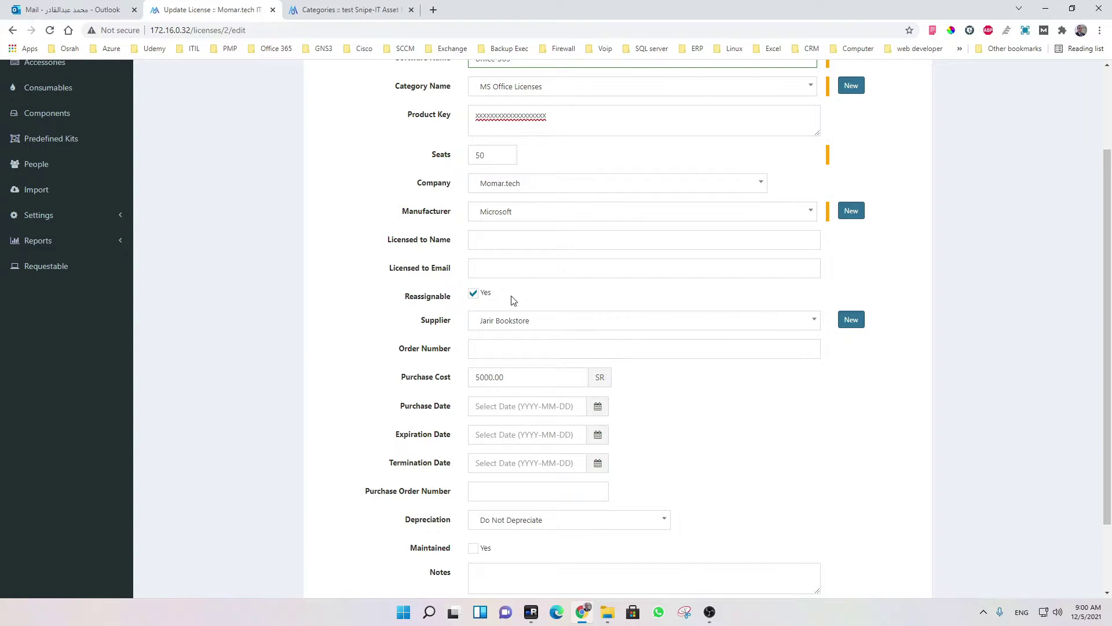
pyautogui.scroll(-1, 512, 300)
pyautogui.click(535, 292)
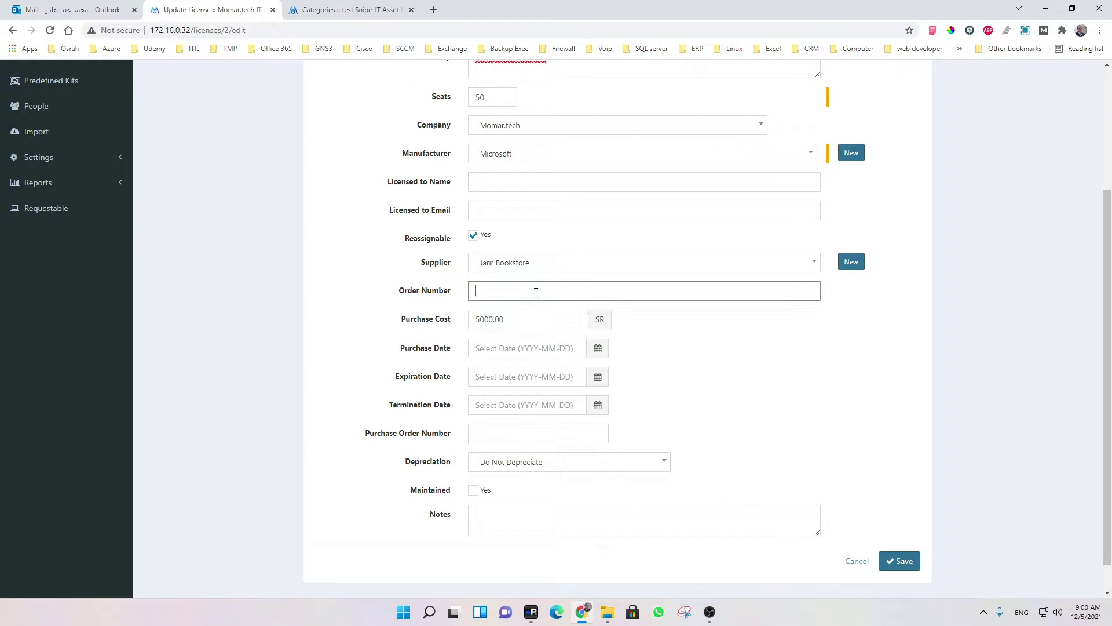
pyautogui.click(541, 319)
pyautogui.scroll(-1, 541, 320)
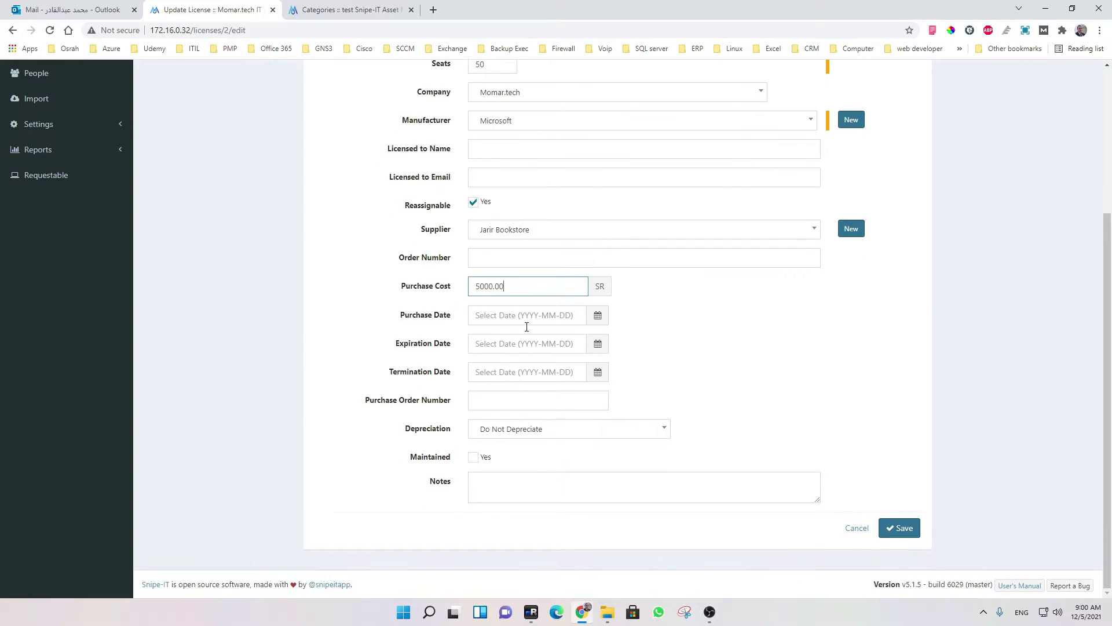
pyautogui.scroll(4, 535, 490)
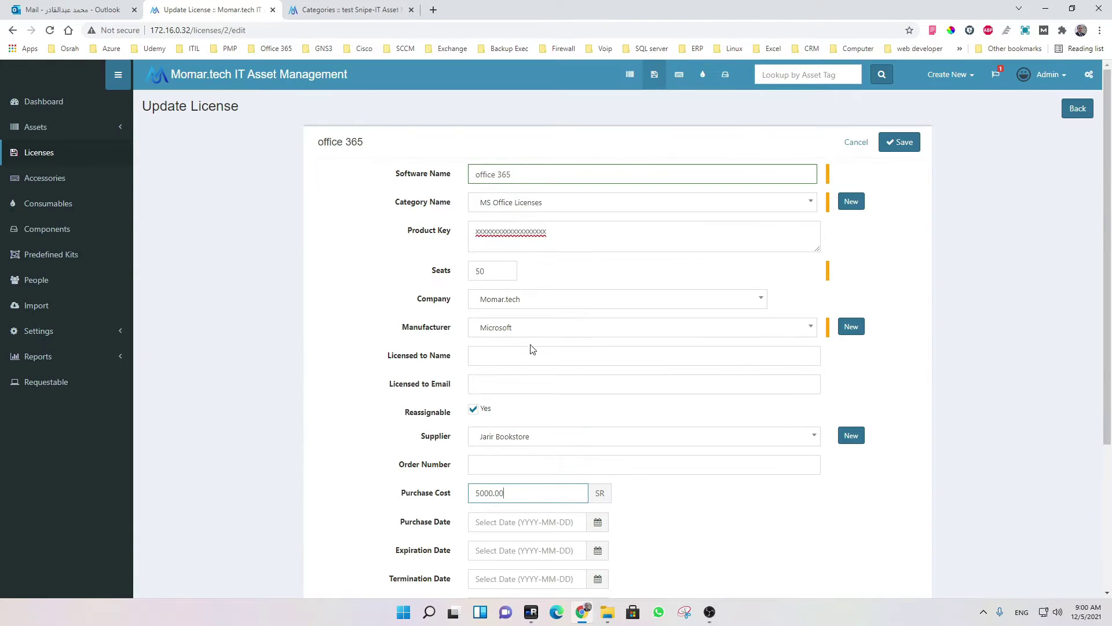
pyautogui.click(856, 142)
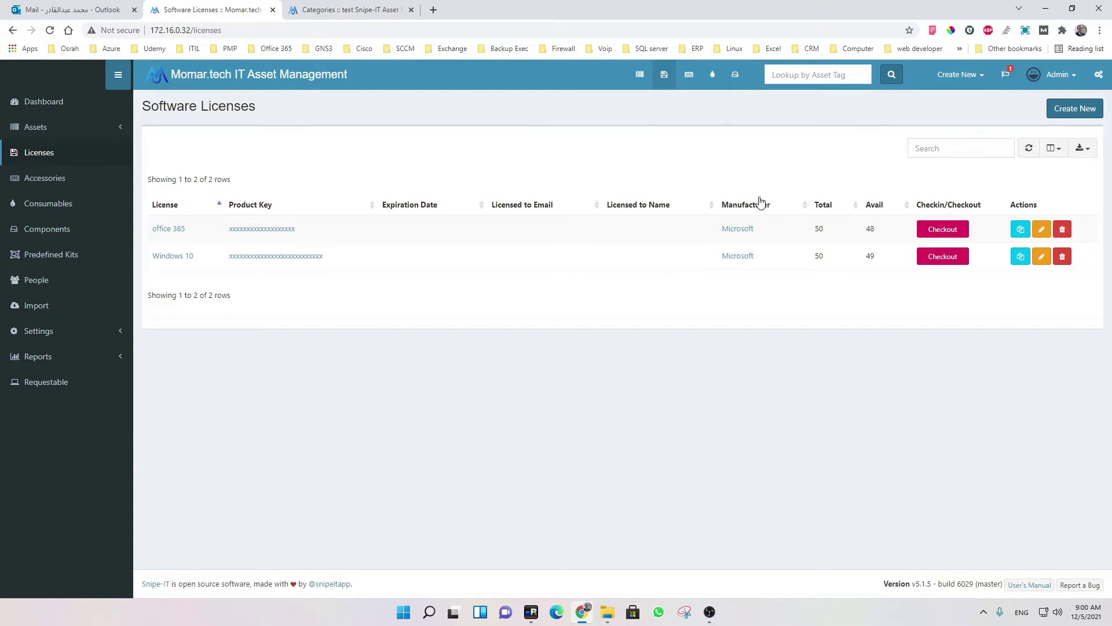
# Step: Compare the total and available seats of the office 365 license, and open the Windows 10 license for editing
pyautogui.doubleClick(870, 229)
pyautogui.doubleClick(816, 229)
pyautogui.doubleClick(871, 230)
pyautogui.click(1043, 258)
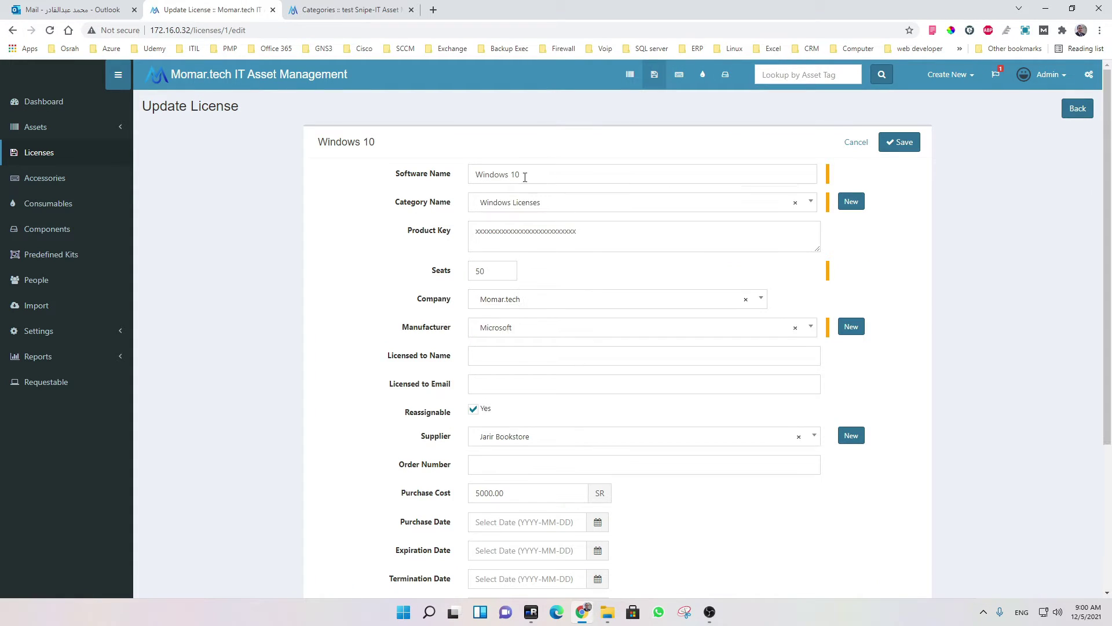
# Step: Examine the seats and remaining fields of the Windows 10 license, leave the form without saving, and compare its total and available seats
pyautogui.moveTo(496, 272); pyautogui.dragTo(457, 271)
pyautogui.scroll(-3, 512, 276)
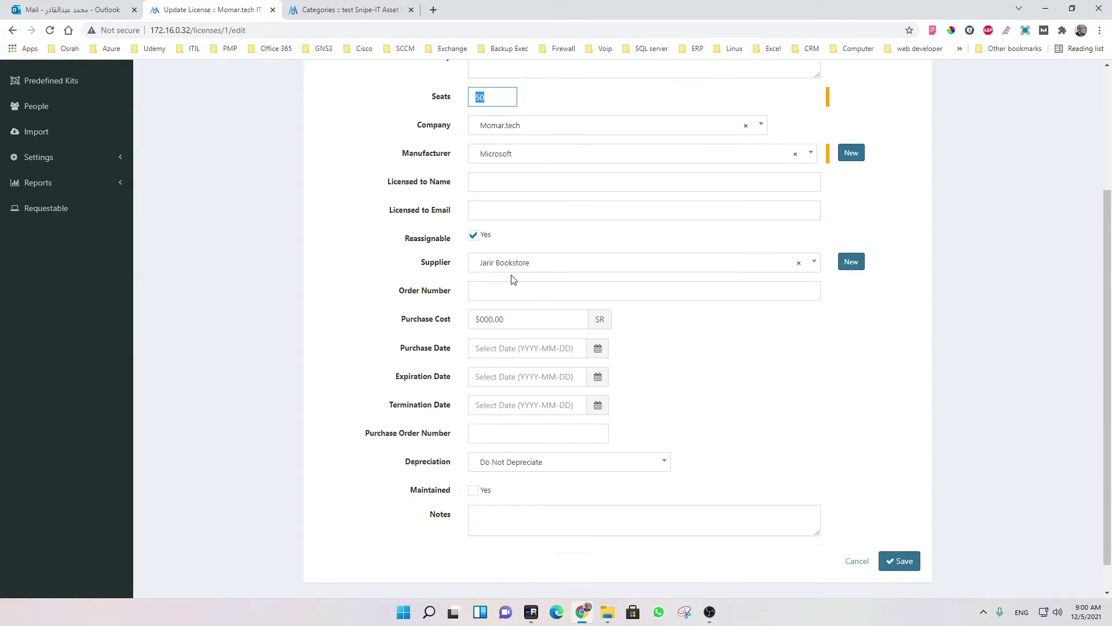
pyautogui.scroll(3, 512, 258)
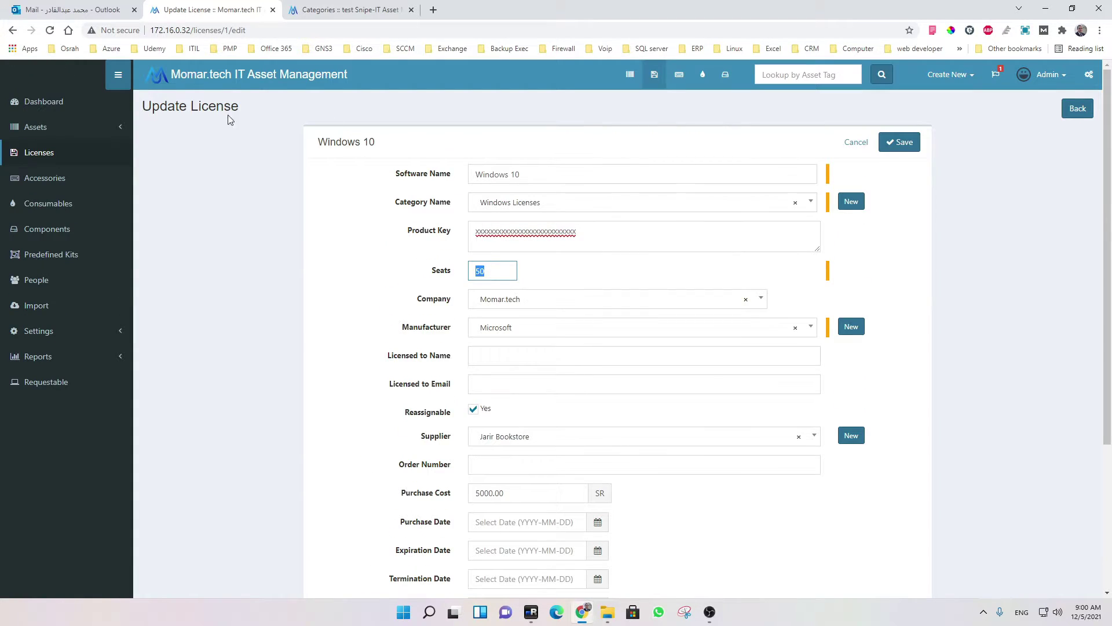
pyautogui.click(13, 30)
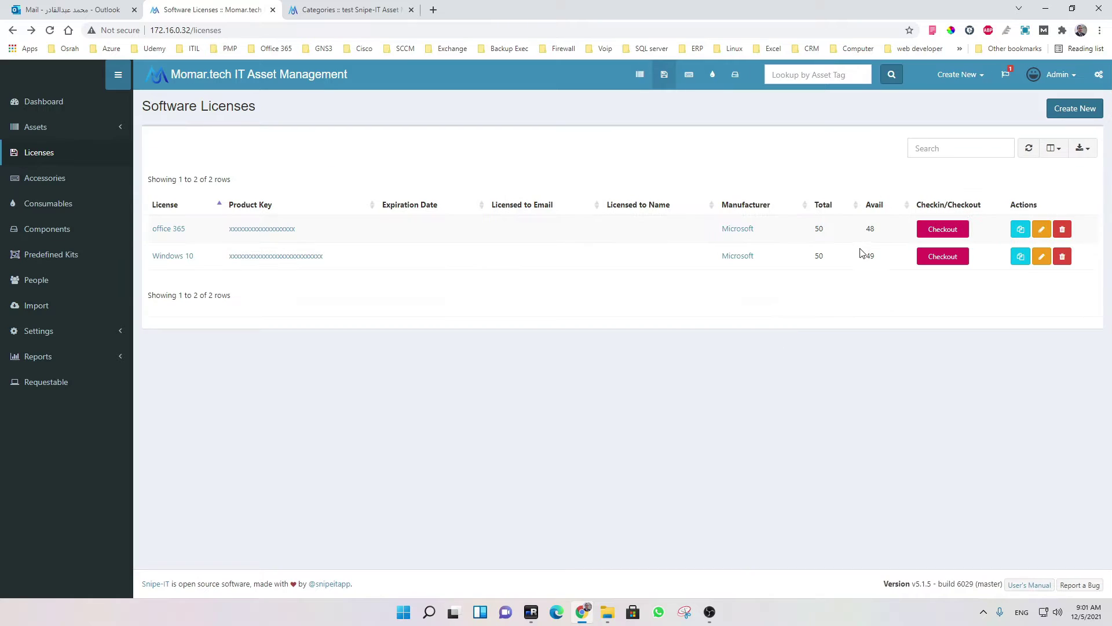
pyautogui.moveTo(832, 263); pyautogui.dragTo(810, 259)
pyautogui.moveTo(884, 265); pyautogui.dragTo(865, 265)
# Step: Examine the seat list of the office 365 license and the users assigned to its first two seats
pyautogui.click(174, 231)
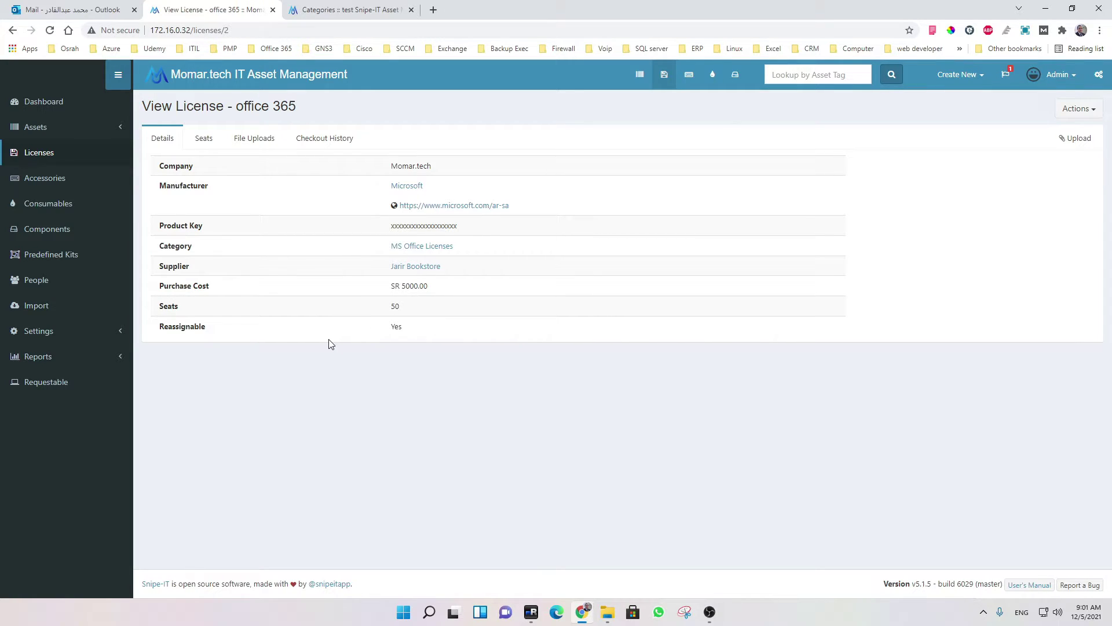
pyautogui.click(203, 139)
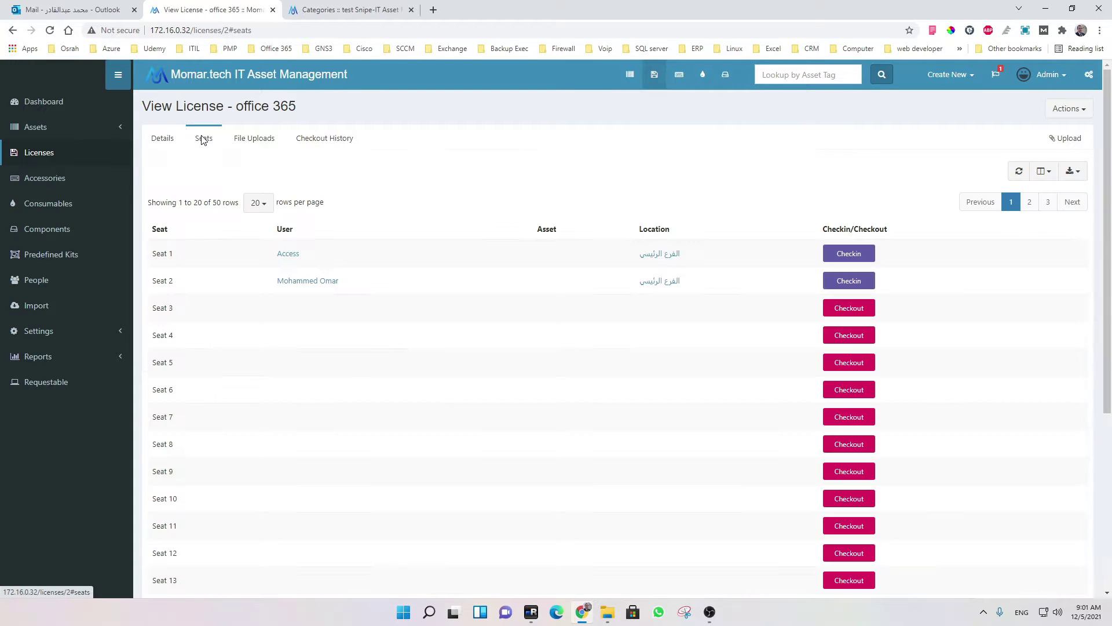
pyautogui.scroll(-5, 202, 250)
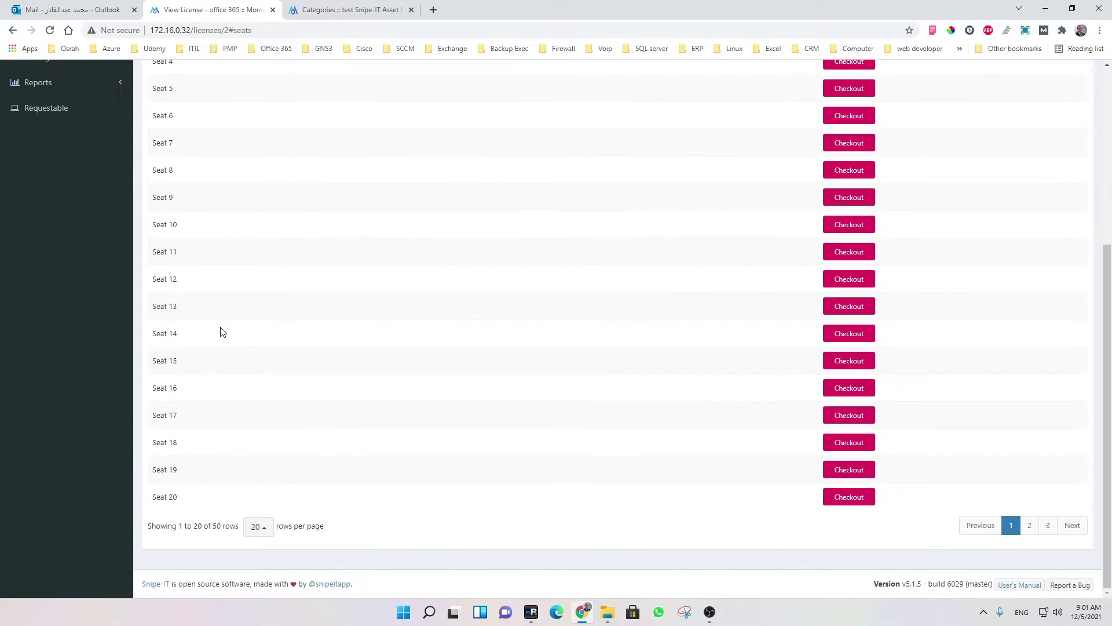
pyautogui.scroll(5, 203, 489)
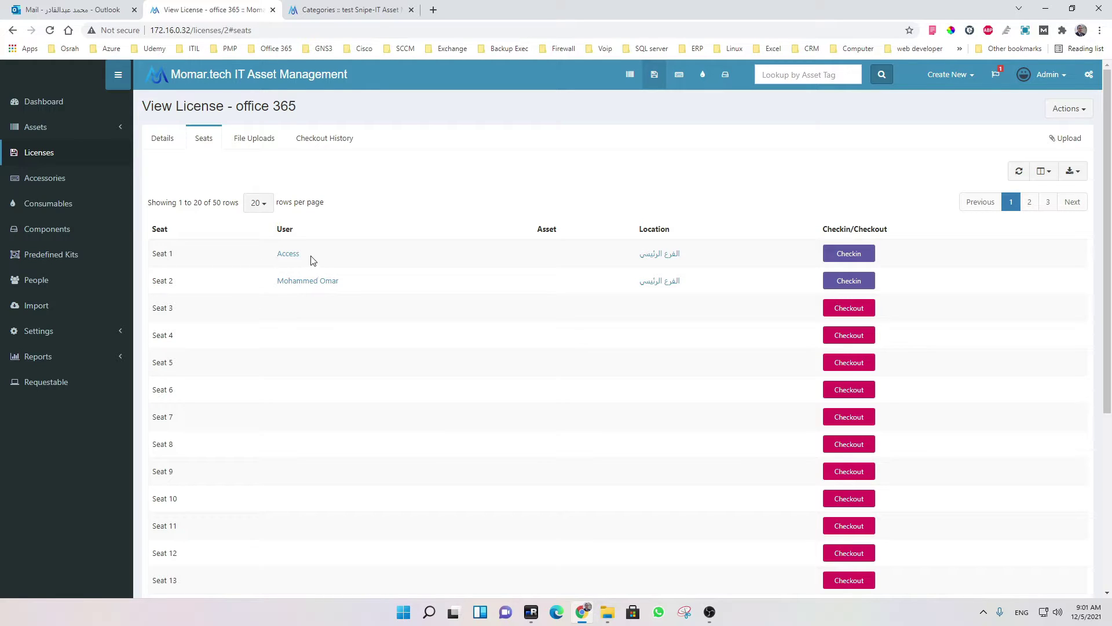
pyautogui.moveTo(312, 260); pyautogui.dragTo(272, 254)
pyautogui.moveTo(347, 284); pyautogui.dragTo(267, 279)
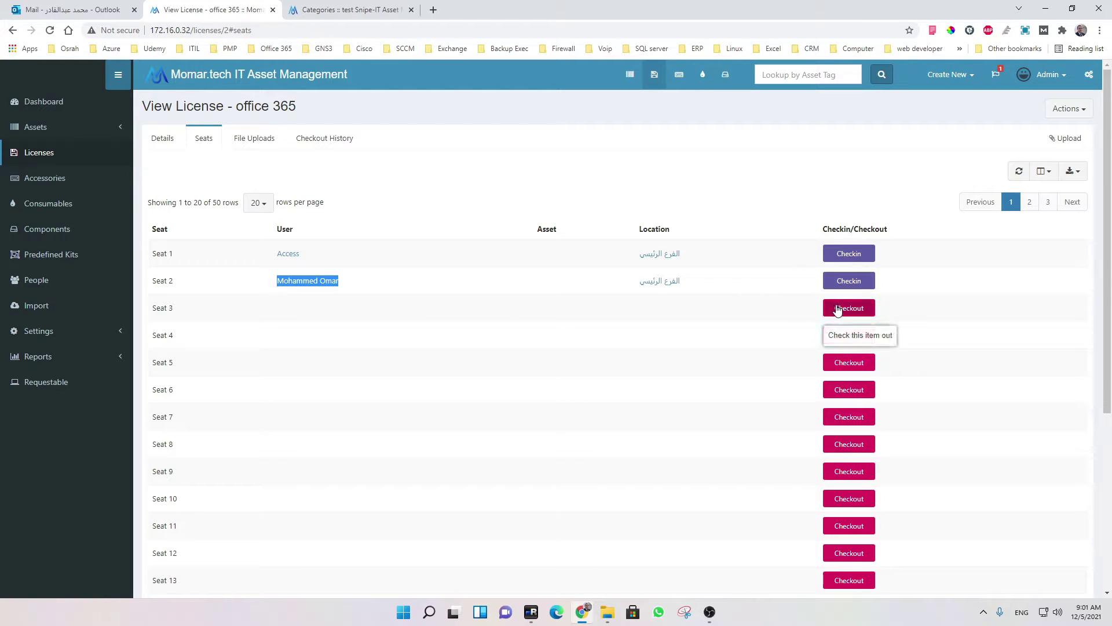
# Step: Check out Seat 3 of the office 365 license to the user cert
pyautogui.click(865, 310)
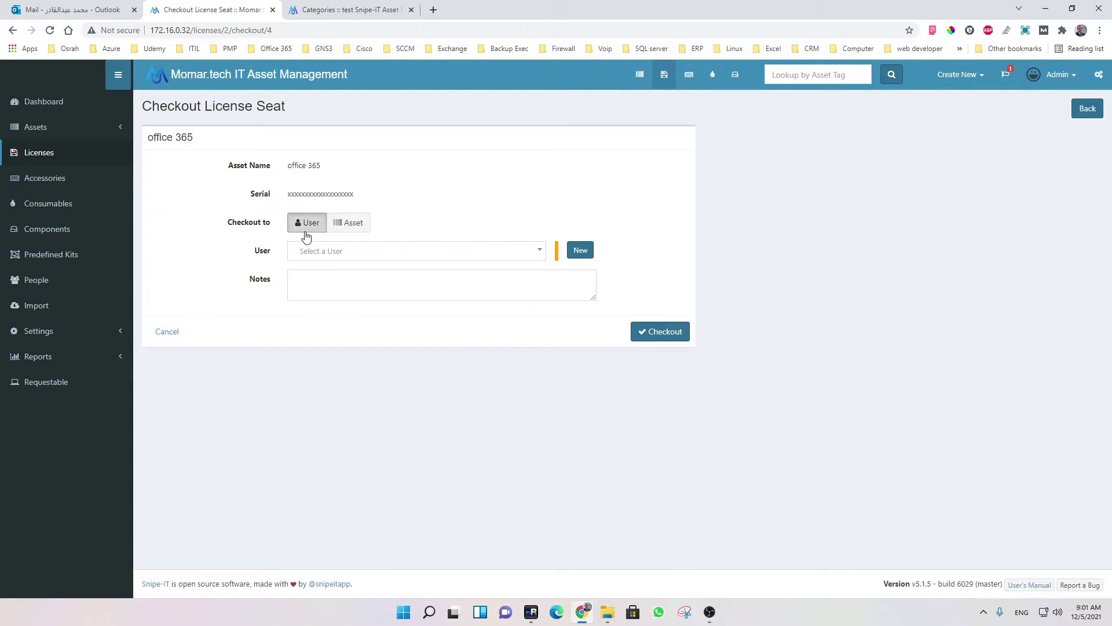
pyautogui.click(351, 251)
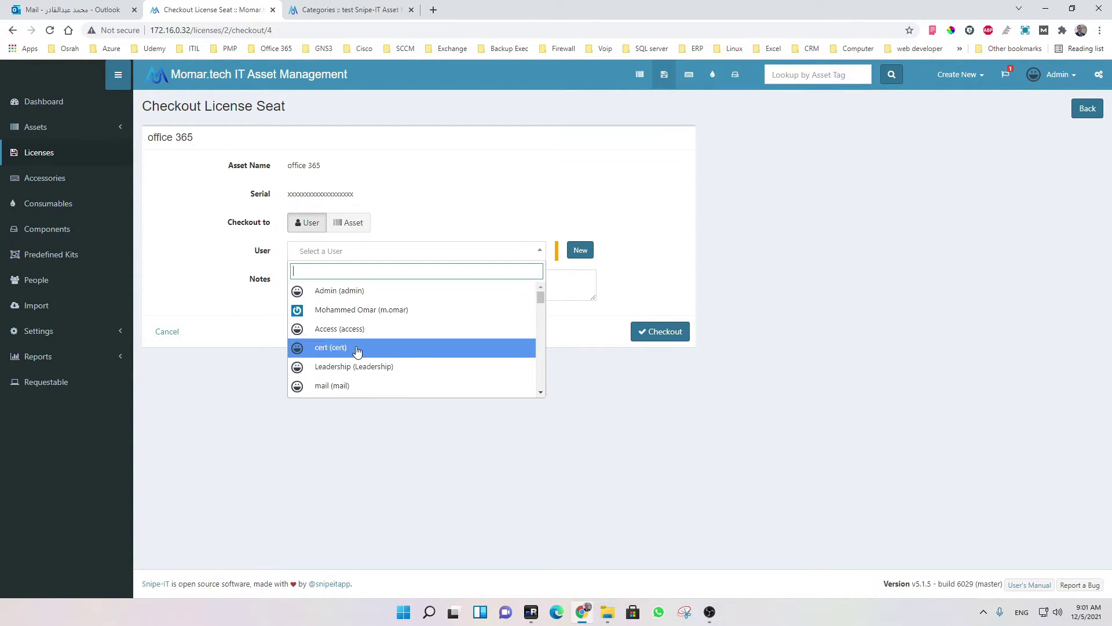
pyautogui.click(363, 346)
pyautogui.click(666, 331)
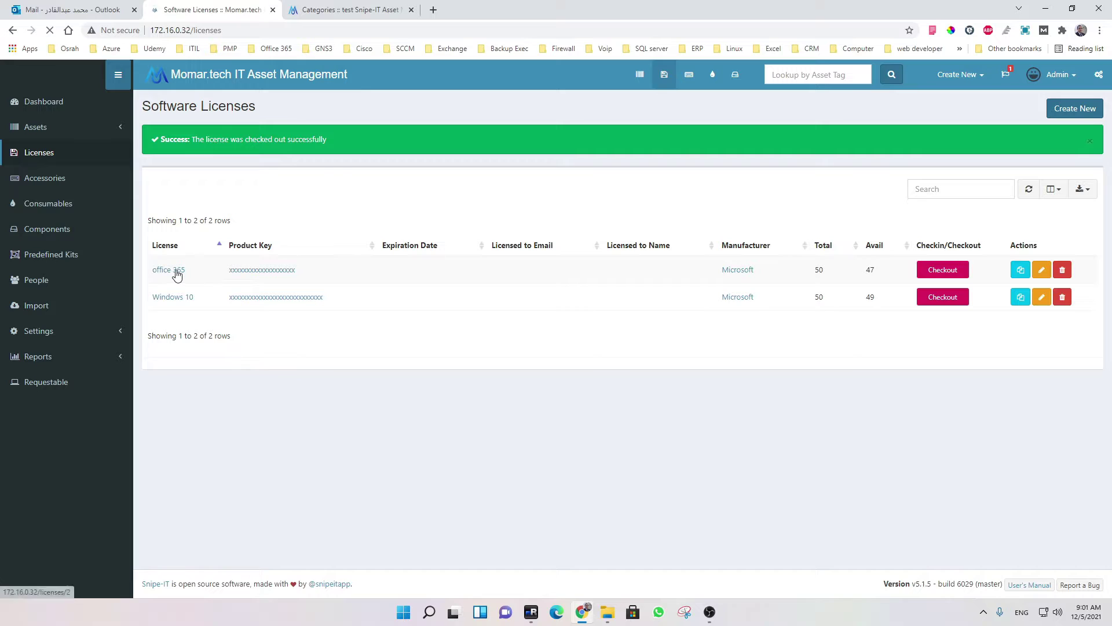
# Step: Review the updated seat assignments of the office 365 license
pyautogui.click(176, 271)
pyautogui.click(207, 142)
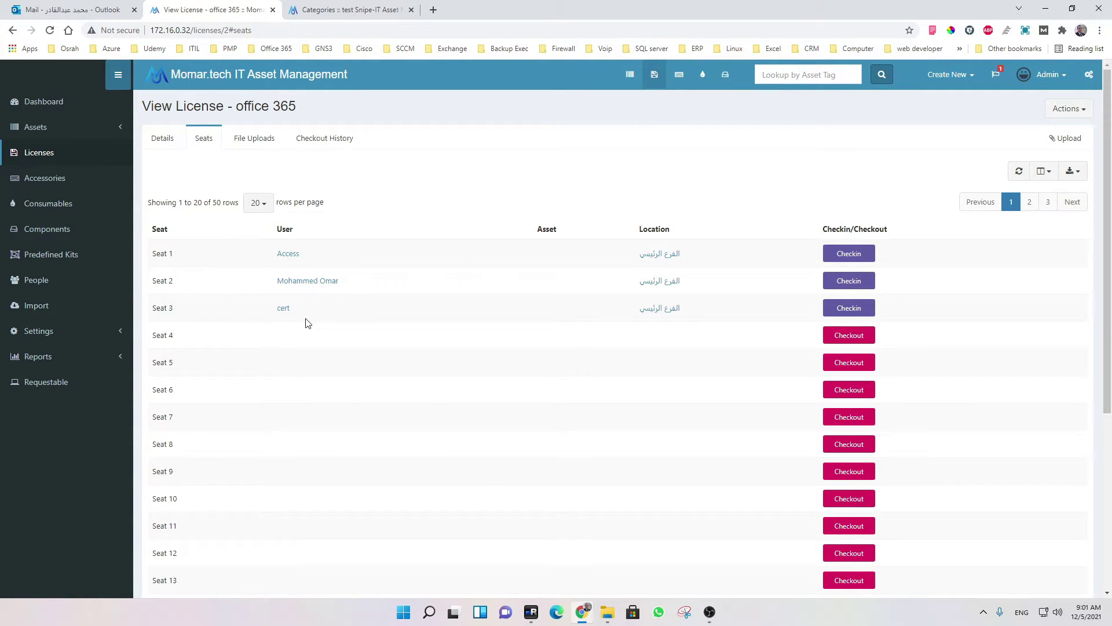
pyautogui.moveTo(306, 323); pyautogui.dragTo(155, 253)
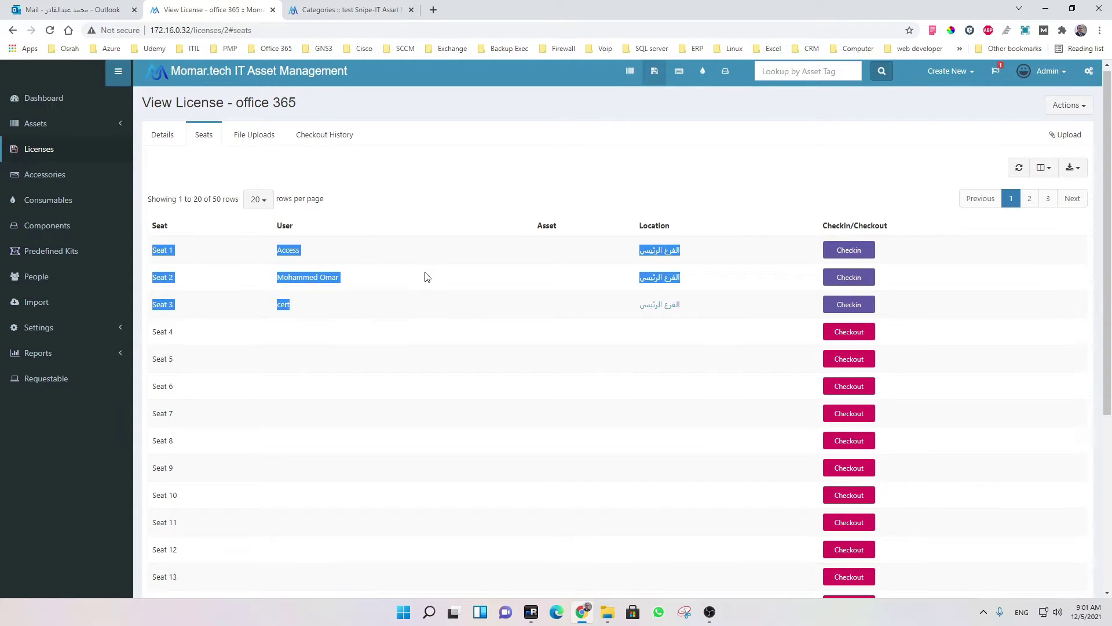
pyautogui.scroll(-5, 426, 275)
pyautogui.scroll(5, 391, 385)
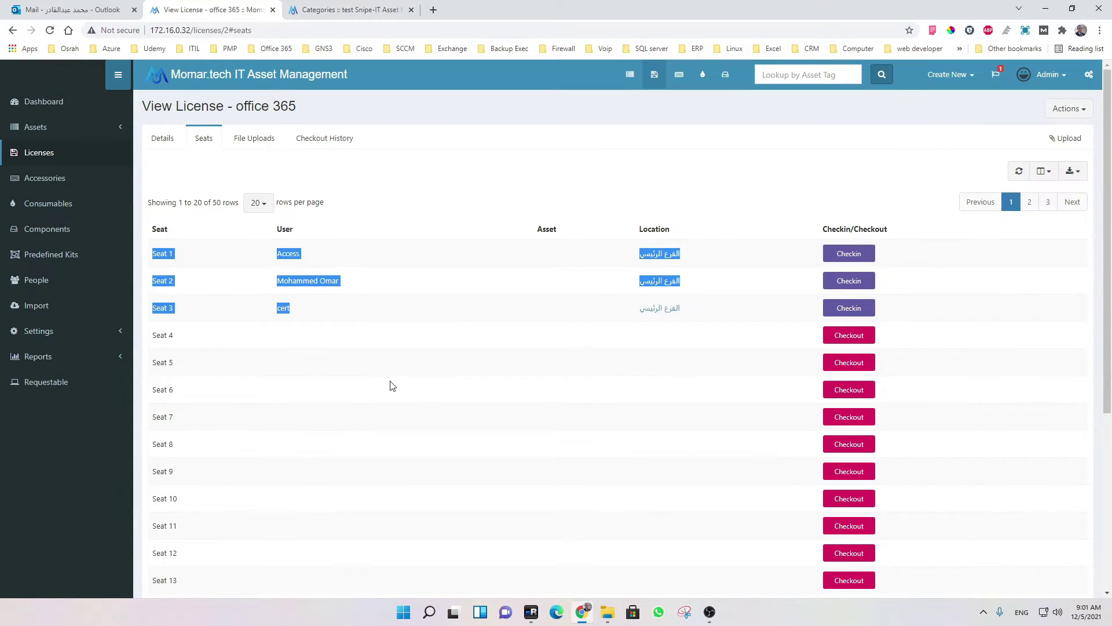
# Step: Review the file uploads and checkout history of the office 365 license, and return to its details
pyautogui.click(253, 139)
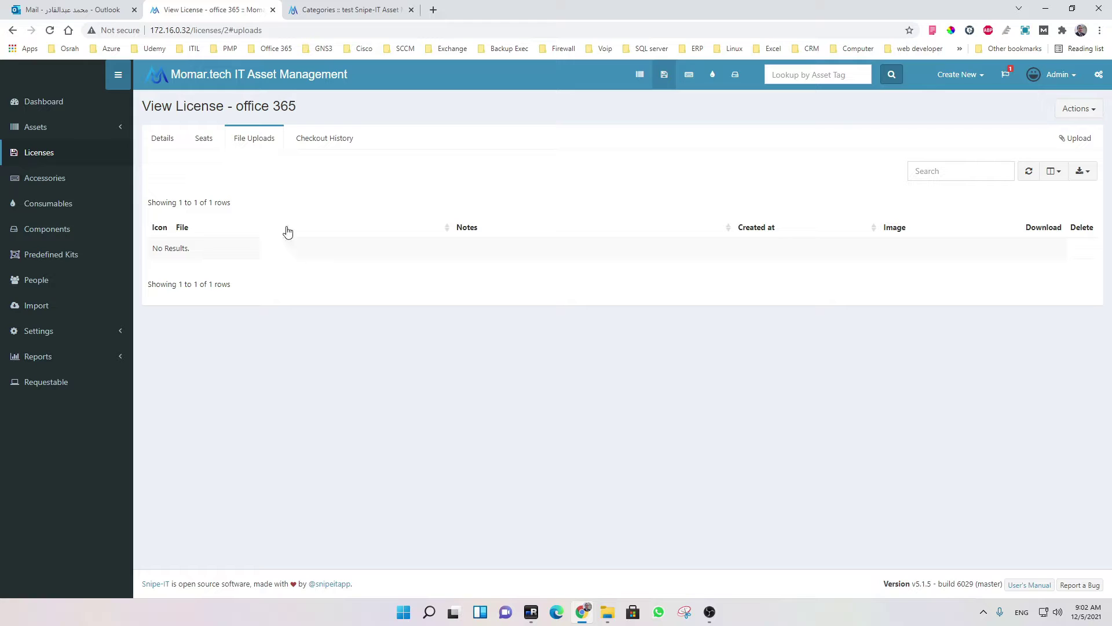
pyautogui.click(320, 140)
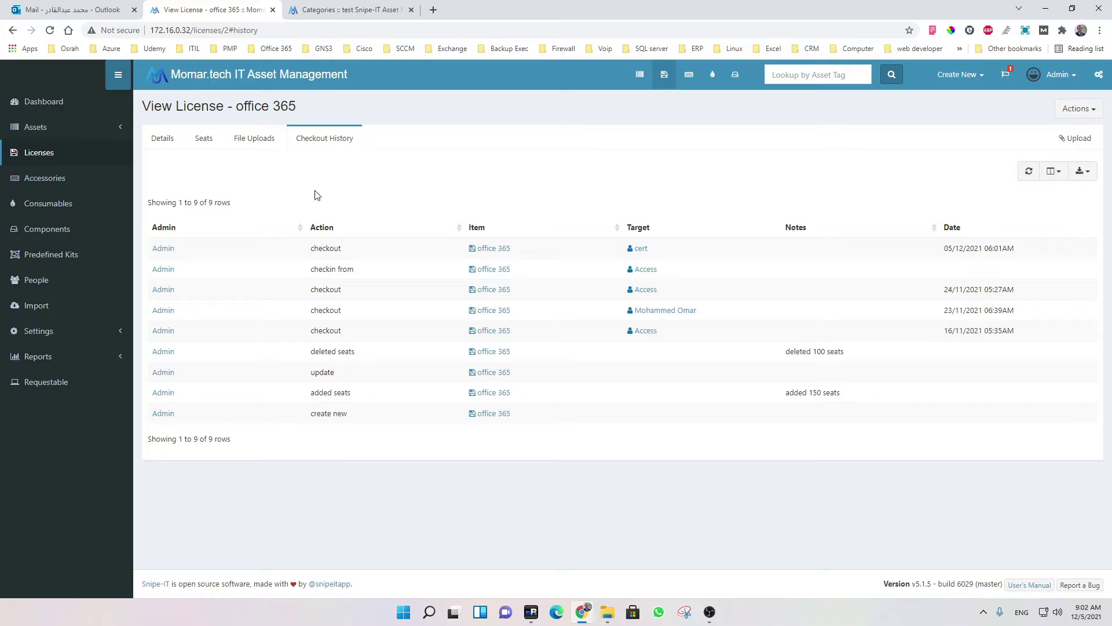
pyautogui.click(164, 139)
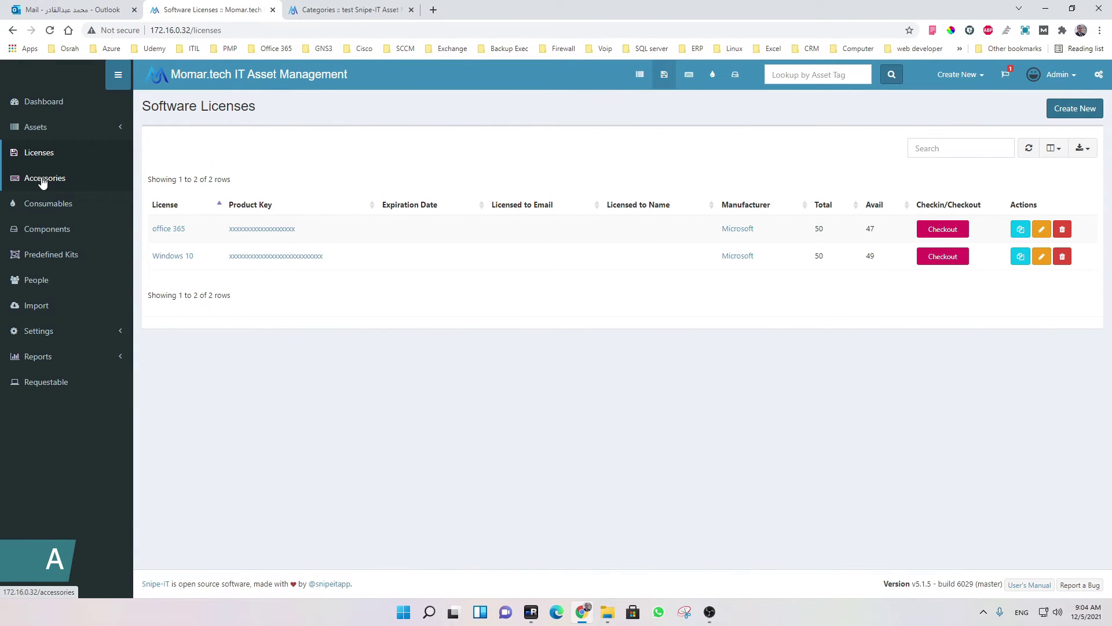
# Step: Open the Laptop Bag accessory for editing and examine its company choices and accessory name
pyautogui.click(43, 181)
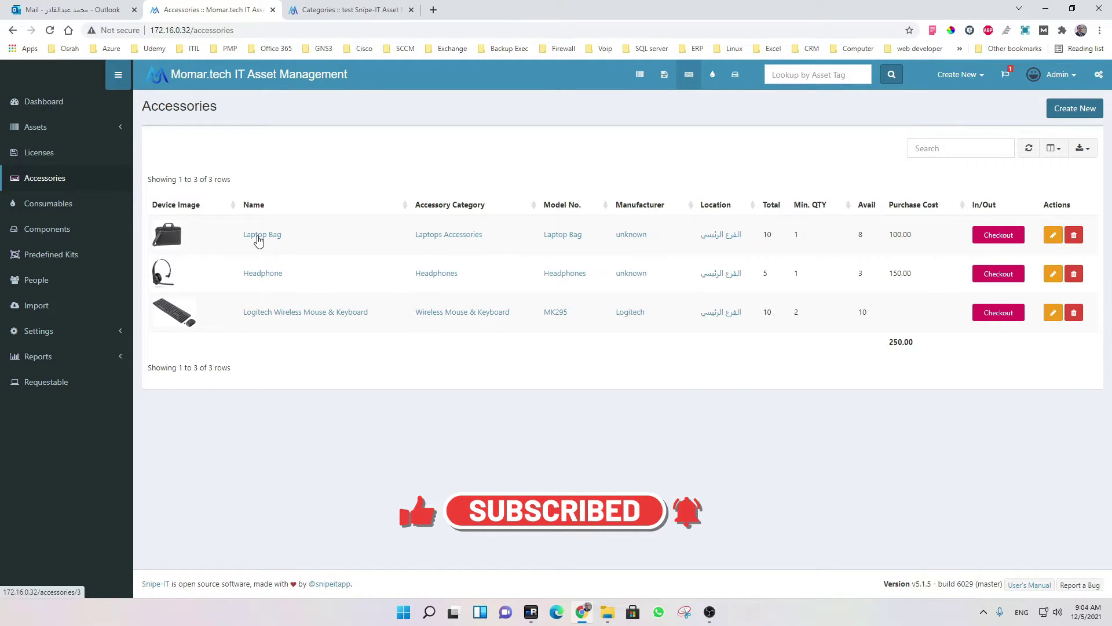
pyautogui.click(1054, 237)
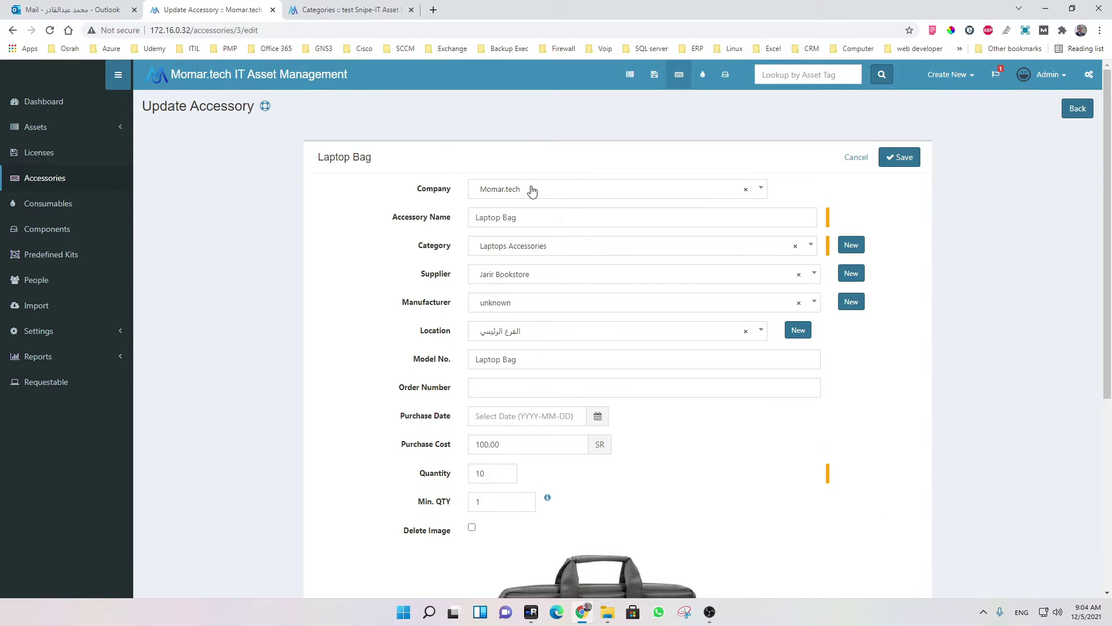
pyautogui.click(531, 191)
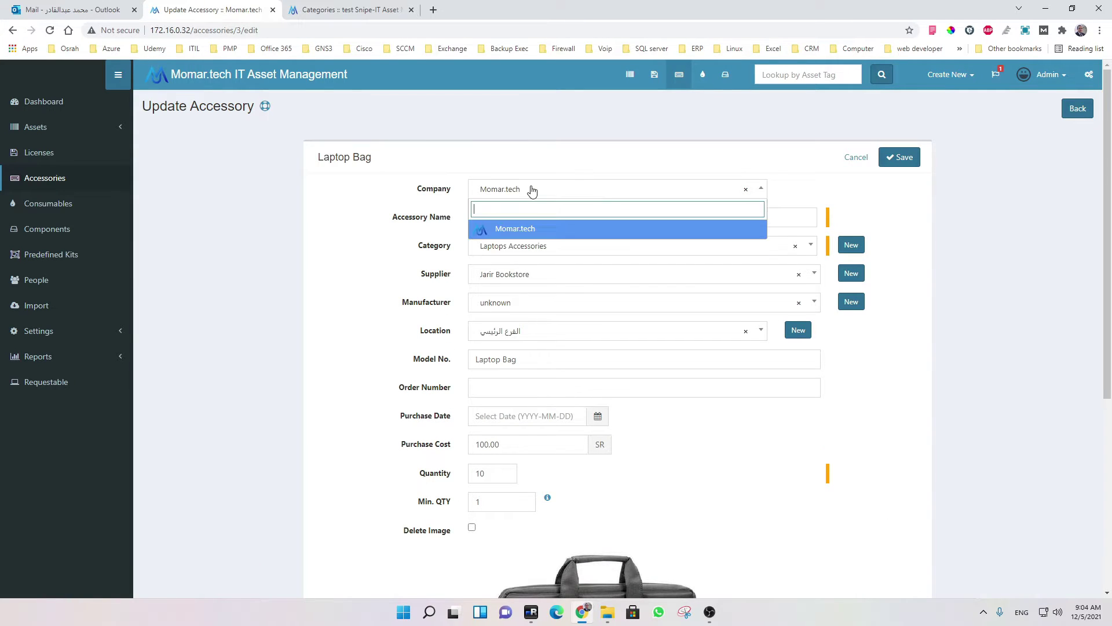
pyautogui.click(529, 227)
pyautogui.click(536, 218)
pyautogui.moveTo(536, 218); pyautogui.dragTo(462, 216)
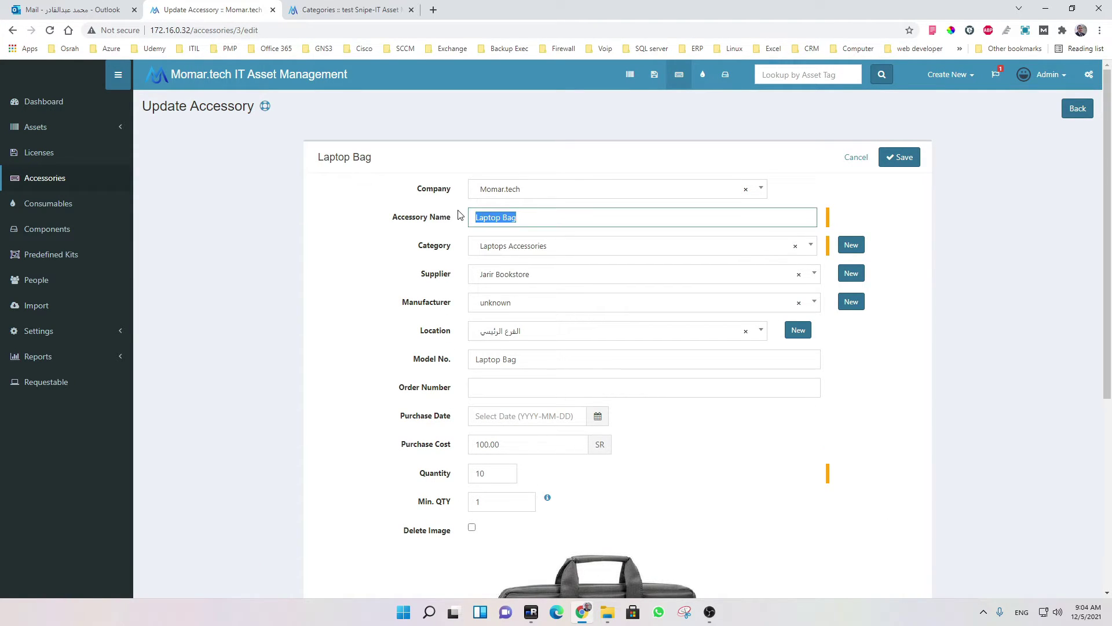
# Step: Examine the category, supplier, manufacturer and location choices of the Laptop Bag accessory
pyautogui.click(554, 251)
pyautogui.click(553, 250)
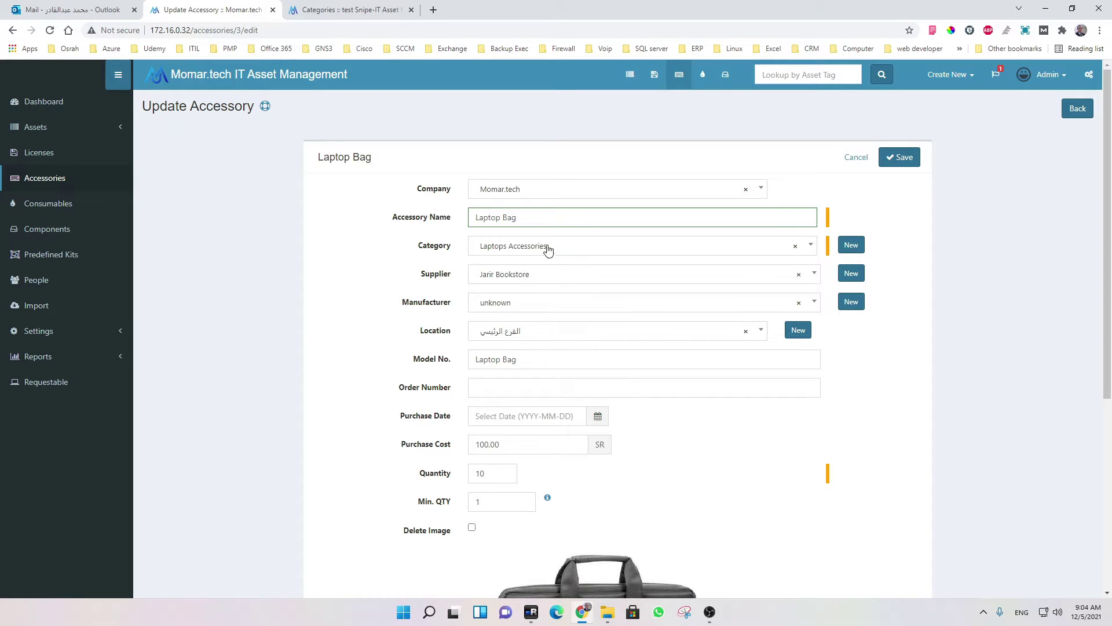
pyautogui.click(551, 279)
pyautogui.click(551, 280)
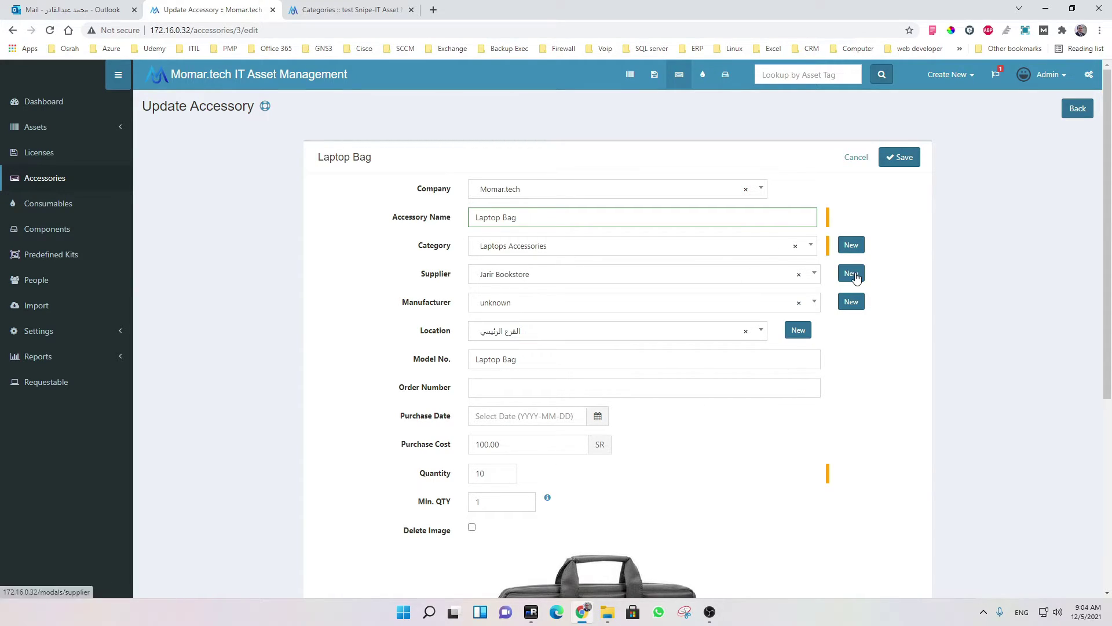
pyautogui.click(537, 303)
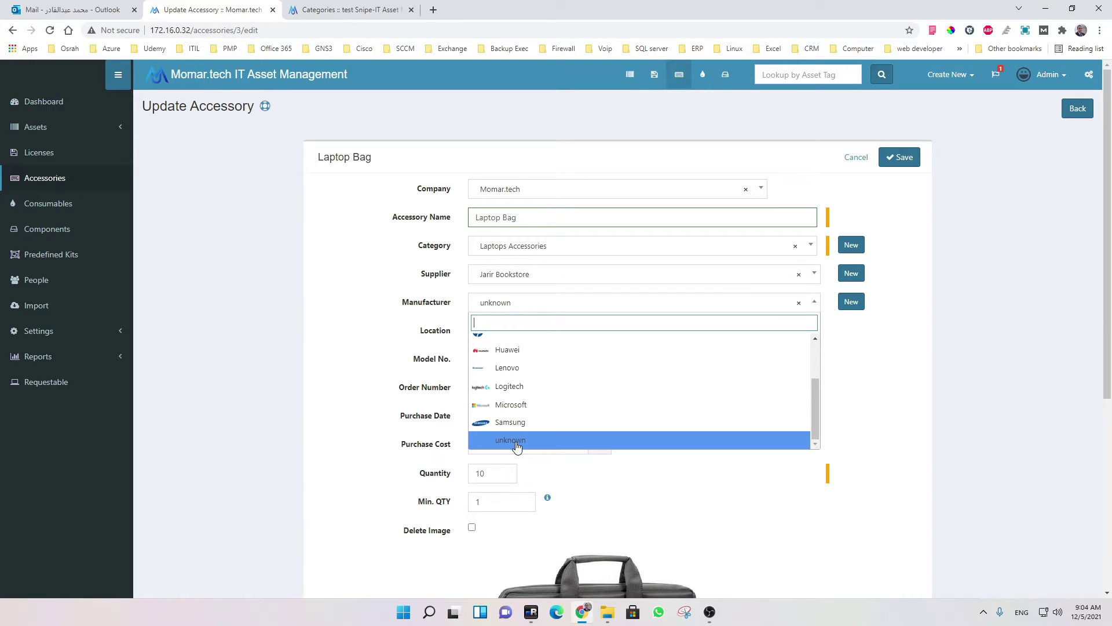
pyautogui.scroll(-1, 509, 390)
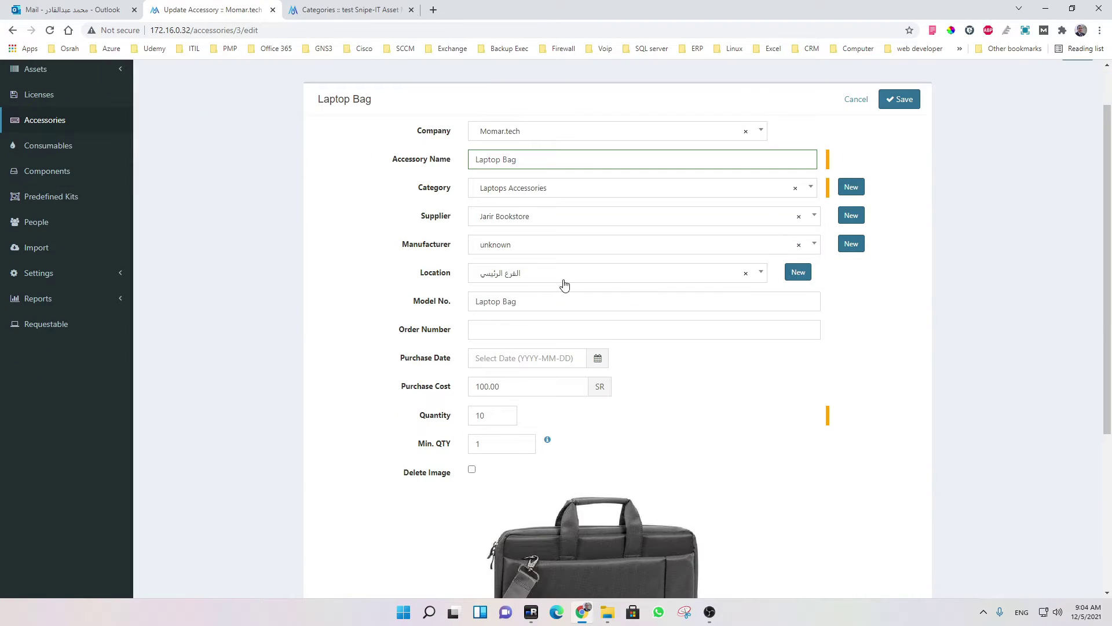
pyautogui.click(720, 277)
pyautogui.click(685, 278)
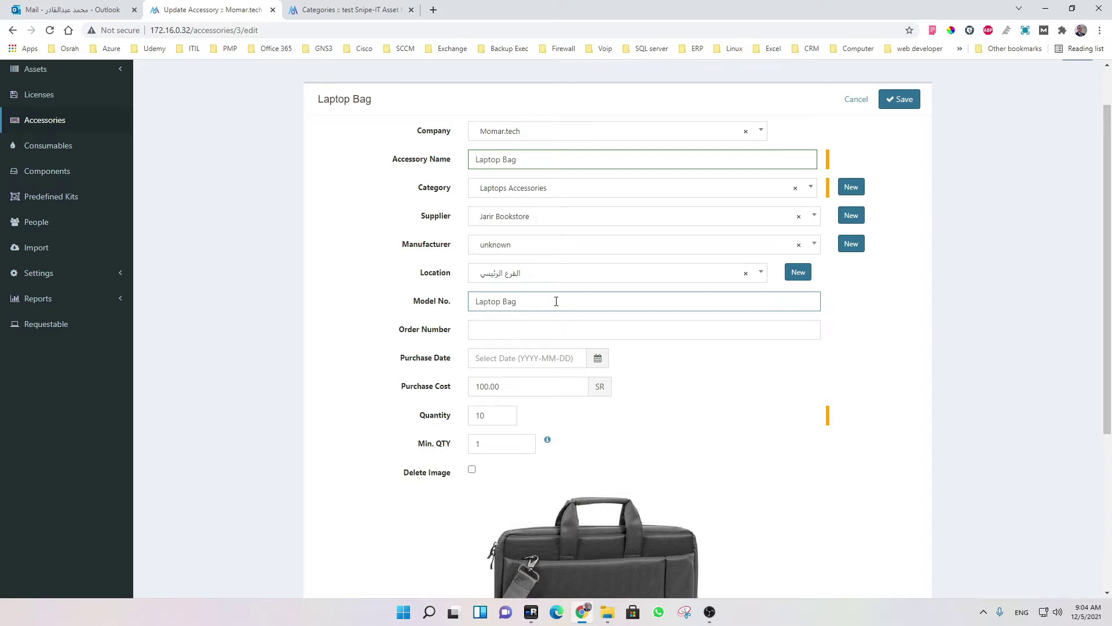
# Step: Examine the Laptop Bag's purchase cost, quantity, minimum quantity and image fields, and leave the form without saving
pyautogui.click(520, 386)
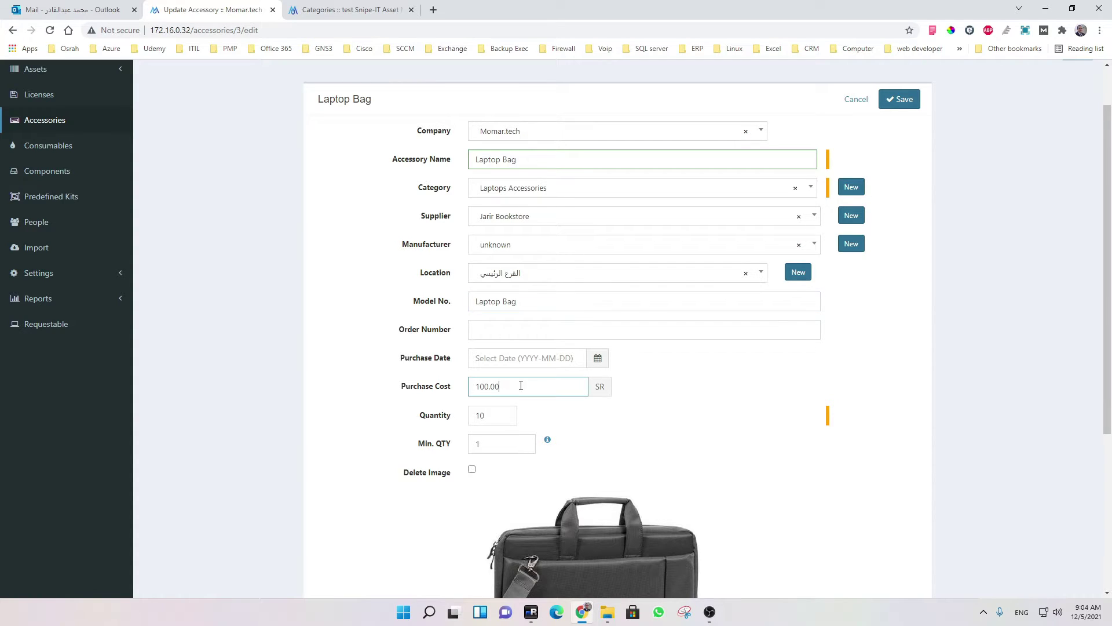
pyautogui.click(500, 422)
pyautogui.doubleClick(505, 444)
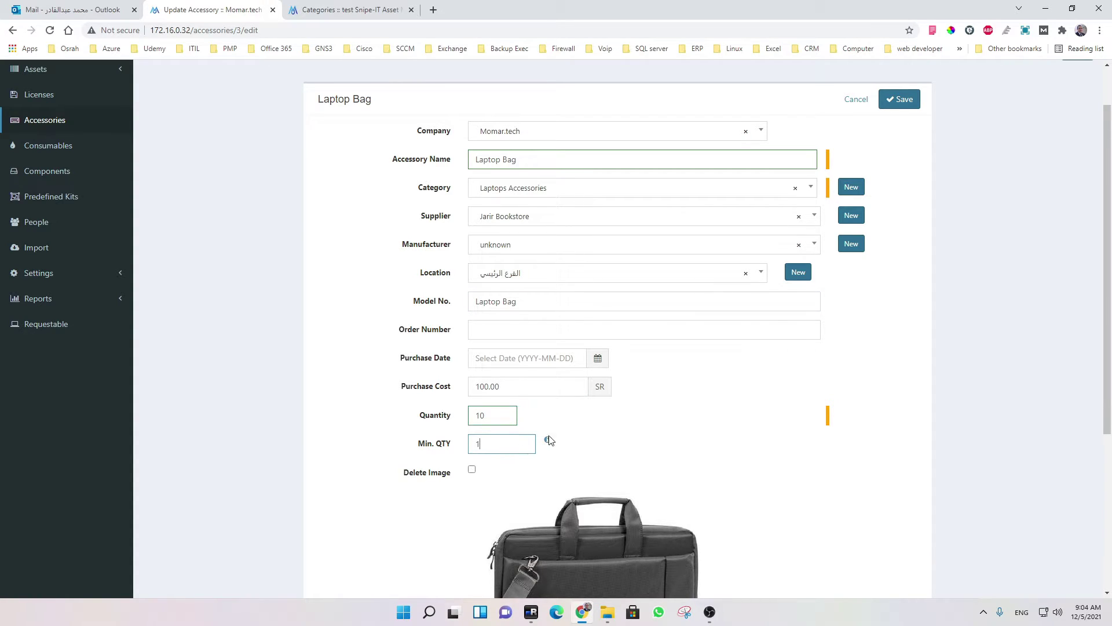
pyautogui.scroll(-2, 625, 427)
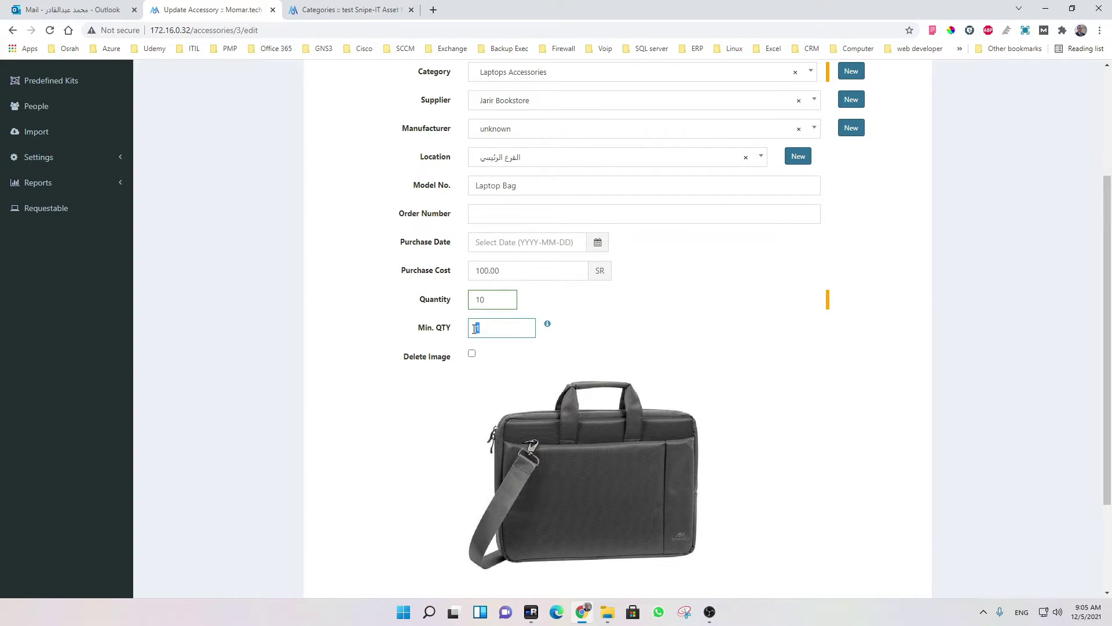
pyautogui.doubleClick(511, 299)
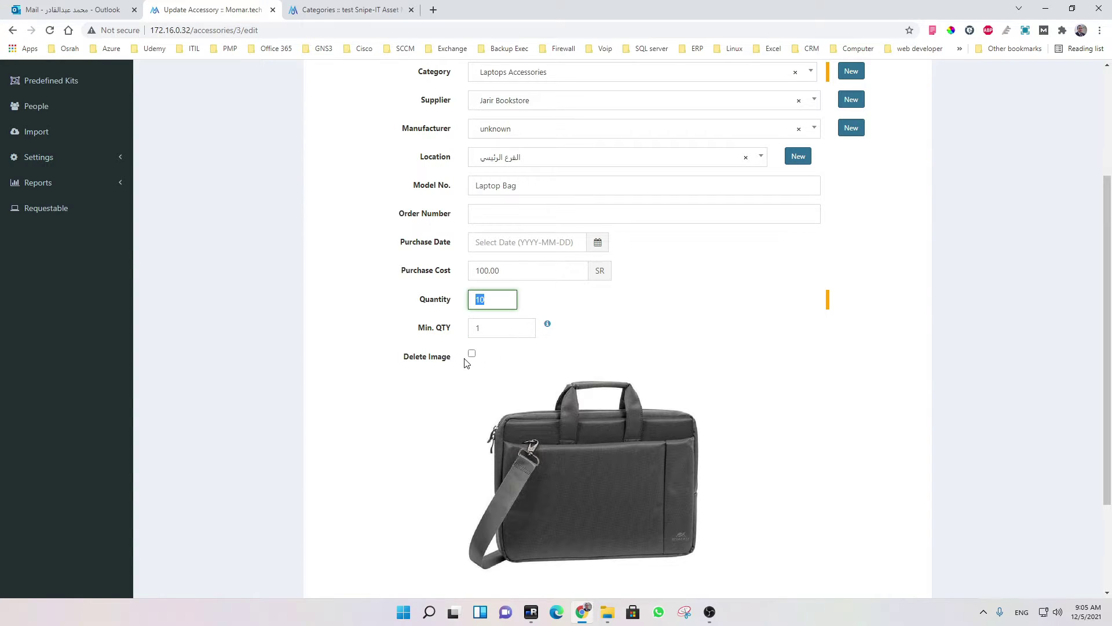
pyautogui.scroll(-3, 492, 371)
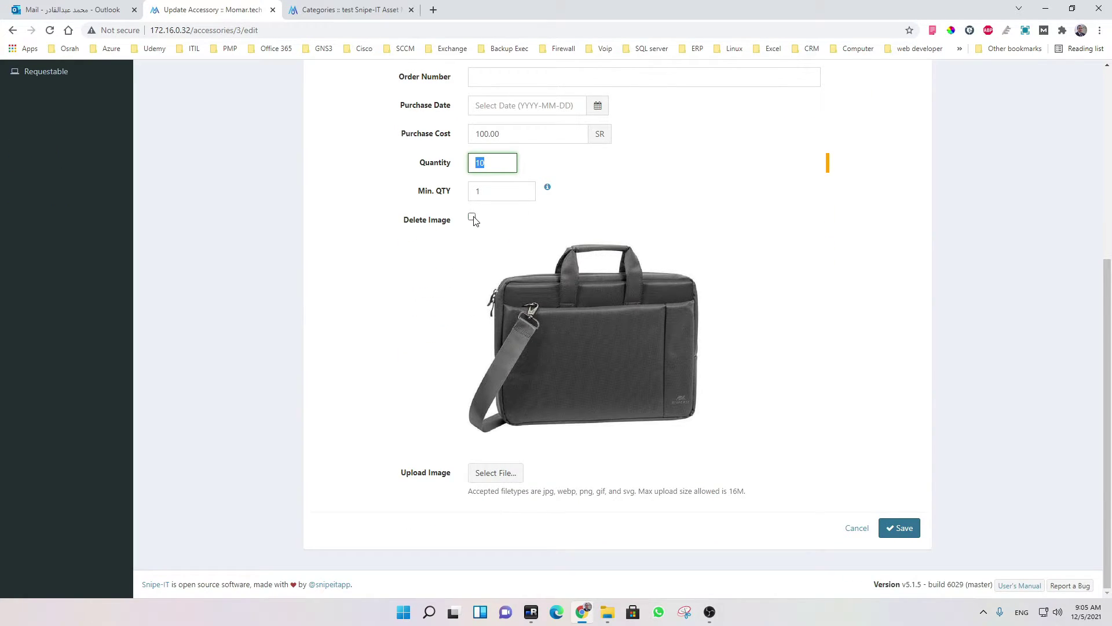
pyautogui.scroll(5, 822, 359)
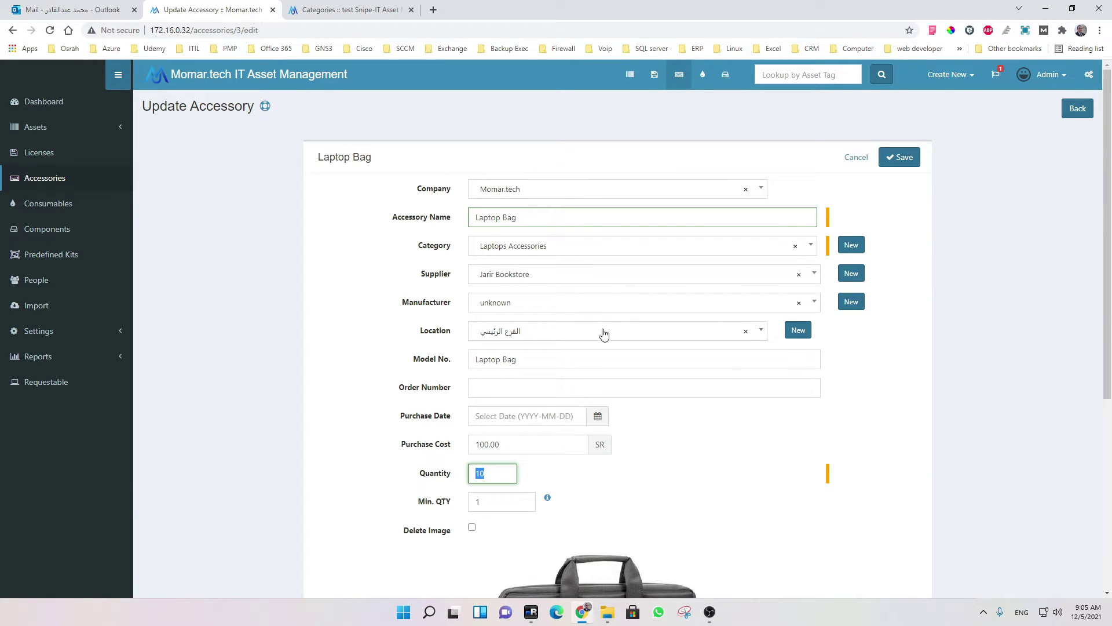
pyautogui.hotkey('alt', 'Left')
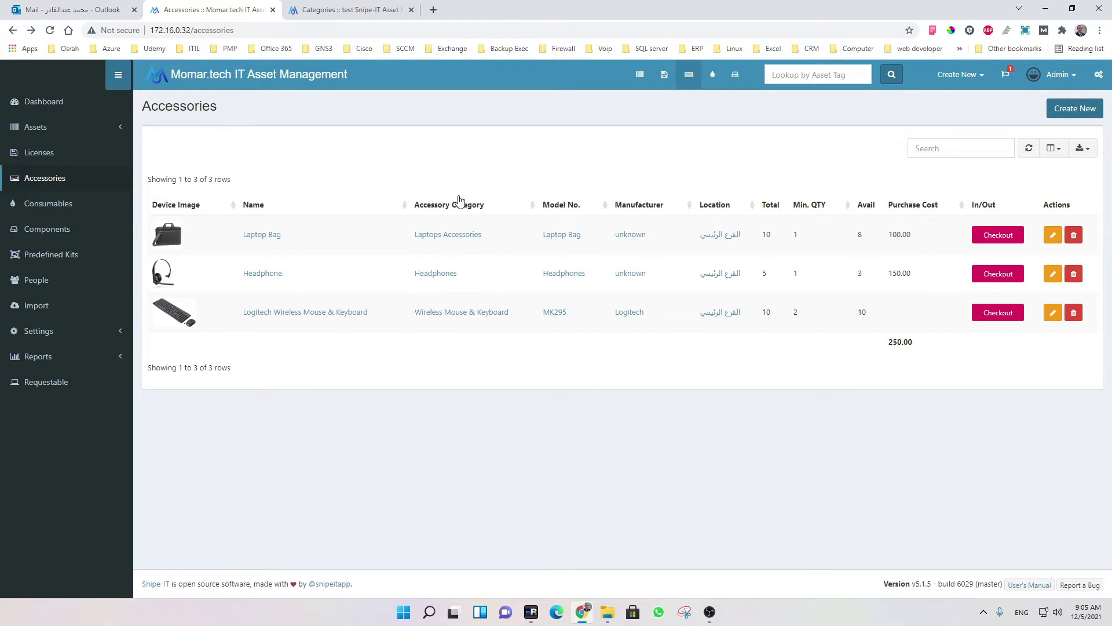
# Step: Compare the Laptop Bag's total, minimum and available quantities and cost, review its checked-out users, and return to the accessories list
pyautogui.doubleClick(761, 235)
pyautogui.click(802, 243)
pyautogui.doubleClick(860, 234)
pyautogui.moveTo(919, 236); pyautogui.dragTo(890, 233)
pyautogui.click(266, 237)
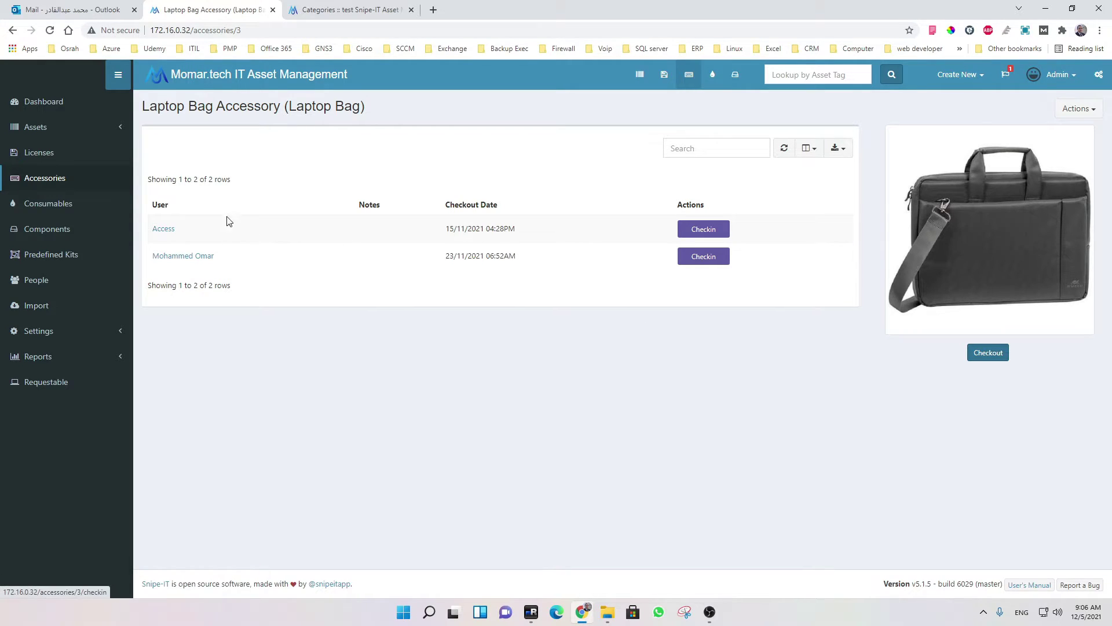
pyautogui.click(13, 30)
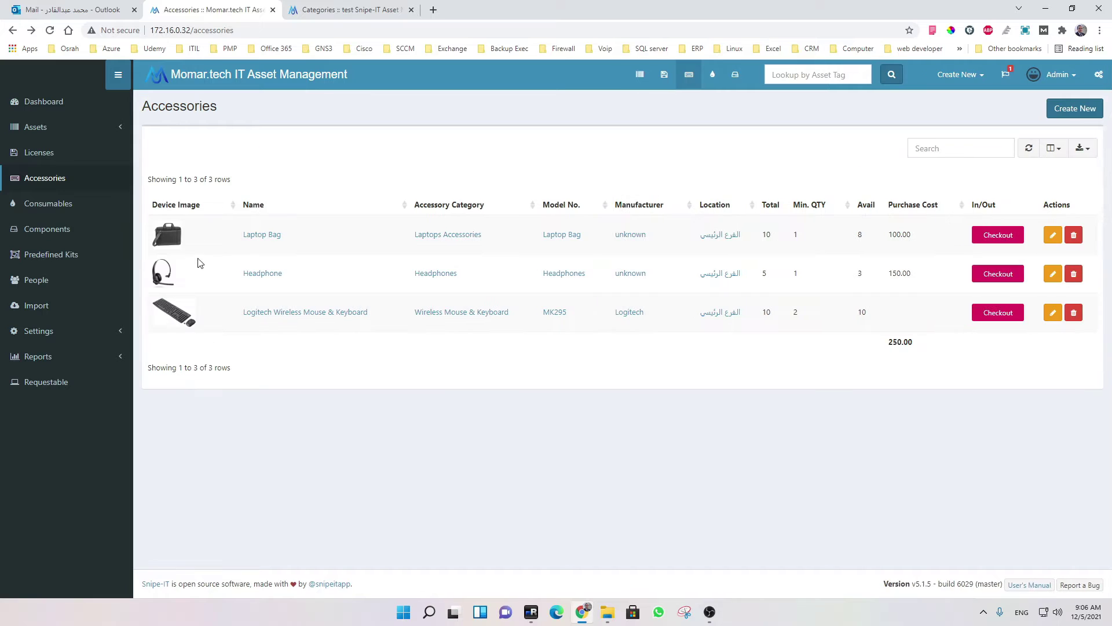
# Step: Review the Headphone's checked-out users, then inspect the Laptop Bag's checkout user choices without checking it out
pyautogui.click(262, 274)
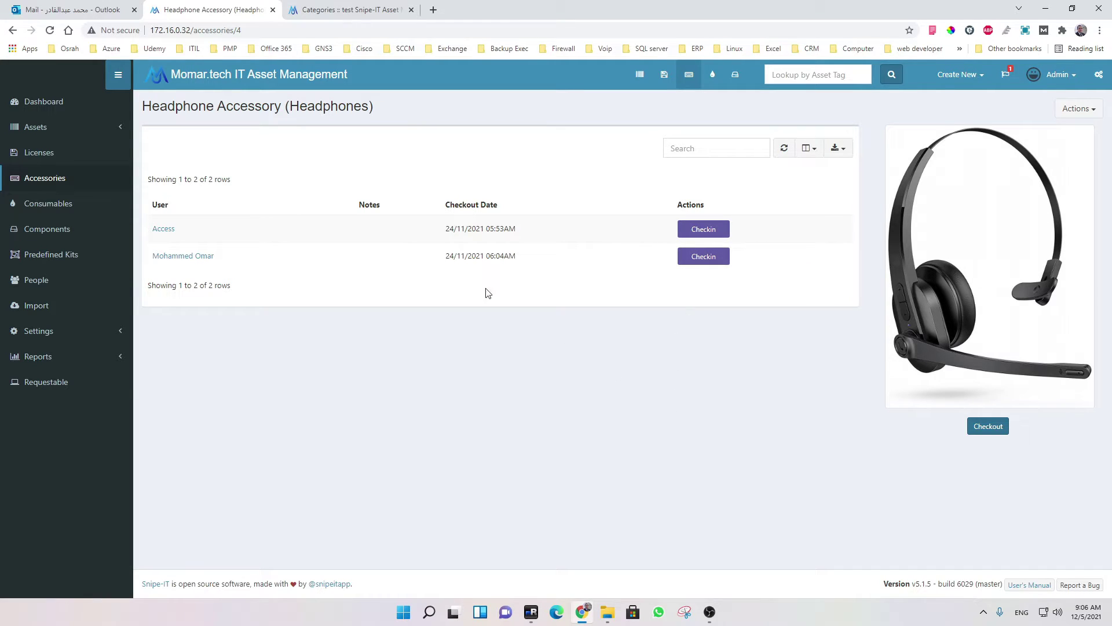
pyautogui.click(12, 30)
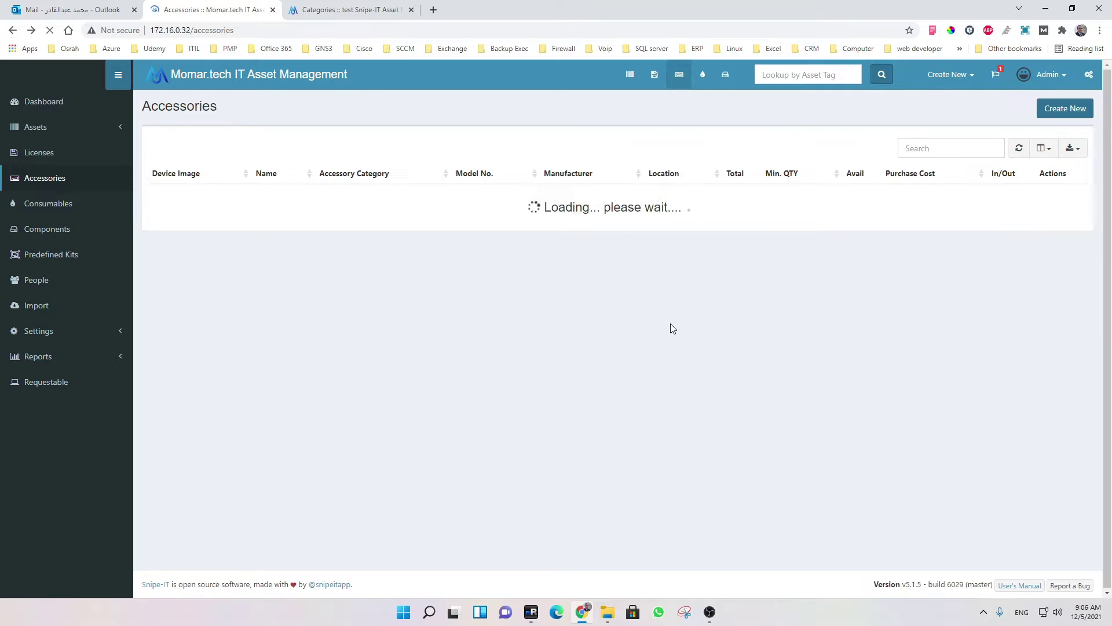
pyautogui.click(986, 238)
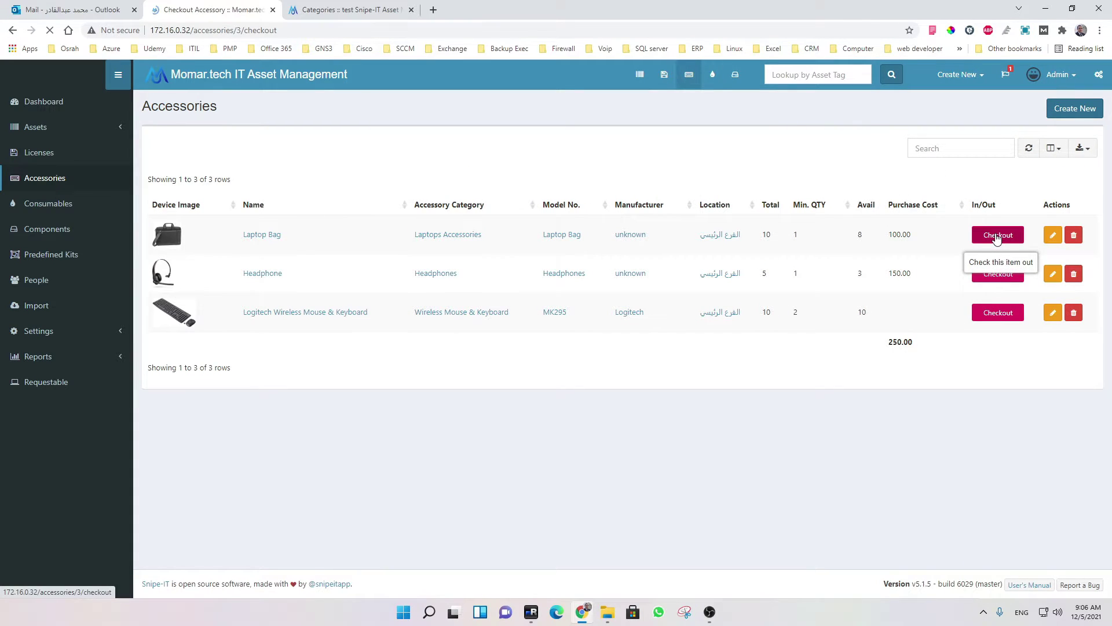
pyautogui.click(470, 230)
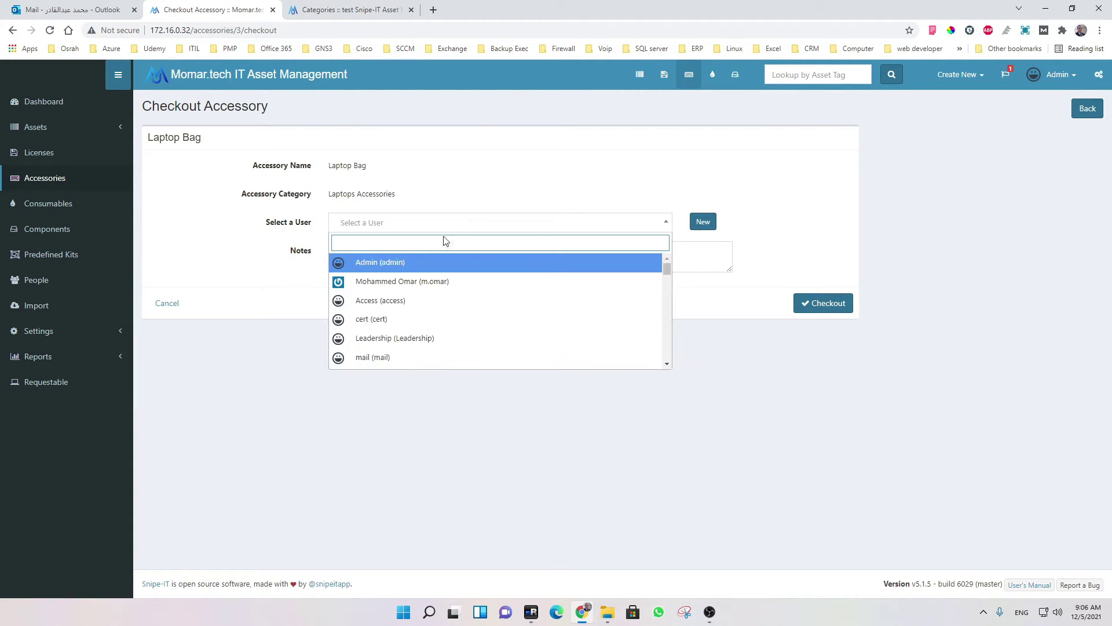
pyautogui.click(796, 213)
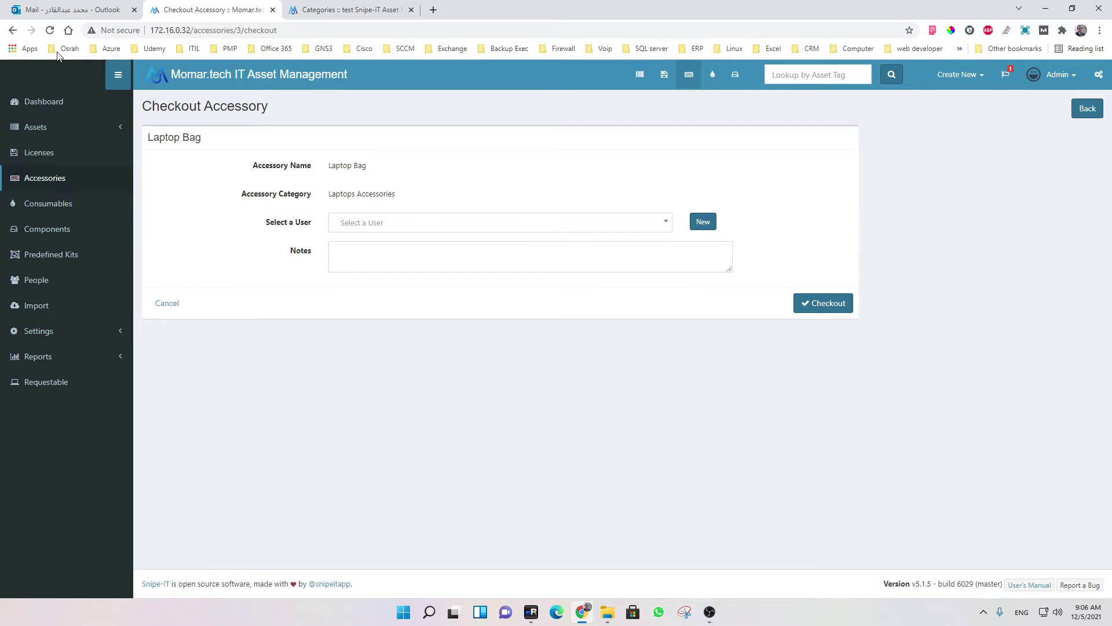
pyautogui.click(13, 30)
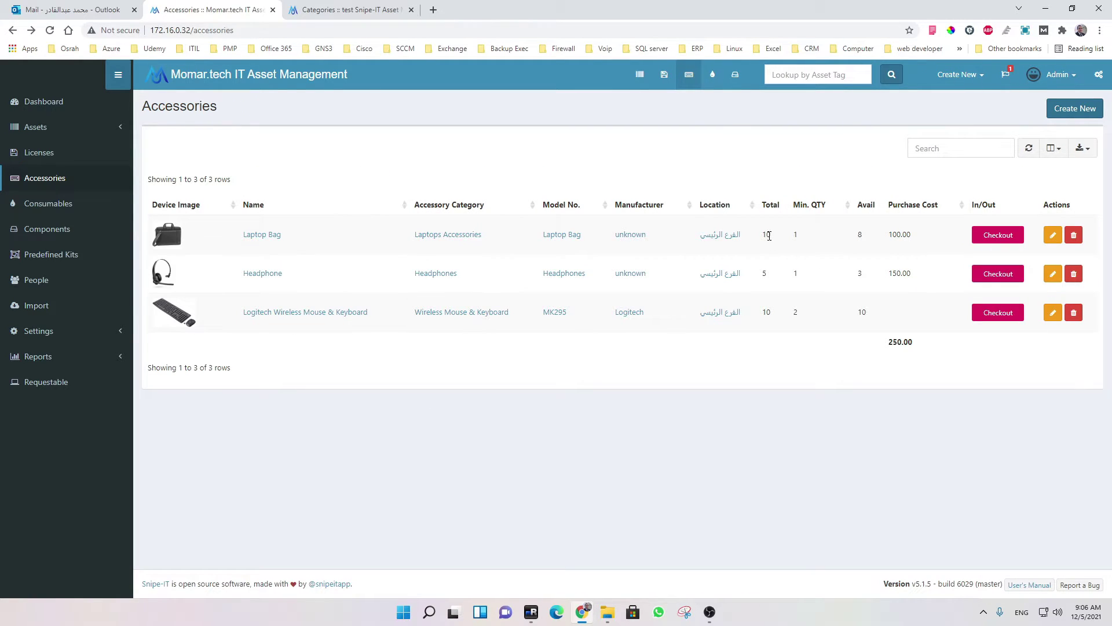
pyautogui.moveTo(856, 234); pyautogui.dragTo(864, 235)
# Step: Open the consumables list and review the HP 85A Laser Toner's checkout record and product details
pyautogui.click(55, 204)
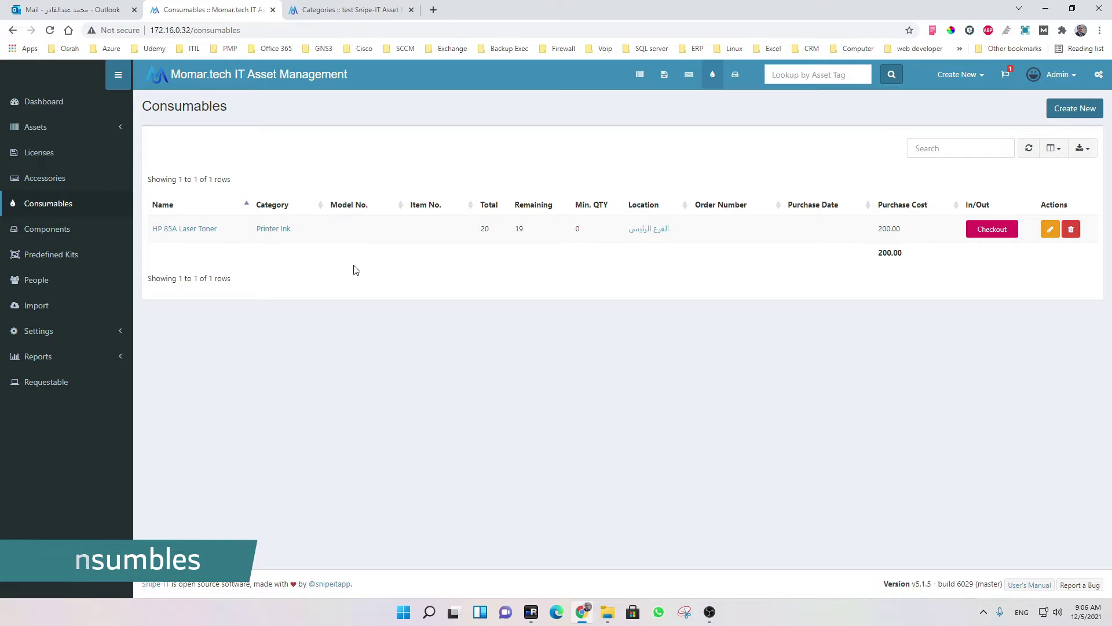
pyautogui.click(205, 230)
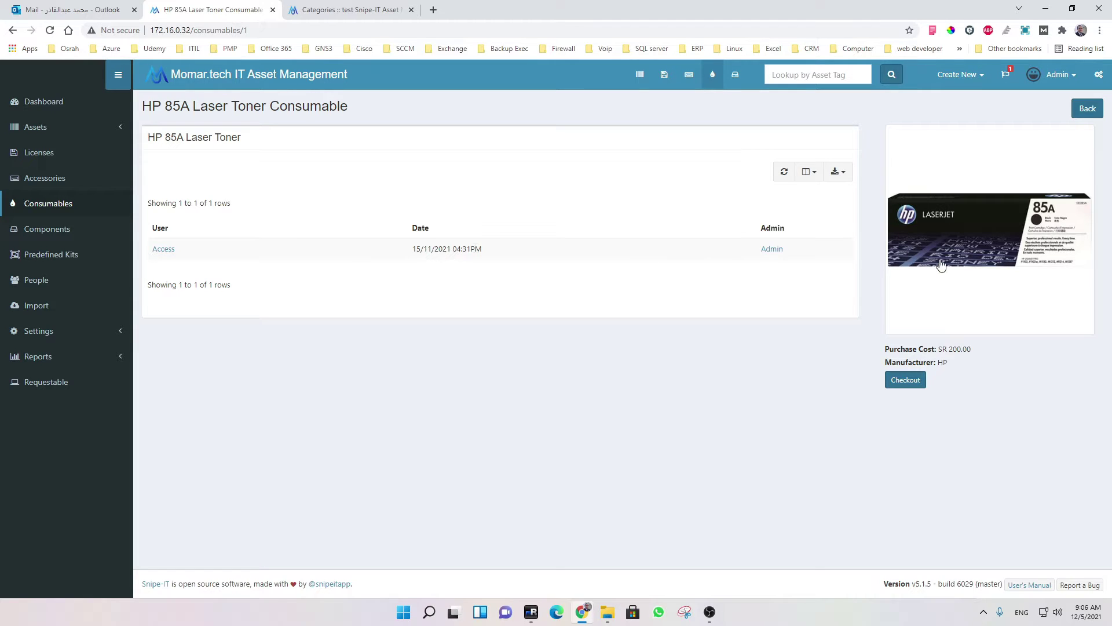
pyautogui.click(12, 30)
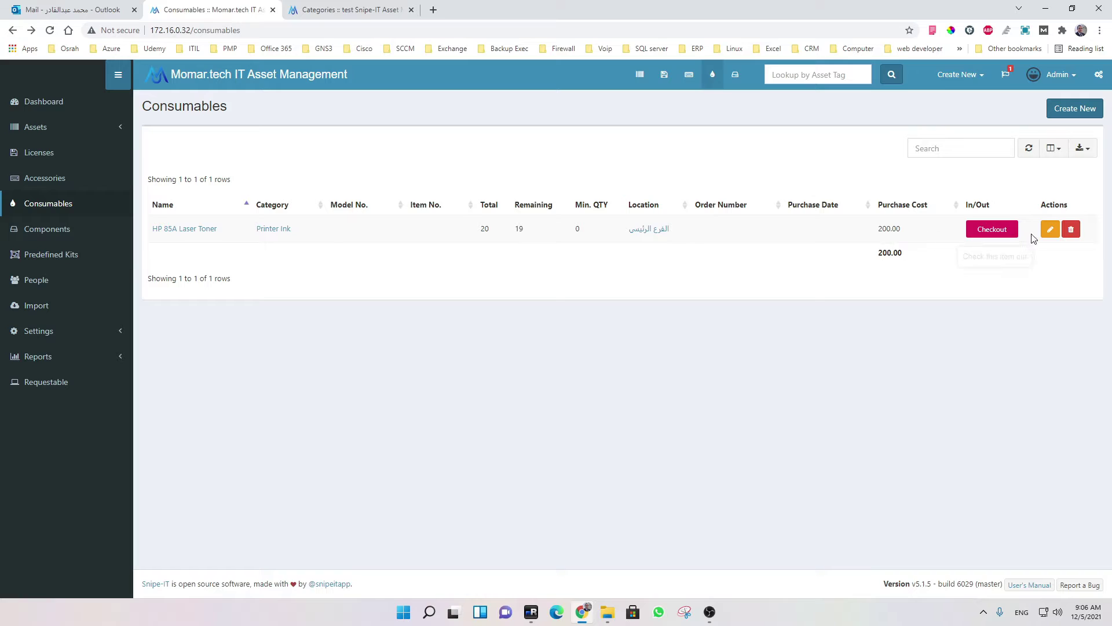
# Step: Open the HP 85A Laser Toner consumable for editing and examine its company, name and category fields
pyautogui.click(1051, 230)
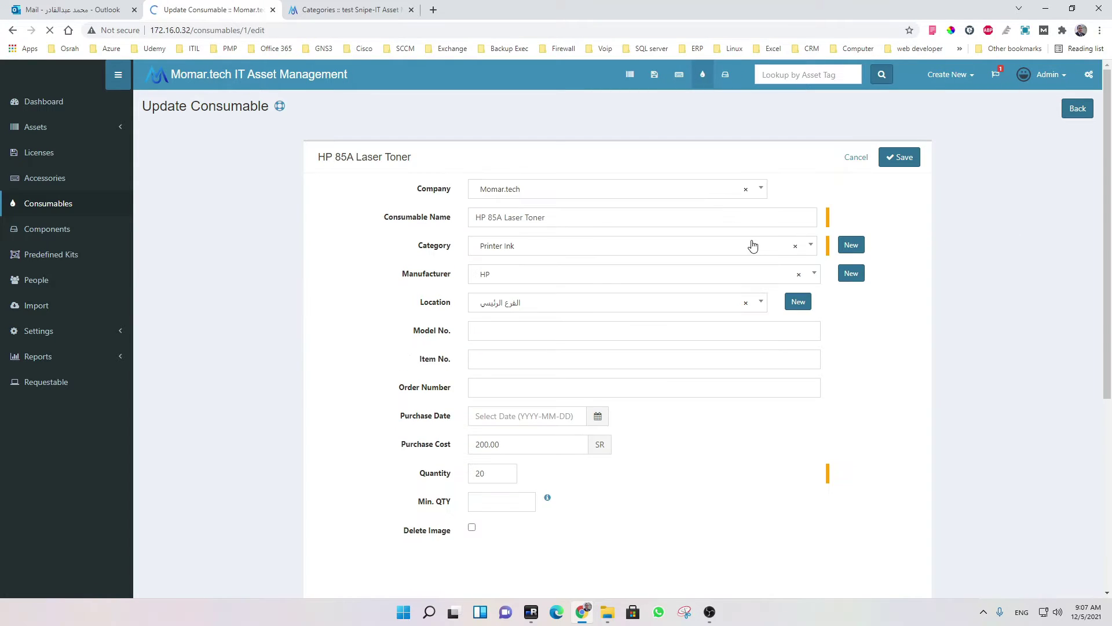
pyautogui.click(512, 191)
pyautogui.click(512, 191)
pyautogui.click(514, 216)
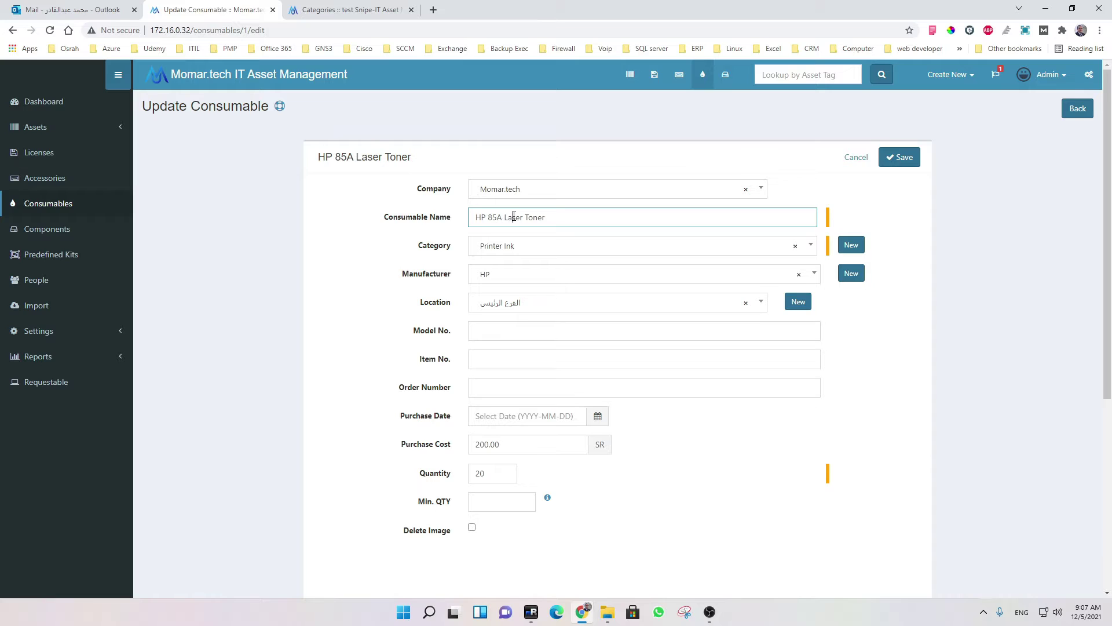
pyautogui.click(524, 248)
pyautogui.click(522, 247)
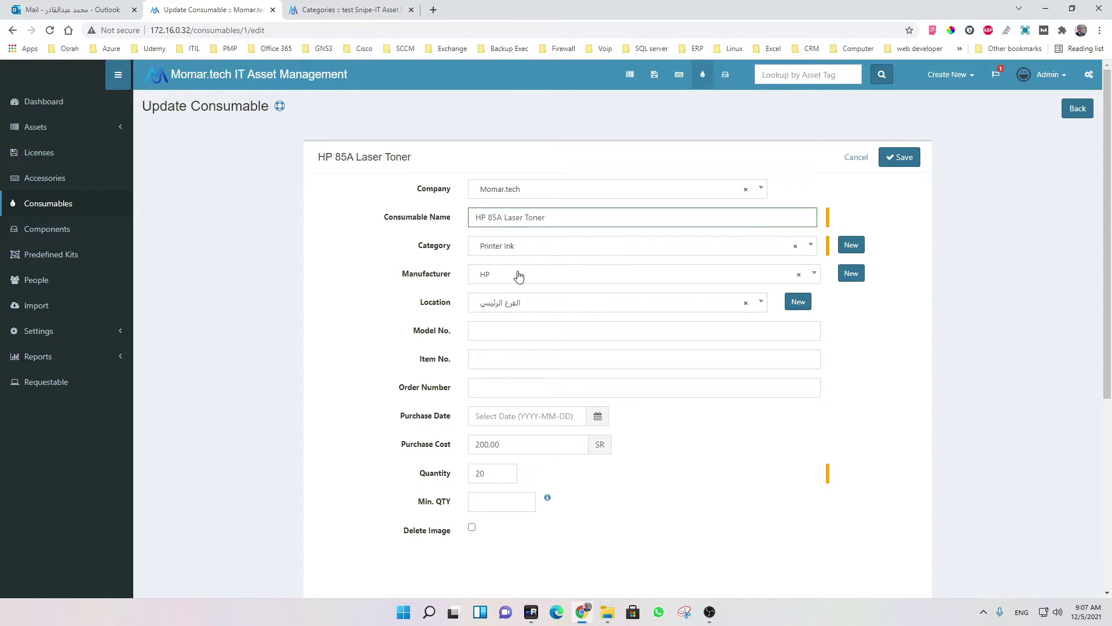
# Step: Set the HP 85A Laser Toner's minimum quantity to 2 and save the consumable
pyautogui.scroll(-2, 524, 311)
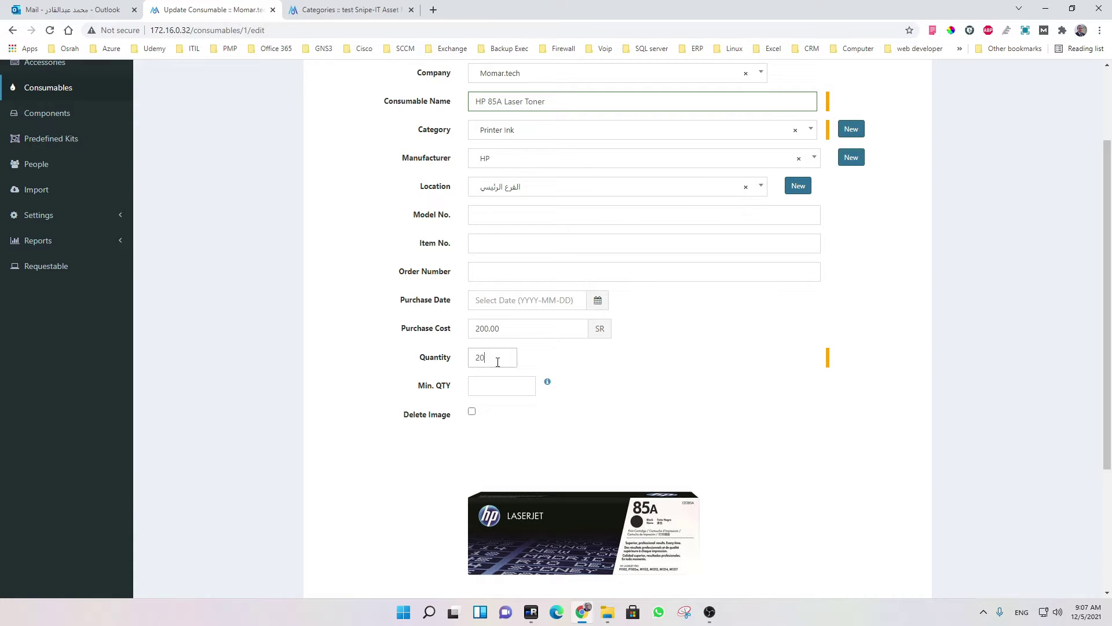
pyautogui.moveTo(496, 357); pyautogui.dragTo(470, 356)
pyautogui.click(497, 386)
pyautogui.scroll(3, 596, 423)
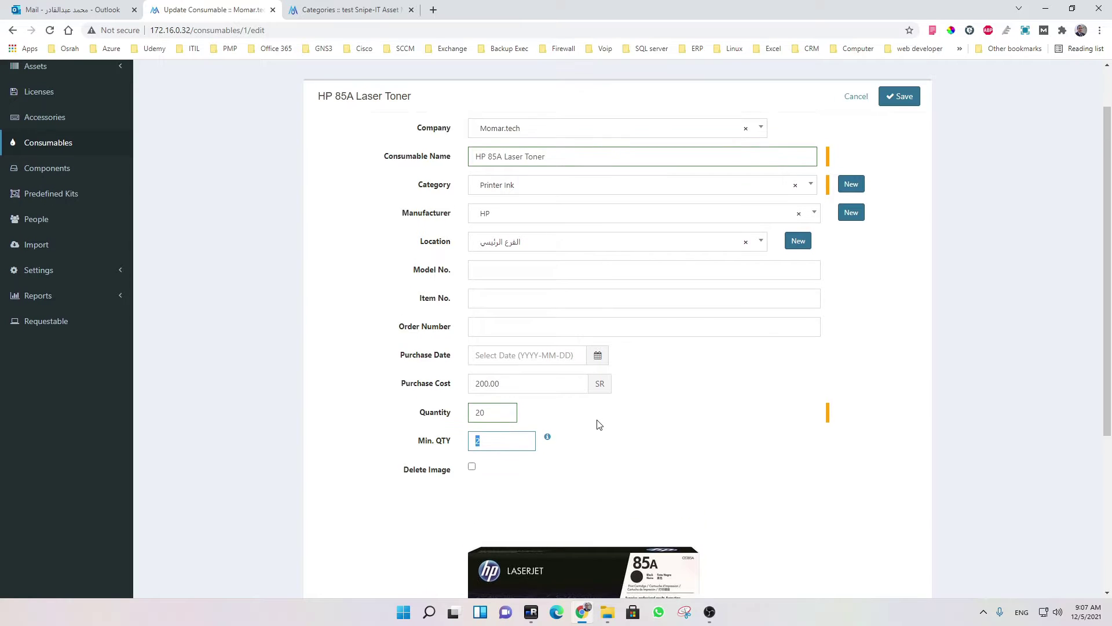
pyautogui.scroll(-5, 637, 365)
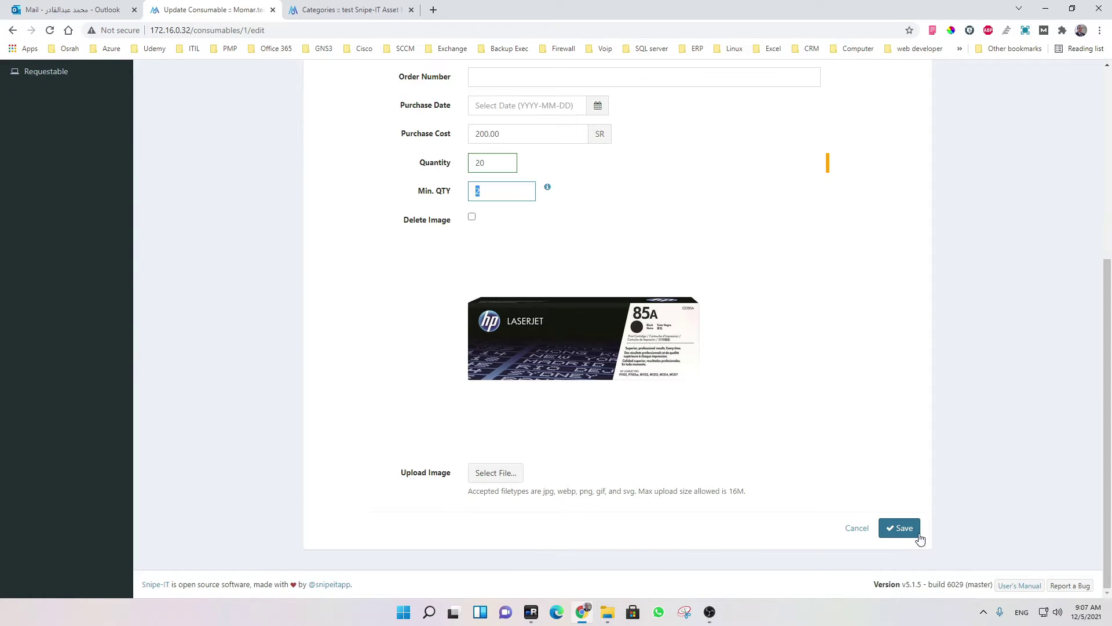
pyautogui.click(903, 543)
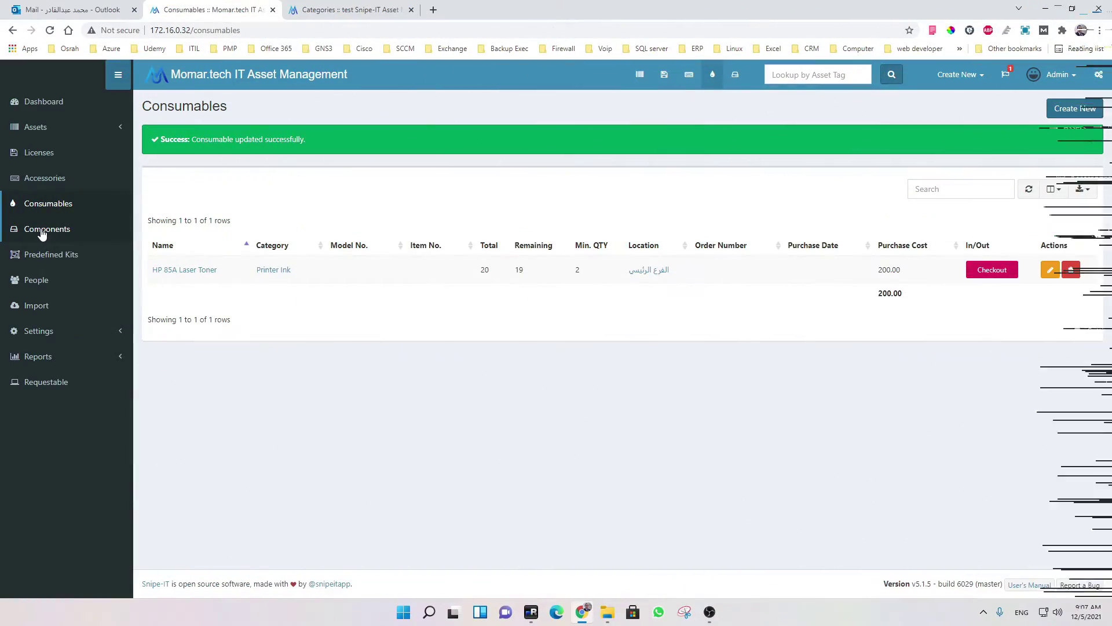
# Step: Compare the components list with the assets list and review which assets hold the MonitorLED 24 Inch - Dell component
pyautogui.click(42, 231)
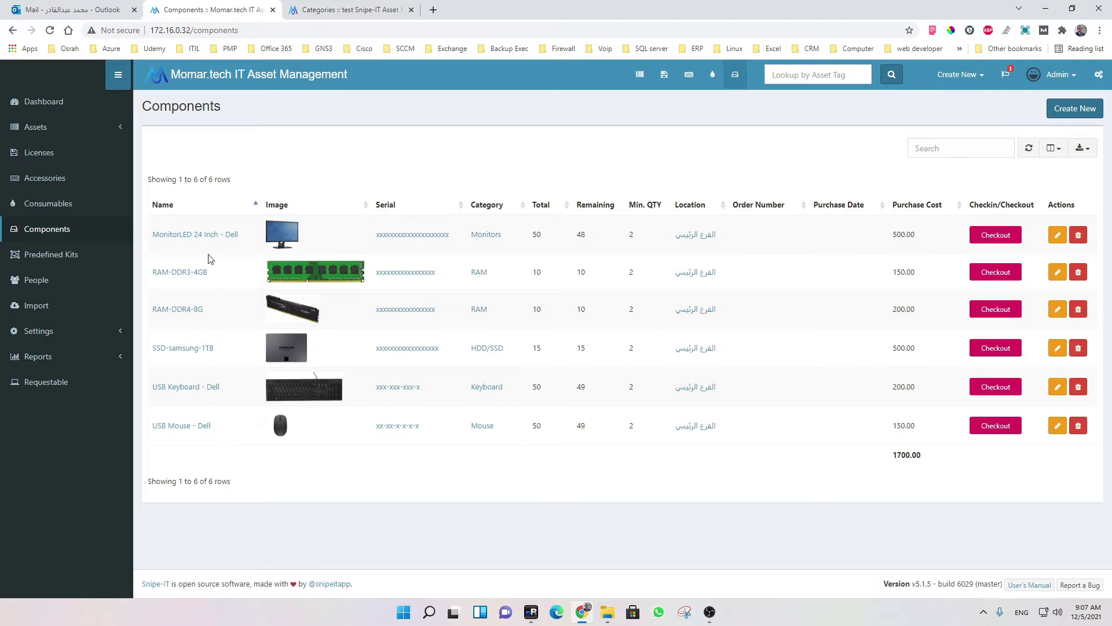
pyautogui.click(42, 130)
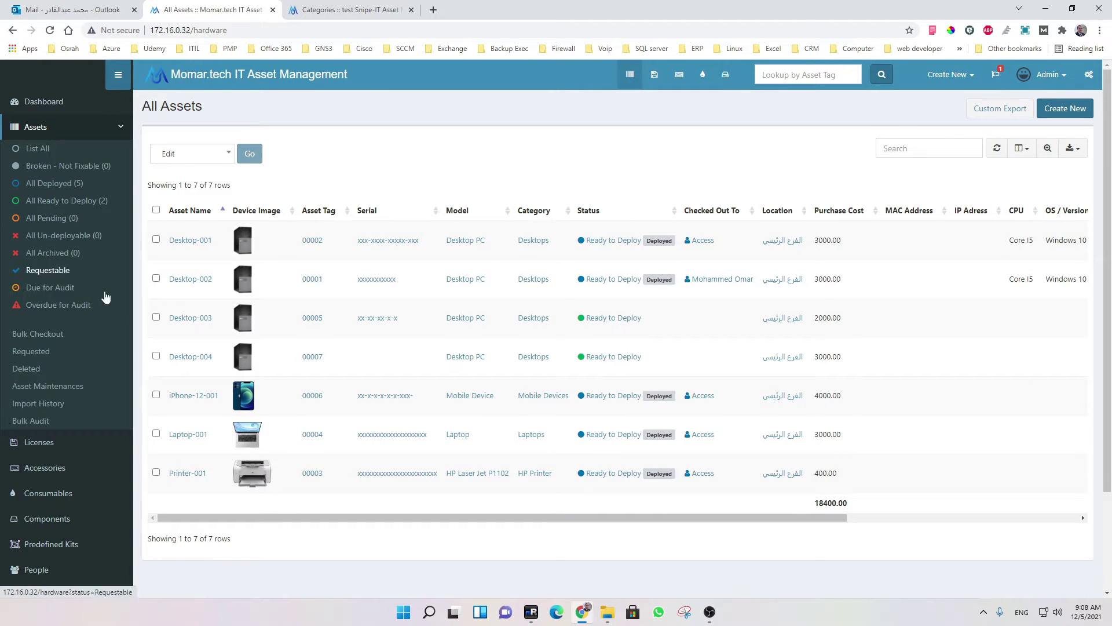
pyautogui.click(47, 519)
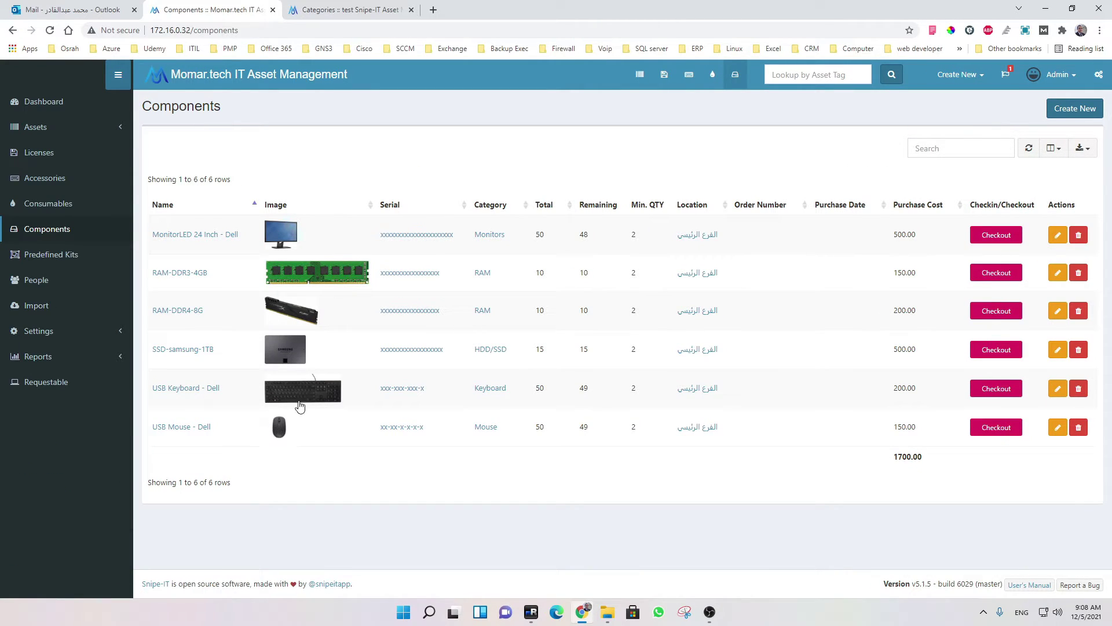
pyautogui.click(191, 237)
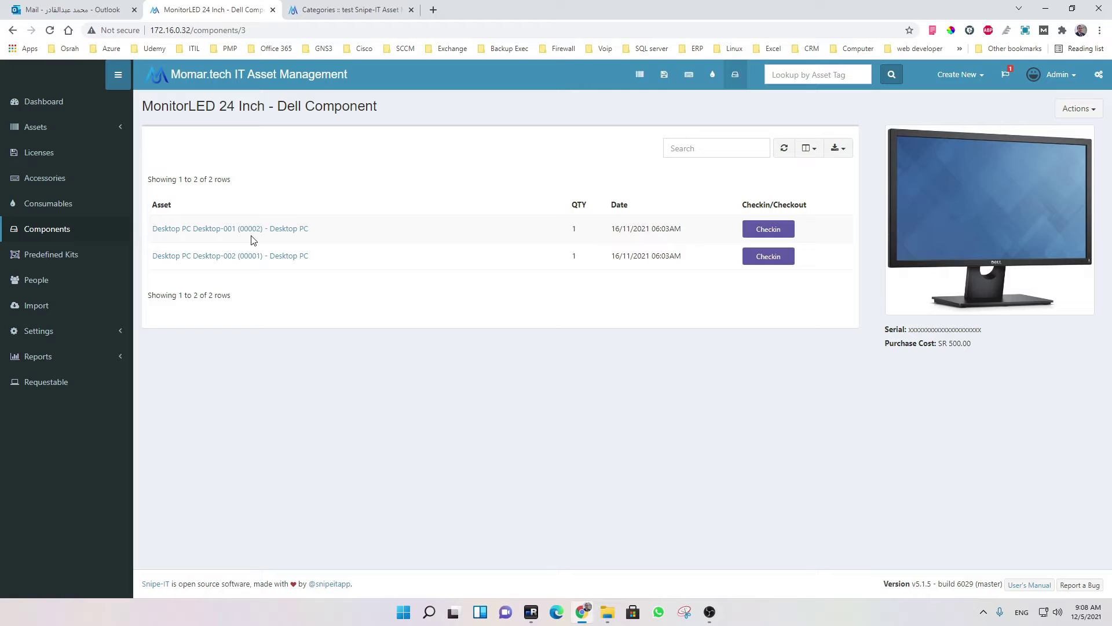
pyautogui.click(12, 30)
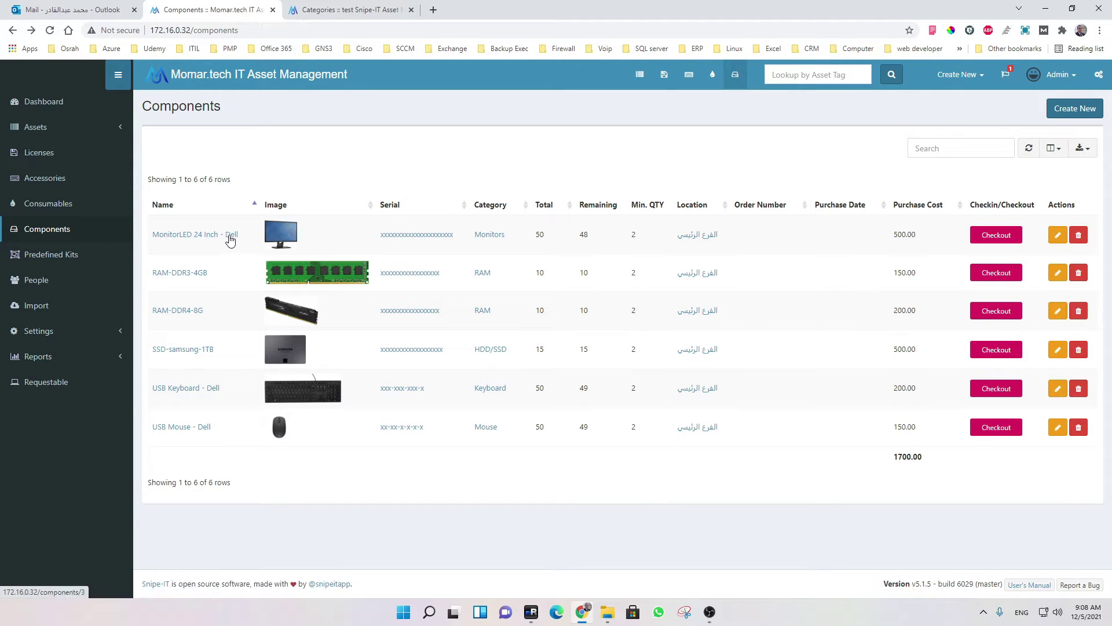
# Step: Examine the MonitorLED 24 Inch - Dell's edit form from its name, category and quantities to its image, and leave without saving
pyautogui.click(1060, 235)
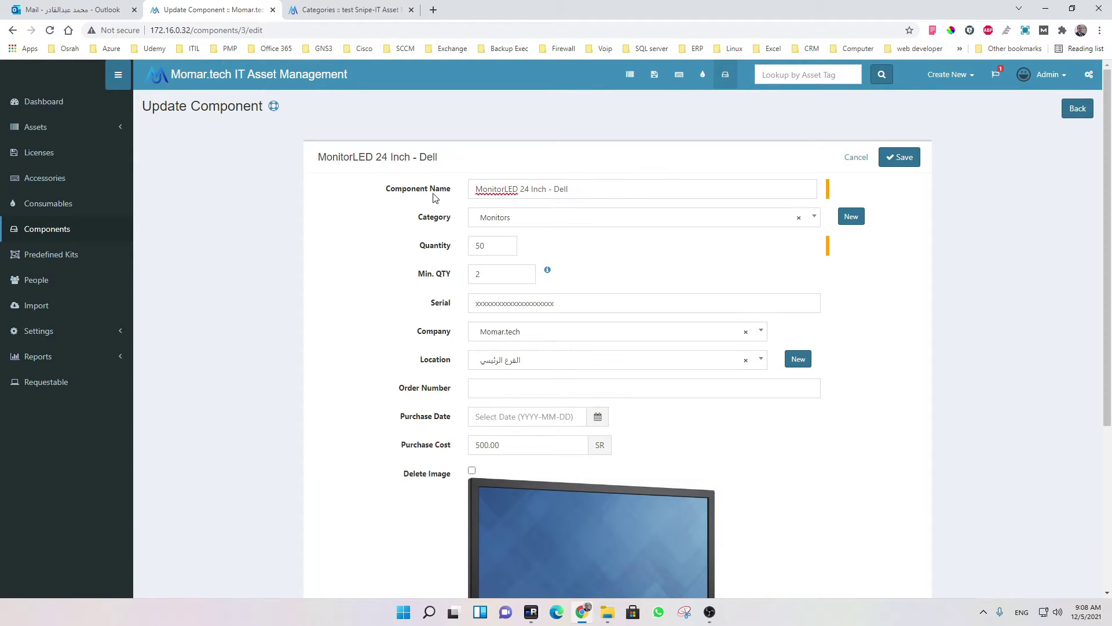
pyautogui.click(601, 190)
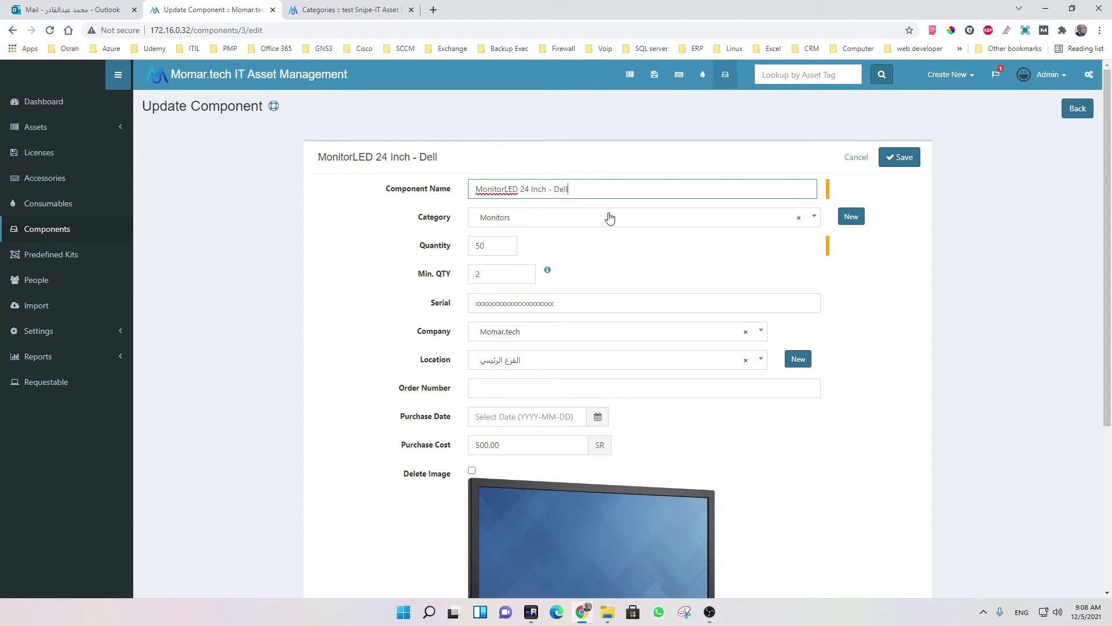
pyautogui.click(534, 219)
pyautogui.click(534, 220)
pyautogui.press('Tab')
pyautogui.press('Tab')
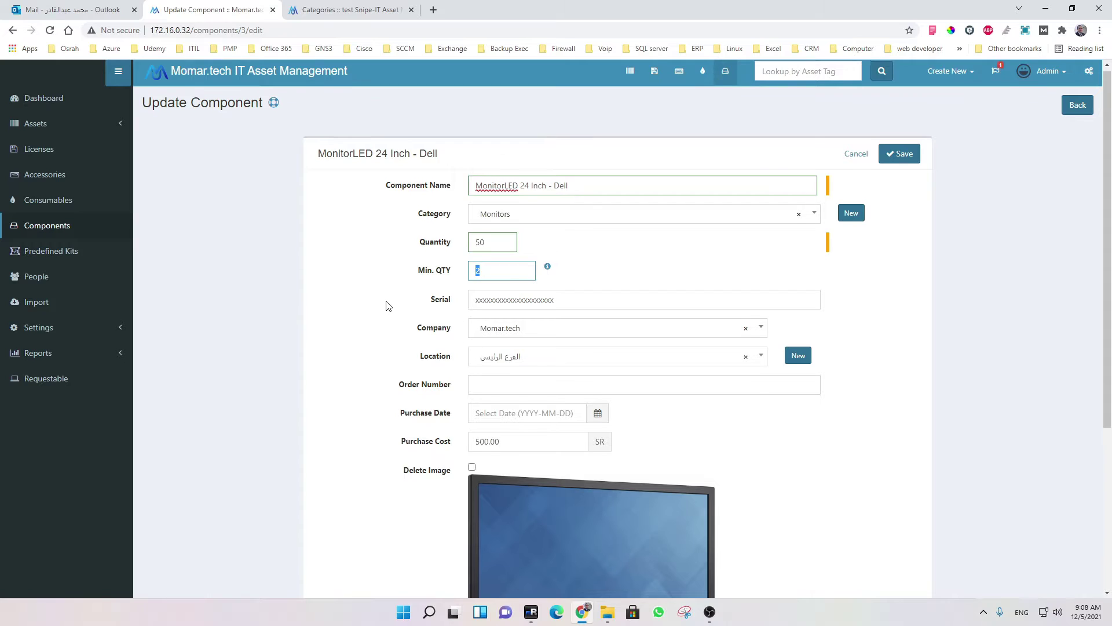
pyautogui.scroll(-2, 529, 359)
pyautogui.scroll(-2, 528, 347)
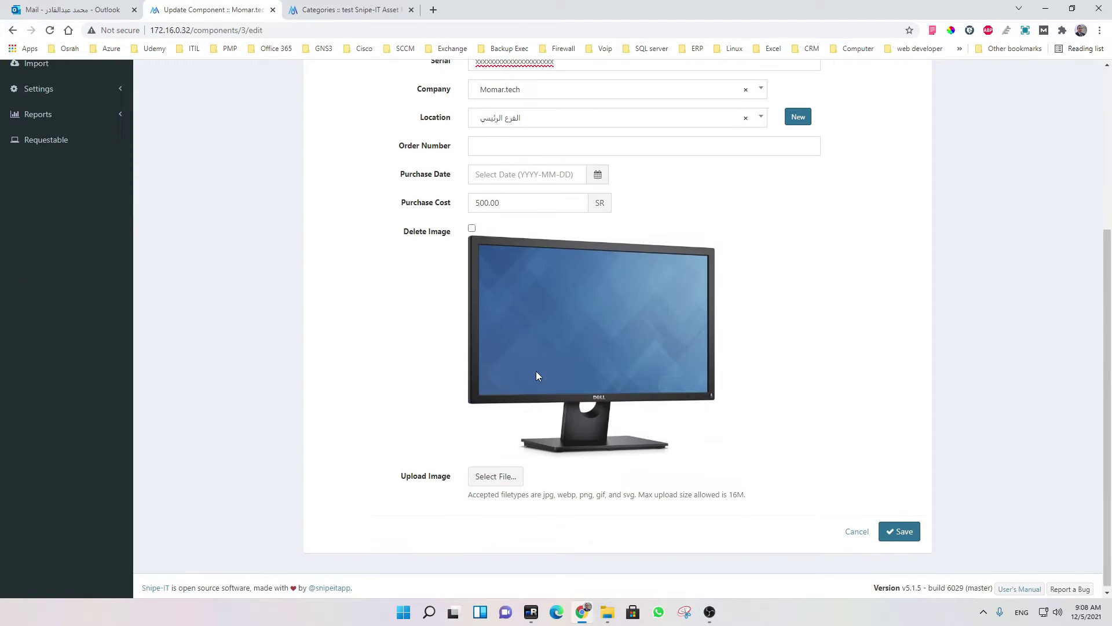
pyautogui.scroll(4, 557, 354)
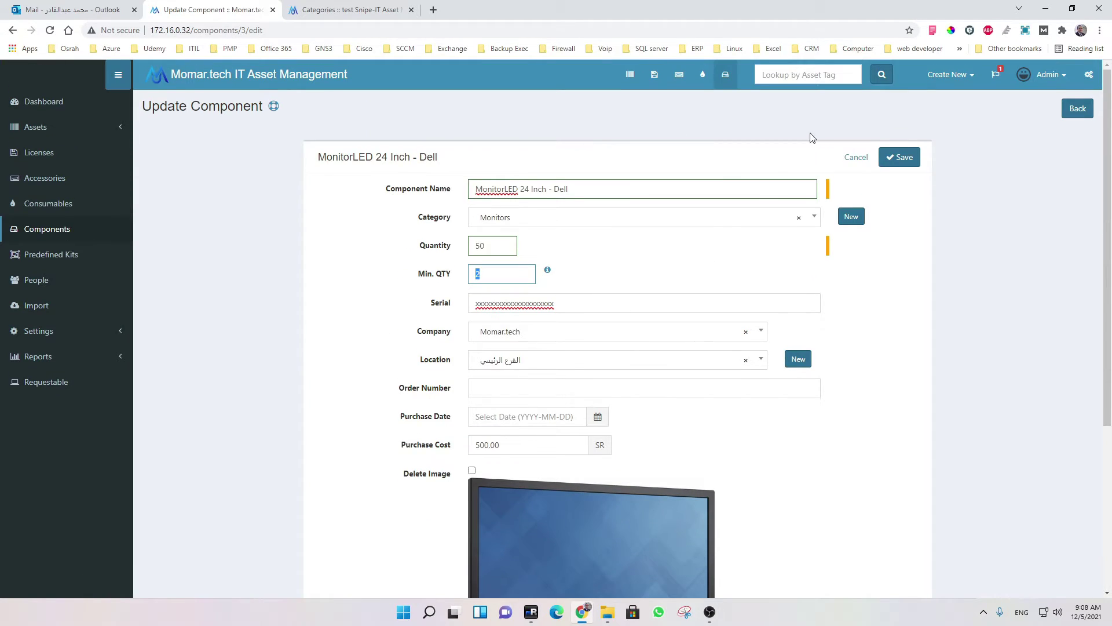
pyautogui.click(13, 30)
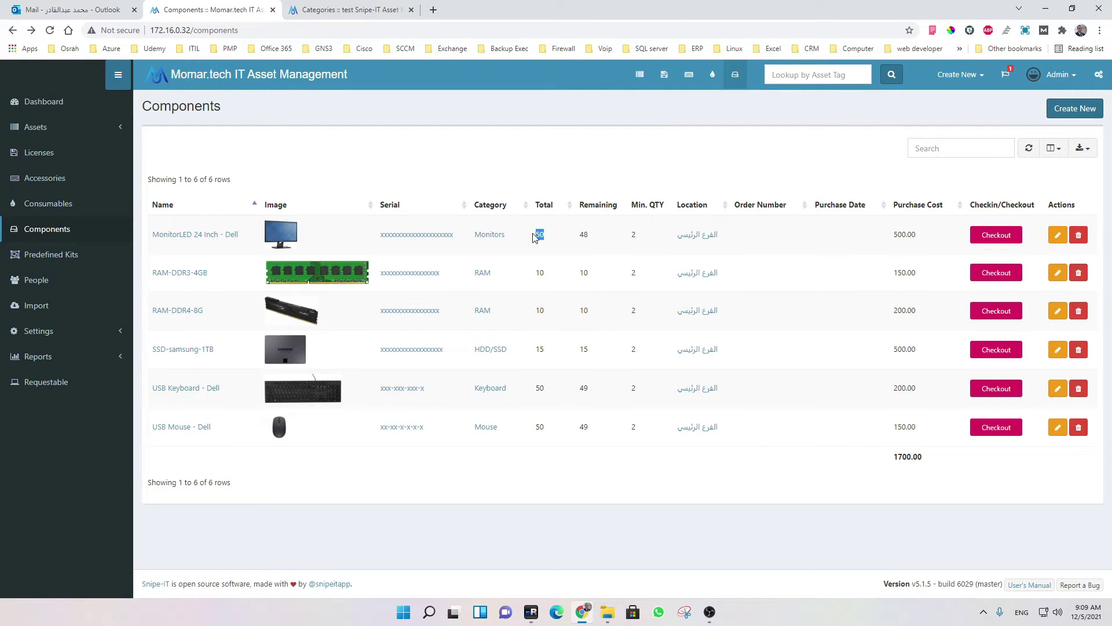
# Step: Check the MonitorLED 24 Inch - Dell's remaining quantity and check out 1 unit to the Desktop-003 asset
pyautogui.click(599, 235)
pyautogui.doubleClick(584, 235)
pyautogui.click(996, 234)
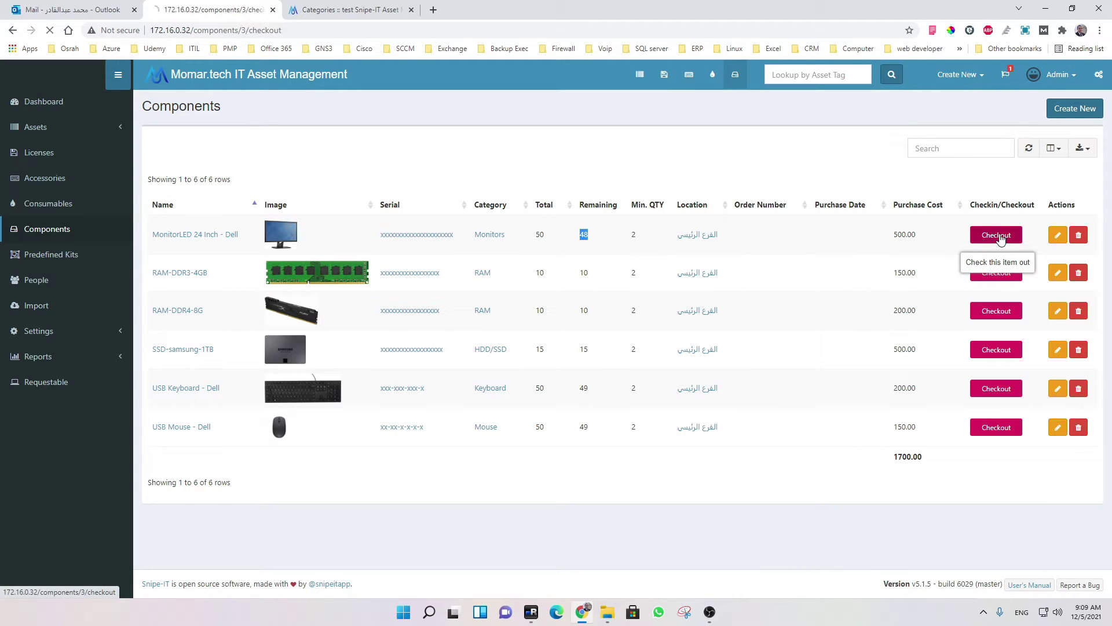
pyautogui.click(417, 197)
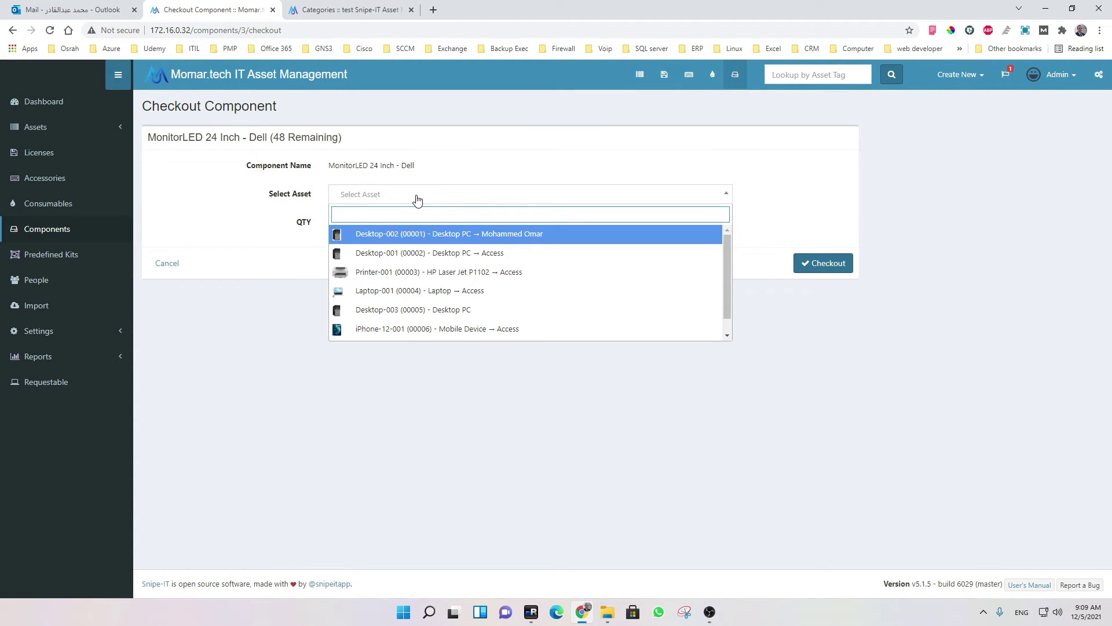
pyautogui.click(435, 237)
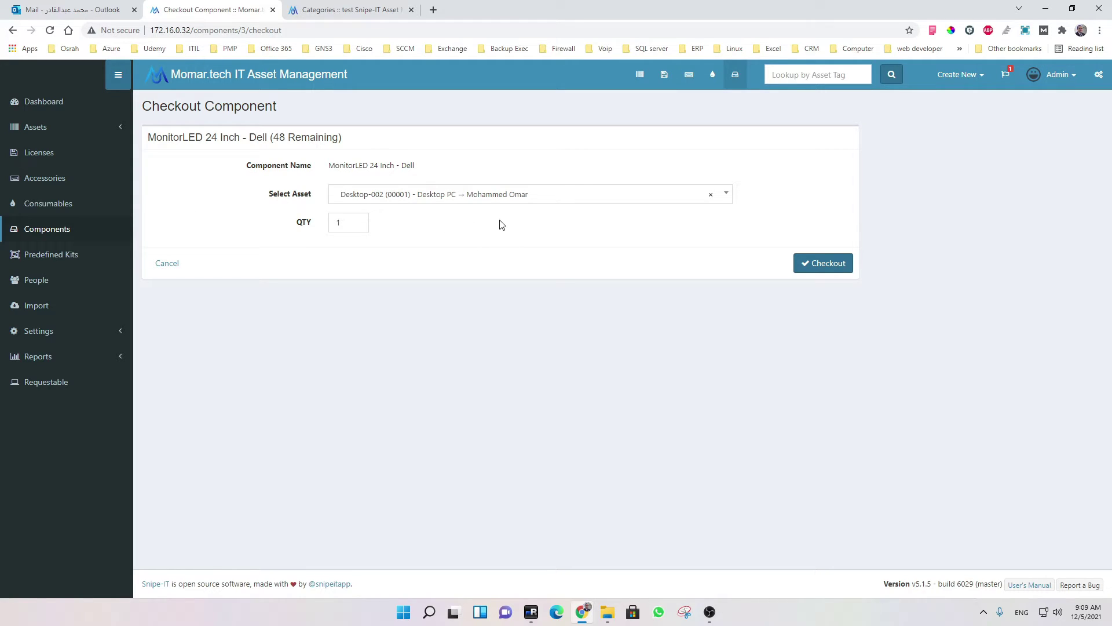
pyautogui.click(437, 197)
pyautogui.click(440, 252)
pyautogui.click(434, 202)
pyautogui.click(431, 313)
pyautogui.click(827, 265)
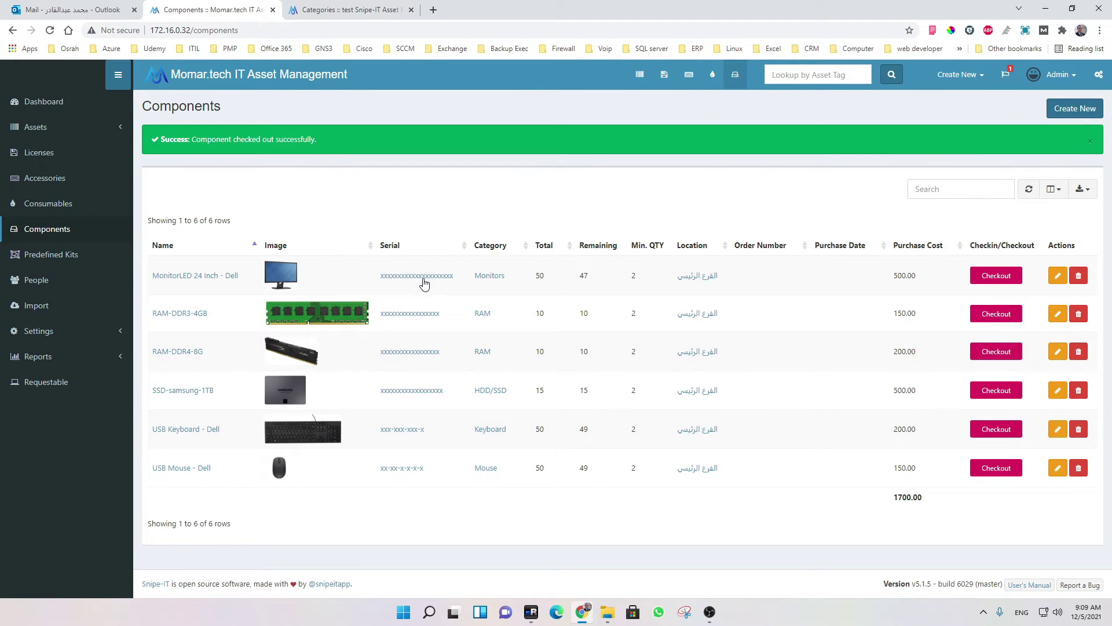
# Step: Open Desktop-003 from the monitor's list of assigned assets and review its details, licenses and components
pyautogui.click(212, 278)
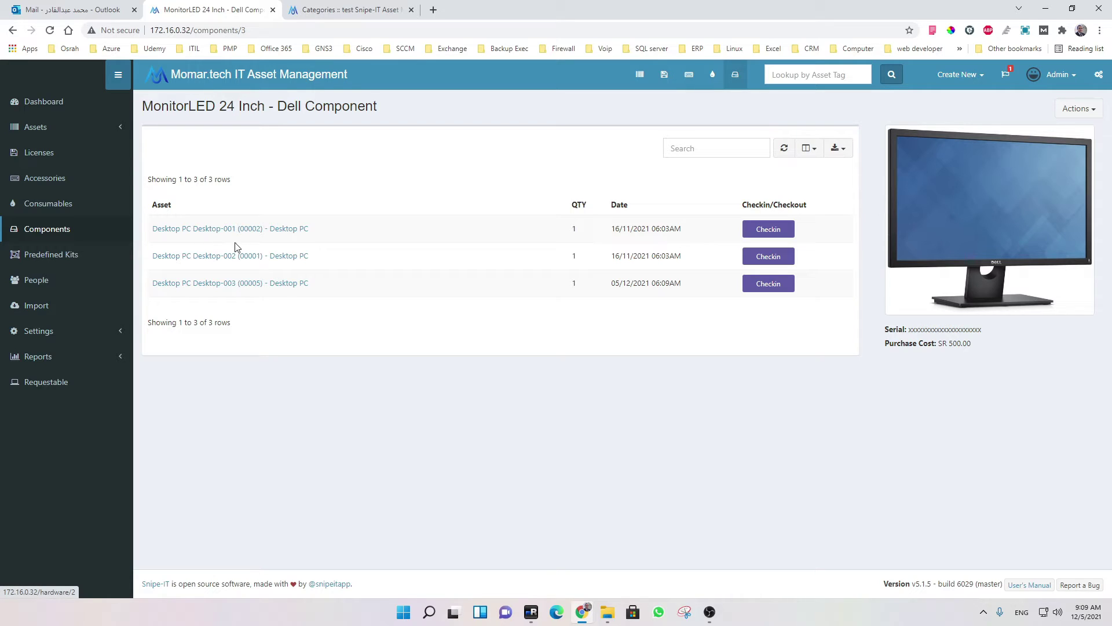
pyautogui.click(212, 285)
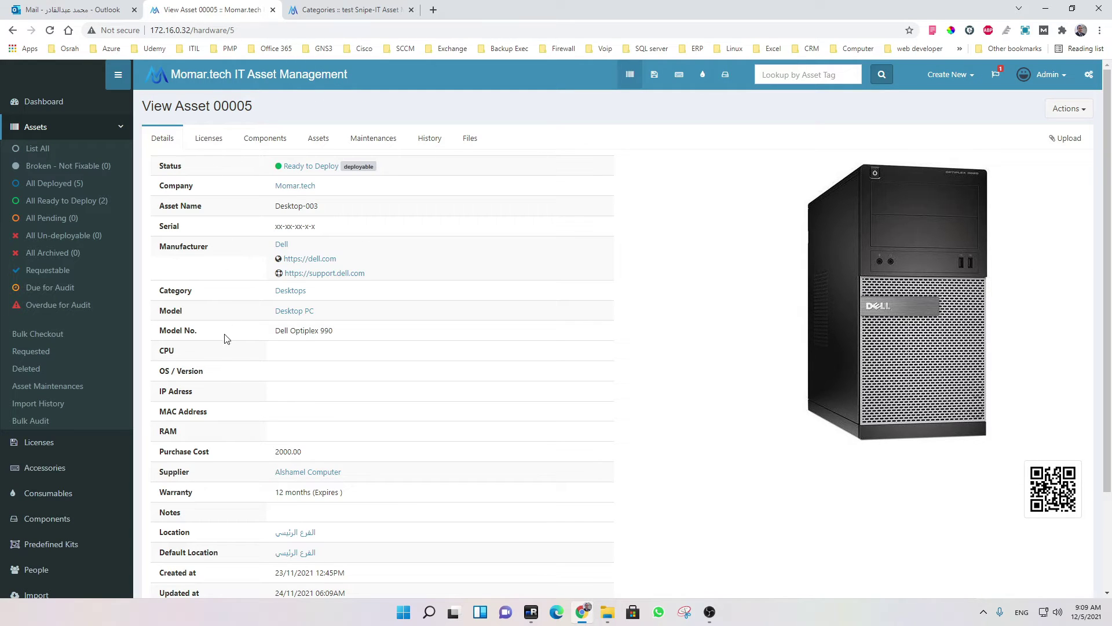
pyautogui.scroll(-3, 220, 371)
pyautogui.scroll(3, 216, 382)
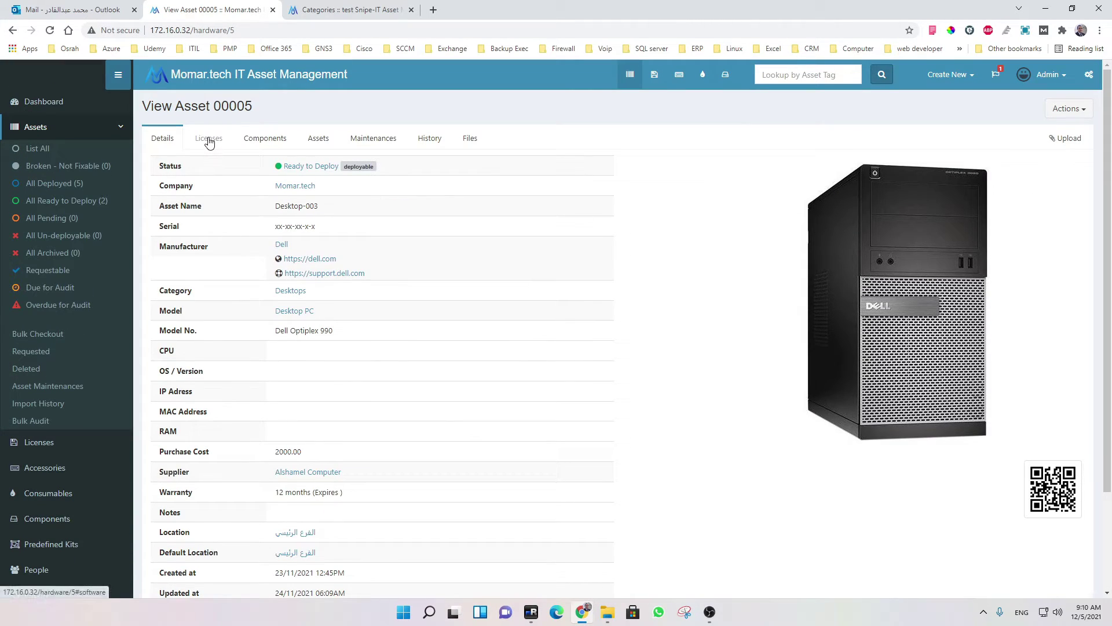
pyautogui.click(210, 139)
pyautogui.click(262, 139)
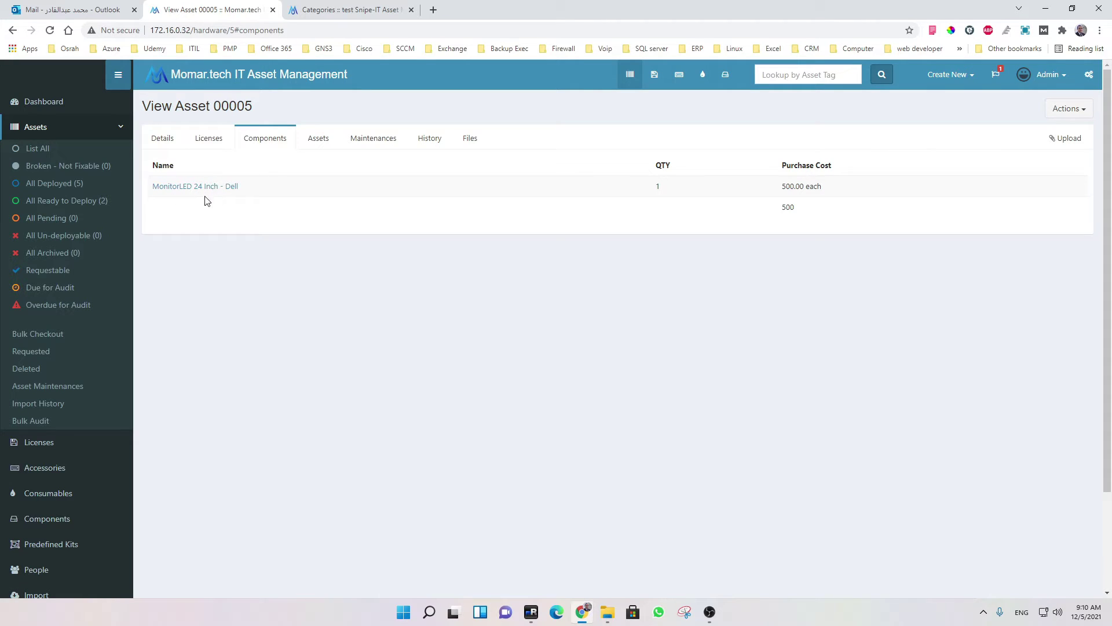
# Step: Compare the Desktop-003 asset's details with the components assigned to it
pyautogui.click(164, 139)
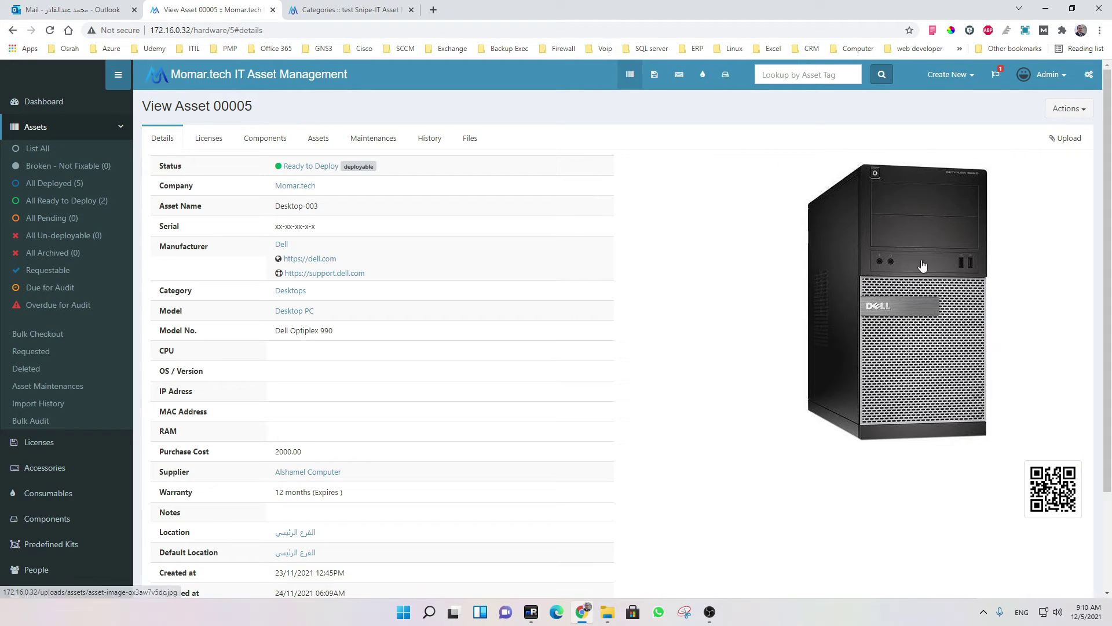
pyautogui.click(266, 139)
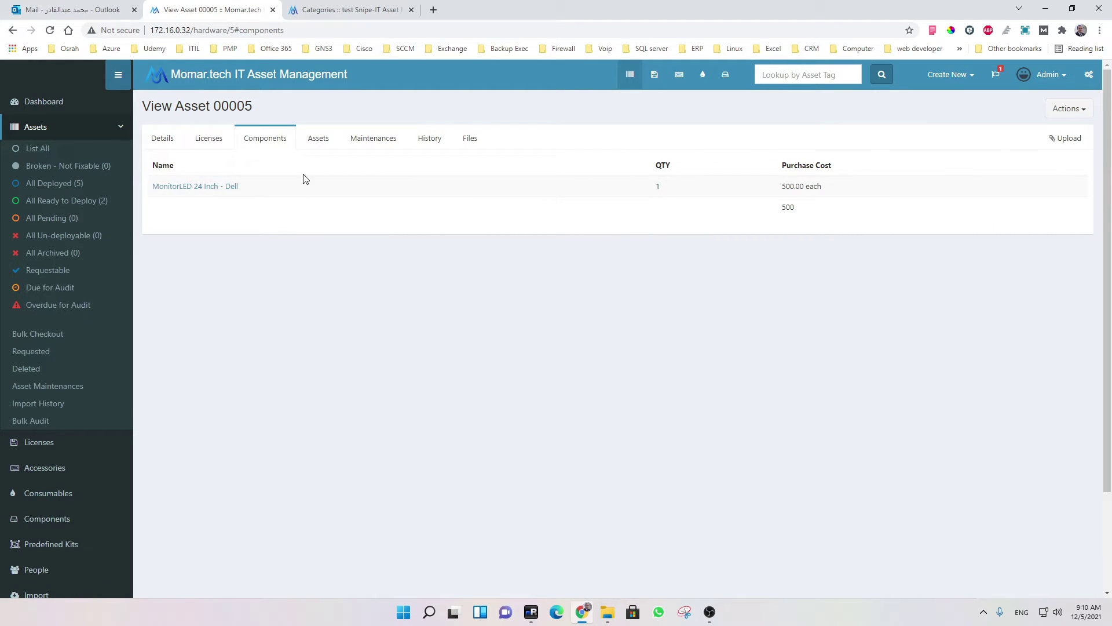
pyautogui.click(162, 138)
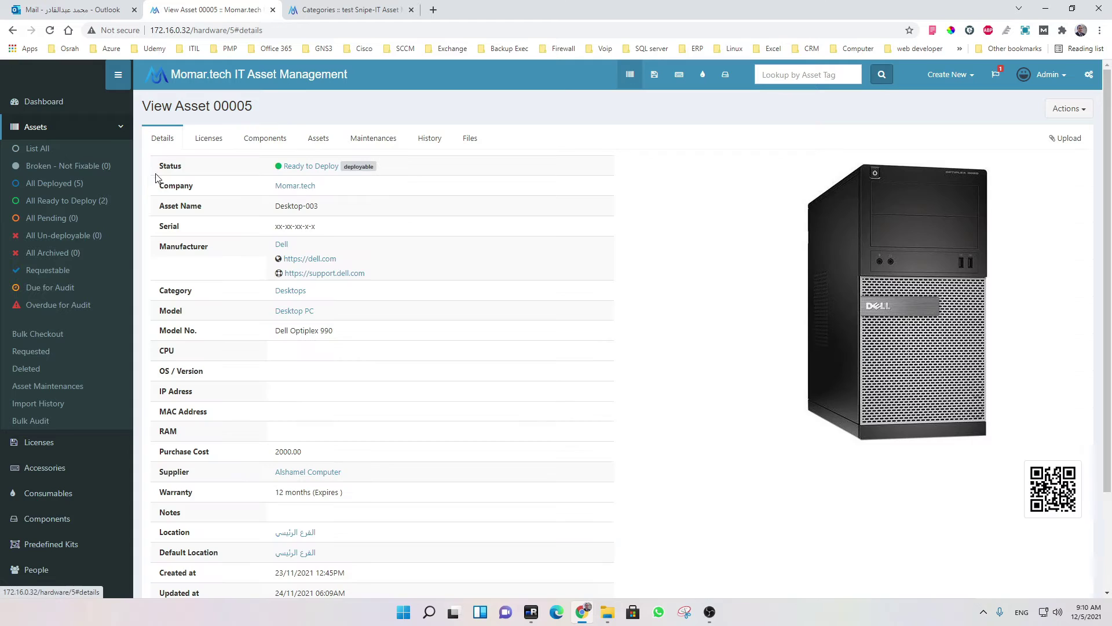
# Step: View the consumables and accessories lists, and check which users the Laptop Bag accessory can be checked out to
pyautogui.click(68, 505)
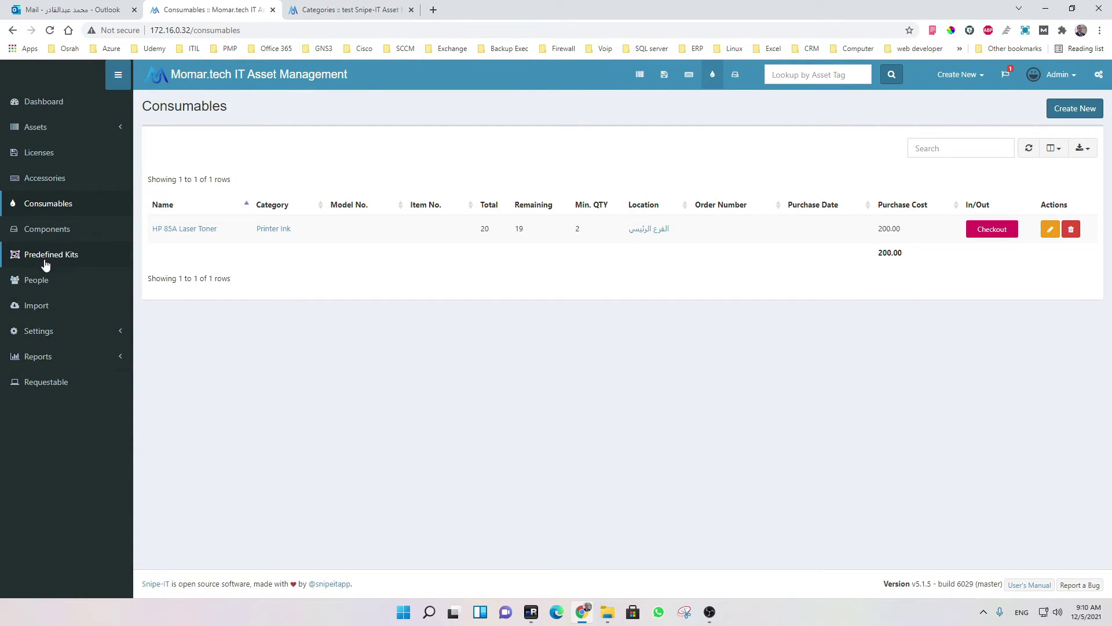
pyautogui.click(49, 180)
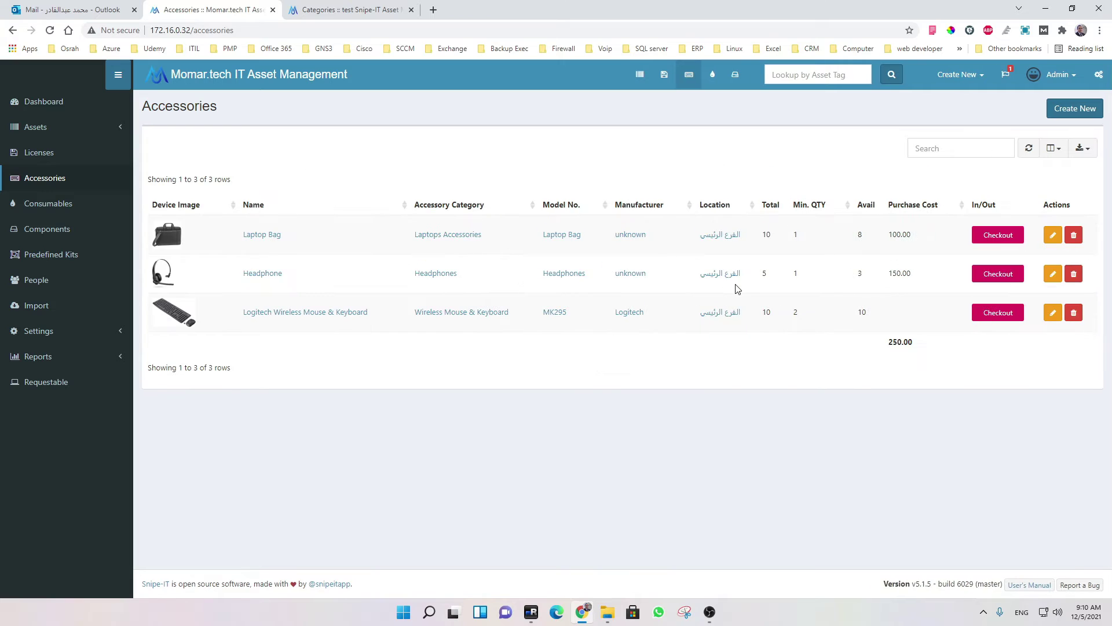
pyautogui.click(997, 236)
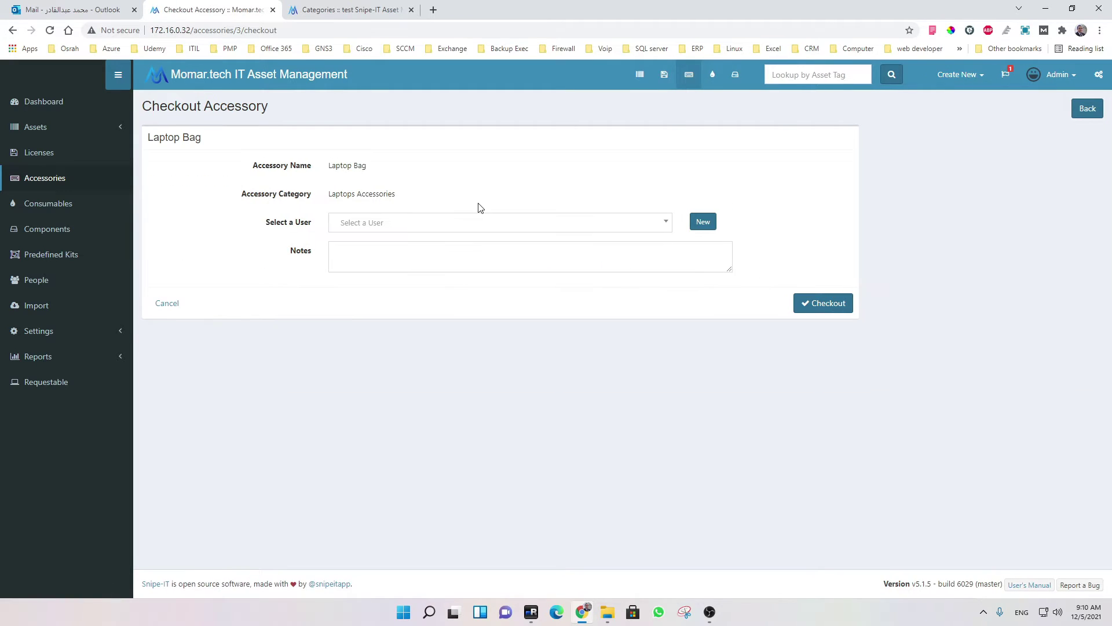
pyautogui.click(387, 230)
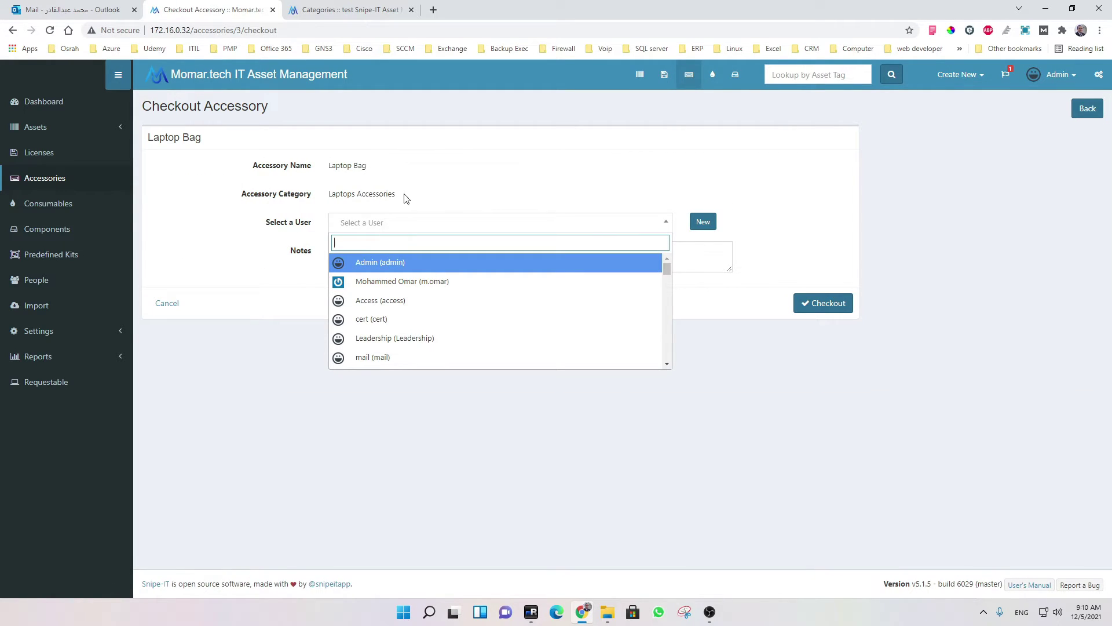
pyautogui.click(449, 193)
# Step: Check which assets the MonitorLED 24 Inch - Dell component can be checked out to, and compare the accessories and components lists
pyautogui.click(61, 228)
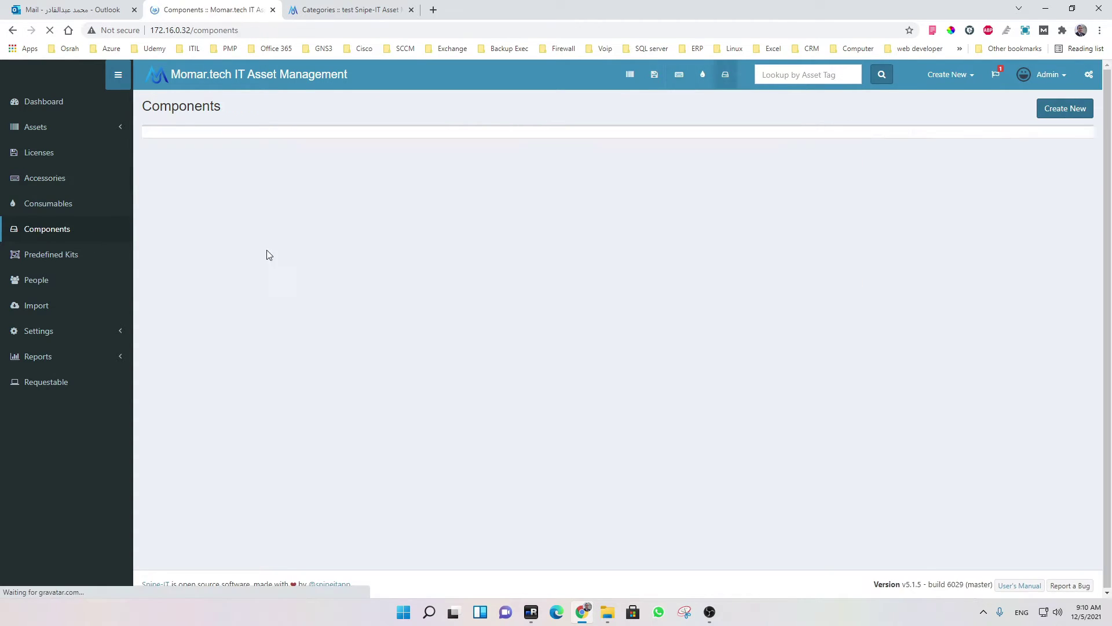
pyautogui.click(993, 231)
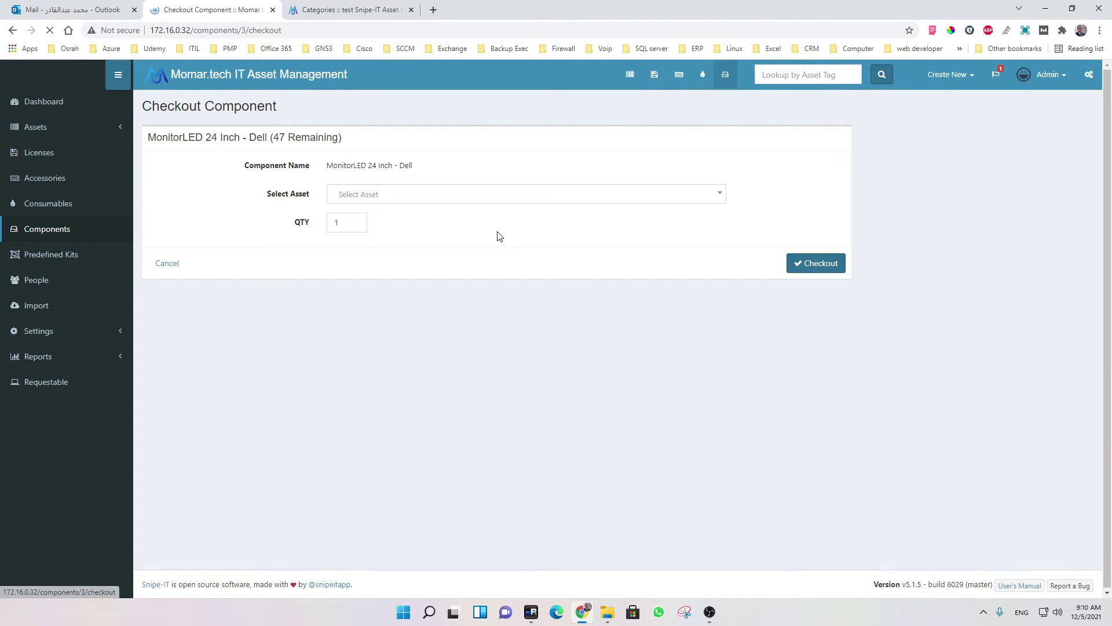
pyautogui.click(399, 199)
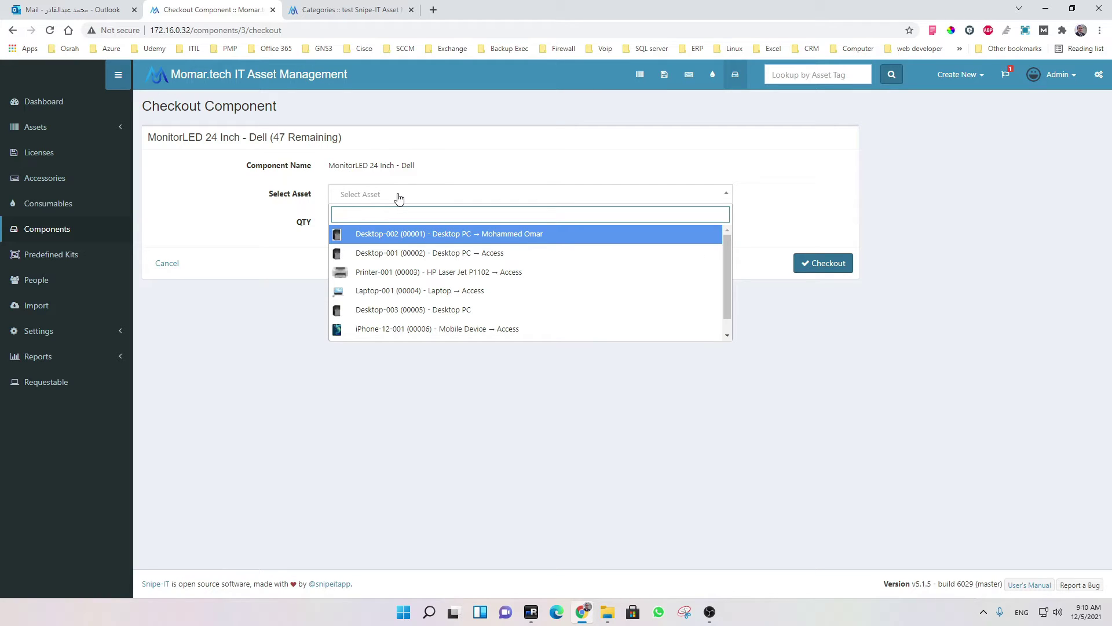
pyautogui.click(596, 164)
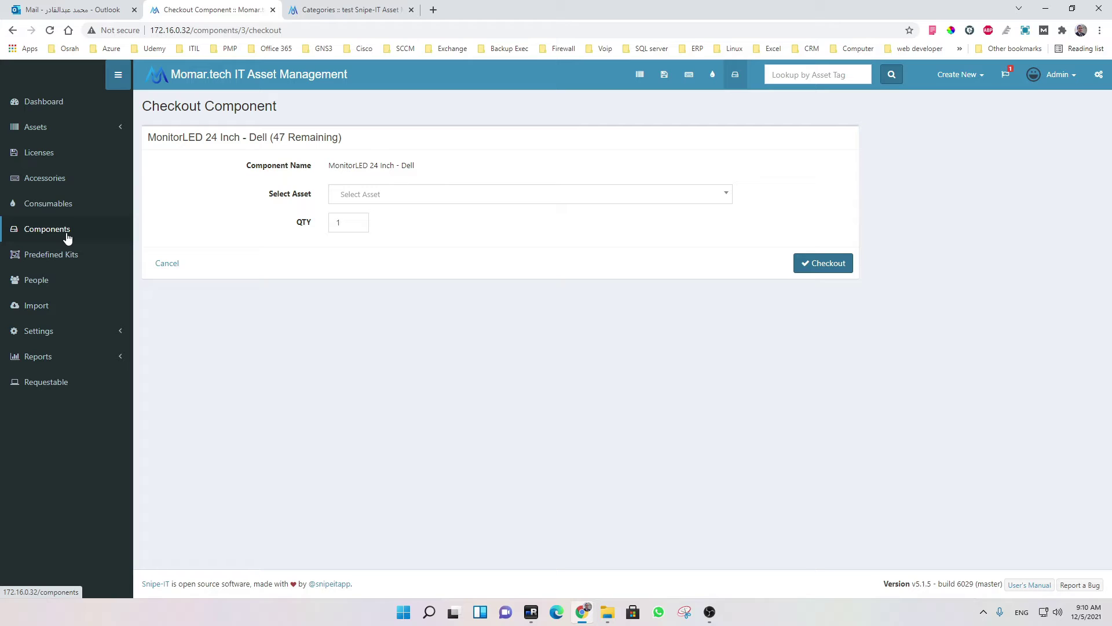
pyautogui.click(56, 185)
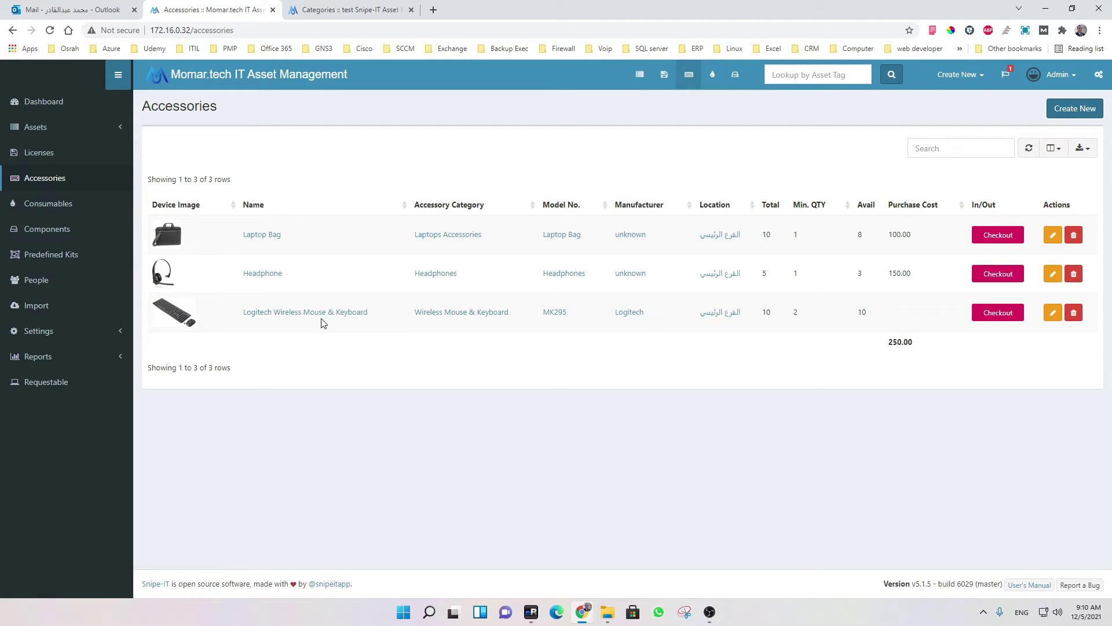
pyautogui.click(56, 228)
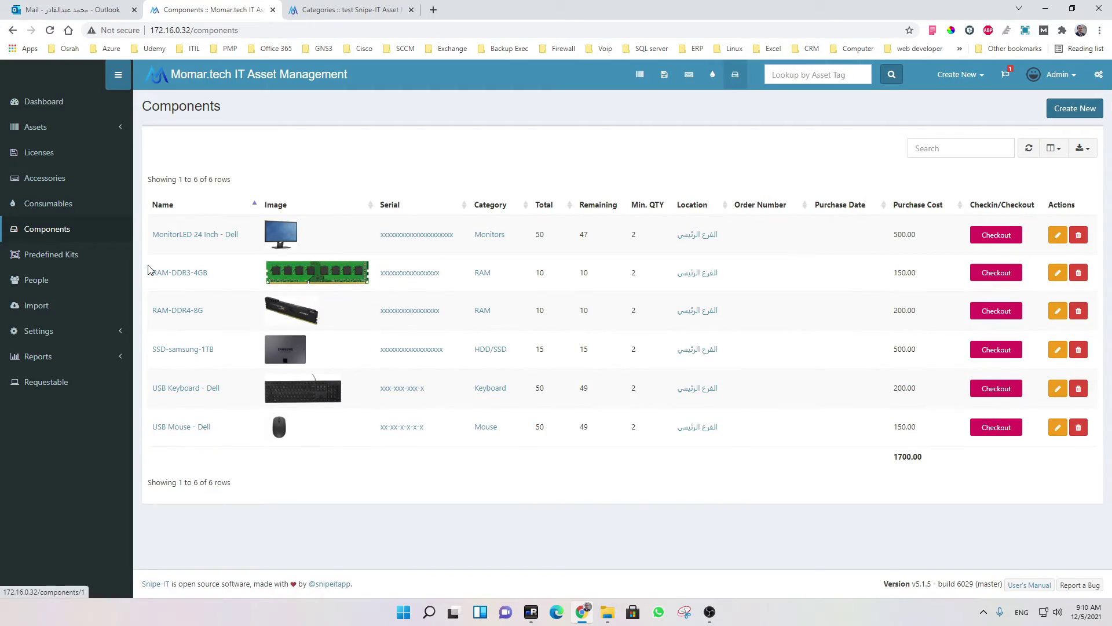
# Step: Review the PC+Printer predefined kit's name and asset models, and look at the people and import pages
pyautogui.click(55, 258)
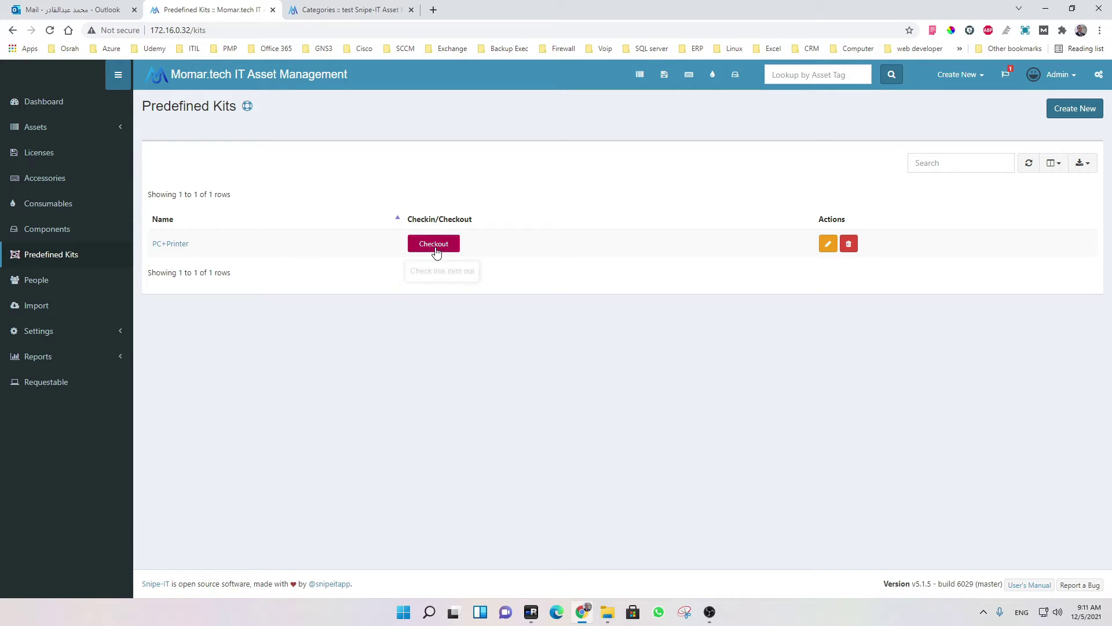
pyautogui.click(829, 245)
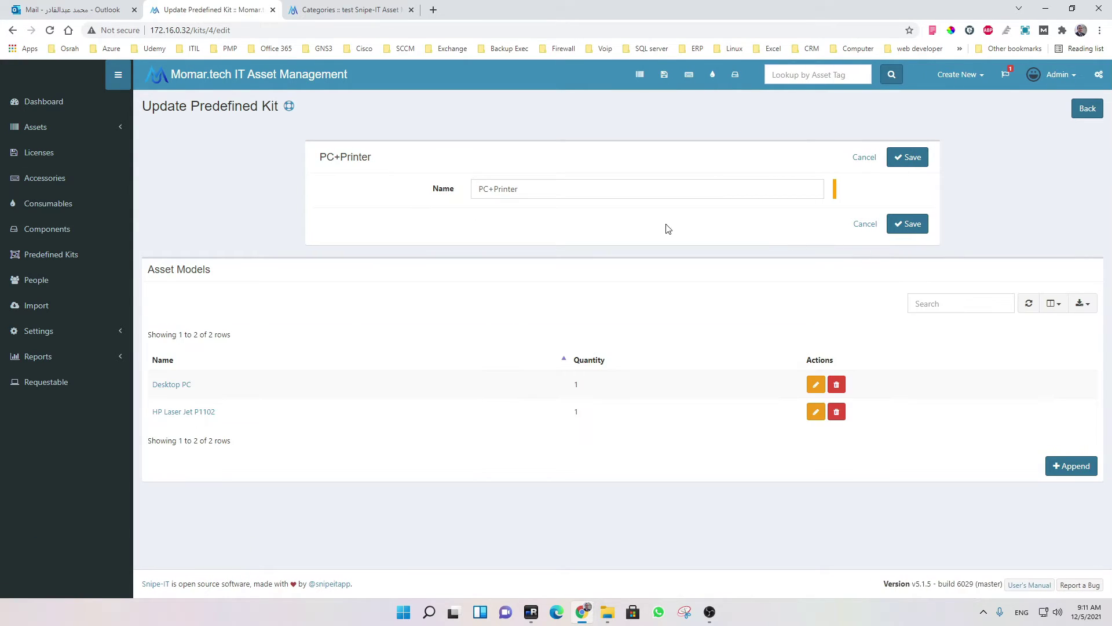
pyautogui.click(525, 189)
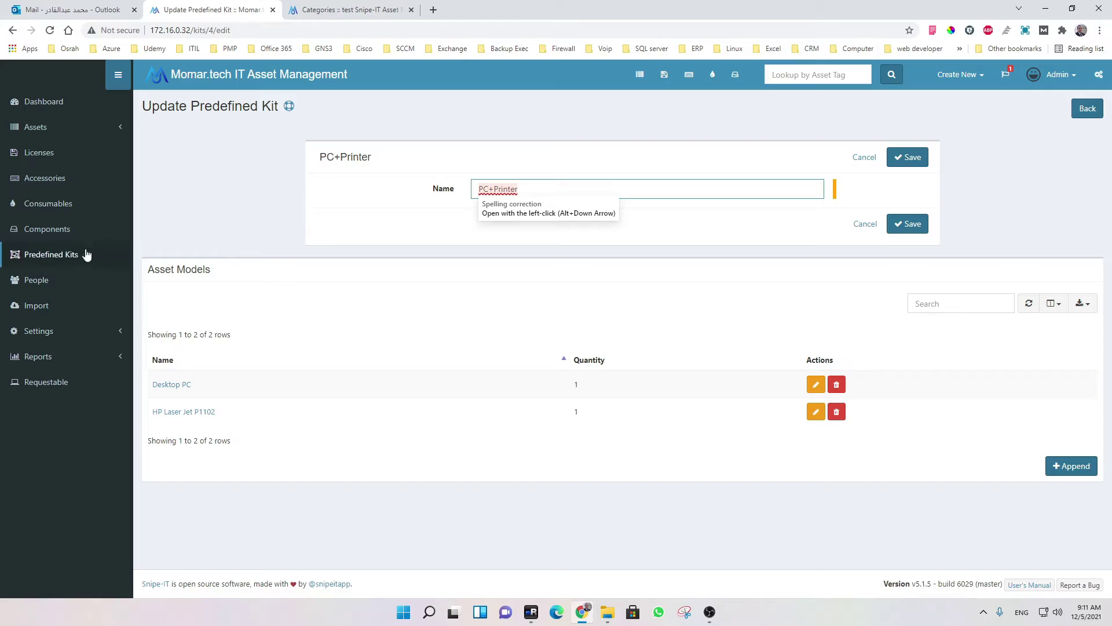
pyautogui.click(38, 282)
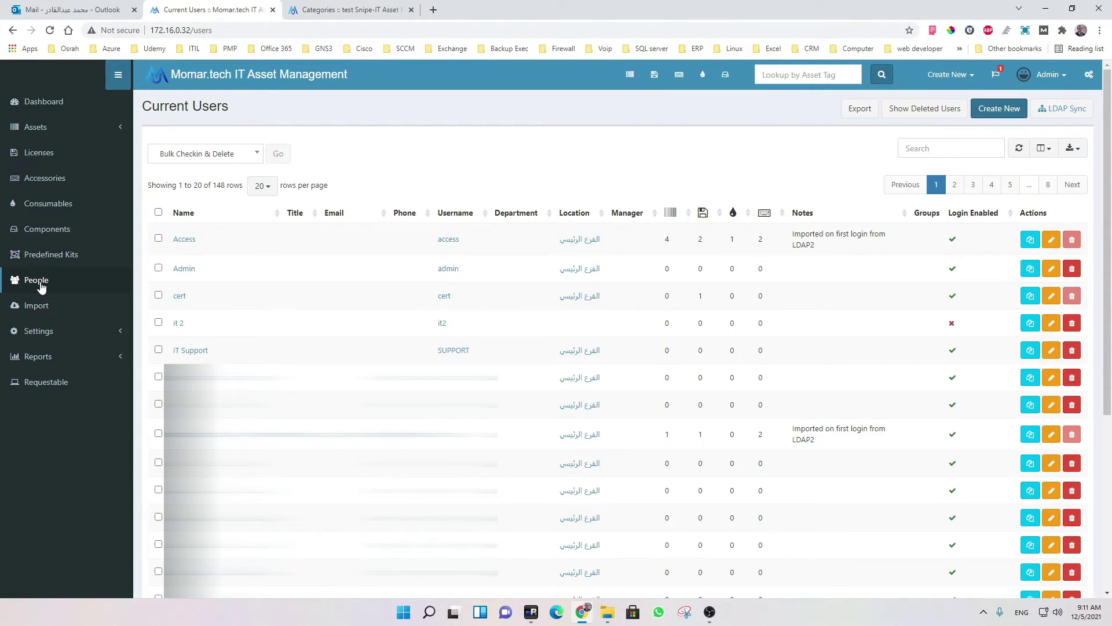
pyautogui.click(36, 306)
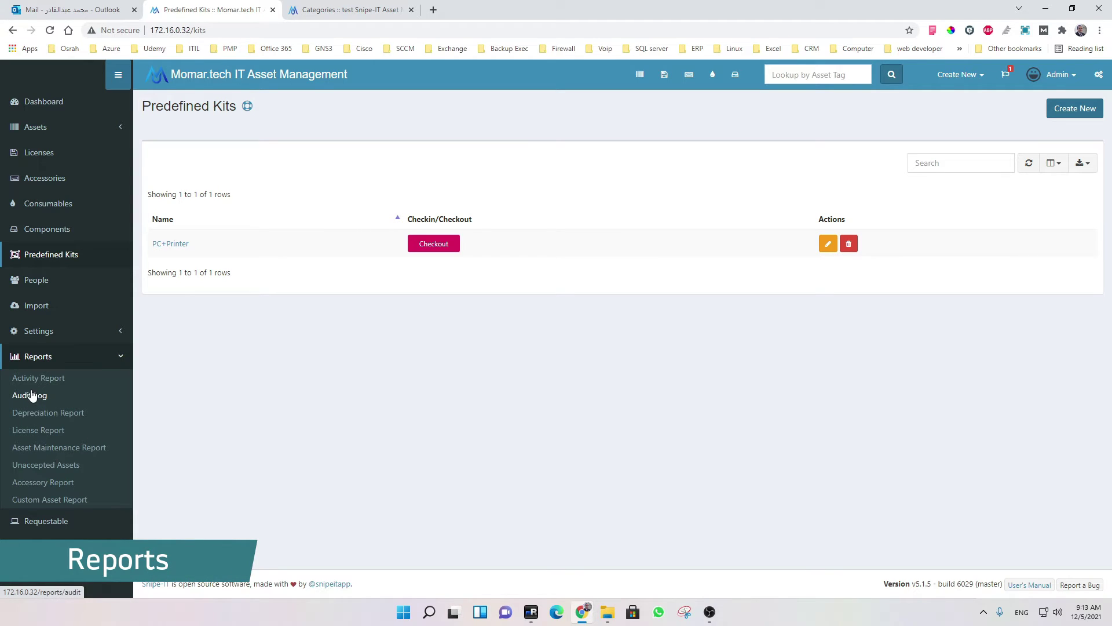
# Step: Review the activity report, audit log, depreciation report, license report and asset maintenance report
pyautogui.click(38, 379)
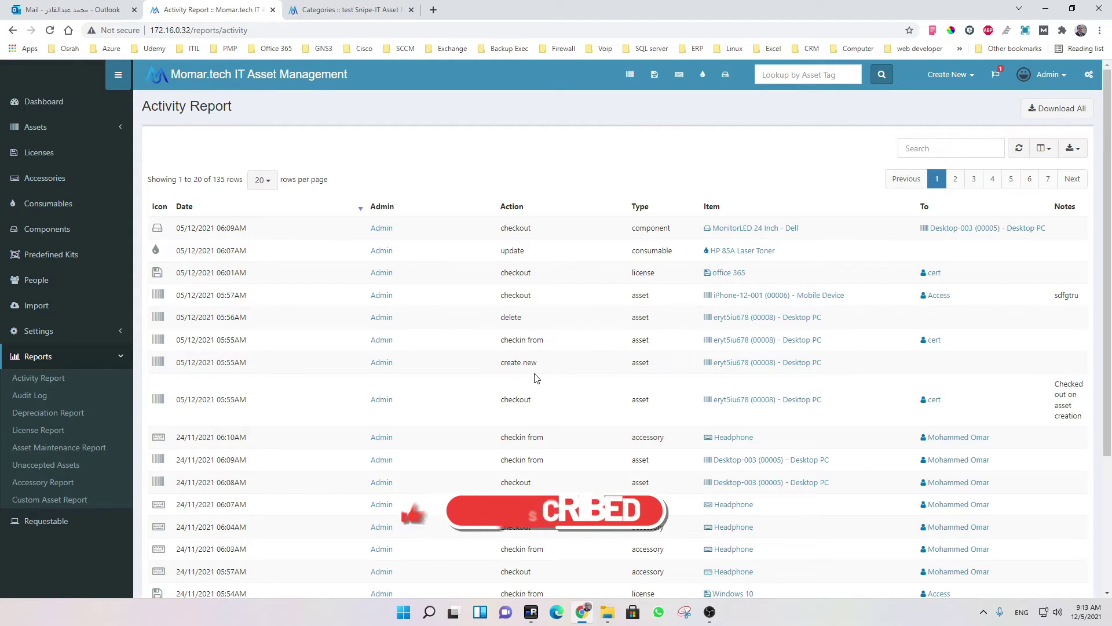
pyautogui.click(52, 397)
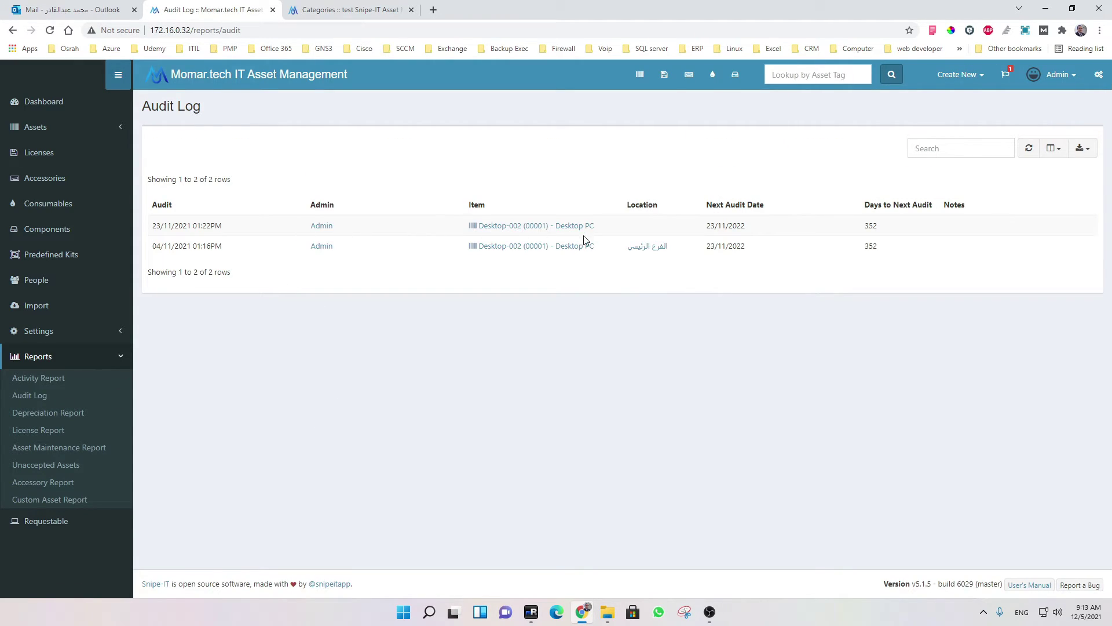
pyautogui.click(55, 414)
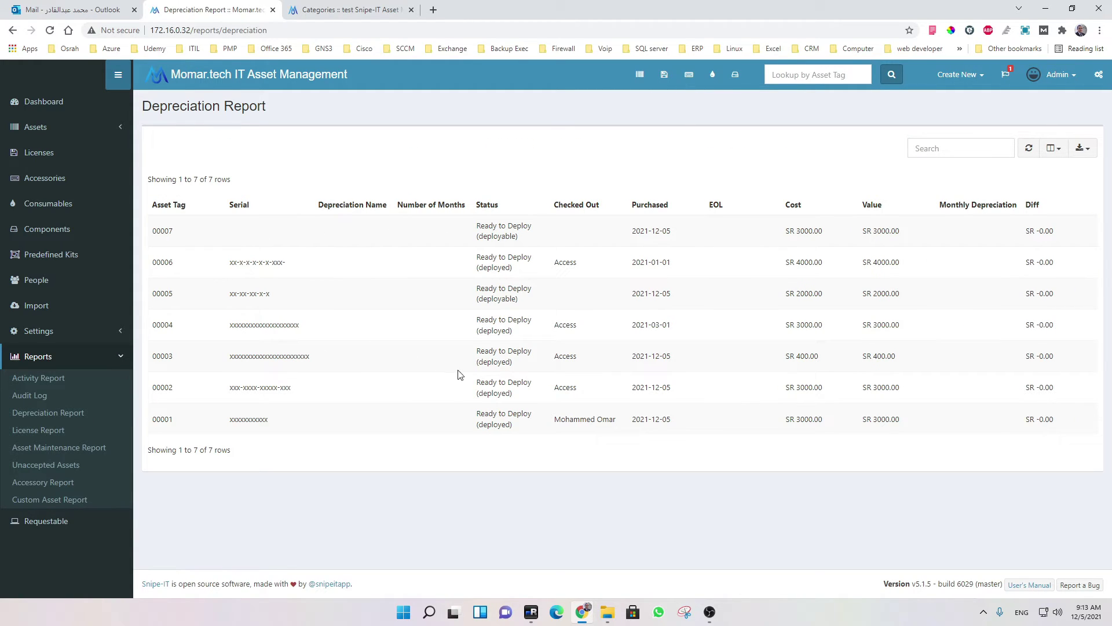
pyautogui.click(50, 430)
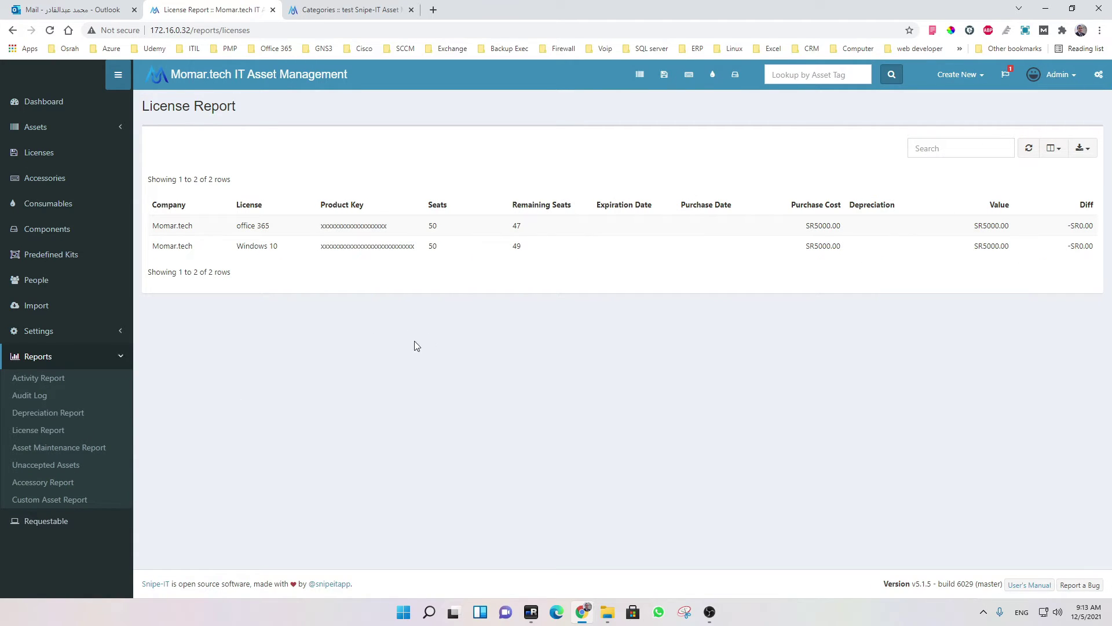
pyautogui.click(87, 451)
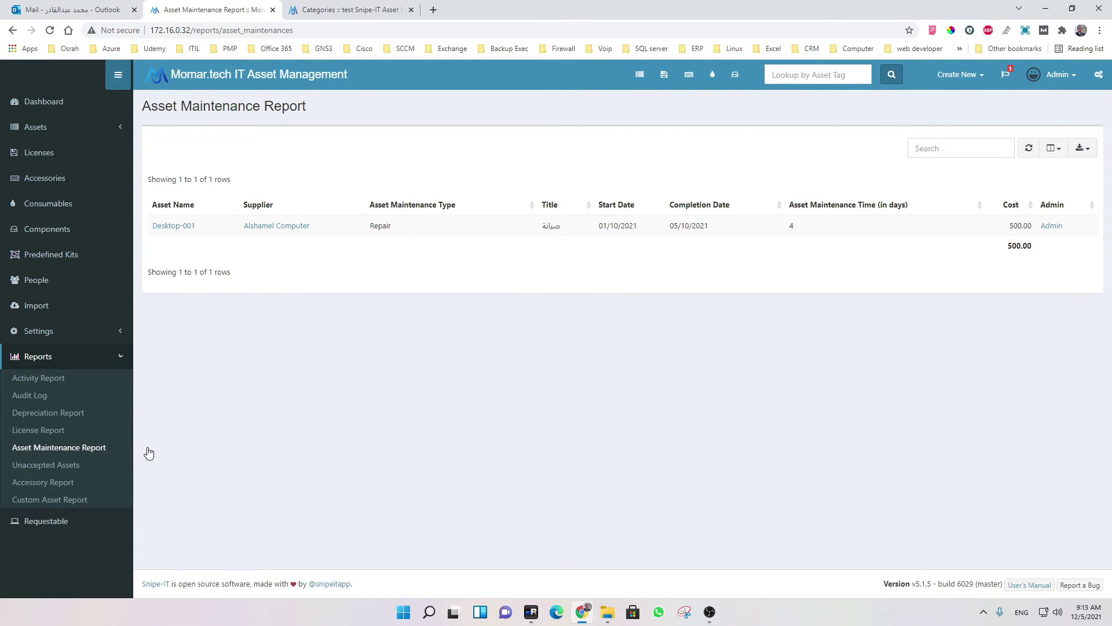
# Step: Generate a custom asset report with all fields selected and no filters, and save it as custom-assets-report-2021-12-05-061429.csv in Pictures
pyautogui.click(55, 500)
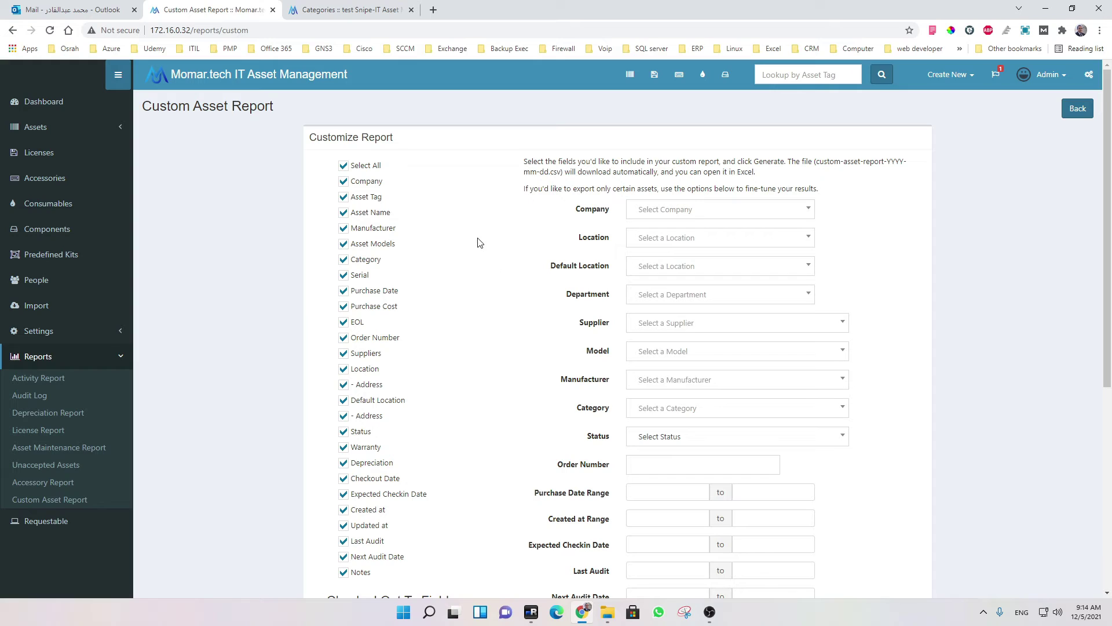
pyautogui.click(690, 212)
pyautogui.click(691, 213)
pyautogui.click(694, 240)
pyautogui.click(694, 239)
pyautogui.scroll(-3, 598, 291)
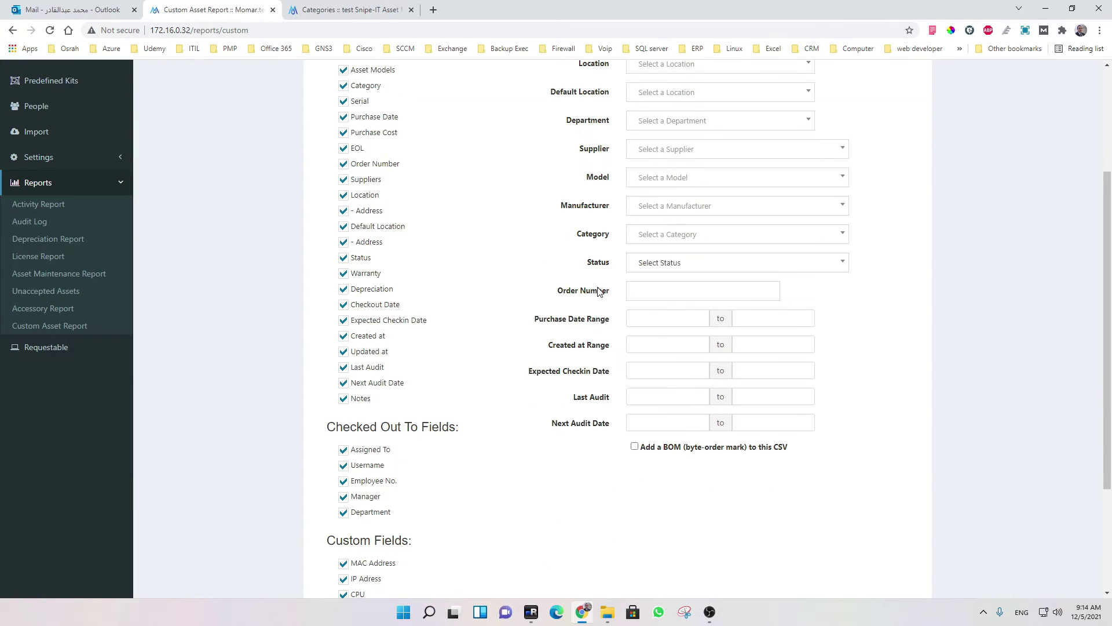
pyautogui.scroll(-3, 392, 383)
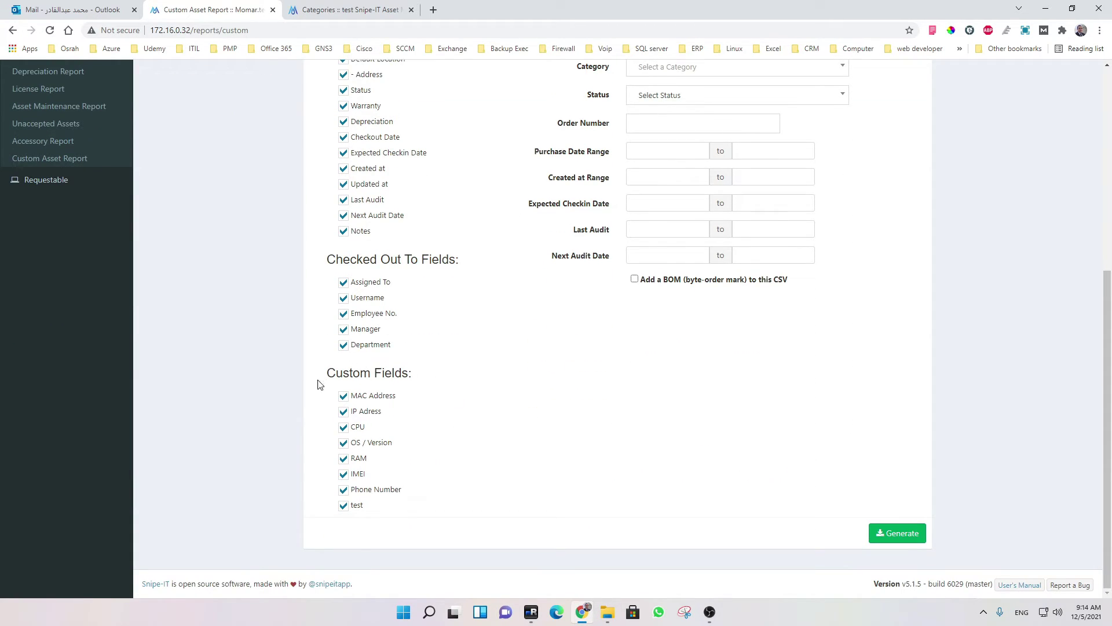
pyautogui.click(874, 540)
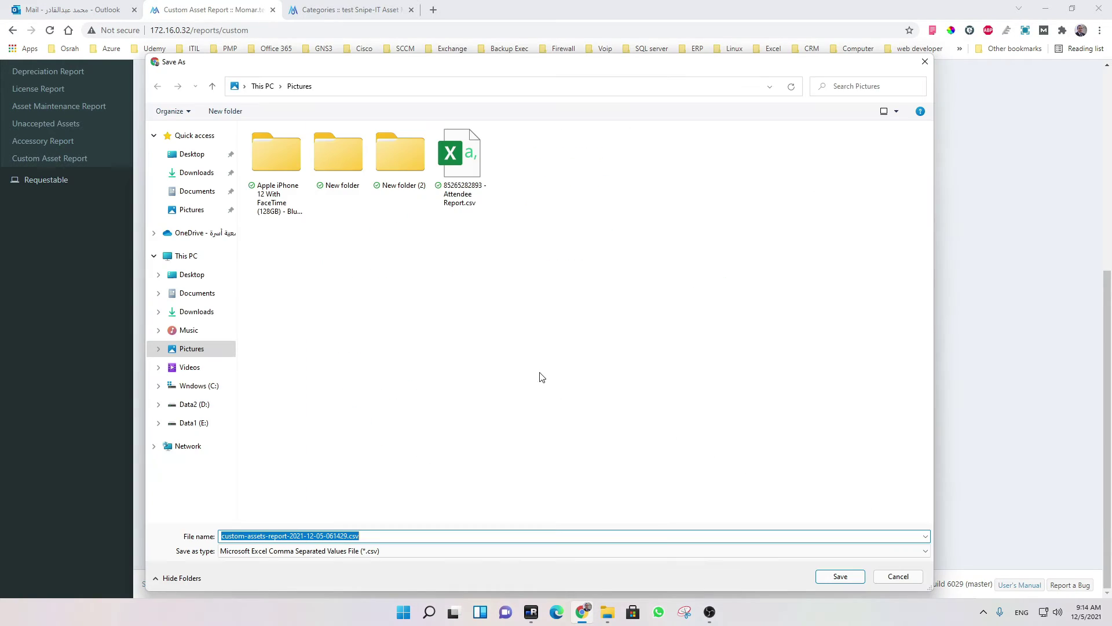
pyautogui.click(845, 580)
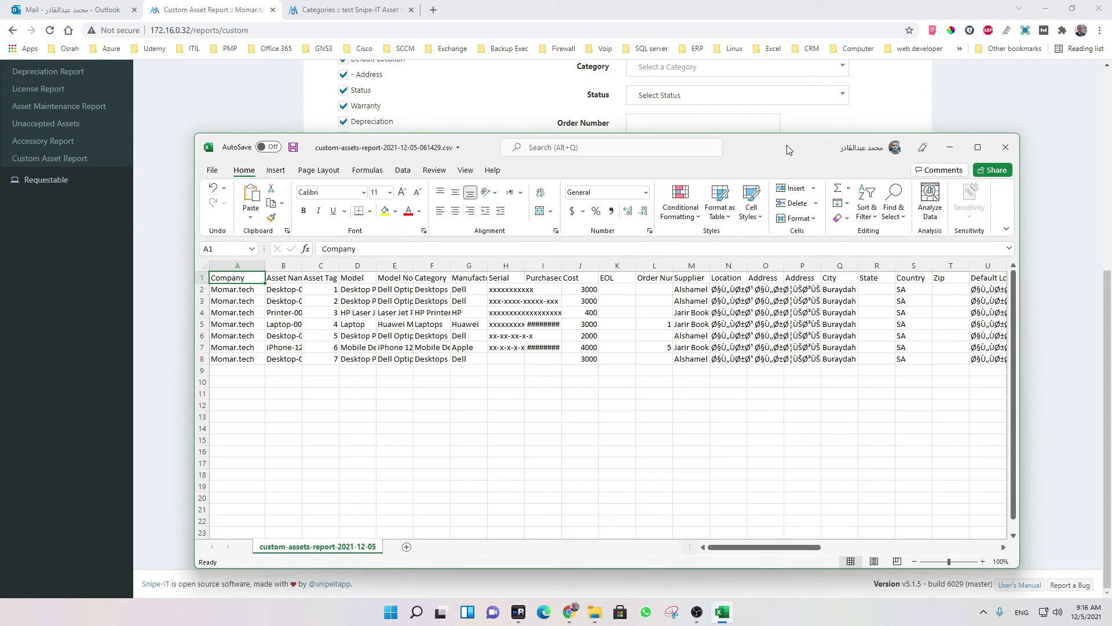
# Step: In the exported CSV in Excel, widen the Asset Name and Location columns and inspect the Location cells
pyautogui.click(246, 266)
pyautogui.moveTo(302, 266); pyautogui.dragTo(334, 266)
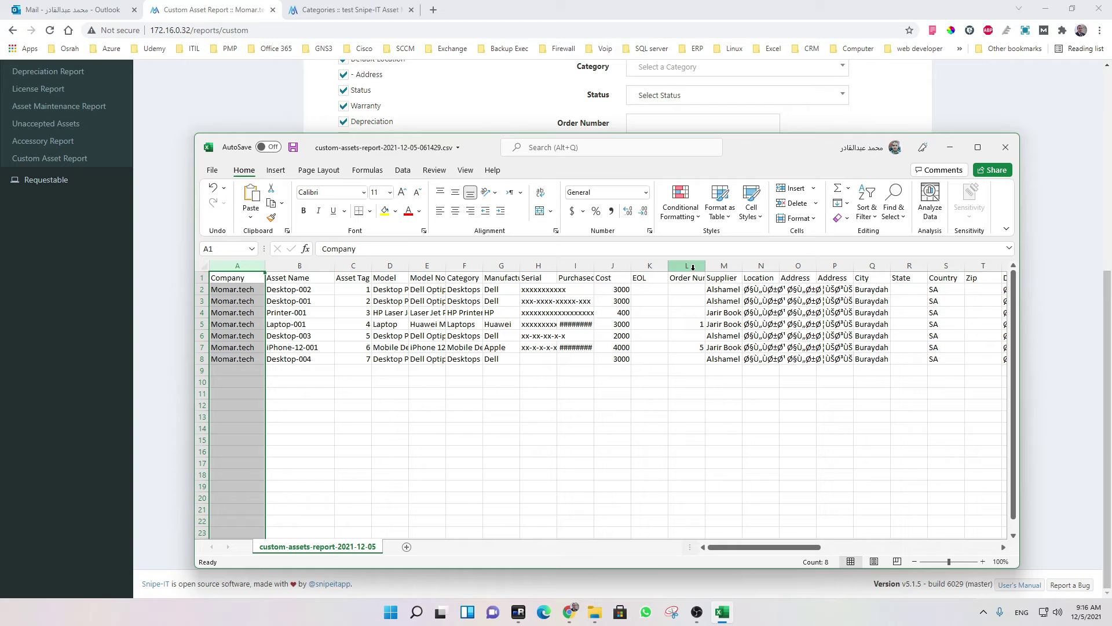
pyautogui.moveTo(786, 544)
pyautogui.mouseDown()
pyautogui.moveTo(956, 545)
pyautogui.moveTo(788, 542)
pyautogui.mouseUp()
pyautogui.click(609, 284)
pyautogui.click(601, 264)
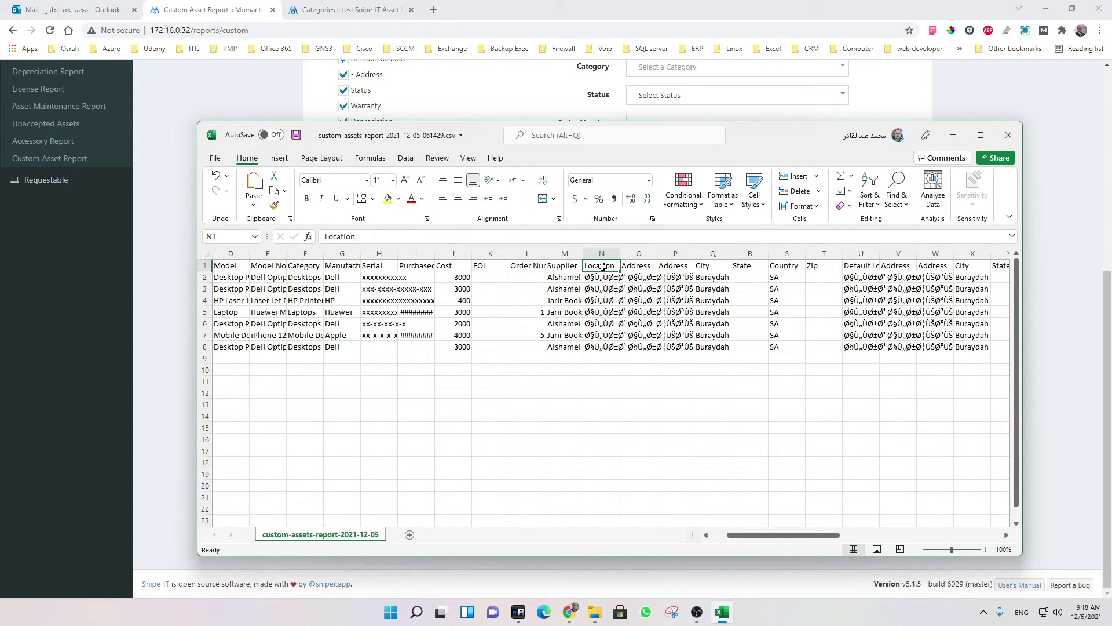
pyautogui.click(603, 278)
pyautogui.click(609, 344)
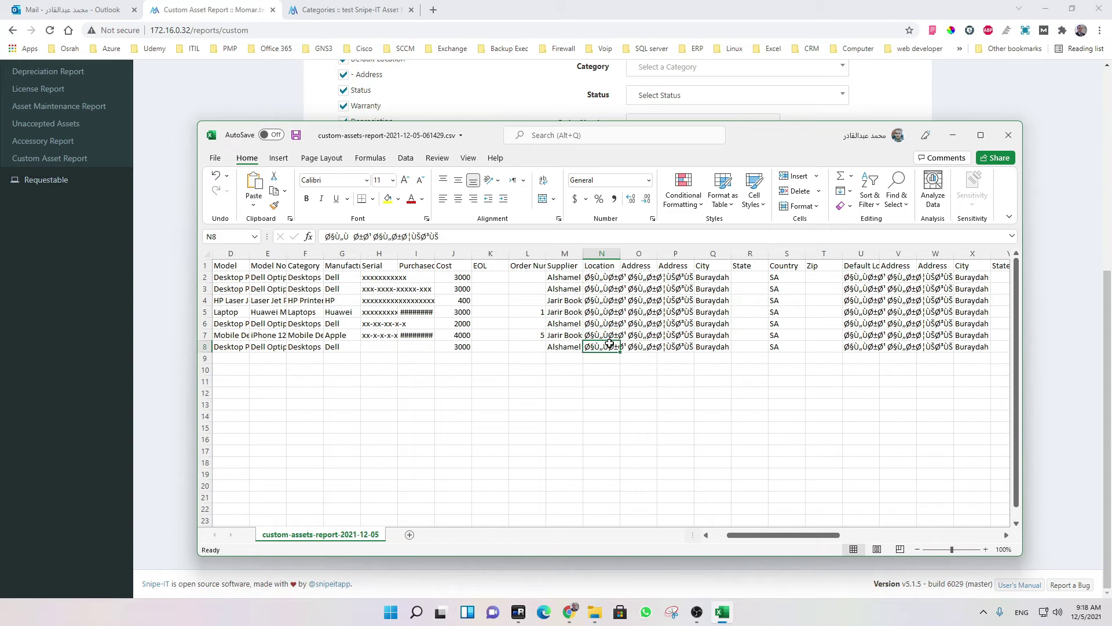
pyautogui.click(601, 278)
pyautogui.click(407, 158)
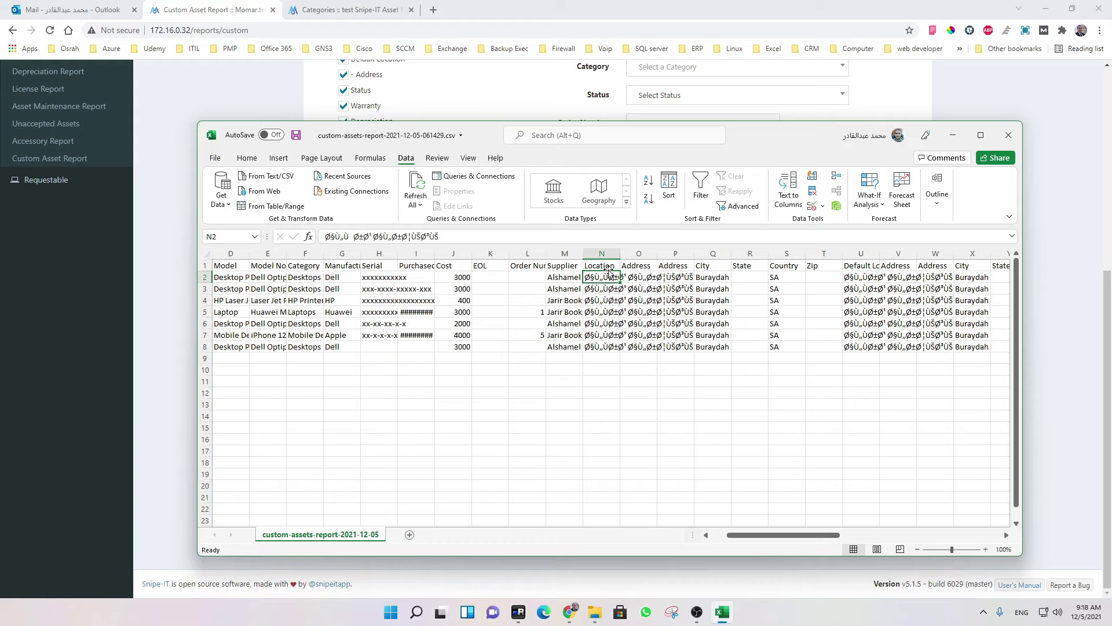
pyautogui.moveTo(620, 254); pyautogui.dragTo(631, 254)
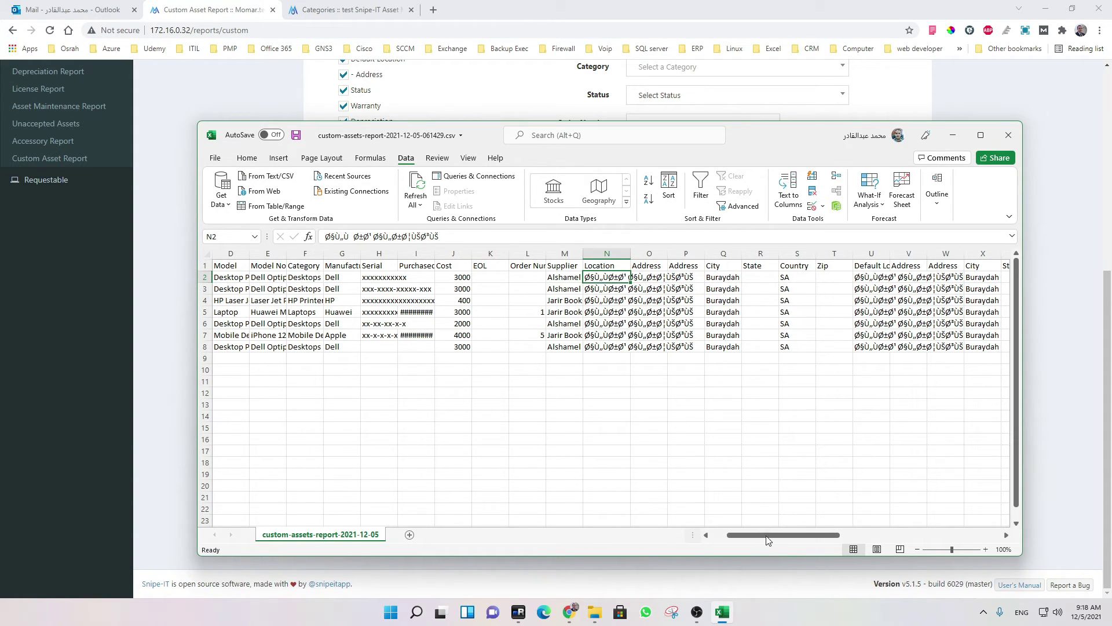
# Step: Select the asset values in AK2:AK8 of the Value column to examine them
pyautogui.moveTo(768, 540); pyautogui.dragTo(956, 539)
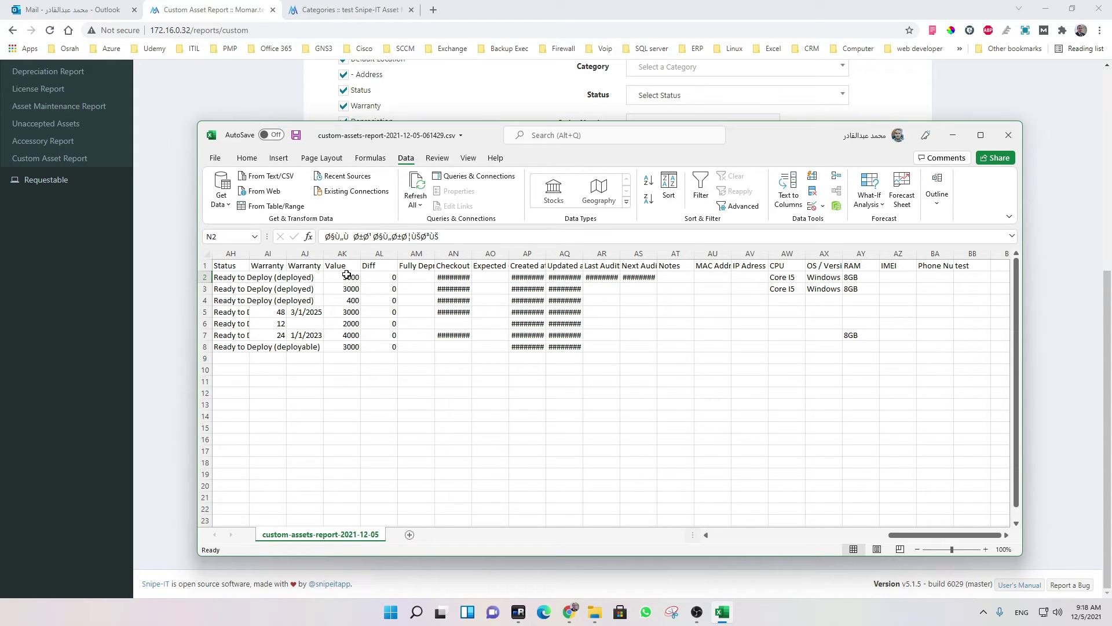
pyautogui.moveTo(346, 274); pyautogui.dragTo(347, 346)
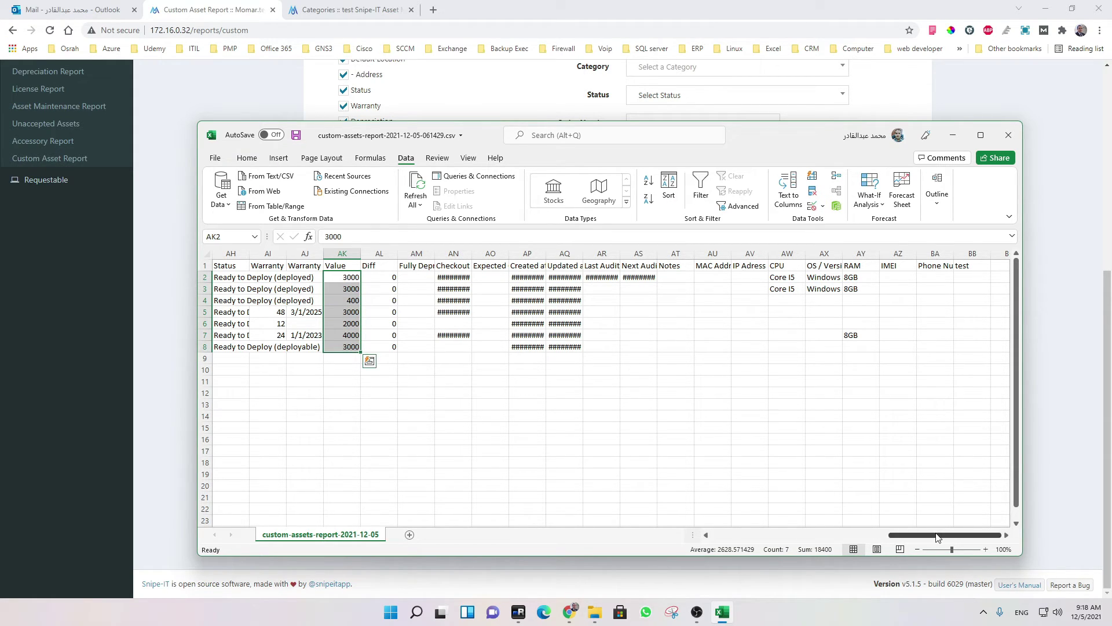
# Step: Close custom-assets-report-2021-12-05-061429.csv in Excel without saving the changes
pyautogui.moveTo(938, 536); pyautogui.dragTo(760, 536)
pyautogui.click(1008, 134)
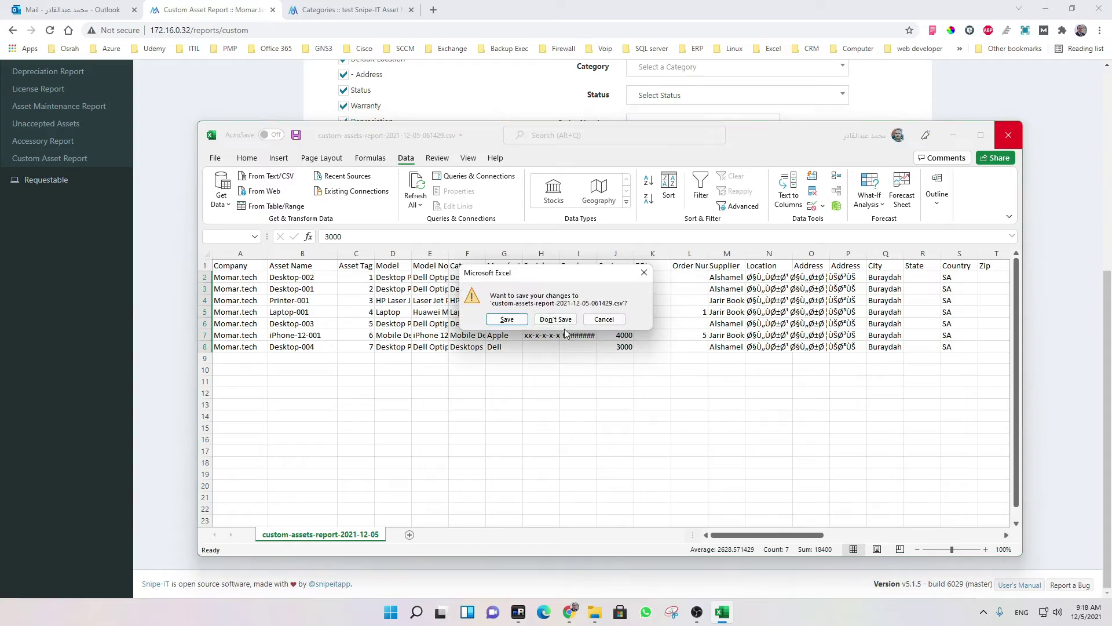
pyautogui.click(556, 319)
# Step: Switch back to the asset management site and review the list of requestable assets
pyautogui.scroll(4, 166, 293)
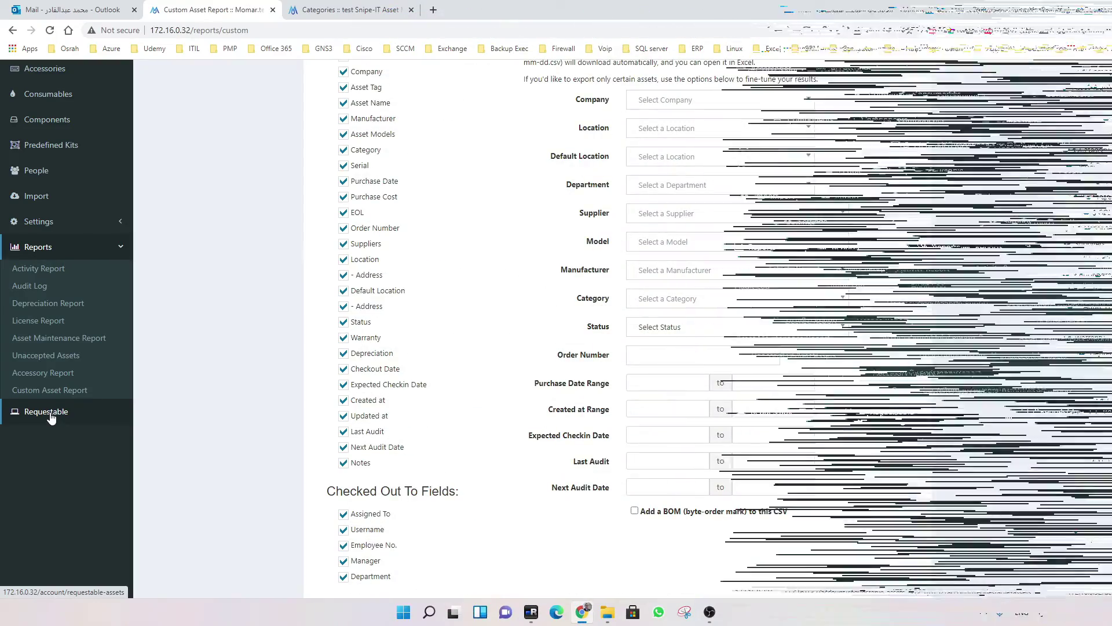
pyautogui.click(50, 414)
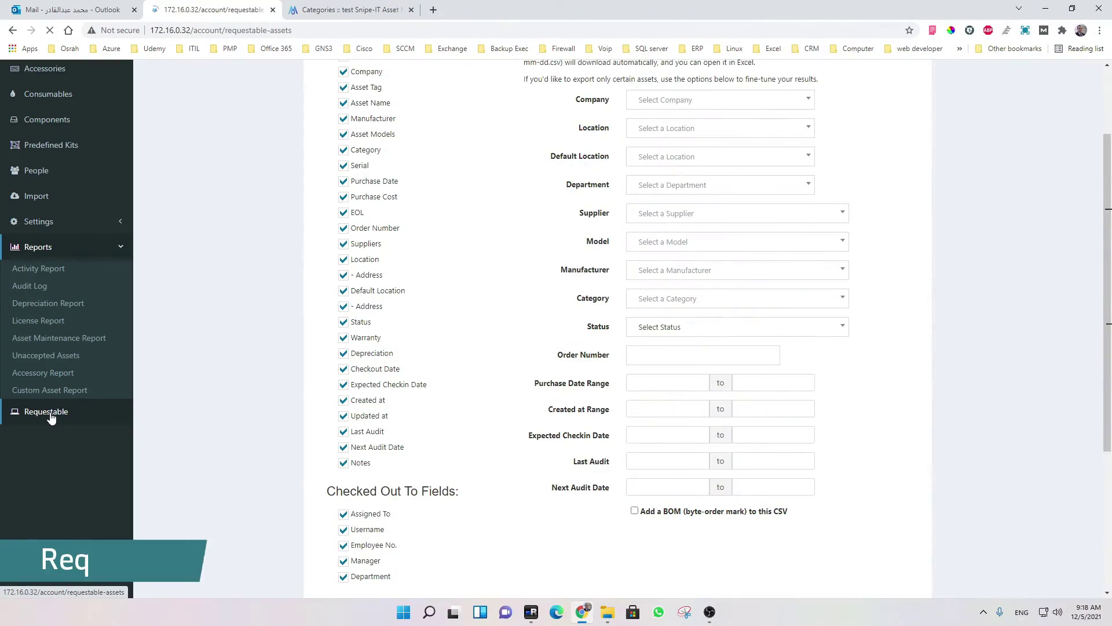
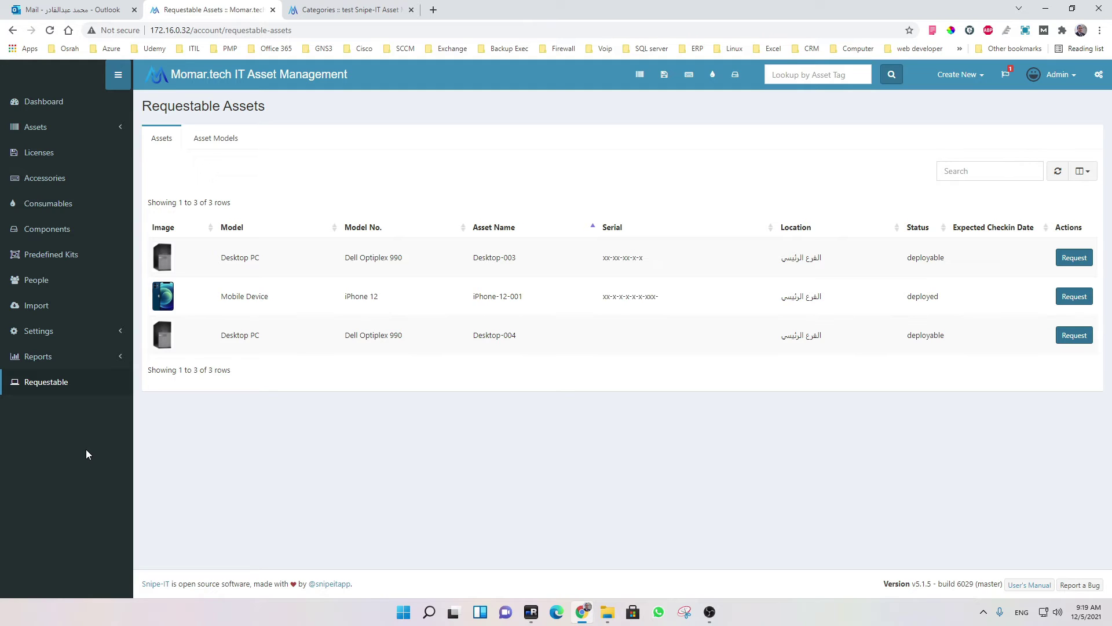
pyautogui.click(49, 385)
# Step: Open the Admin user for editing and grant the View Requestable Assets permission under Assets
pyautogui.click(40, 281)
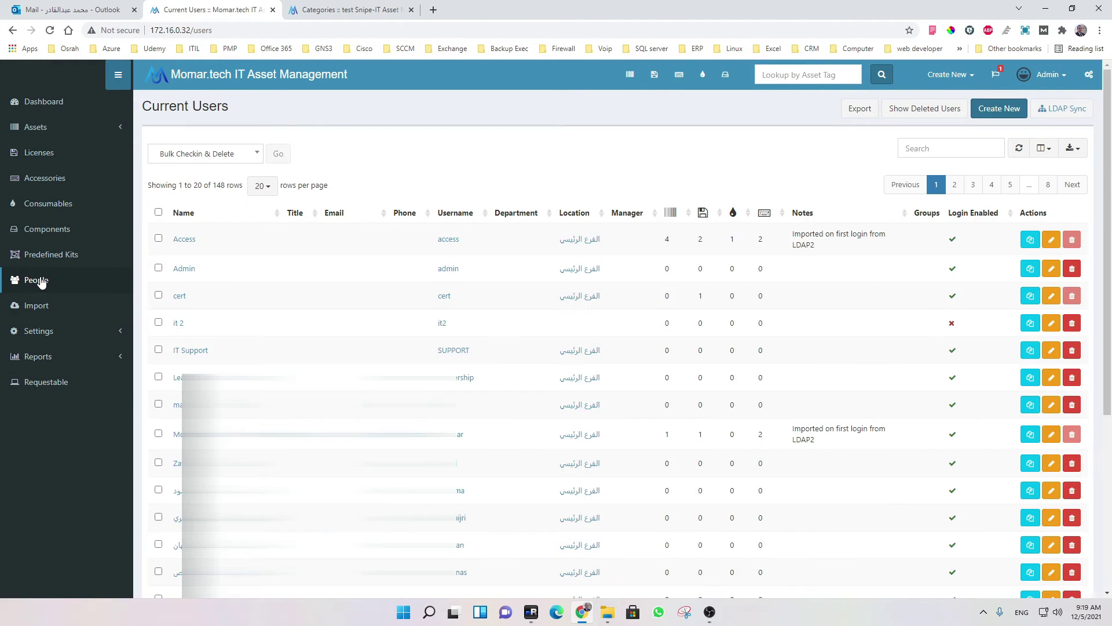
pyautogui.click(181, 270)
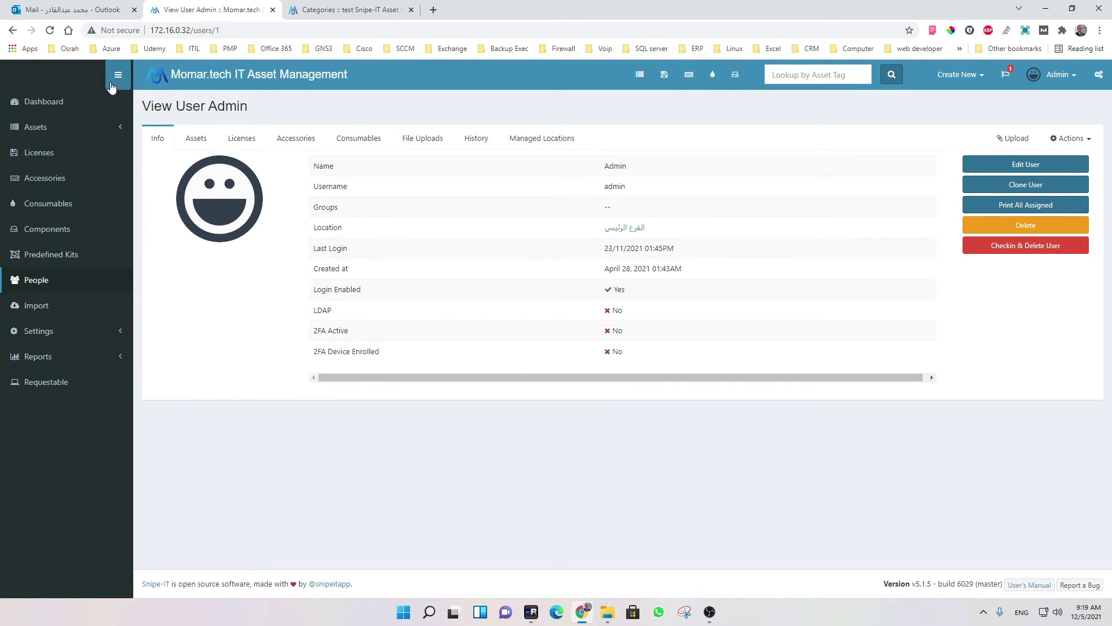
pyautogui.click(1012, 171)
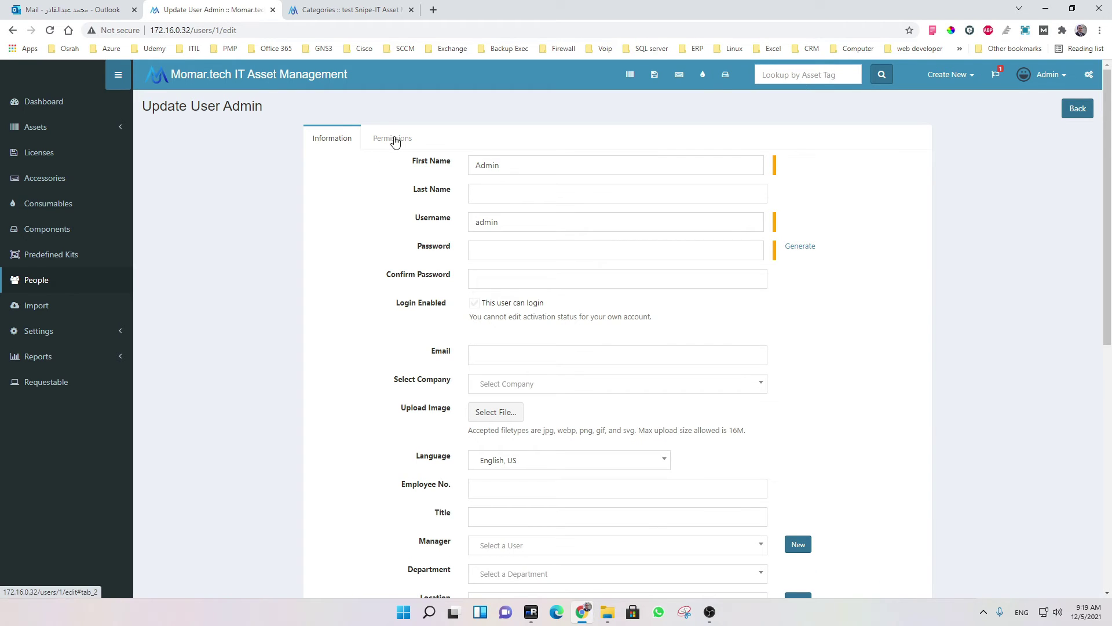
pyautogui.click(394, 140)
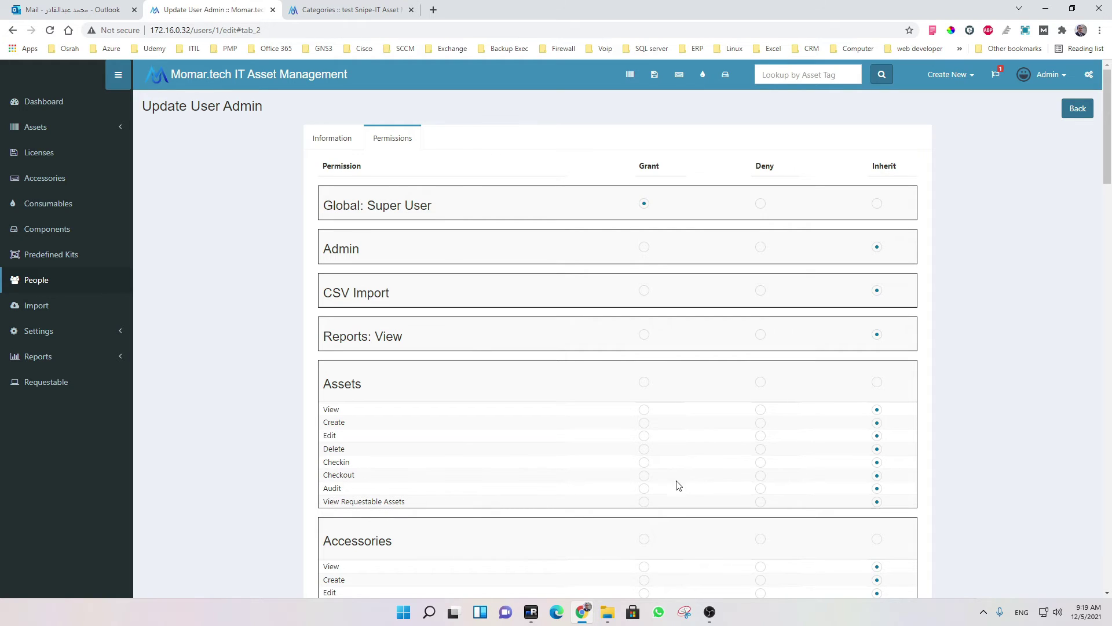
pyautogui.click(644, 501)
pyautogui.moveTo(407, 502); pyautogui.dragTo(296, 505)
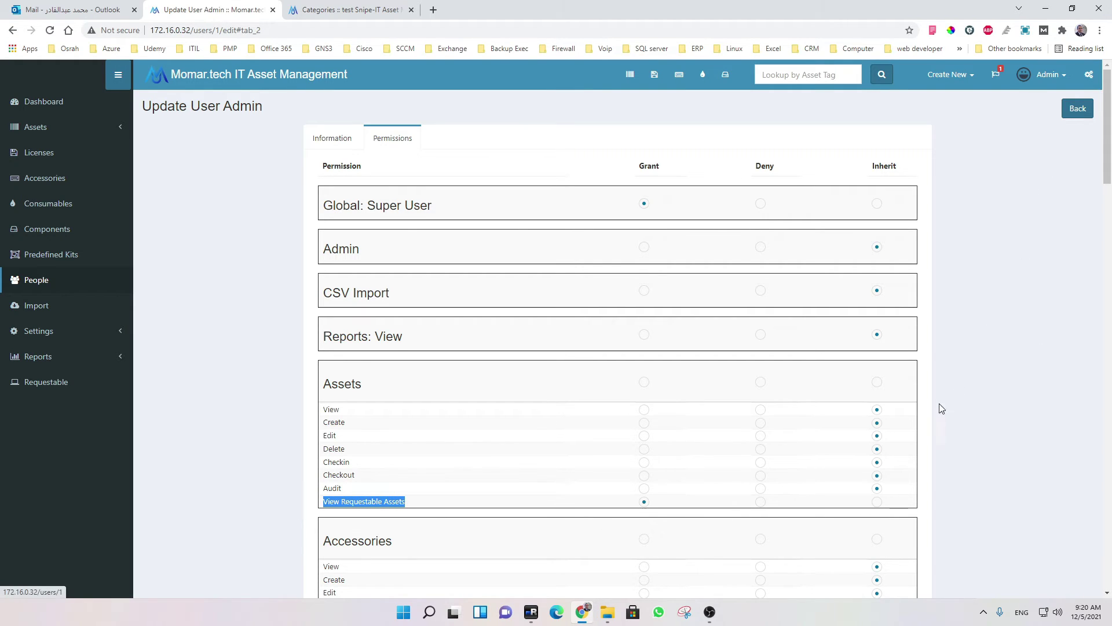
# Step: Look through the Admin user's remaining permission groups down to Self, and check the user's information fields
pyautogui.scroll(-20, 924, 505)
pyautogui.scroll(-12, 931, 509)
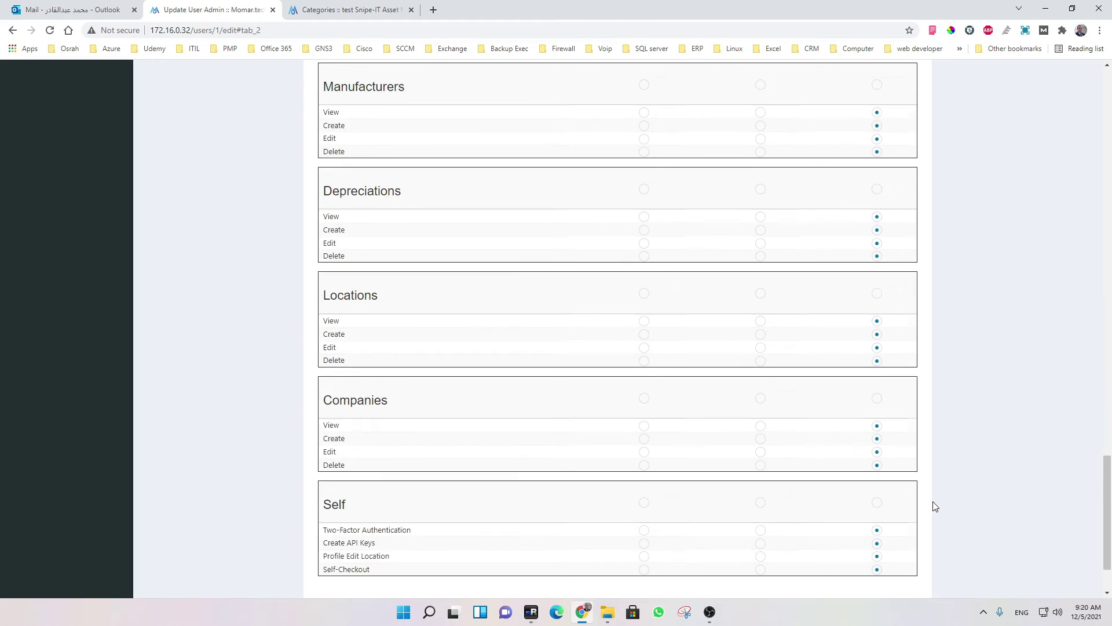
pyautogui.scroll(20, 643, 283)
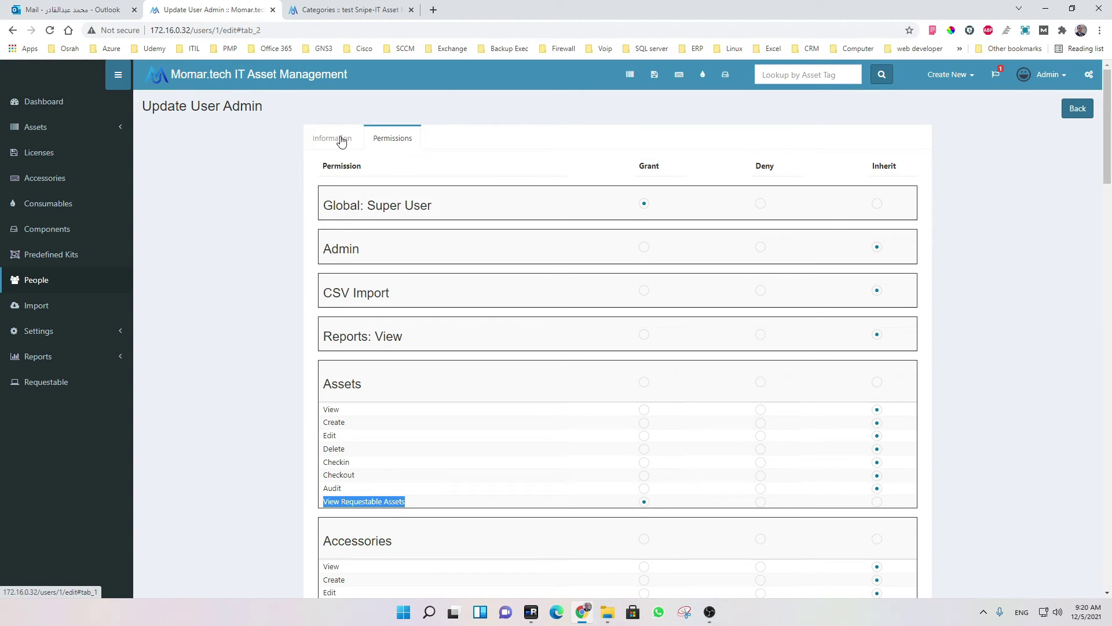
pyautogui.click(342, 141)
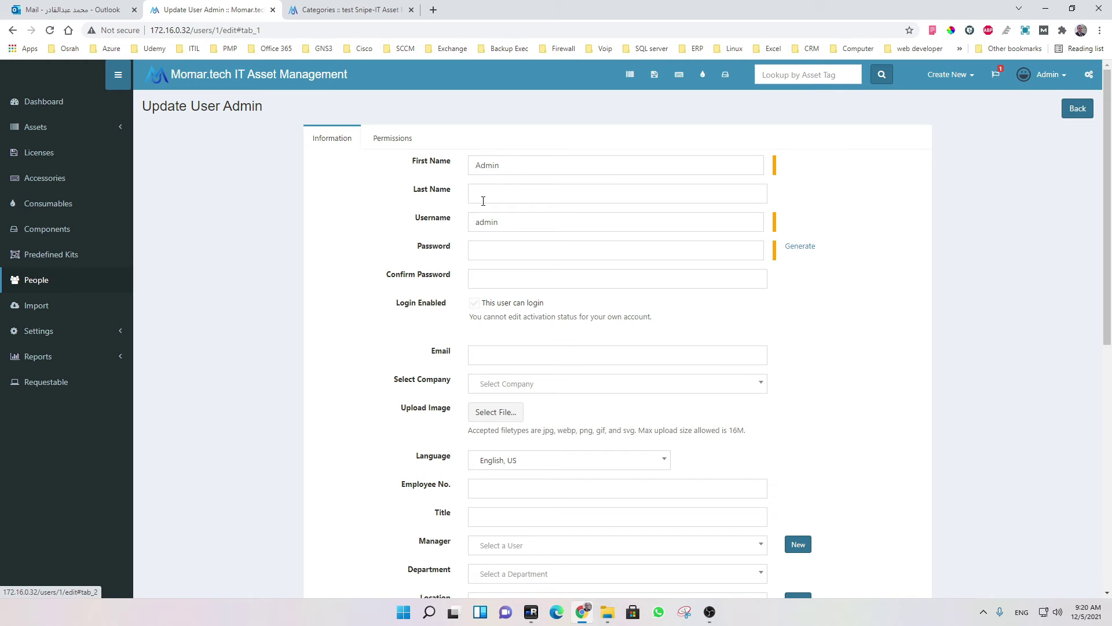
pyautogui.scroll(-7, 461, 316)
pyautogui.scroll(-1, 459, 316)
pyautogui.scroll(9, 459, 301)
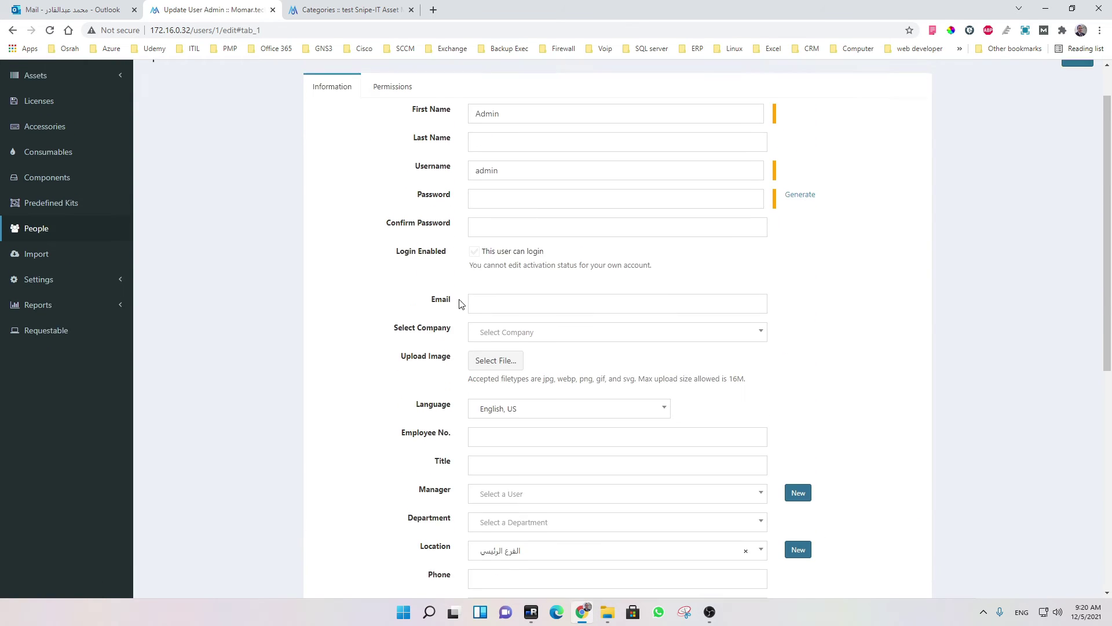
# Step: Examine the Admin user's permission groups from Assets, Accessories and Consumables through Kits, Users and Models
pyautogui.click(393, 141)
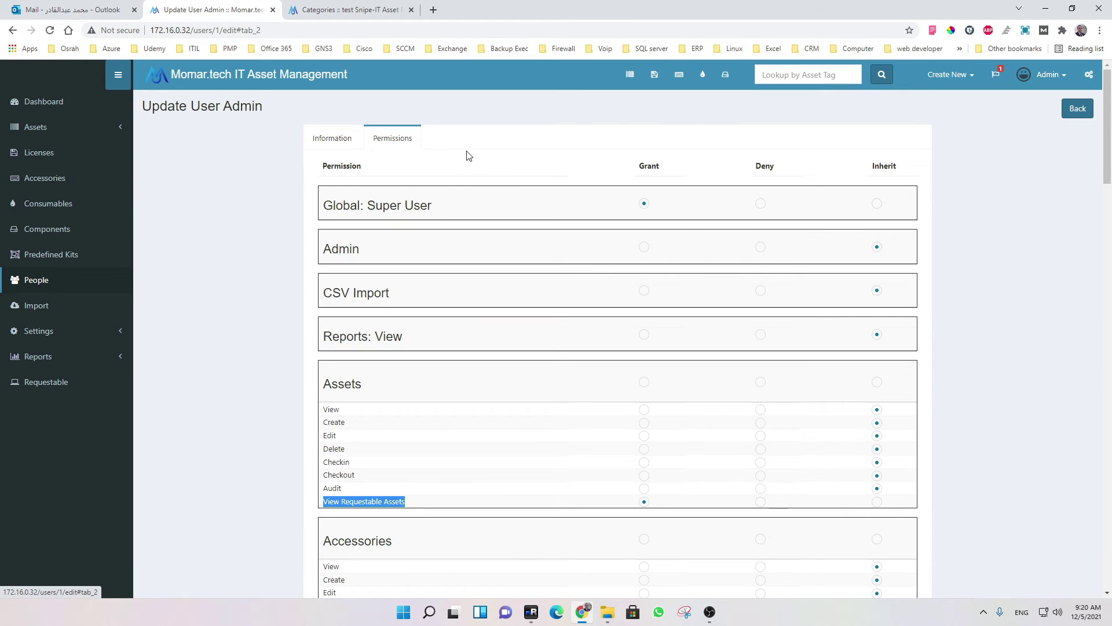
pyautogui.scroll(-1, 493, 422)
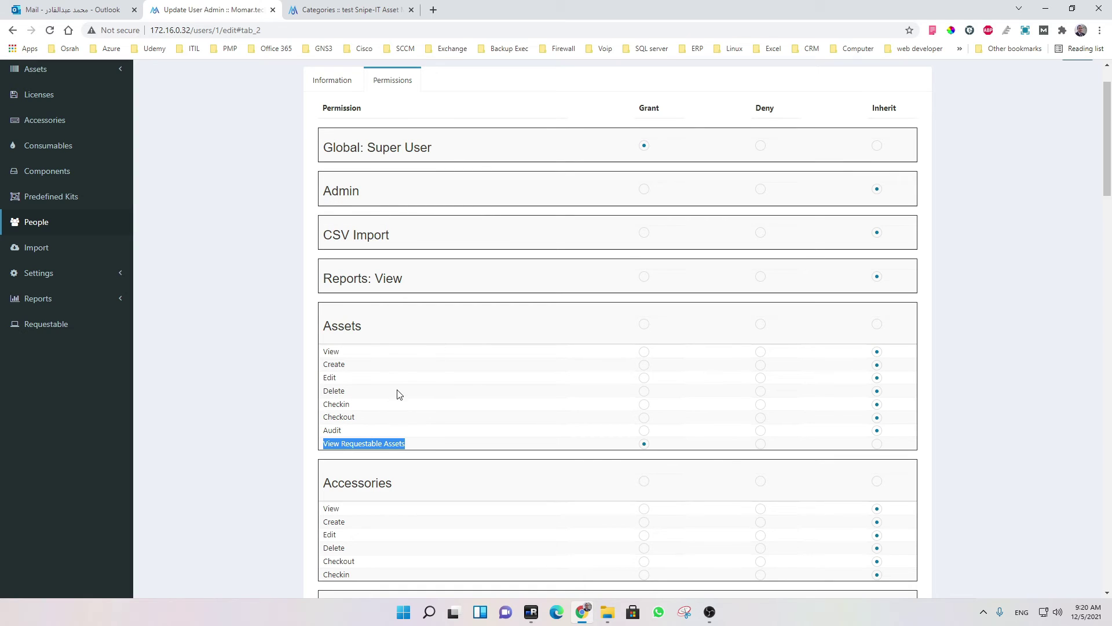
pyautogui.moveTo(365, 327); pyautogui.dragTo(314, 327)
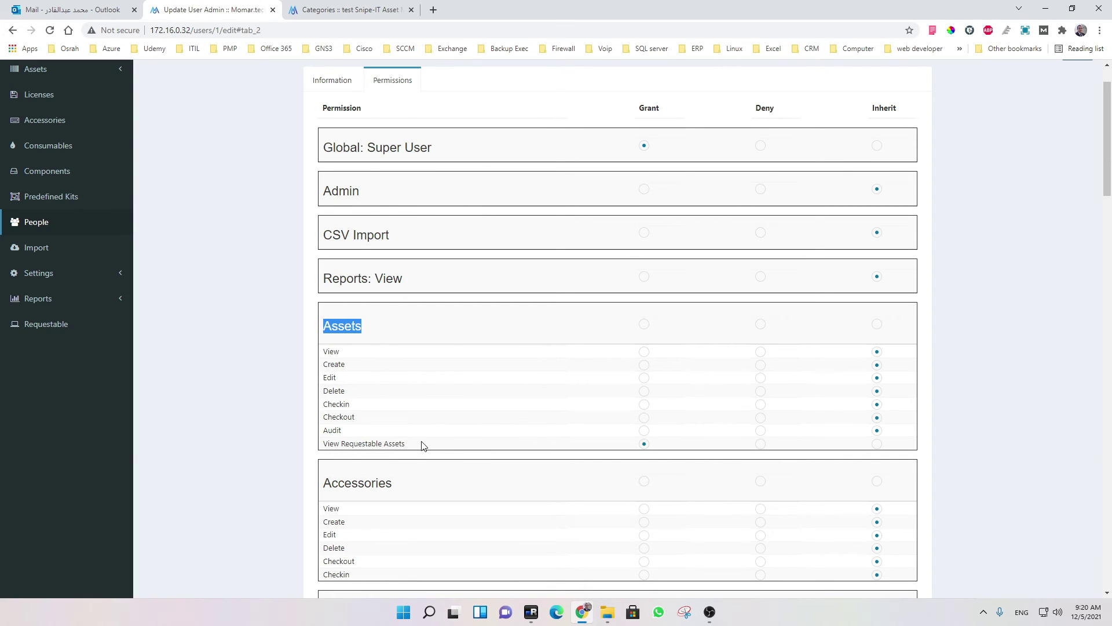
pyautogui.scroll(-3, 504, 414)
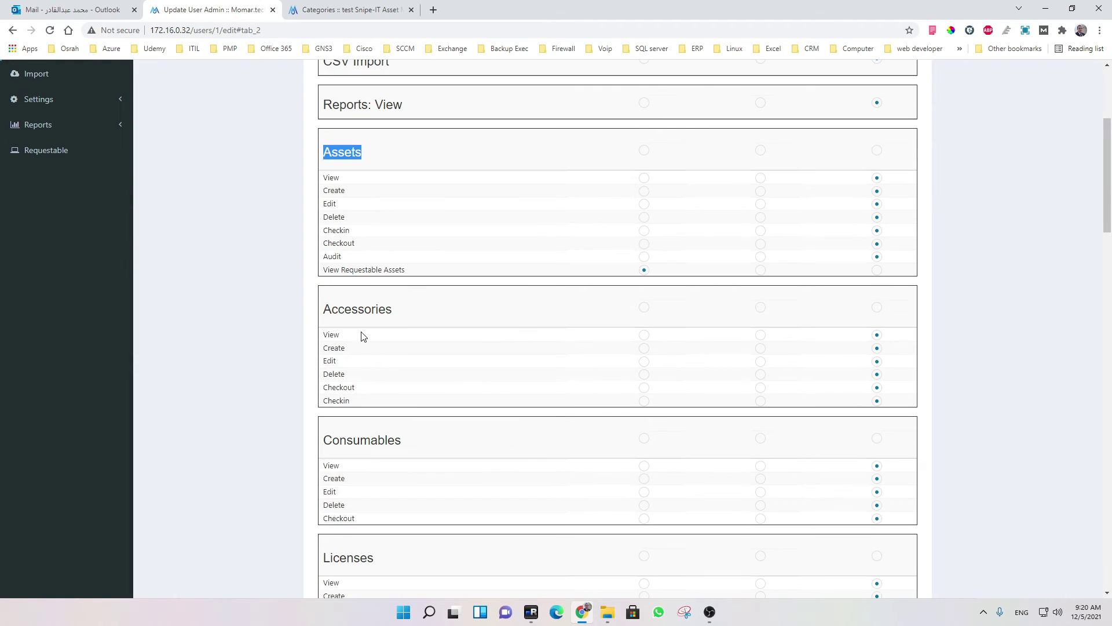
pyautogui.scroll(-2, 375, 362)
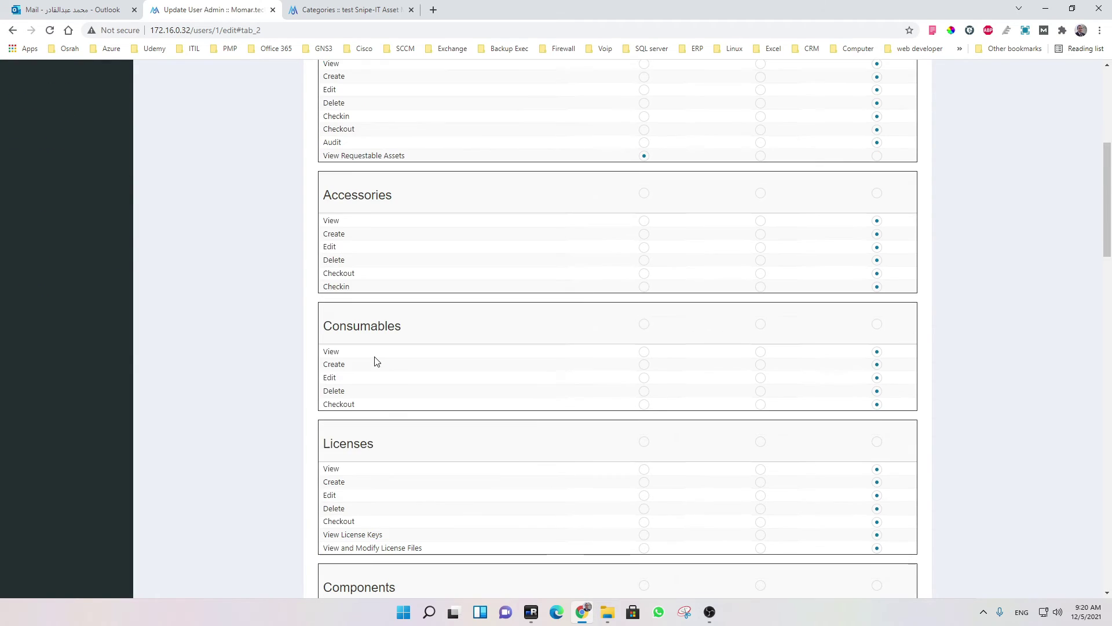
pyautogui.scroll(-3, 376, 378)
pyautogui.scroll(-7, 442, 471)
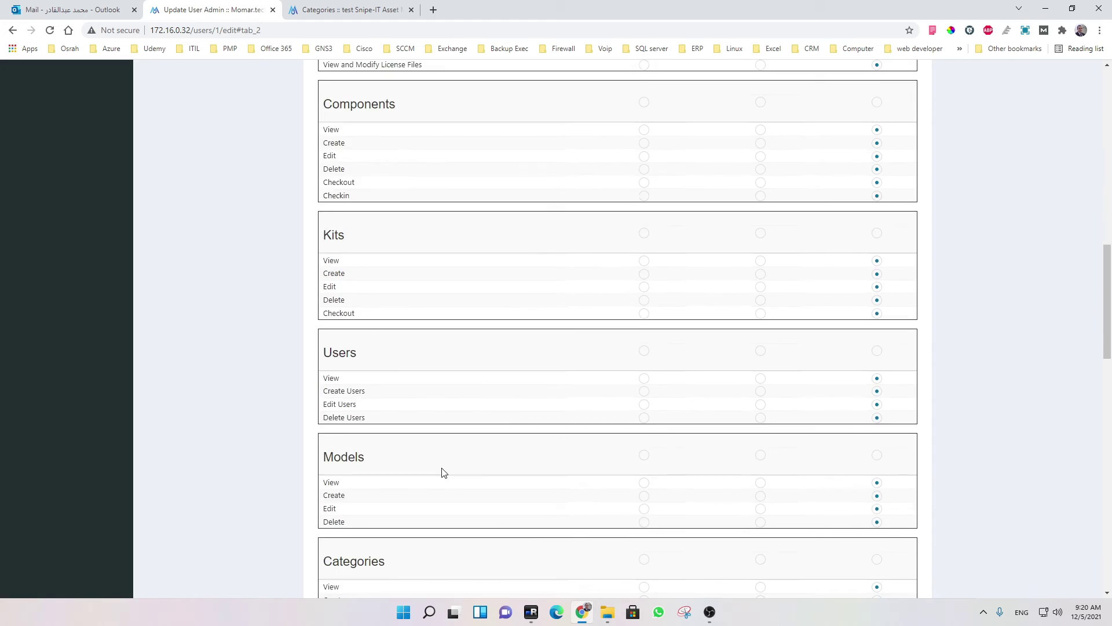
pyautogui.scroll(10, 442, 474)
pyautogui.scroll(5, 442, 471)
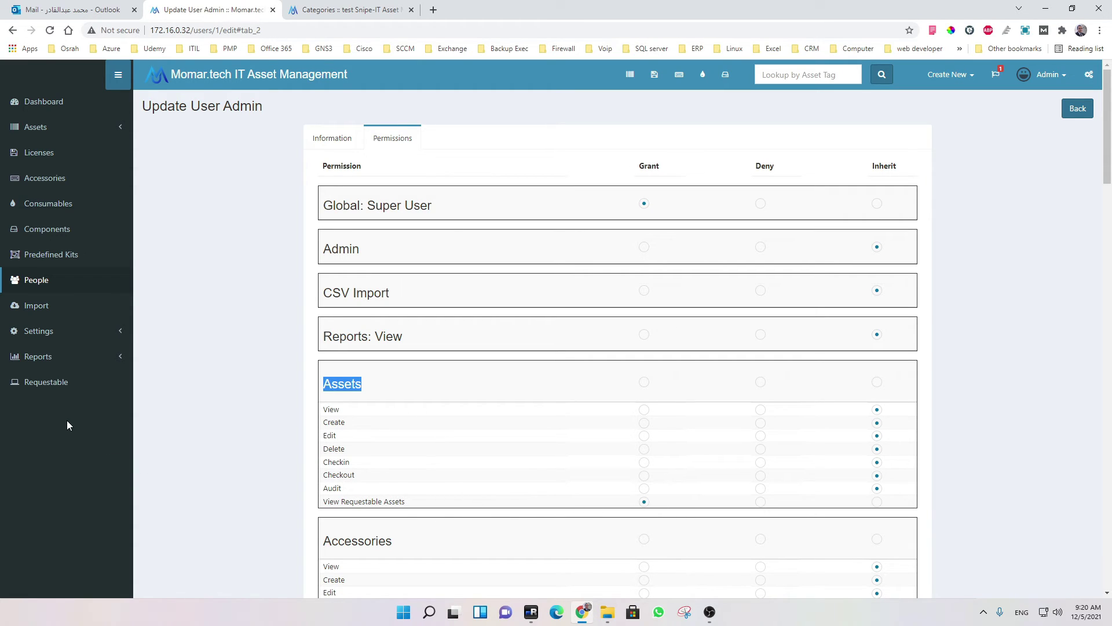
# Step: Select all users on the first page of the People list, view their bulk edit form, and return without saving
pyautogui.click(18, 279)
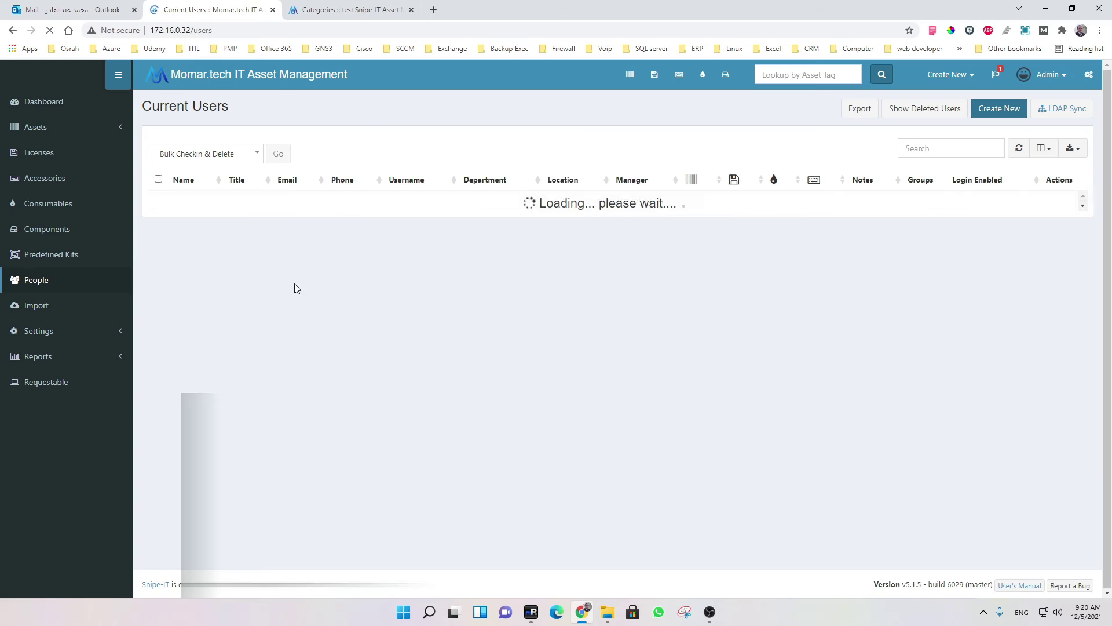
pyautogui.click(158, 212)
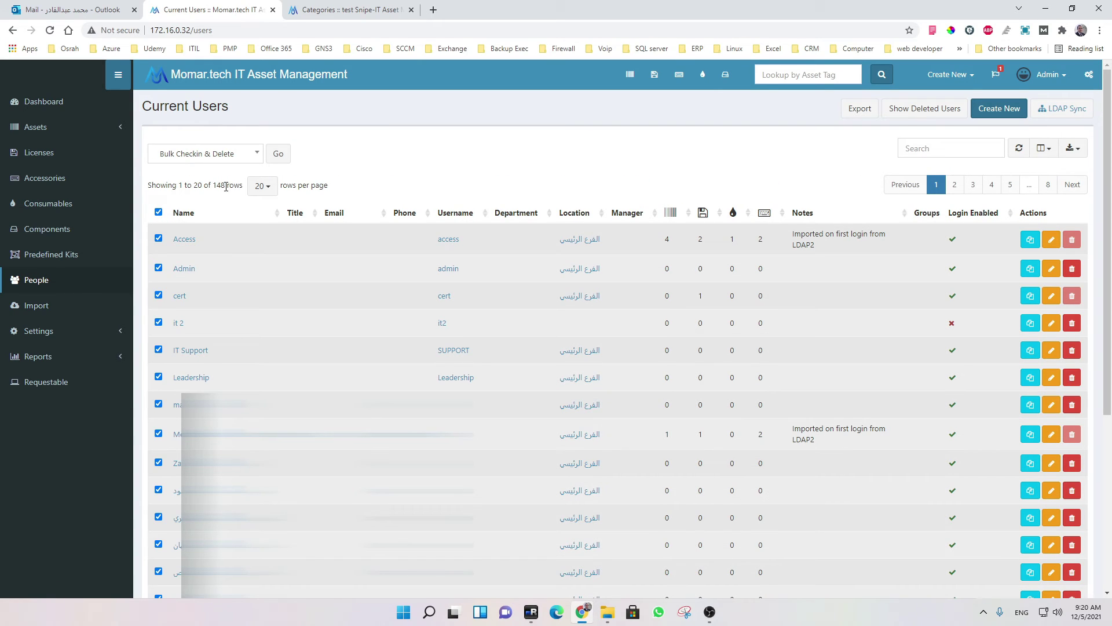
pyautogui.click(258, 152)
pyautogui.click(189, 212)
pyautogui.click(279, 154)
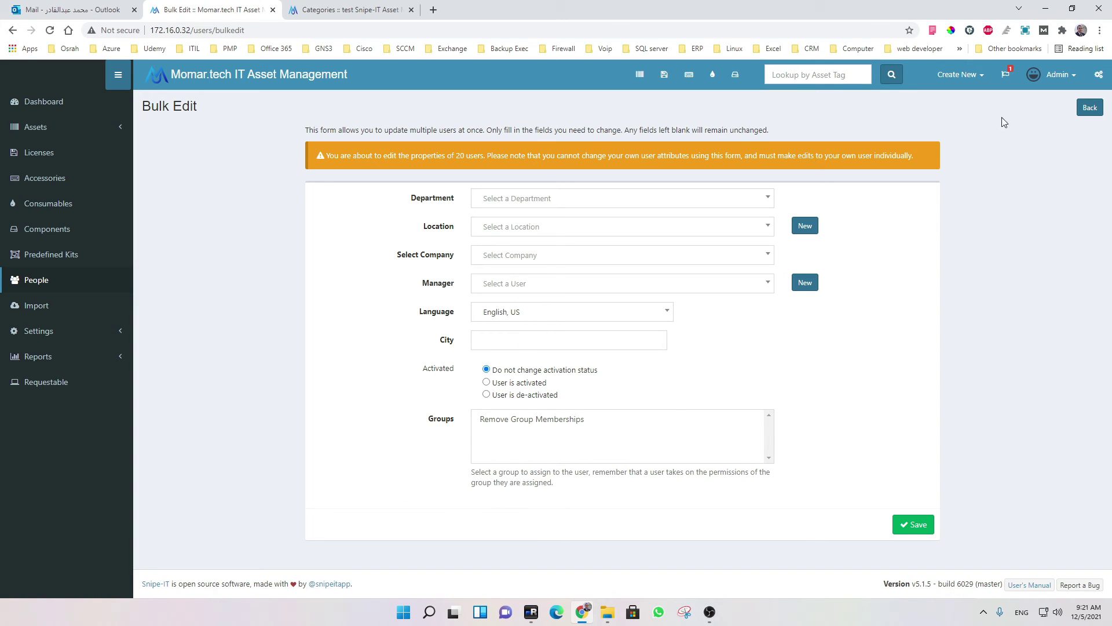
pyautogui.click(1094, 112)
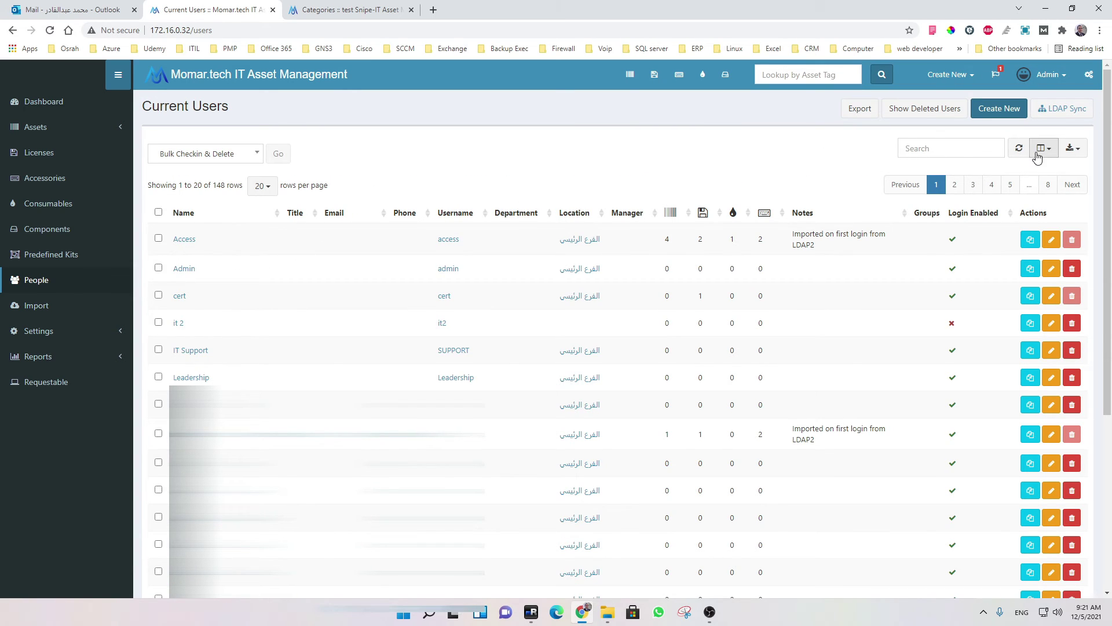
# Step: Log out of the Admin account and sign in as the regular user with the saved username and password
pyautogui.click(1064, 75)
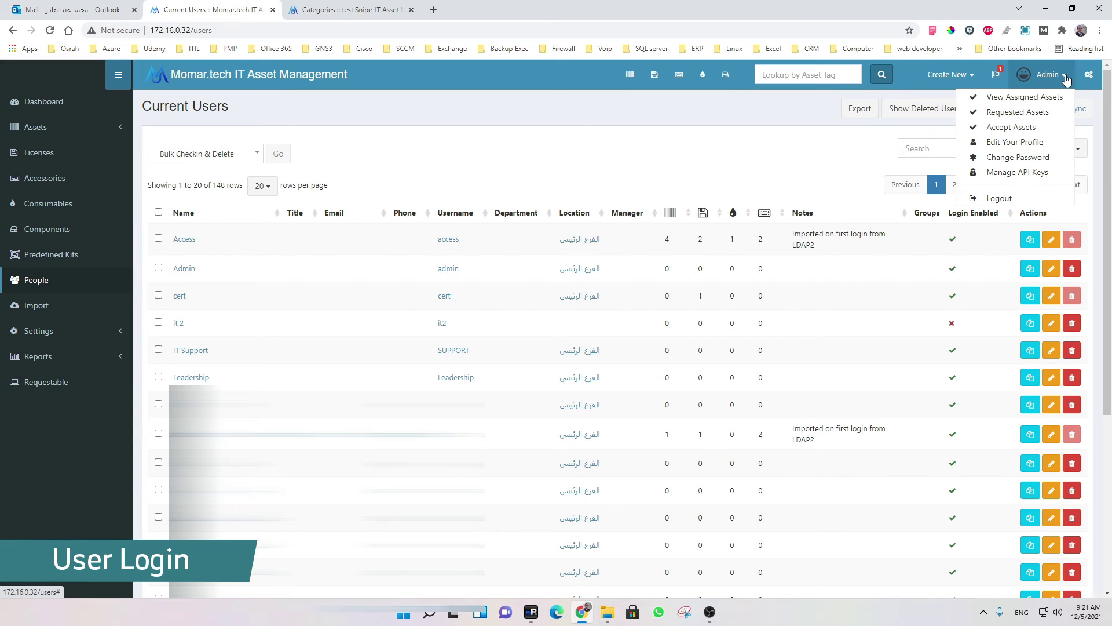
pyautogui.click(1006, 203)
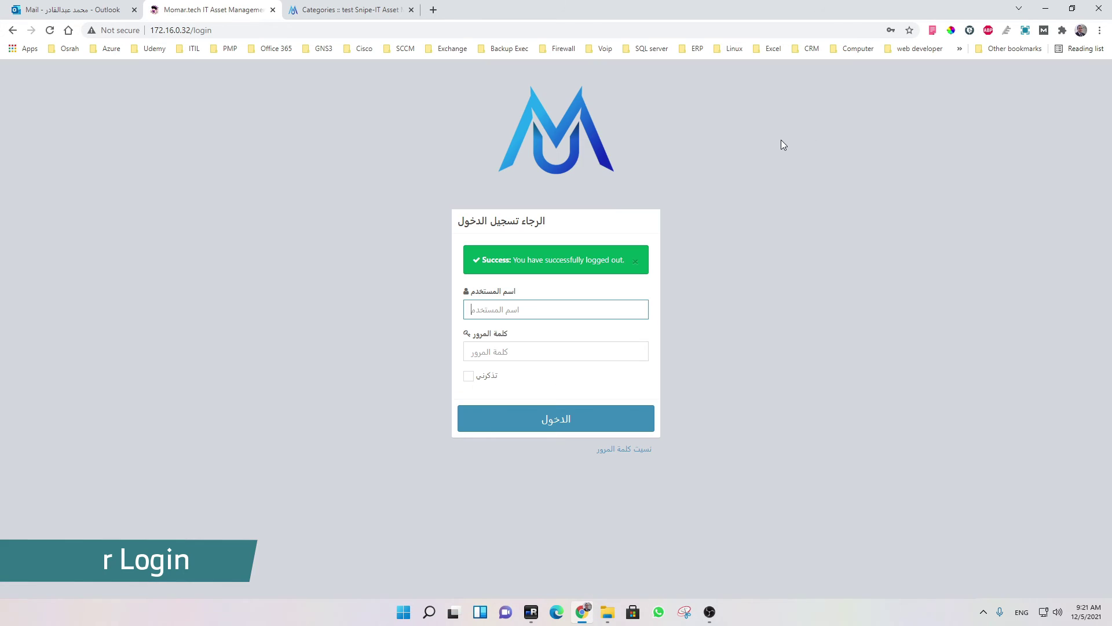
pyautogui.click(547, 312)
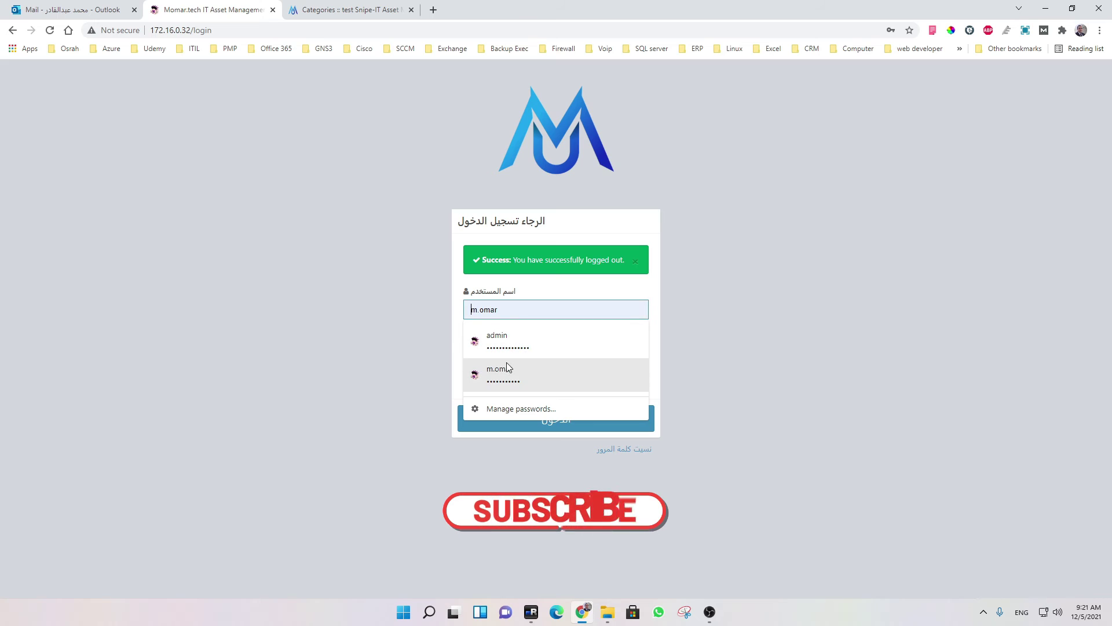
pyautogui.click(489, 371)
pyautogui.click(565, 426)
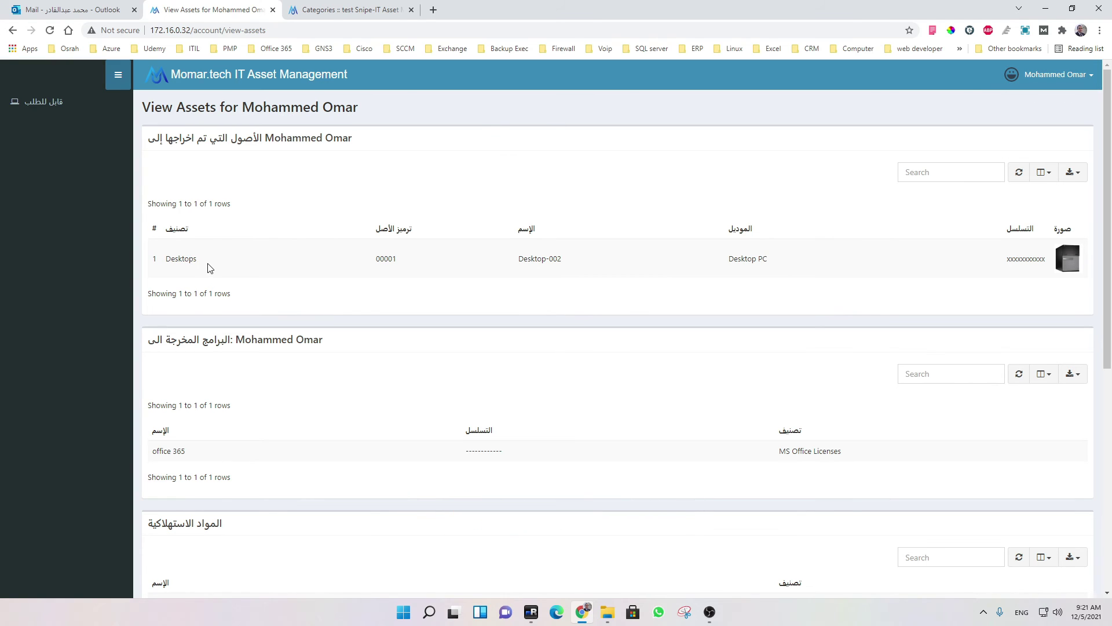
# Step: Examine the category, asset tag, name and model of the desktop asset checked out to the signed-in user
pyautogui.moveTo(209, 267); pyautogui.dragTo(163, 264)
pyautogui.moveTo(406, 265); pyautogui.dragTo(376, 264)
pyautogui.moveTo(563, 260); pyautogui.dragTo(515, 261)
pyautogui.moveTo(776, 261); pyautogui.dragTo(706, 264)
pyautogui.click(172, 258)
# Step: Examine the user's checked-out licenses, consumables, accessories and history, and return to the assigned assets overview
pyautogui.scroll(-2, 276, 246)
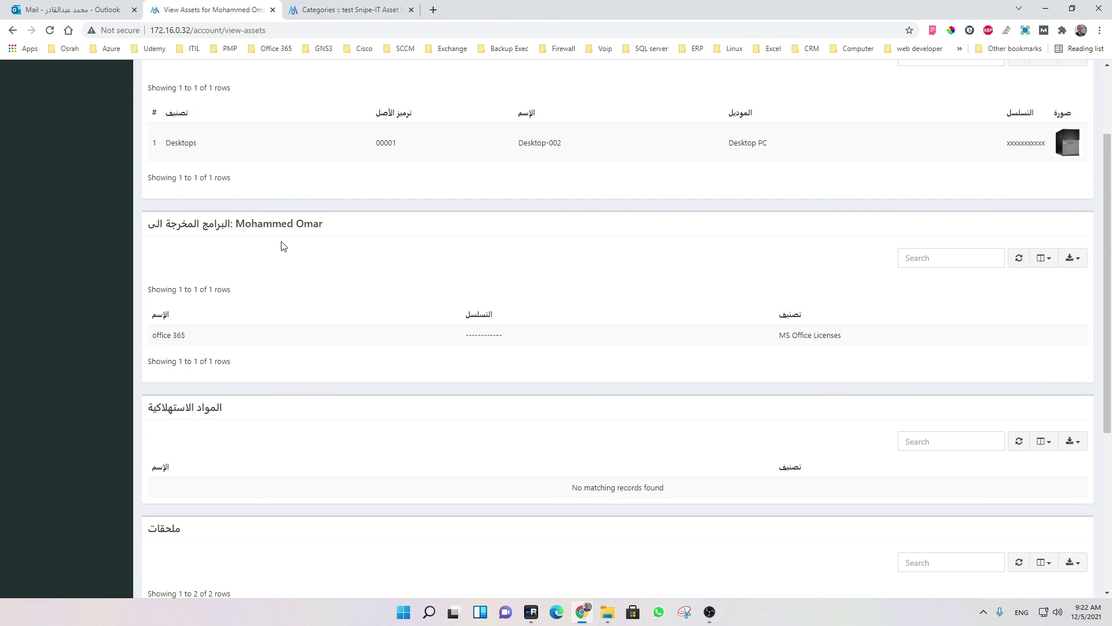
pyautogui.moveTo(208, 343); pyautogui.dragTo(153, 344)
pyautogui.moveTo(849, 347); pyautogui.dragTo(781, 341)
pyautogui.scroll(-2, 515, 350)
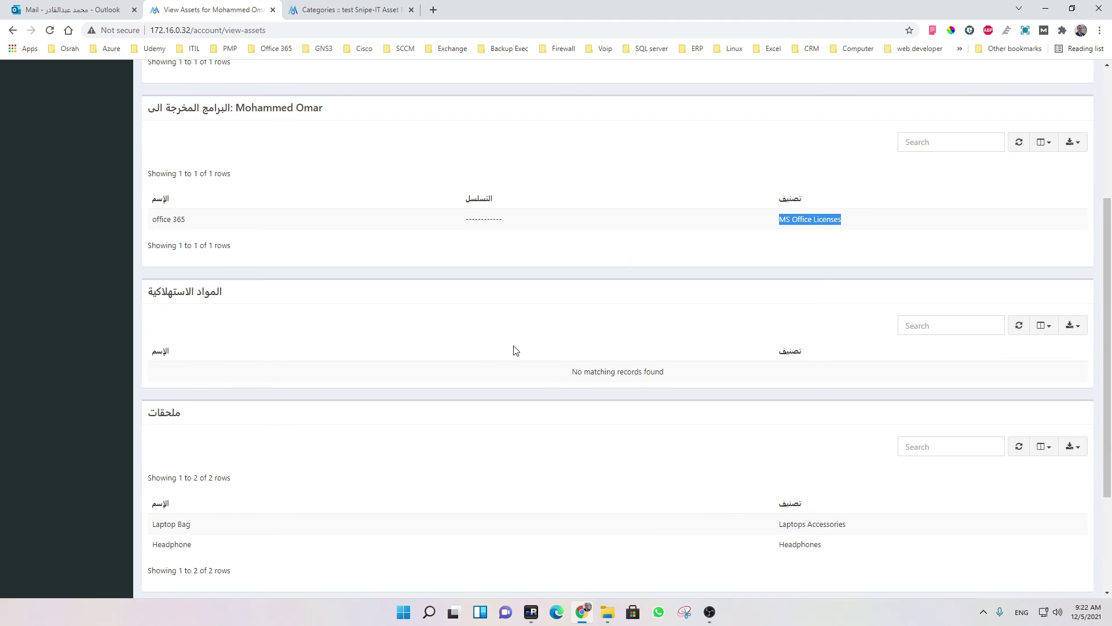
pyautogui.scroll(-3, 389, 363)
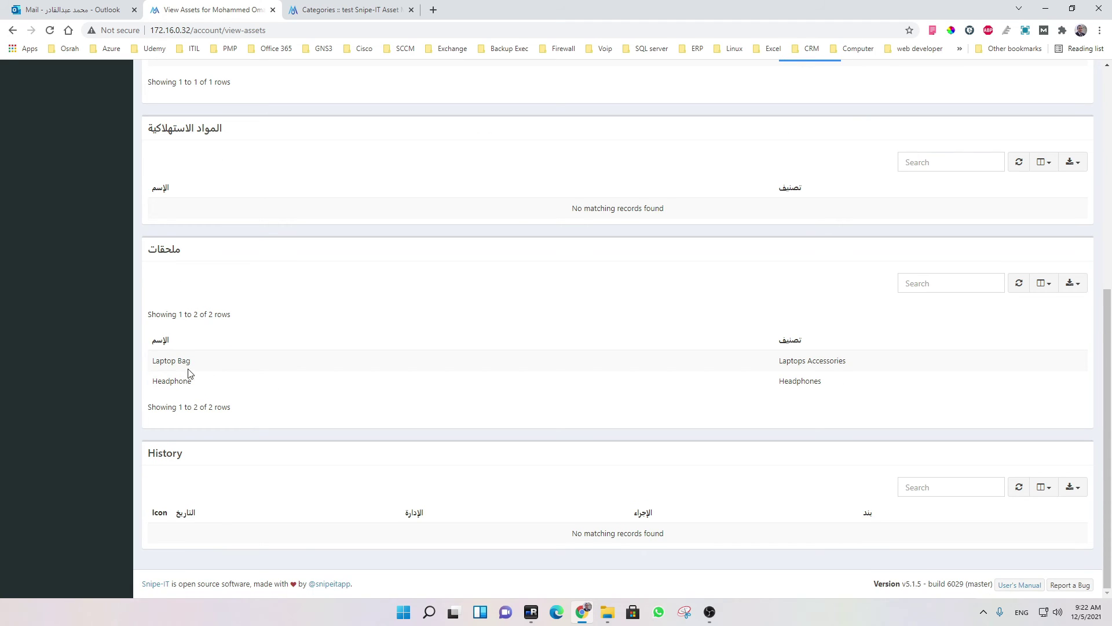
pyautogui.moveTo(201, 372)
pyautogui.mouseDown()
pyautogui.moveTo(169, 362)
pyautogui.moveTo(191, 382)
pyautogui.mouseUp()
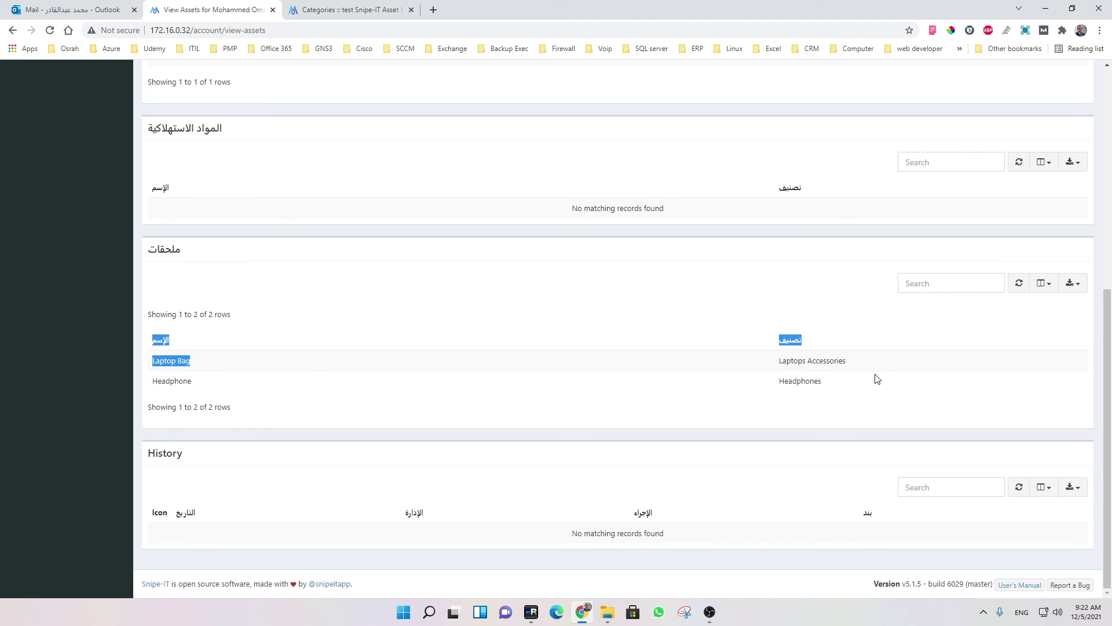
pyautogui.moveTo(268, 397); pyautogui.dragTo(130, 387)
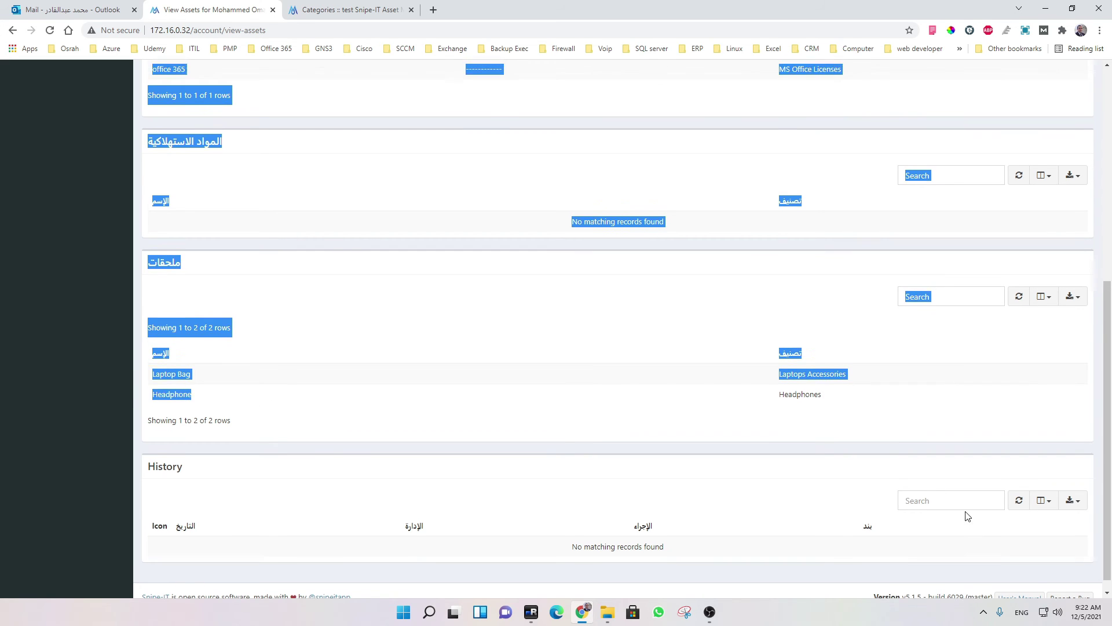
pyautogui.scroll(7, 941, 302)
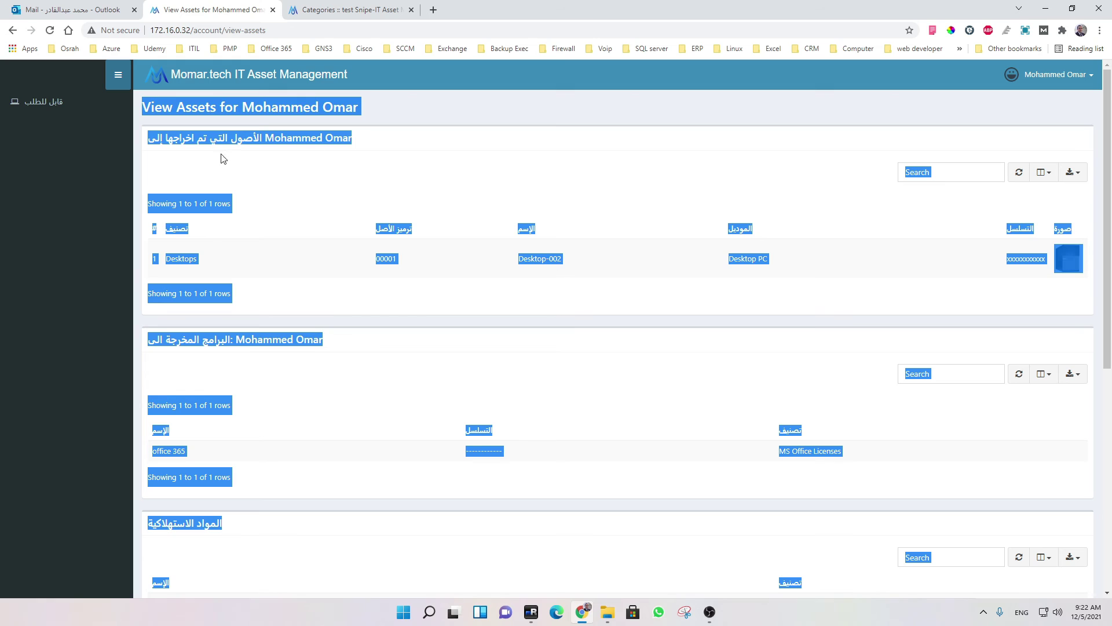
pyautogui.click(33, 164)
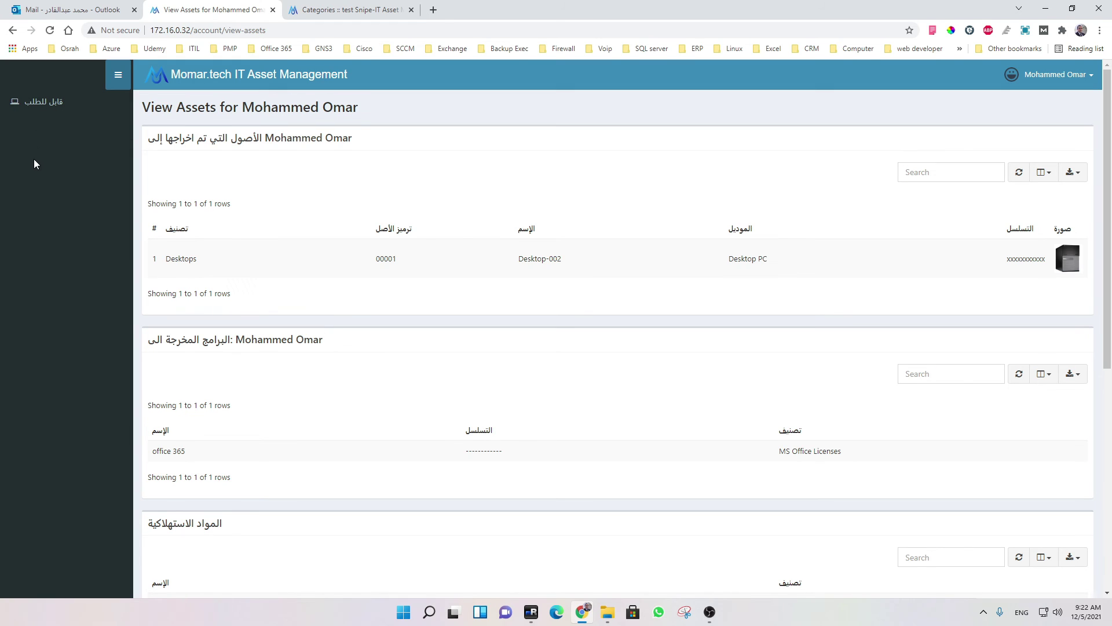
# Step: Open the list of requestable assets and request the mobile device iPhone-12-001
pyautogui.click(39, 107)
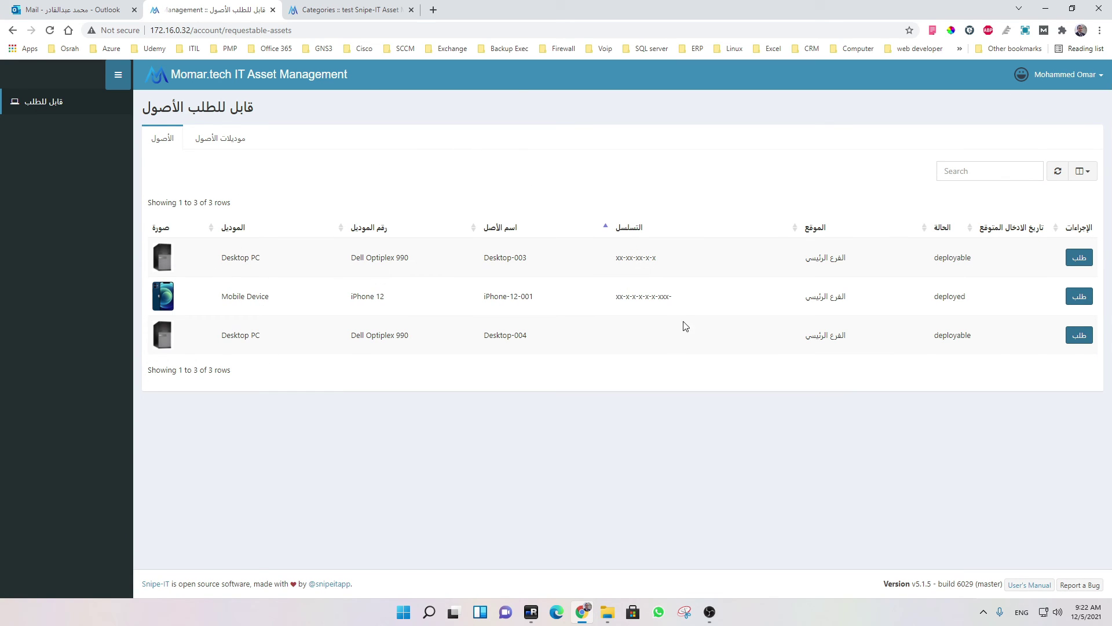
pyautogui.click(1081, 299)
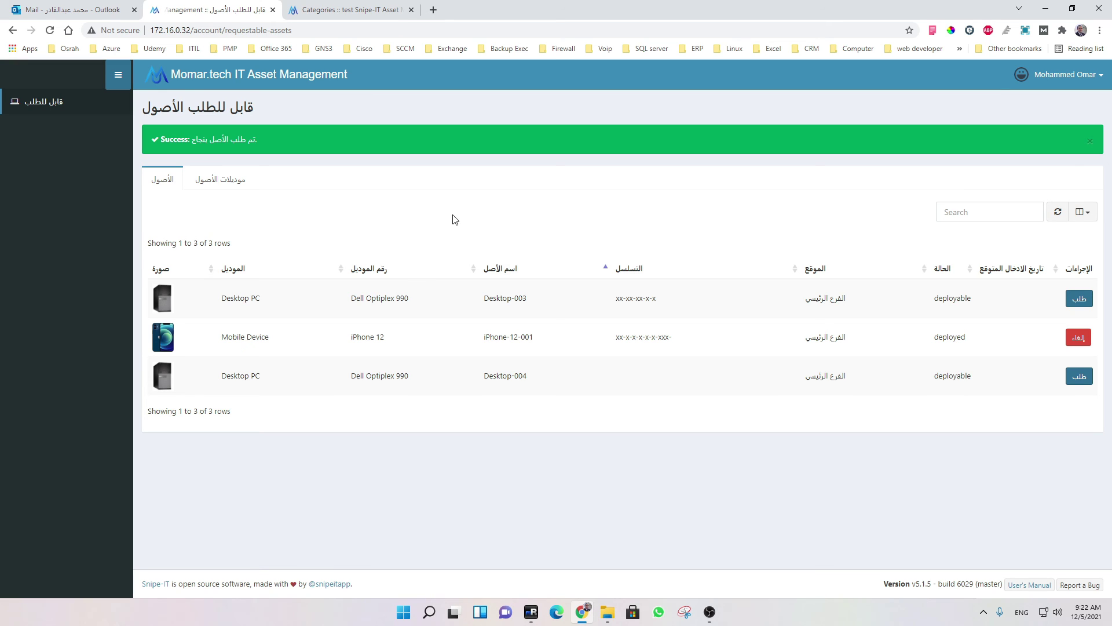
# Step: Request the HP Laser Jet P1102 from the requestable asset models and return to the requestable assets list
pyautogui.click(236, 187)
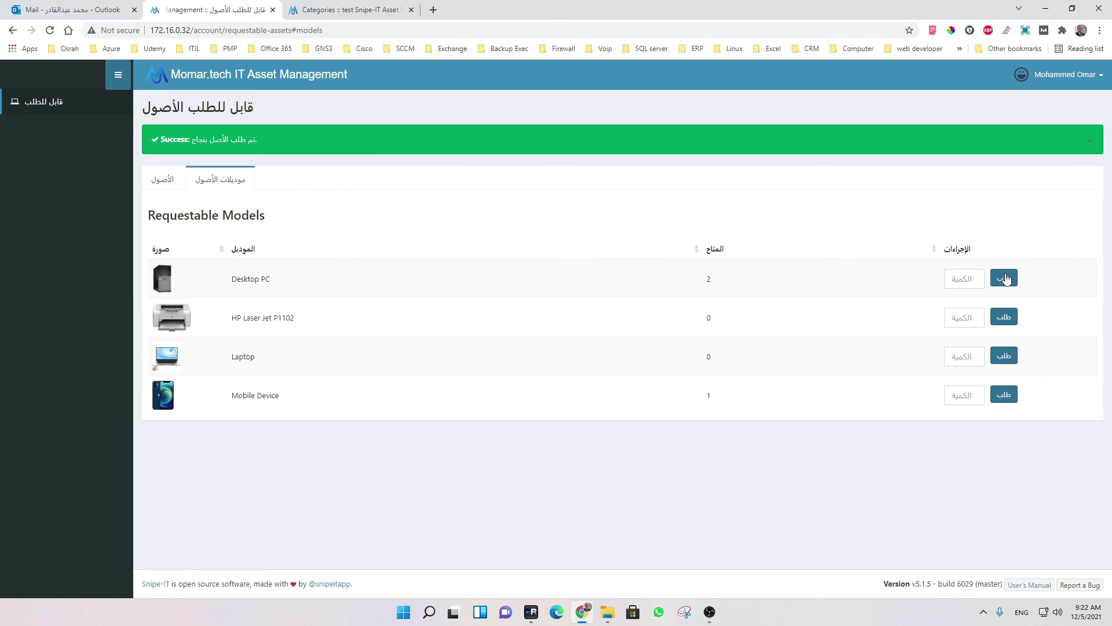
pyautogui.click(973, 279)
pyautogui.click(1009, 319)
pyautogui.click(970, 319)
pyautogui.click(165, 182)
pyautogui.click(232, 181)
pyautogui.click(165, 181)
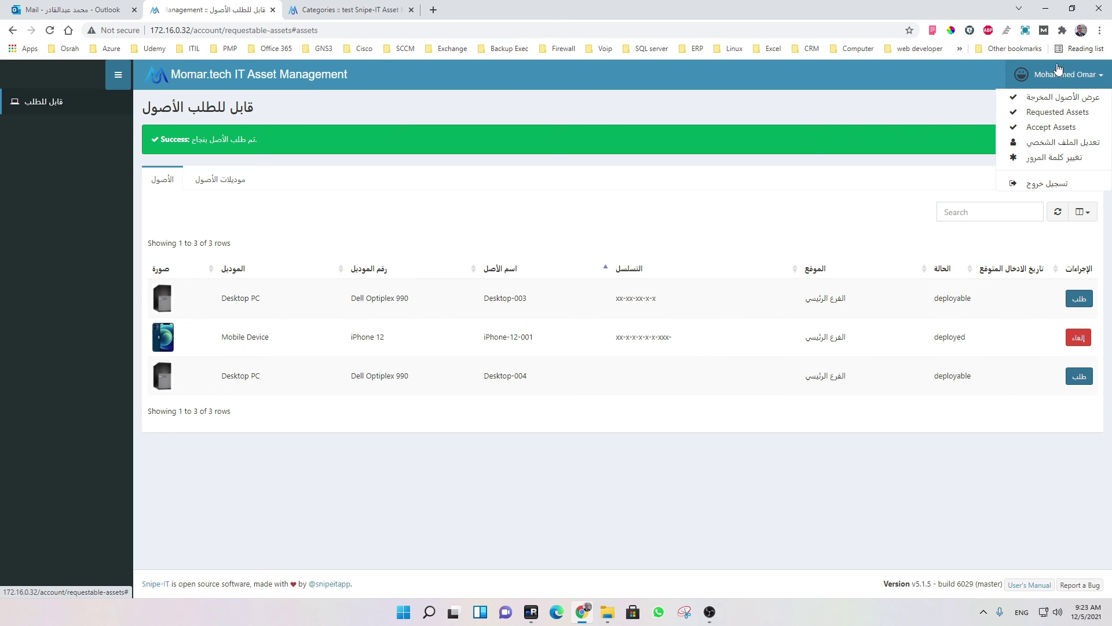
# Step: Review the assets, licenses, consumables and accessories checked out to the signed-in user
pyautogui.click(1077, 100)
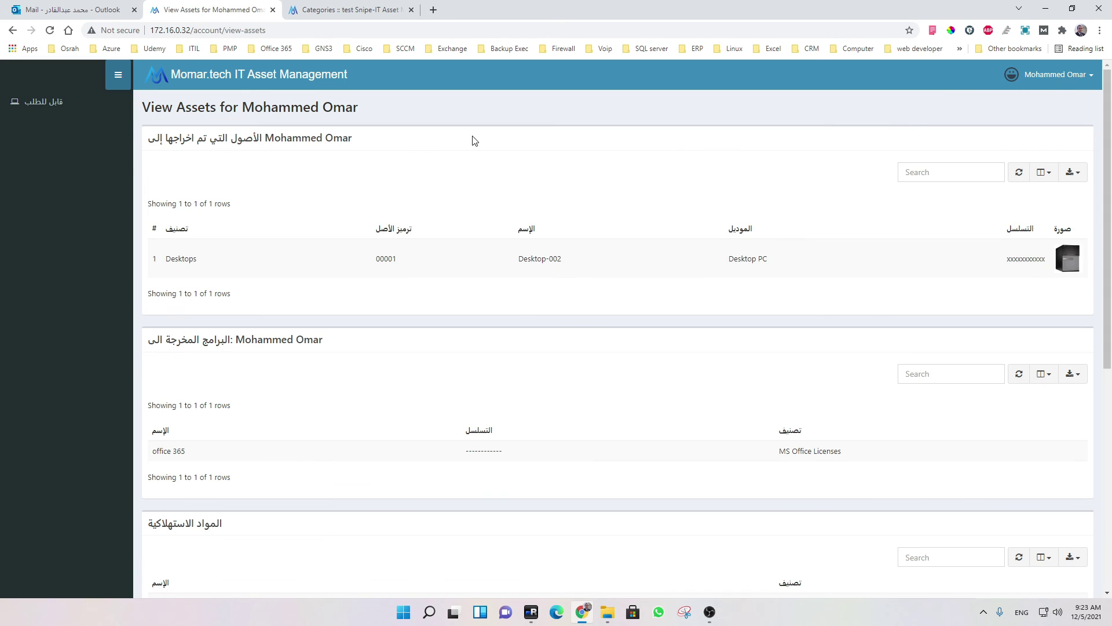
pyautogui.scroll(-7, 608, 278)
pyautogui.scroll(8, 614, 281)
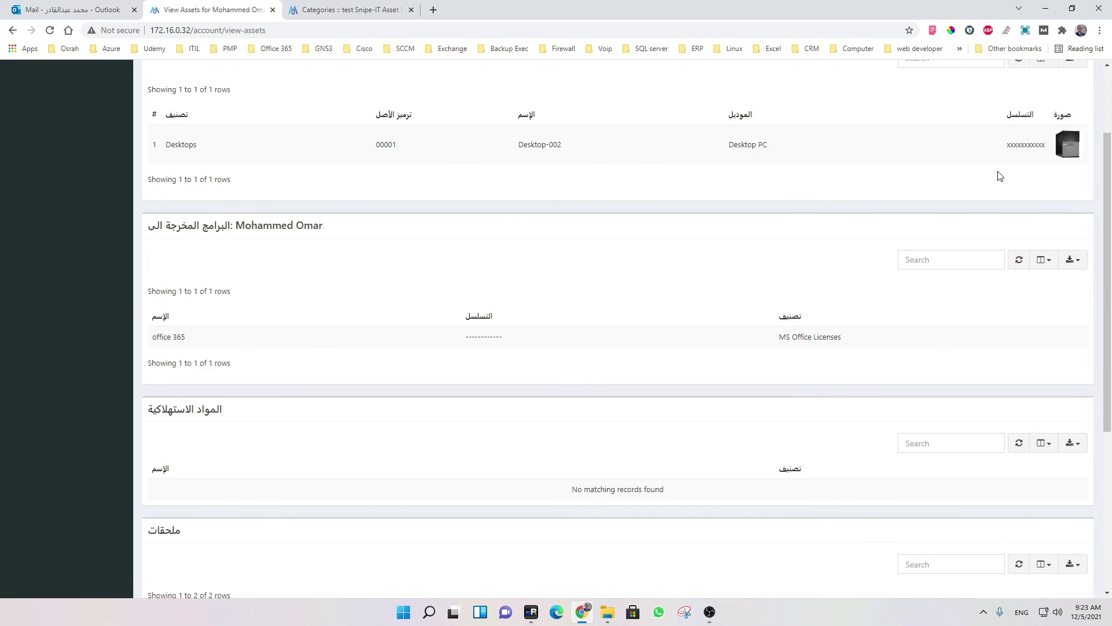
# Step: View the signed-in user's requested assets and the page of assets awaiting acceptance
pyautogui.click(1067, 76)
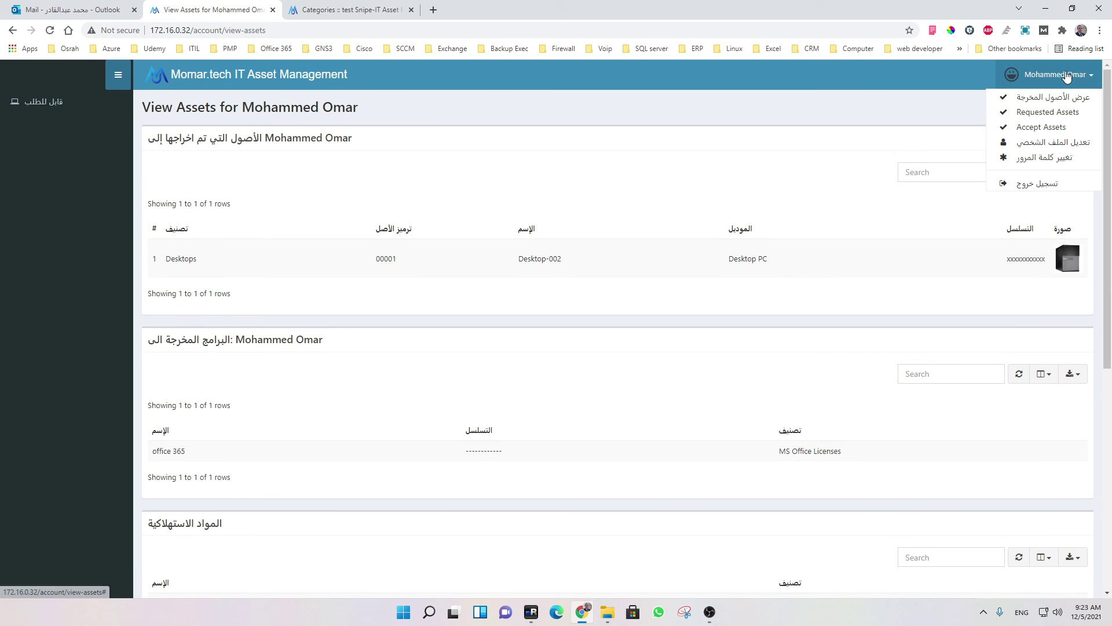
pyautogui.click(1060, 112)
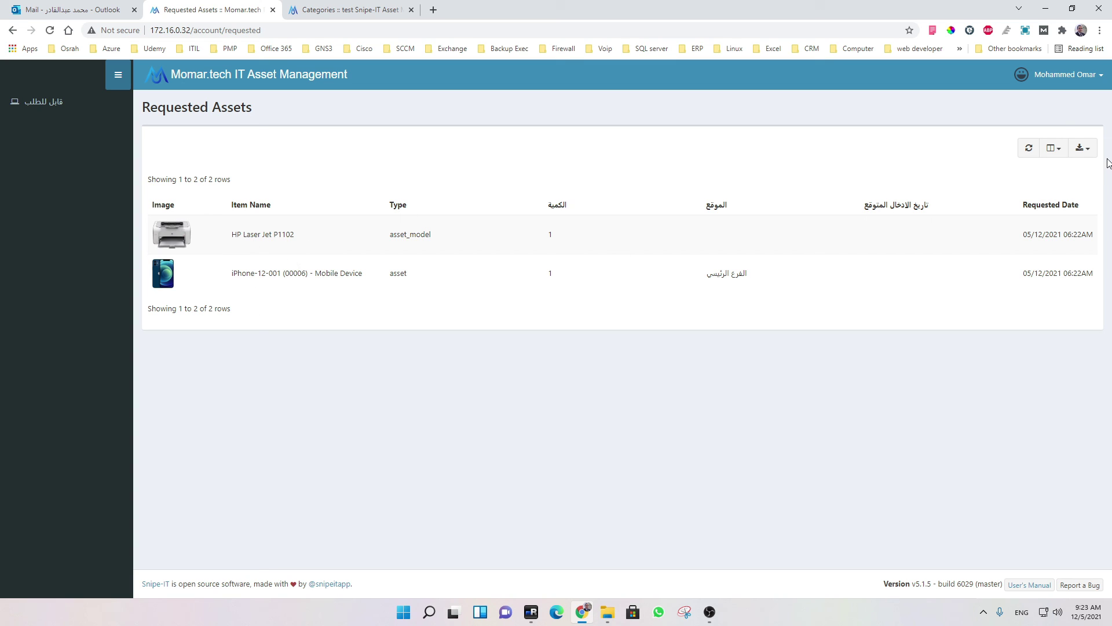
pyautogui.click(1061, 80)
pyautogui.click(1057, 129)
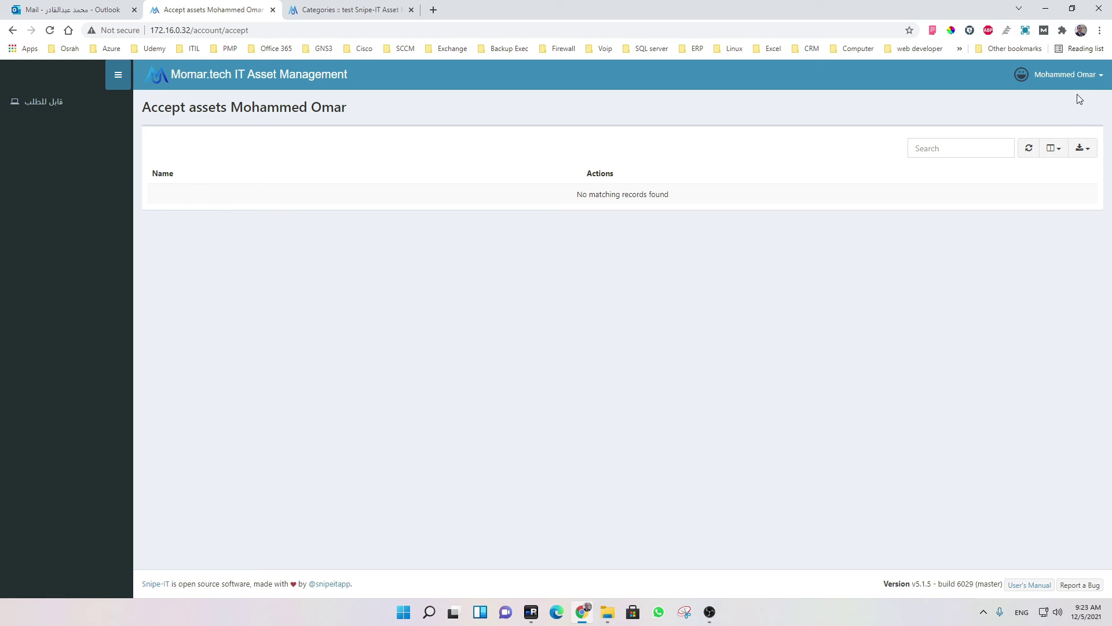
# Step: View the signed-in user's profile editing form without changing it, and log out of the account
pyautogui.click(1071, 75)
pyautogui.click(1065, 142)
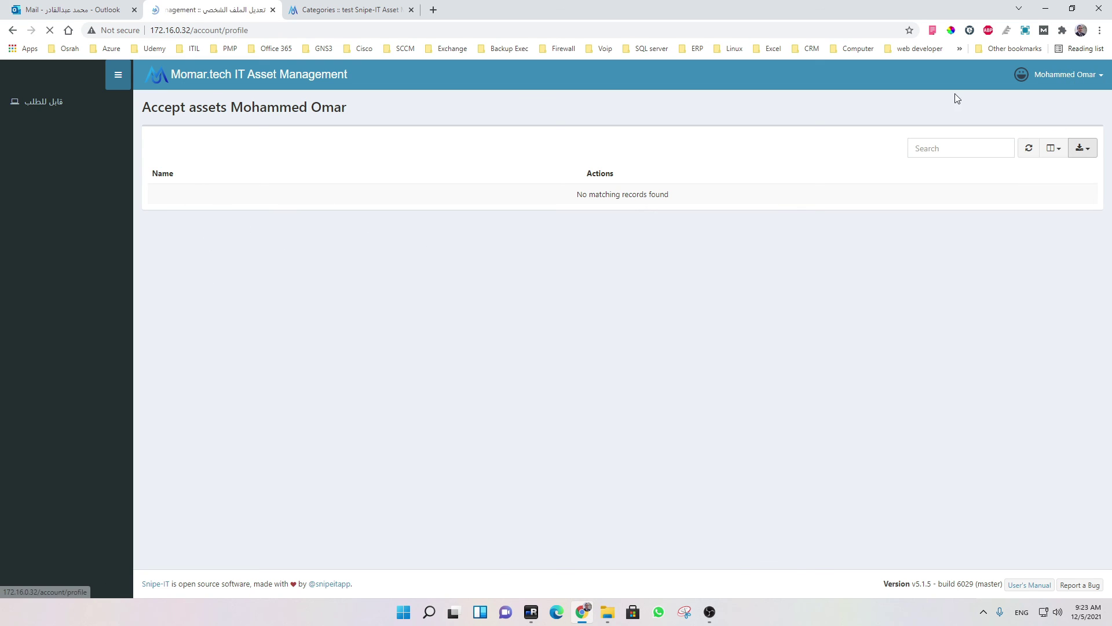
pyautogui.click(1076, 78)
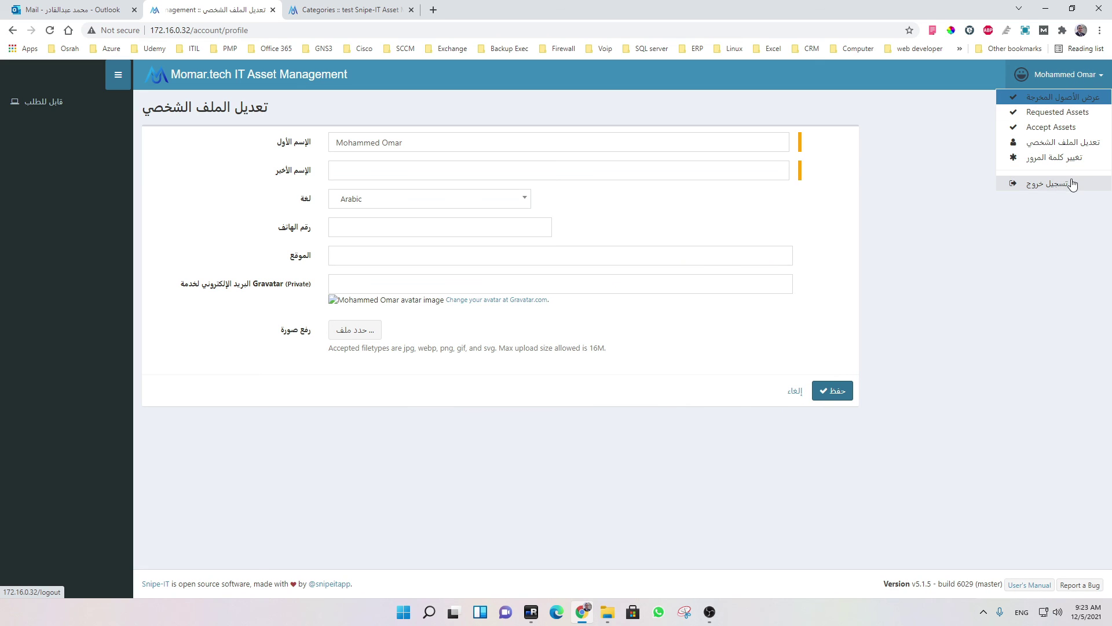
pyautogui.click(1048, 185)
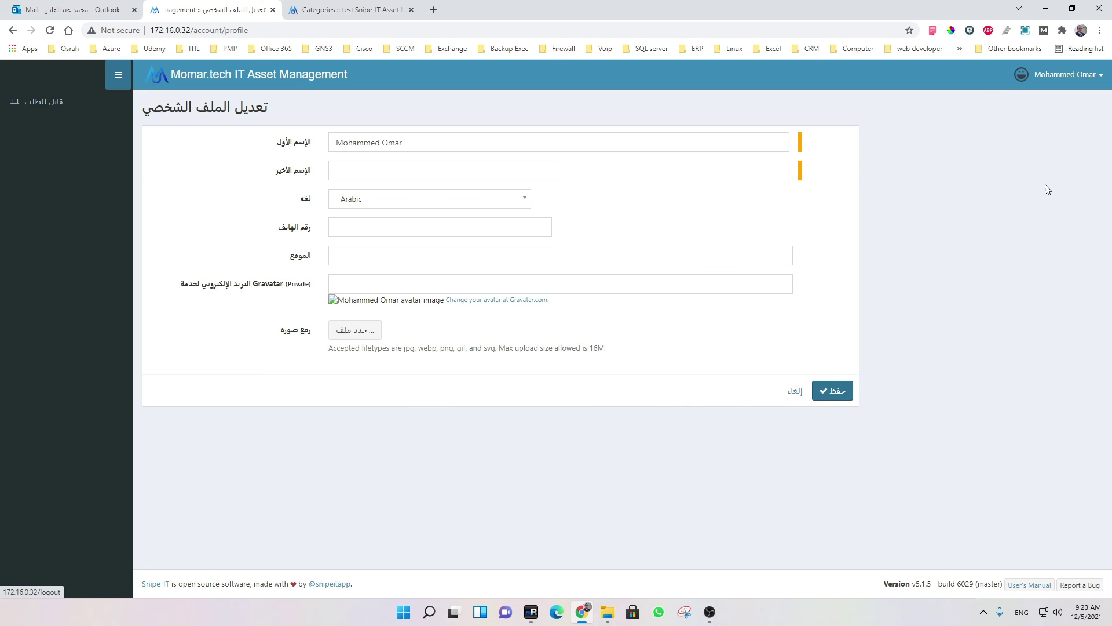